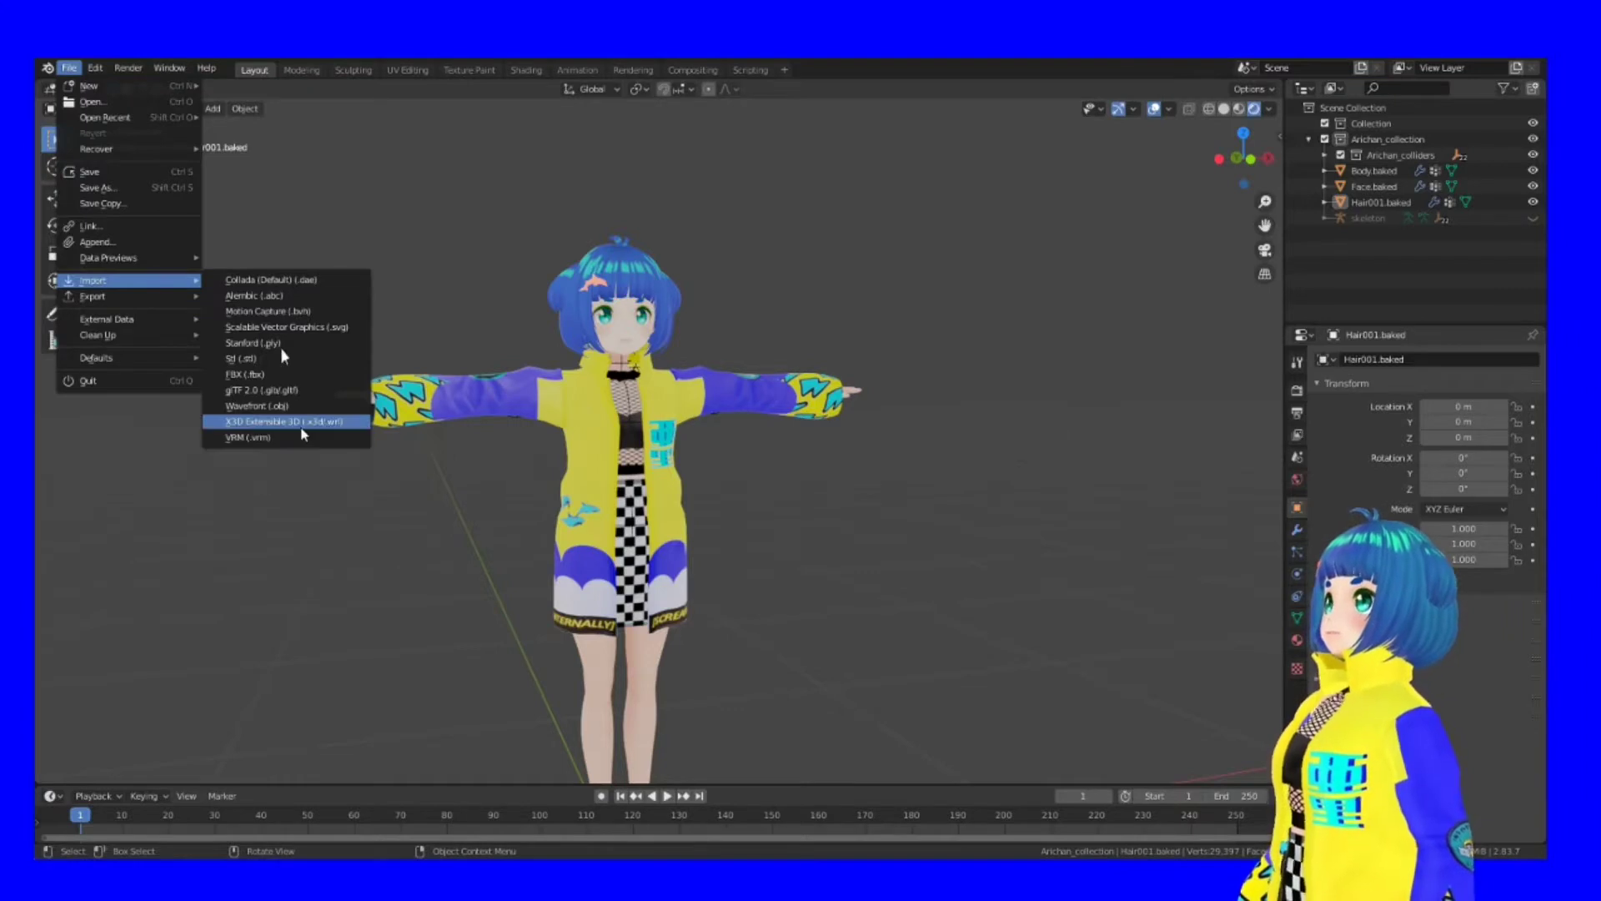
{"action": "left_click", "coordinate": [284, 438]}
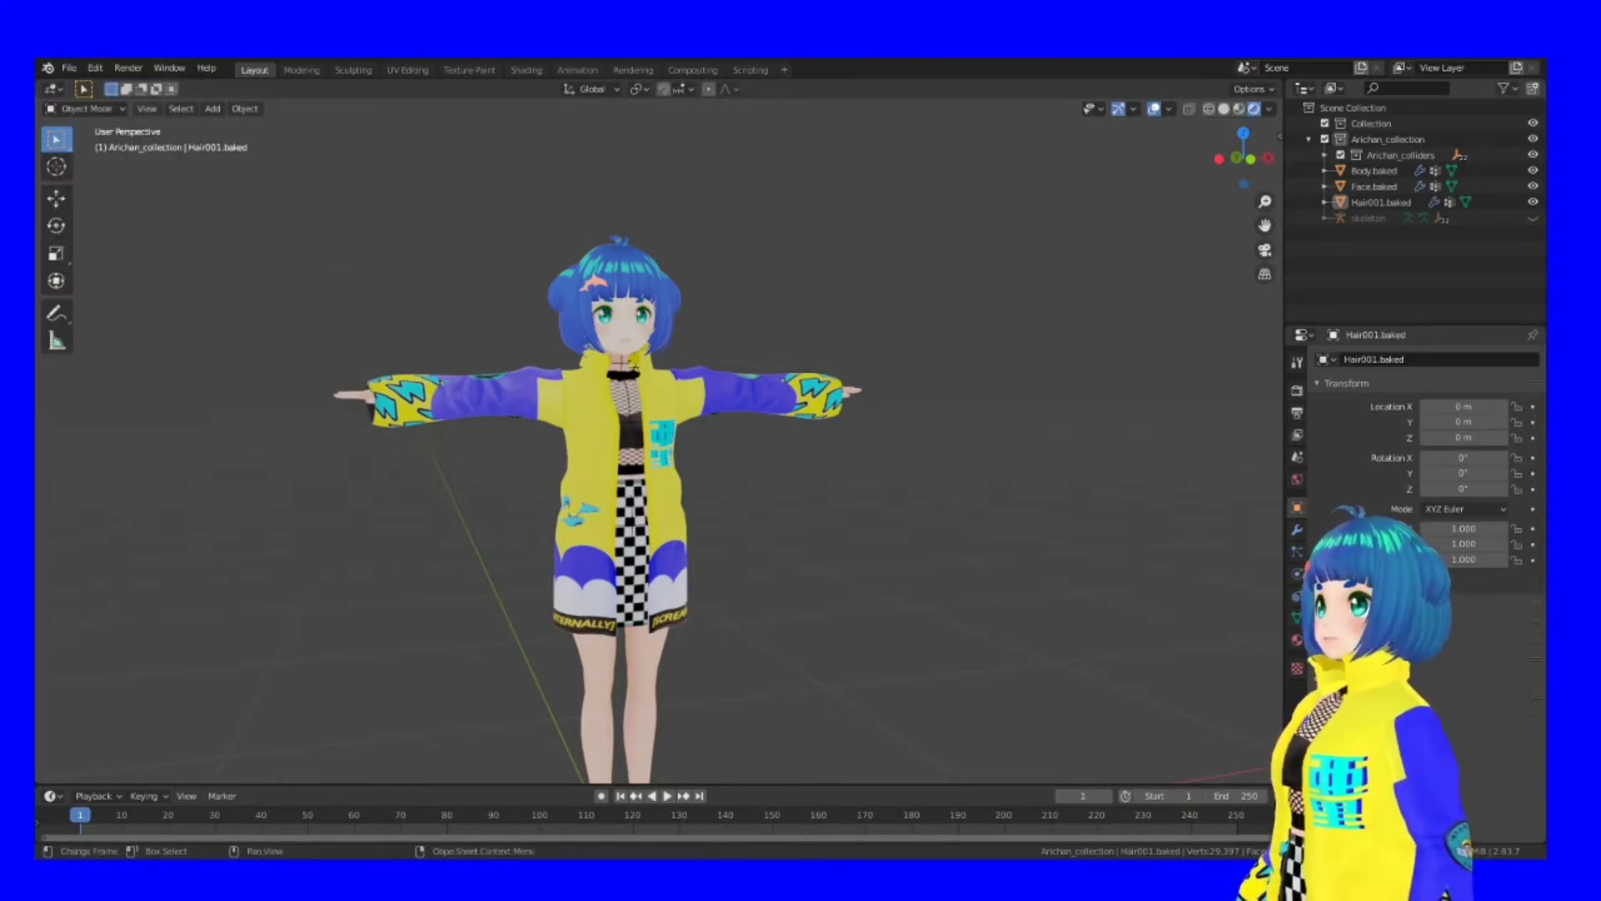
{"action": "left_click", "coordinate": [69, 68]}
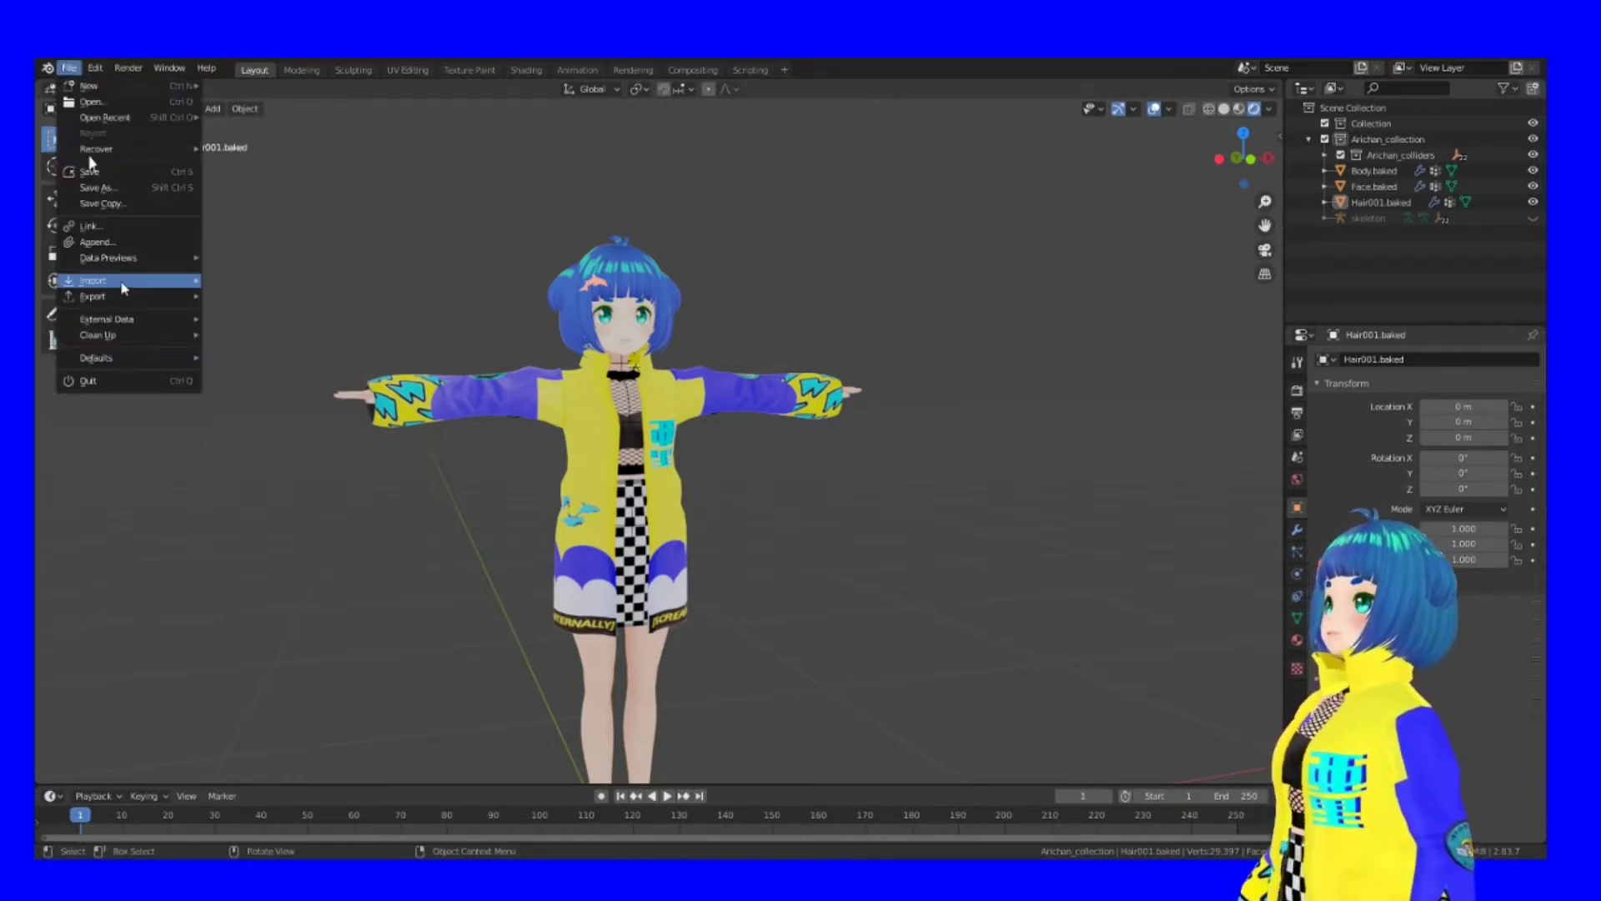
{"action": "mouse_move", "coordinate": [122, 288]}
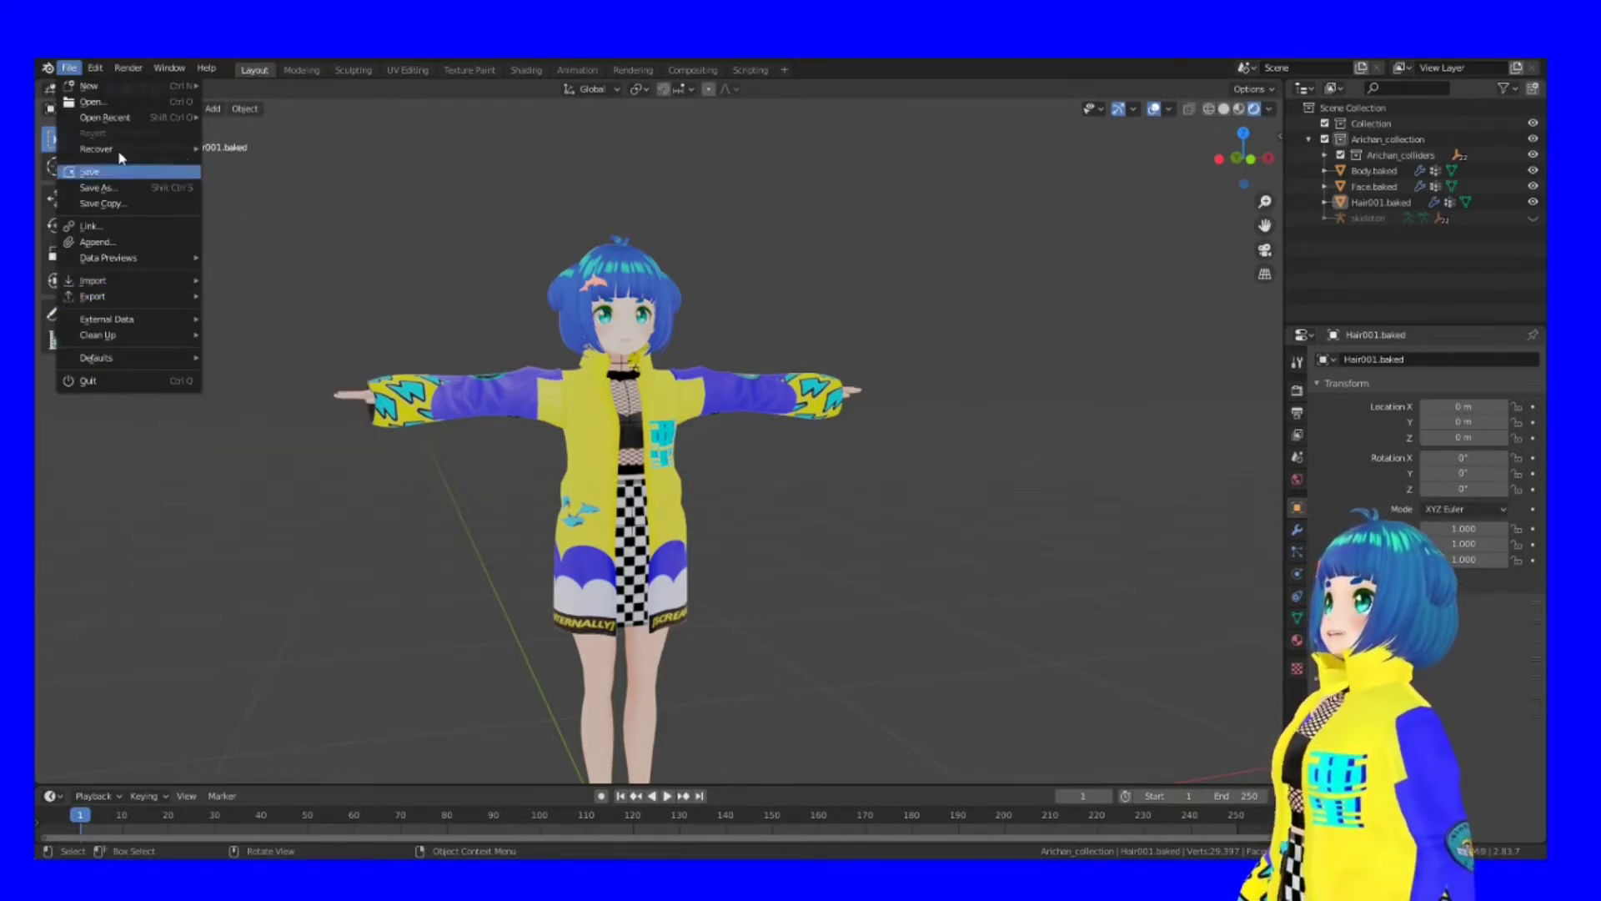
Open the add-on preferences, list the testing add-ons, and check that VRM_IMPORTER is enabled and review its details.
{"action": "left_click", "coordinate": [95, 68]}
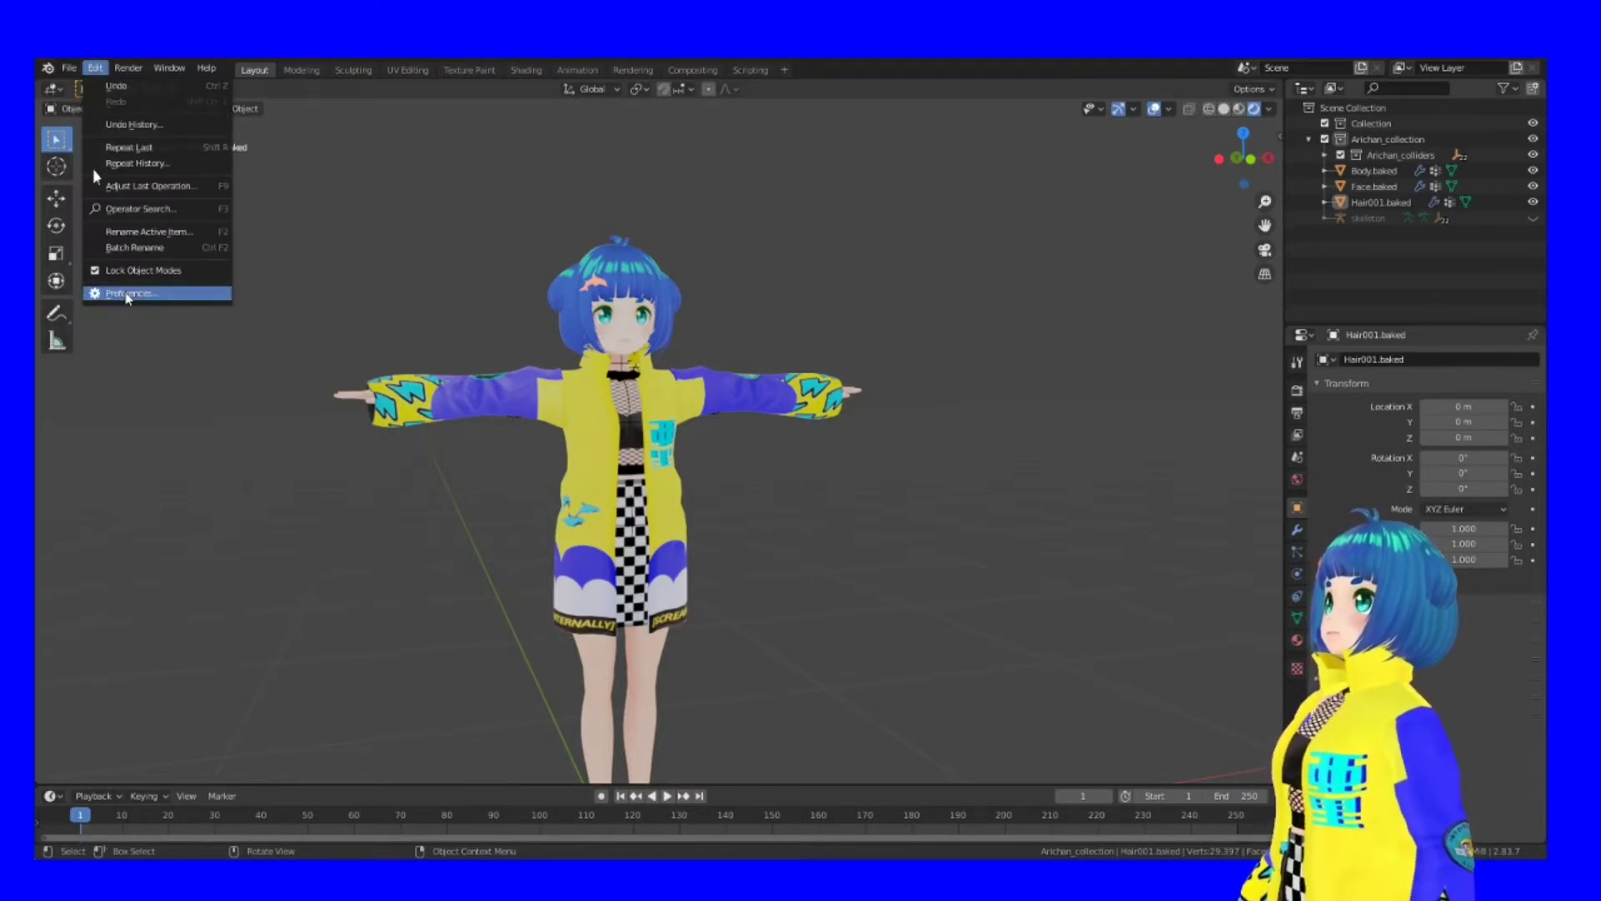
{"action": "left_click", "coordinate": [128, 294]}
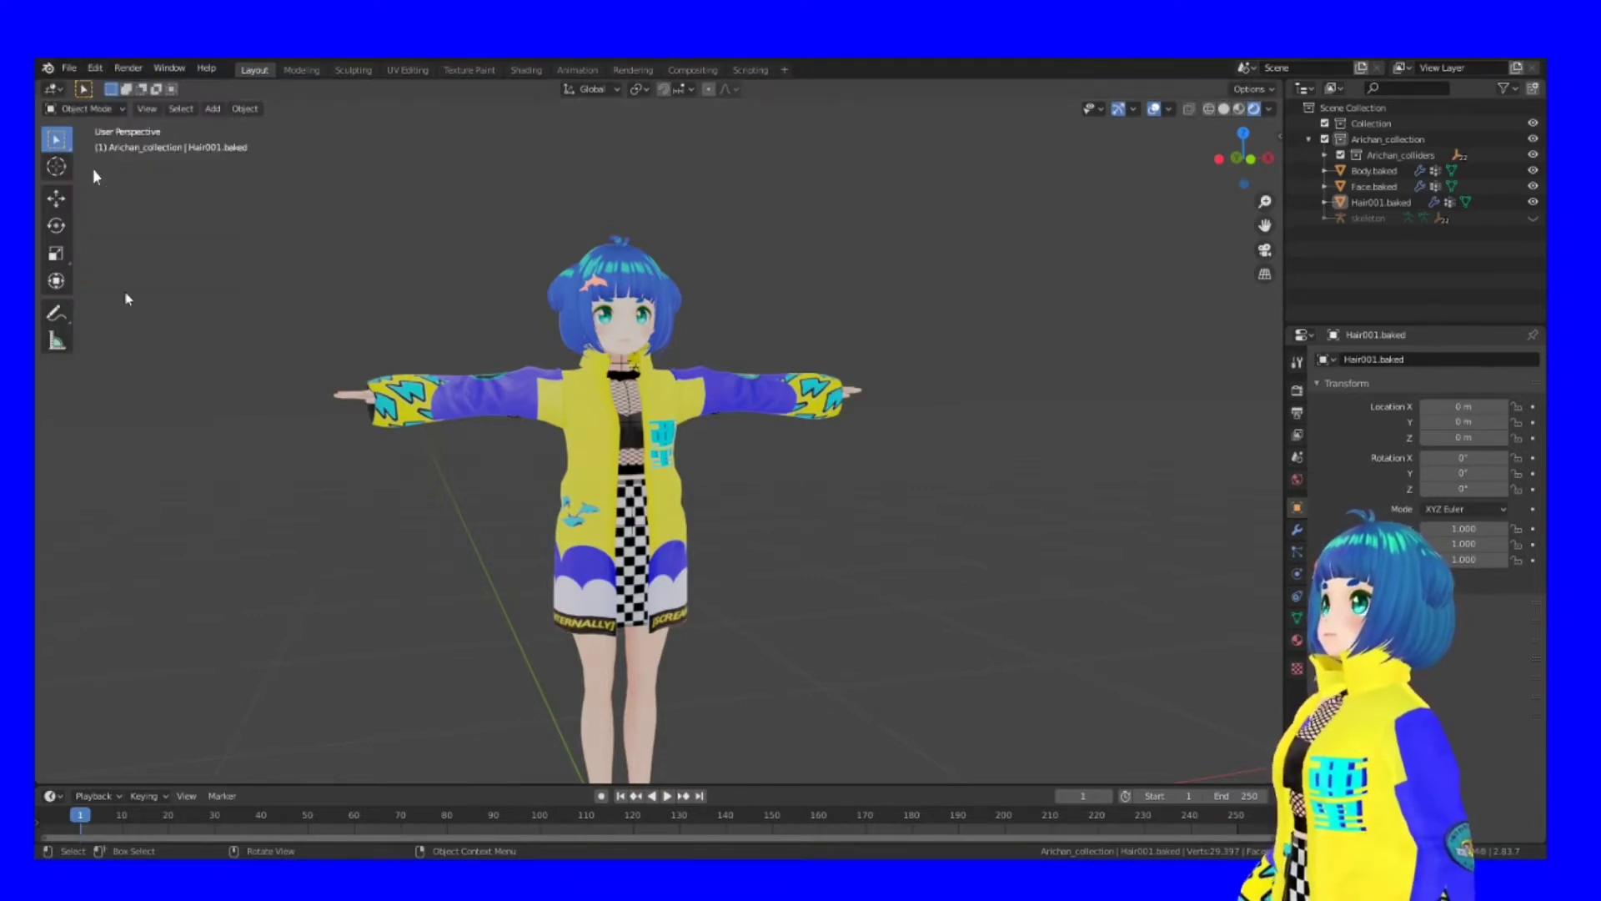
{"action": "left_click", "coordinate": [96, 68]}
{"action": "left_click", "coordinate": [130, 294]}
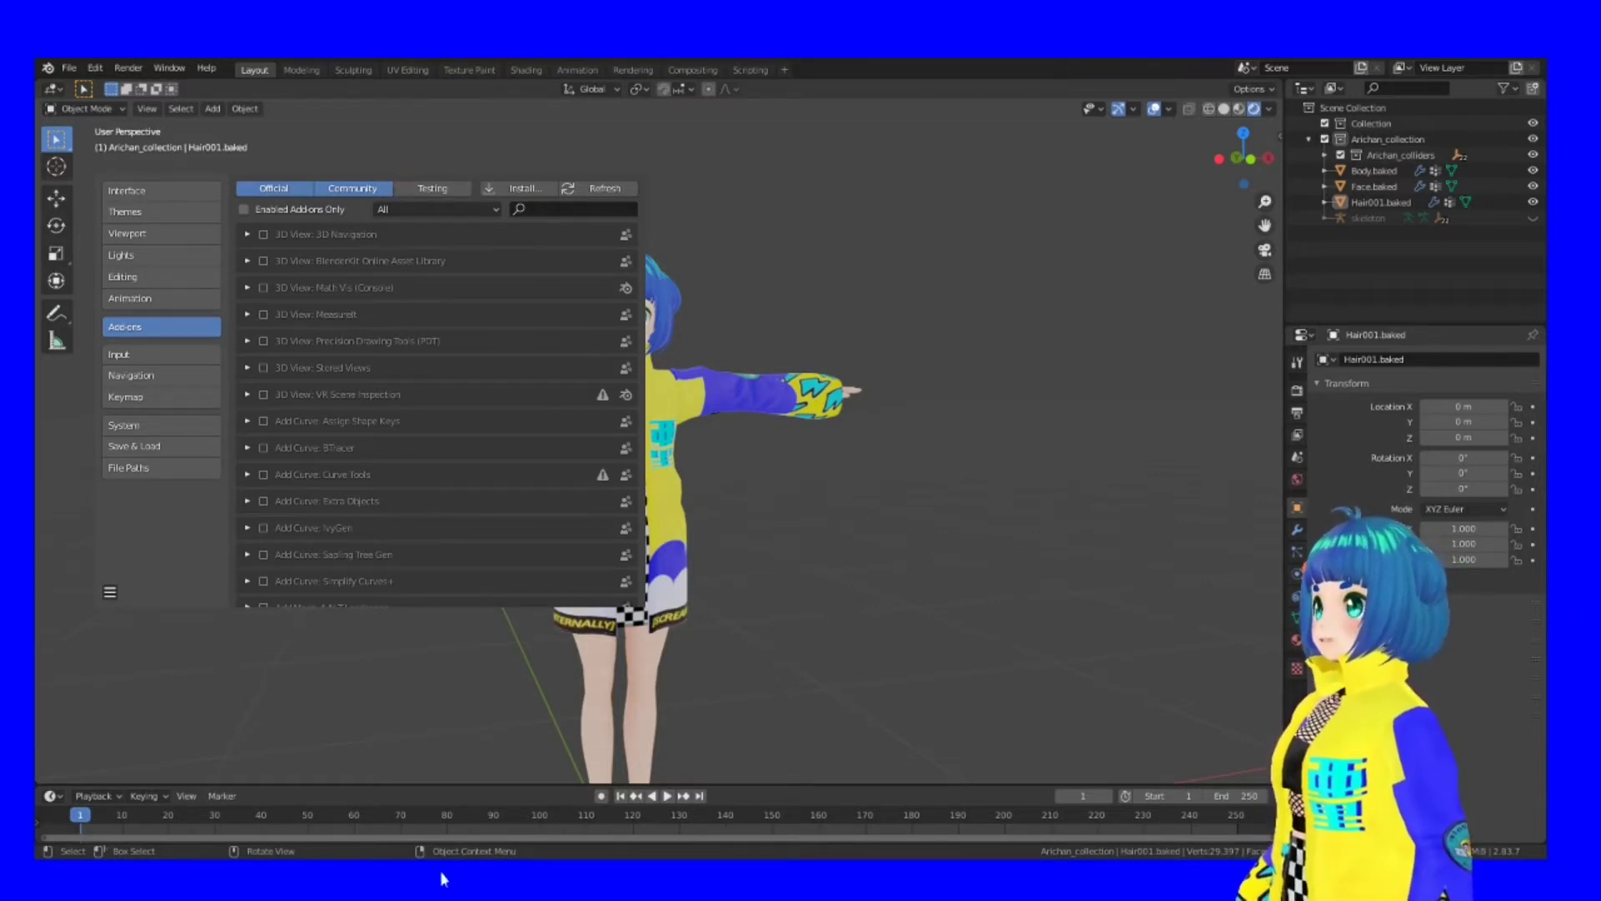
{"action": "left_click", "coordinate": [425, 190]}
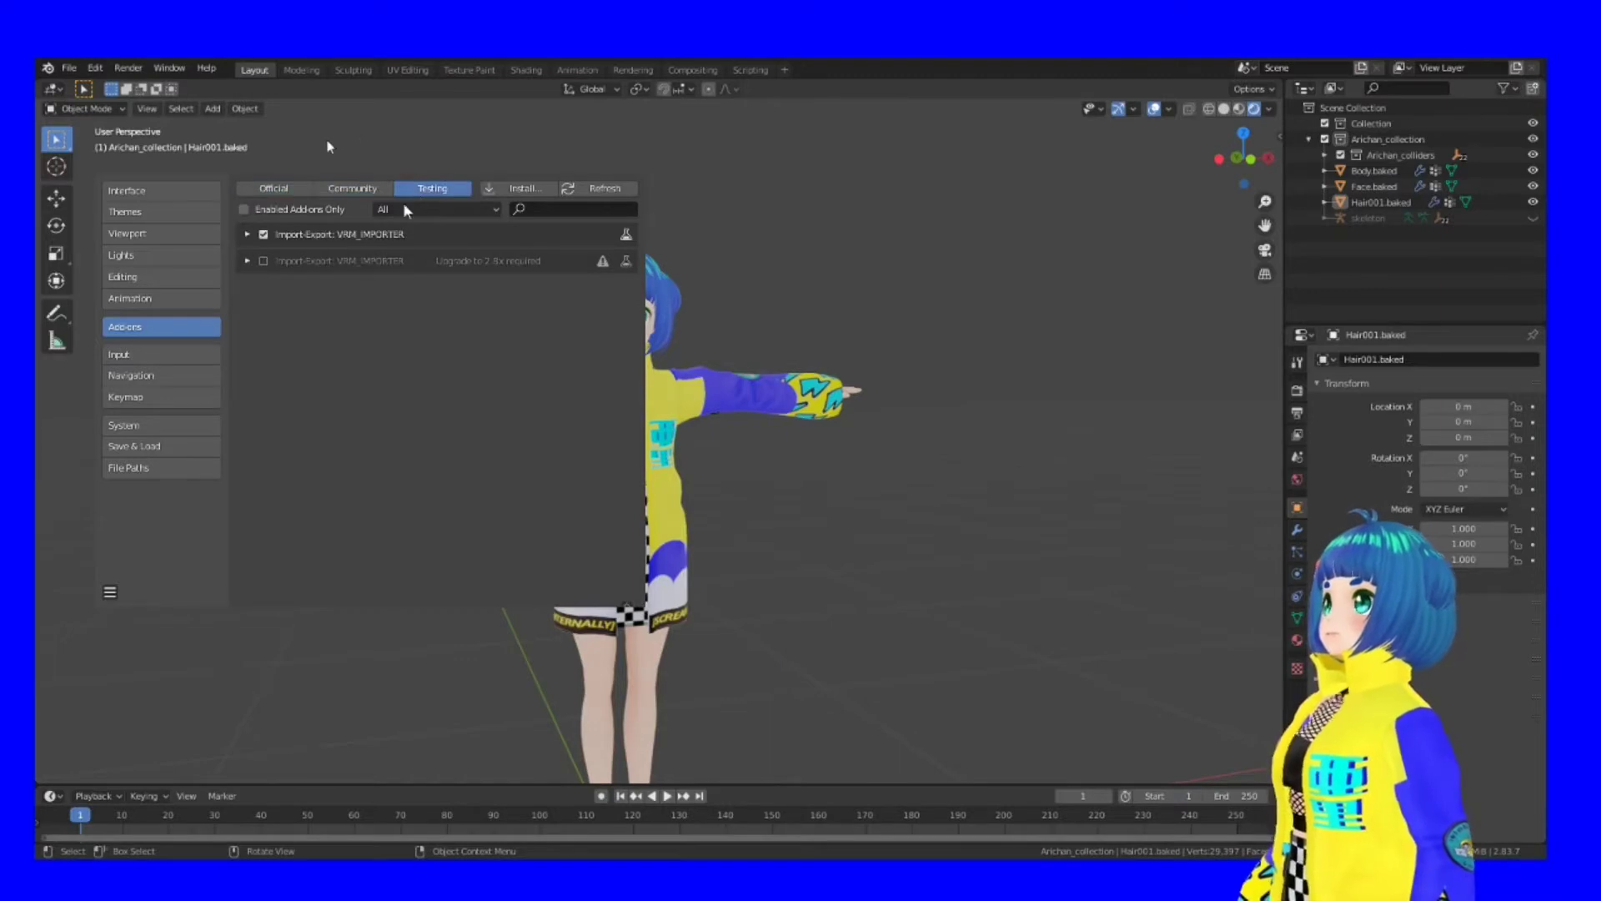
{"action": "left_click", "coordinate": [247, 234]}
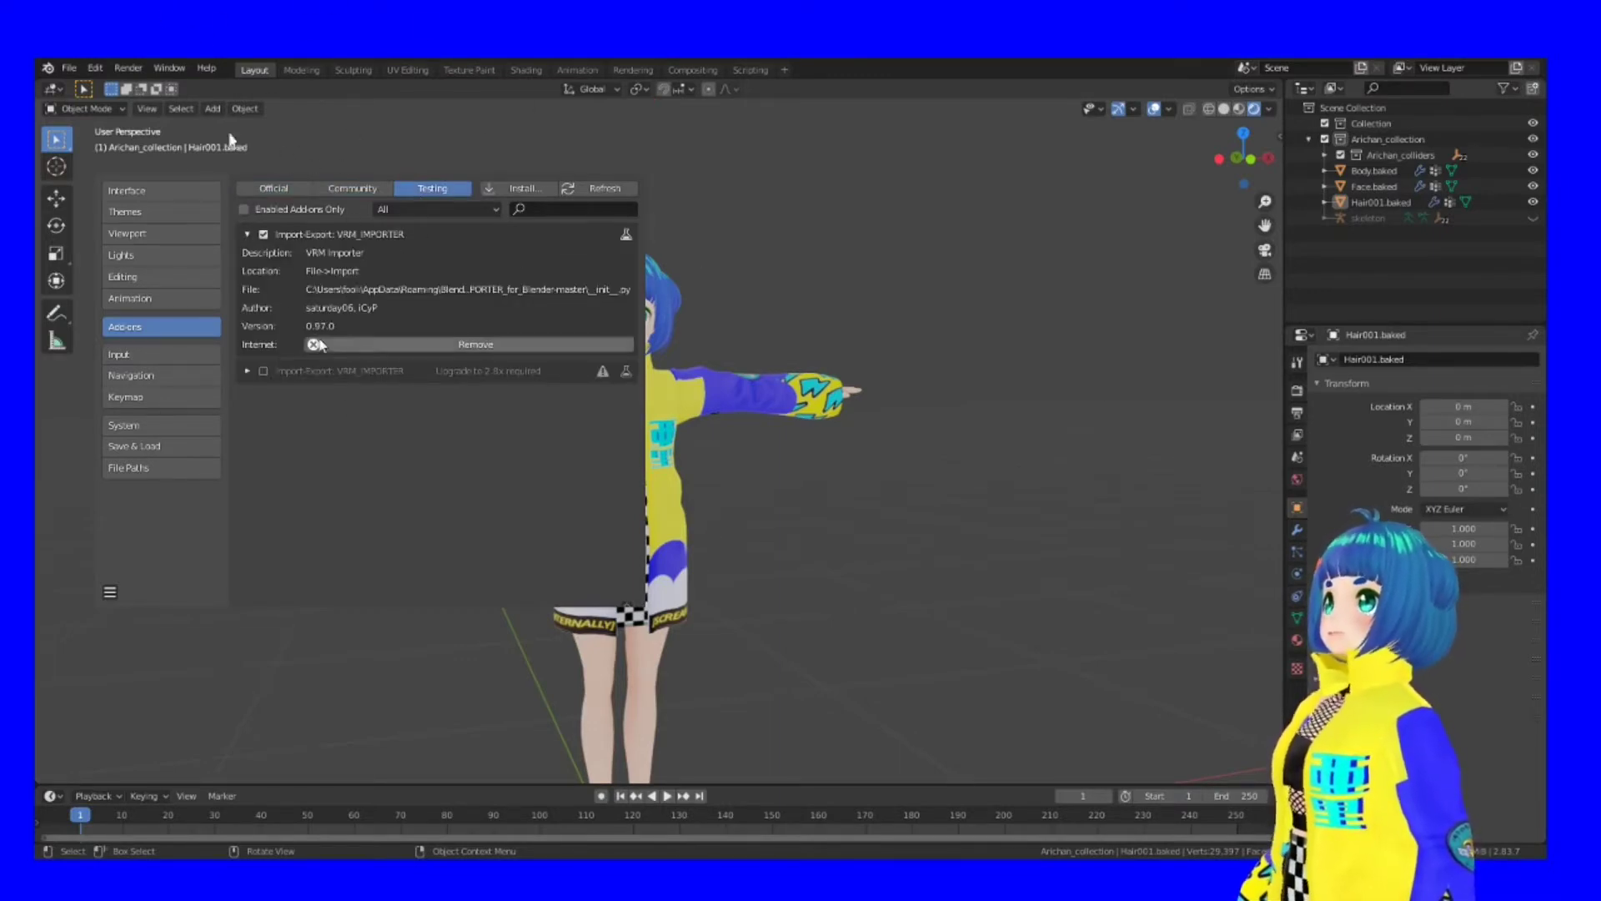
{"action": "left_click", "coordinate": [262, 235]}
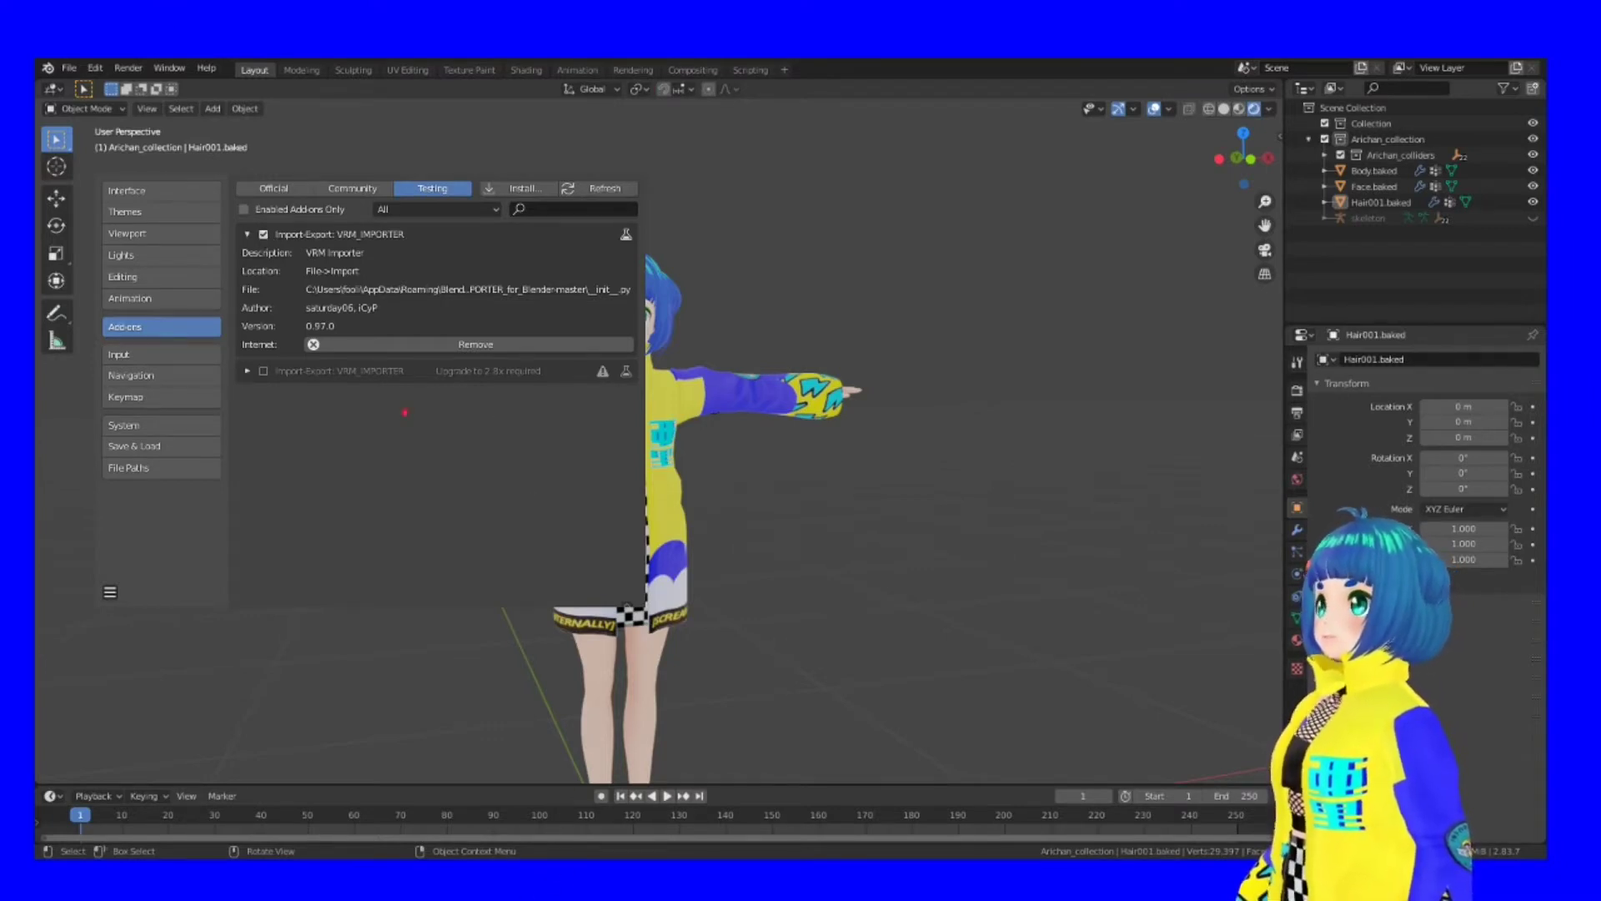
{"action": "left_click_drag", "start_coordinate": [260, 226], "coordinate": [278, 257]}
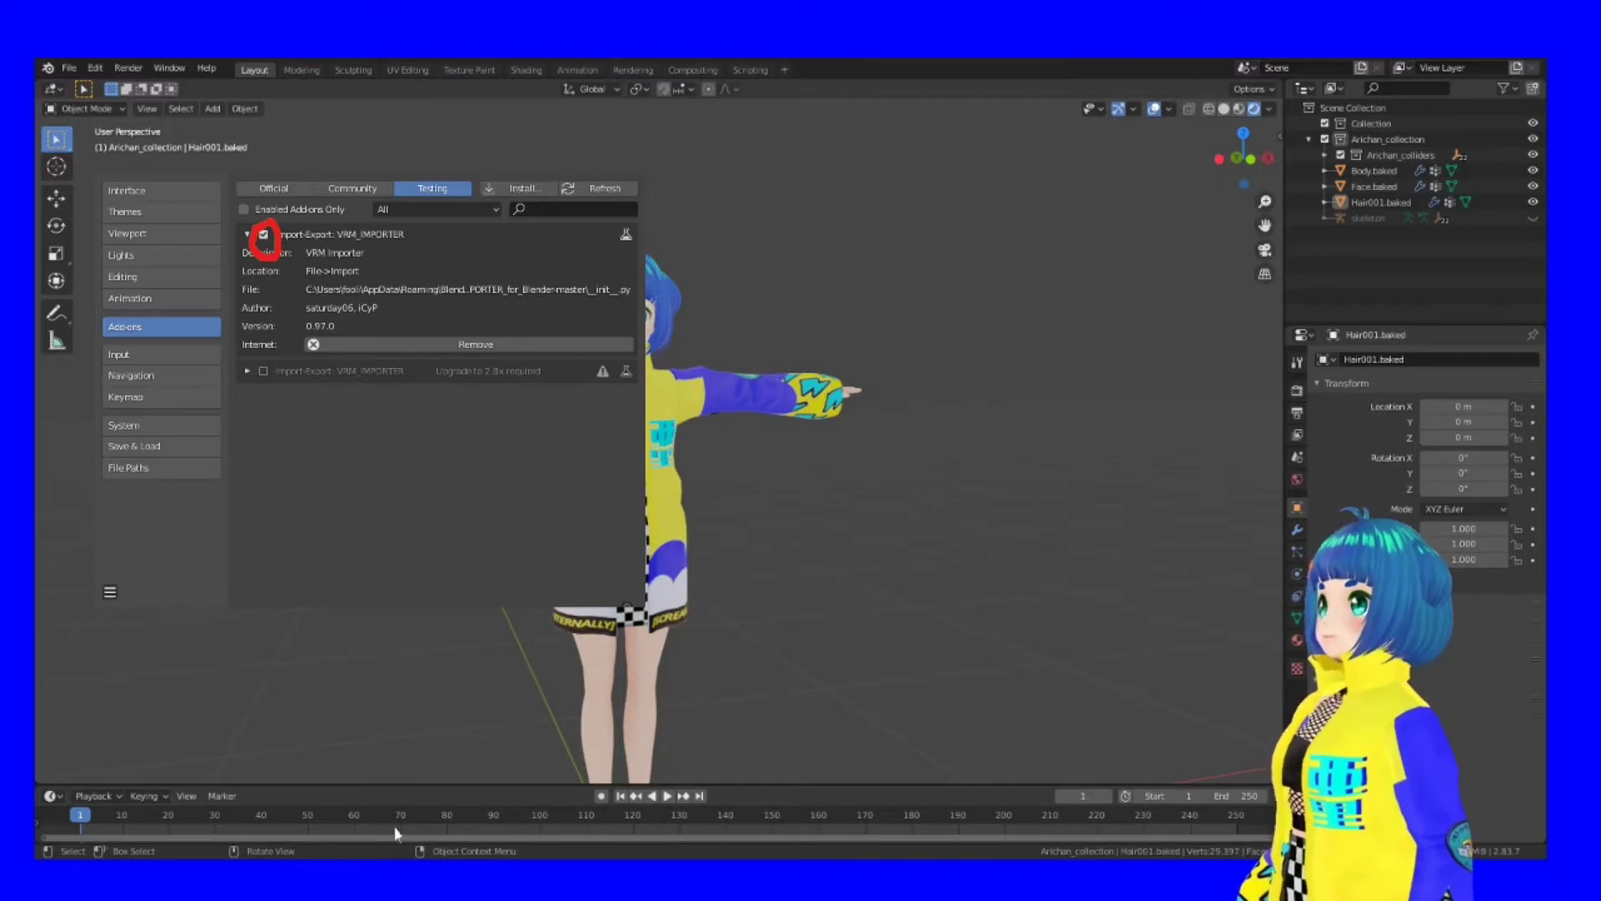
{"action": "left_click", "coordinate": [72, 69]}
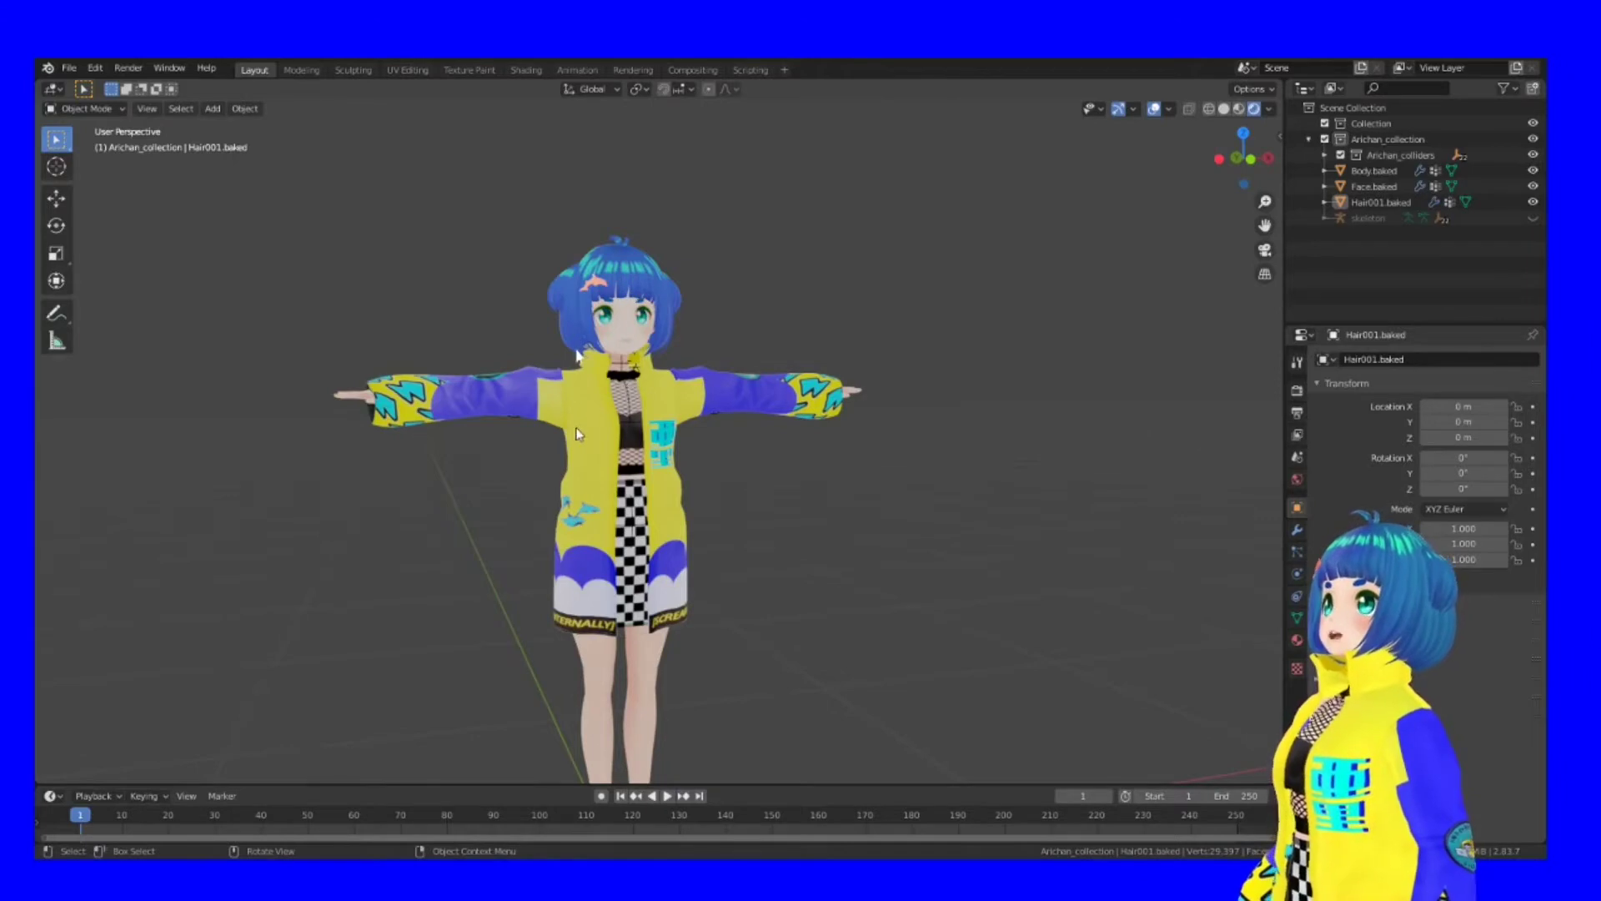
Preview the character in wireframe shading and switch the viewport to solid shading.
{"action": "key", "text": "z"}
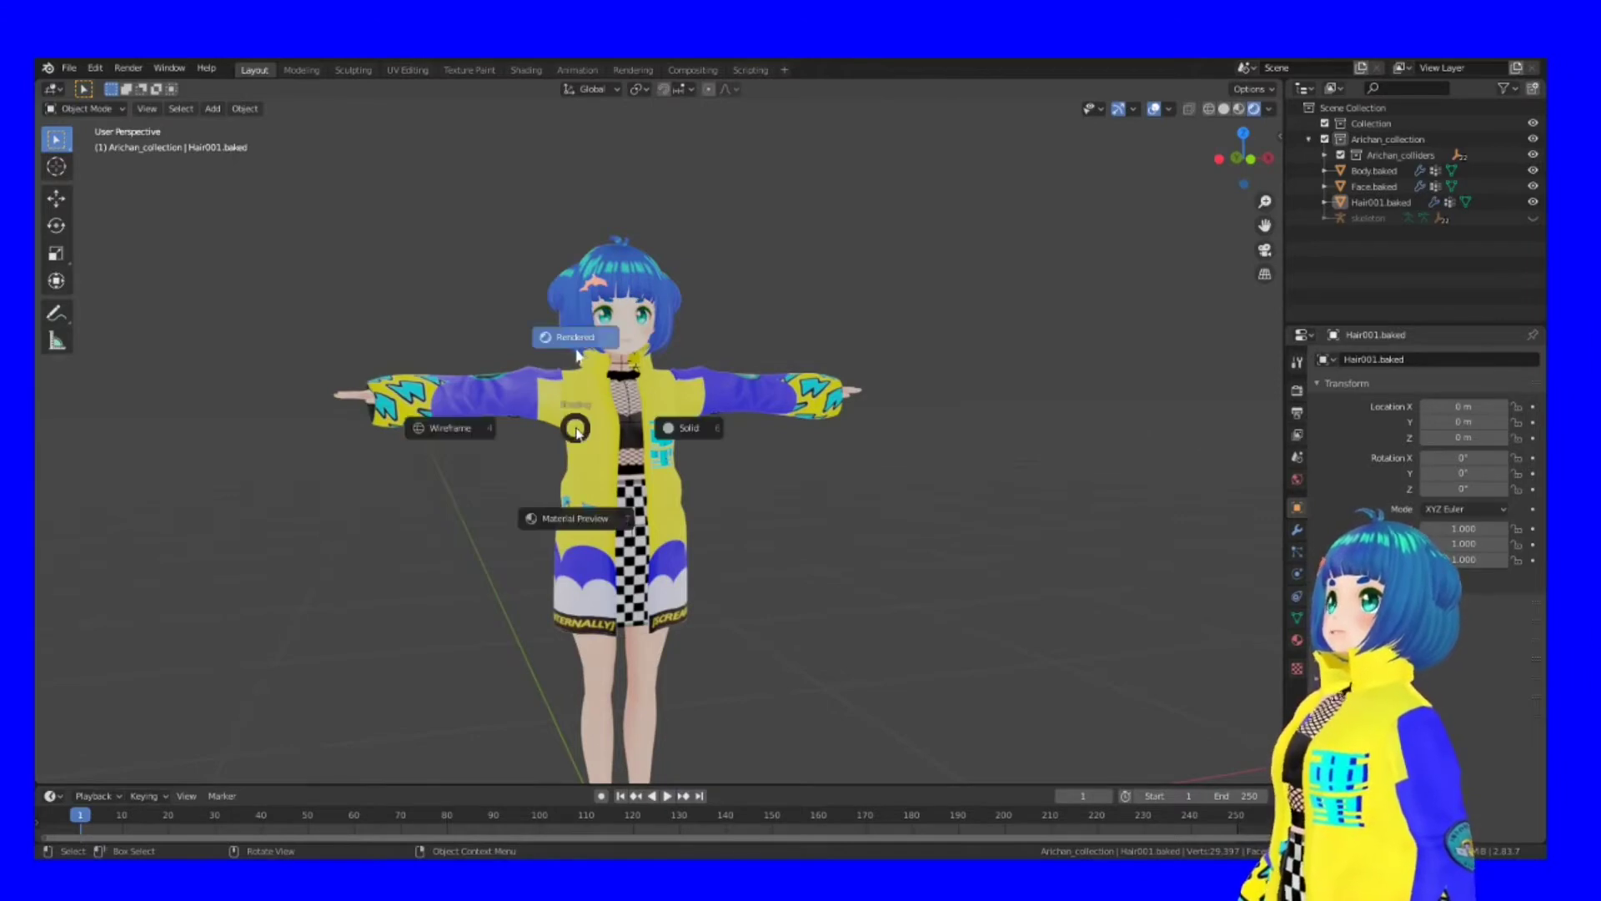
{"action": "left_click", "coordinate": [497, 436]}
{"action": "key", "text": "z"}
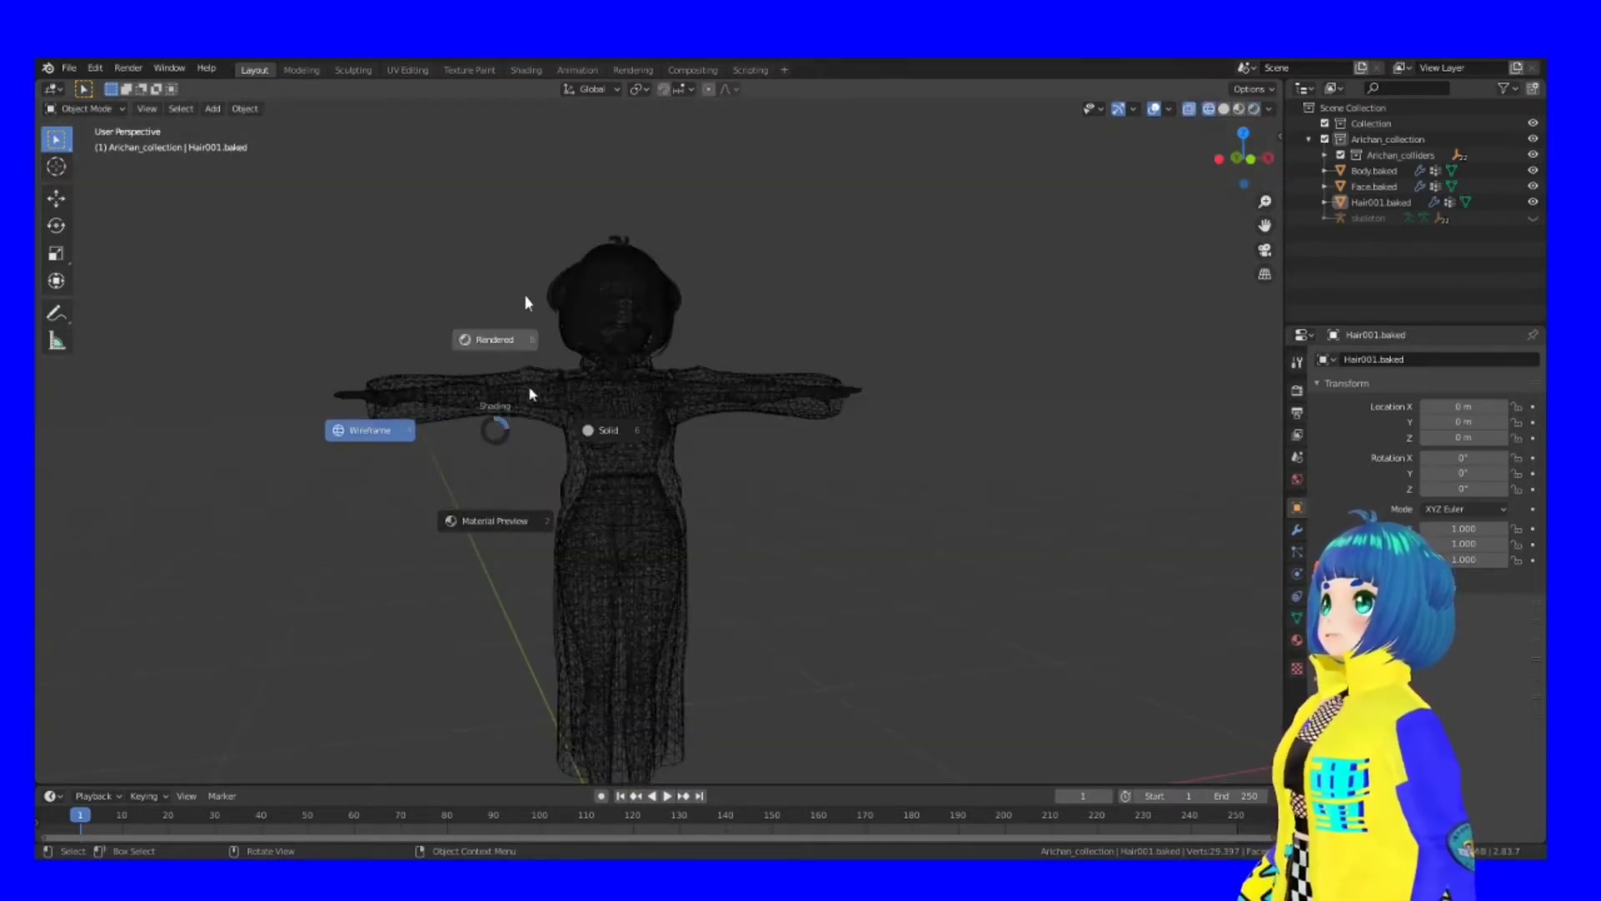
{"action": "left_click", "coordinate": [593, 431]}
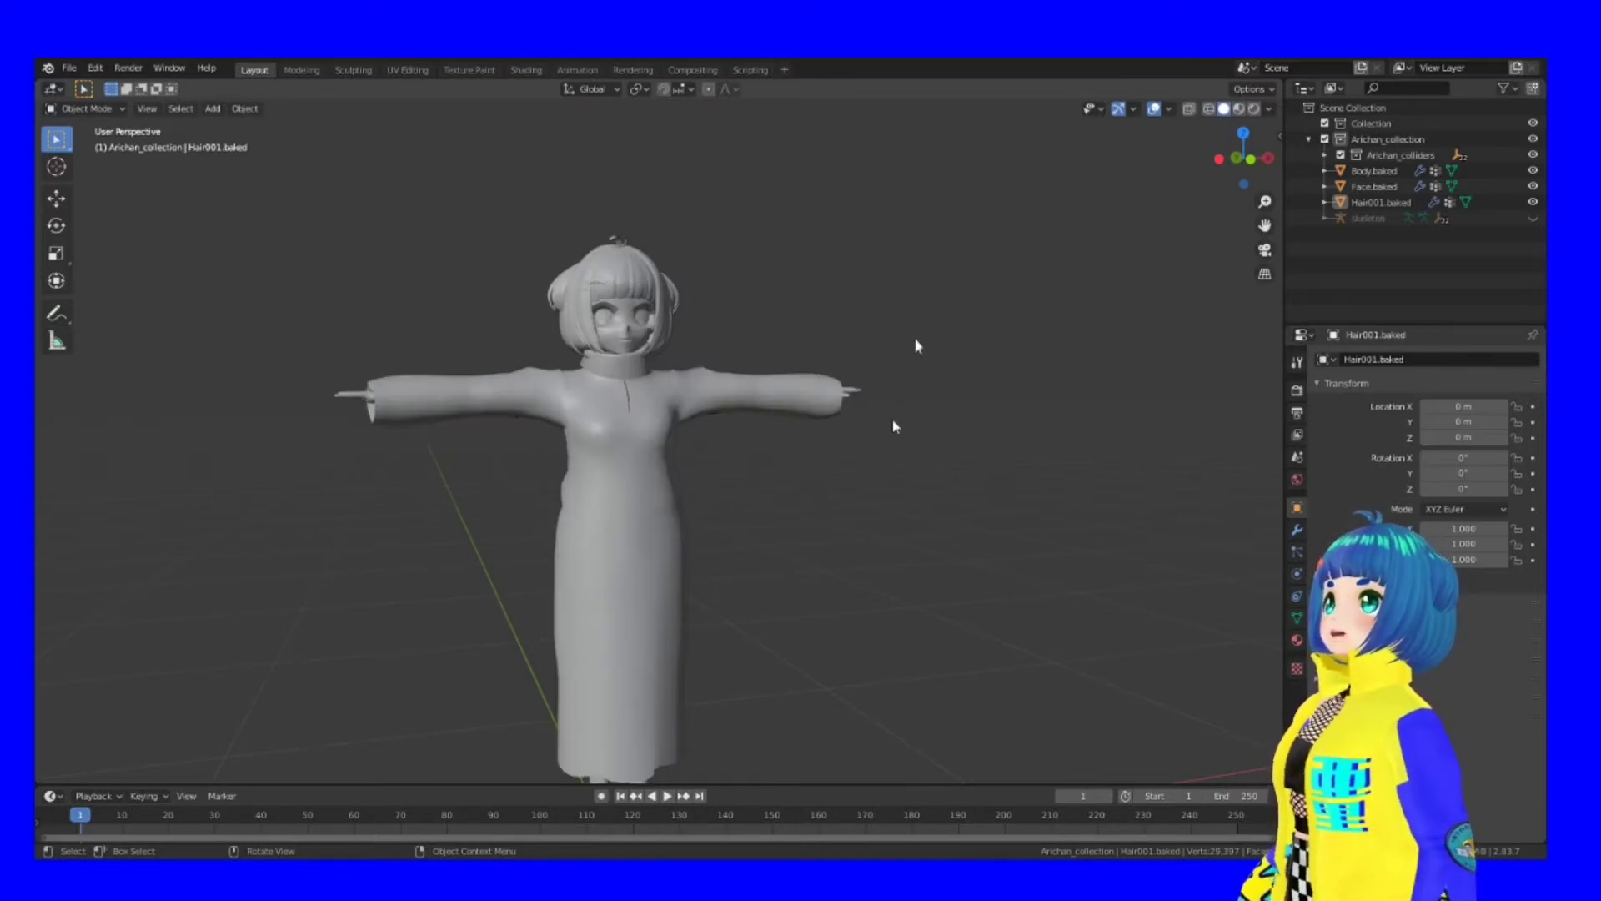
Examine the character's full figure in solid shading and return the viewport to rendered shading.
{"action": "right_click", "coordinate": [867, 494]}
{"action": "mouse_move", "coordinate": [861, 463]}
{"action": "middle_mouse_down"}
{"action": "mouse_move", "coordinate": [823, 466]}
{"action": "mouse_move", "coordinate": [851, 458]}
{"action": "middle_mouse_up"}
{"action": "scroll", "coordinate": [761, 464], "scroll_direction": "up", "scroll_amount": 3}
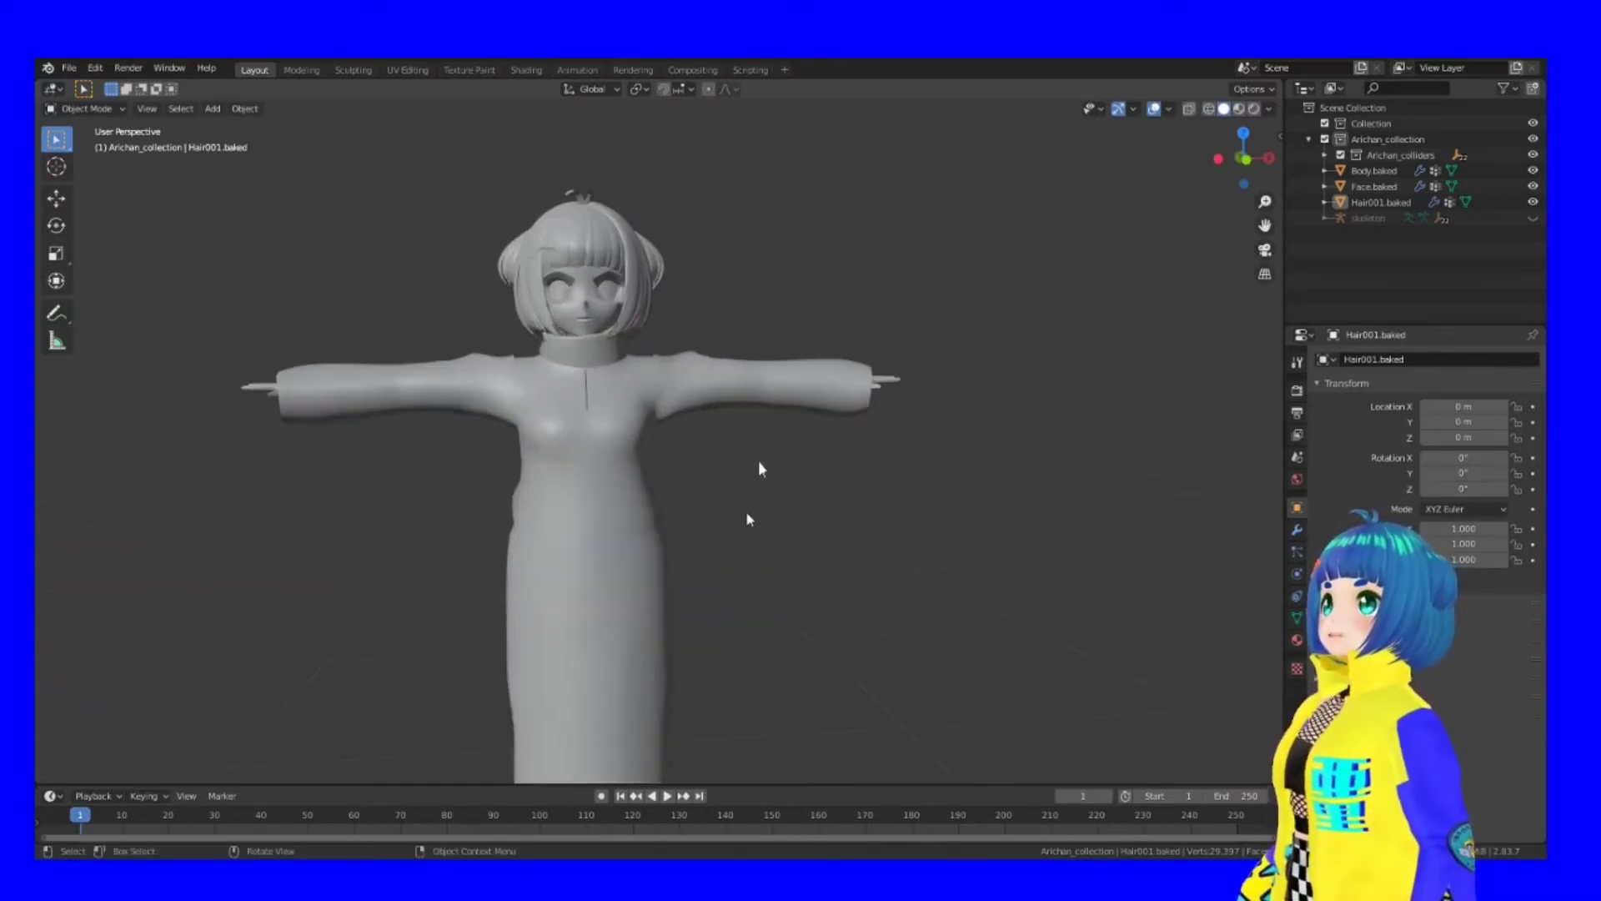
{"action": "middle_click_drag", "start_coordinate": [747, 465], "coordinate": [682, 473]}
{"action": "middle_click_drag", "start_coordinate": [614, 519], "coordinate": [631, 432], "text": "shift"}
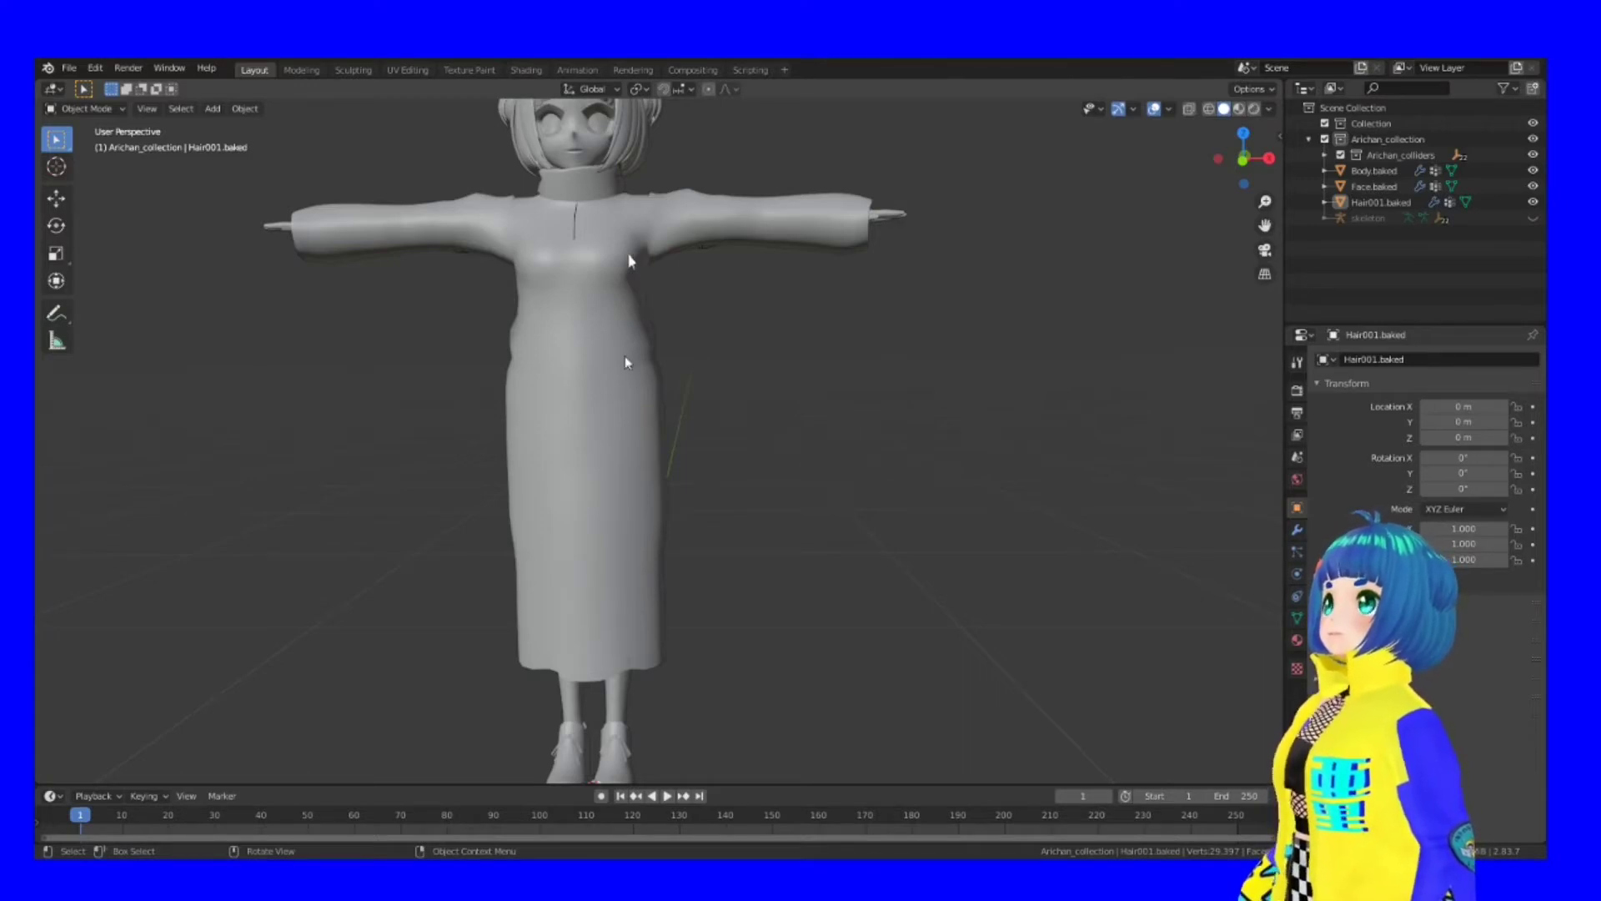
{"action": "key", "text": "z"}
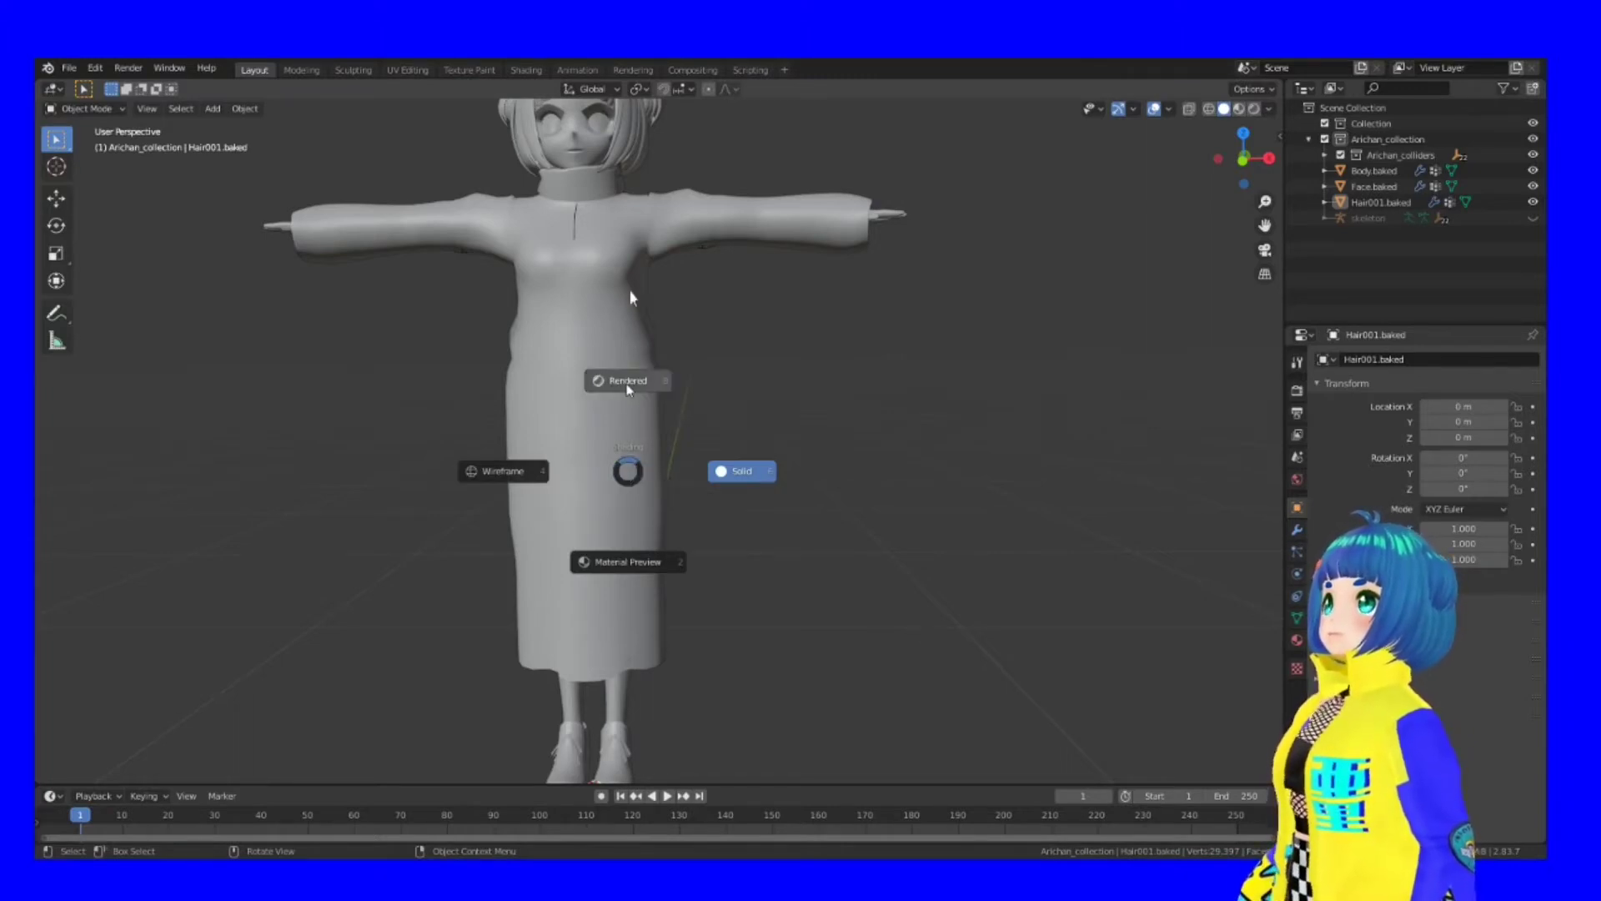
{"action": "left_click", "coordinate": [628, 385]}
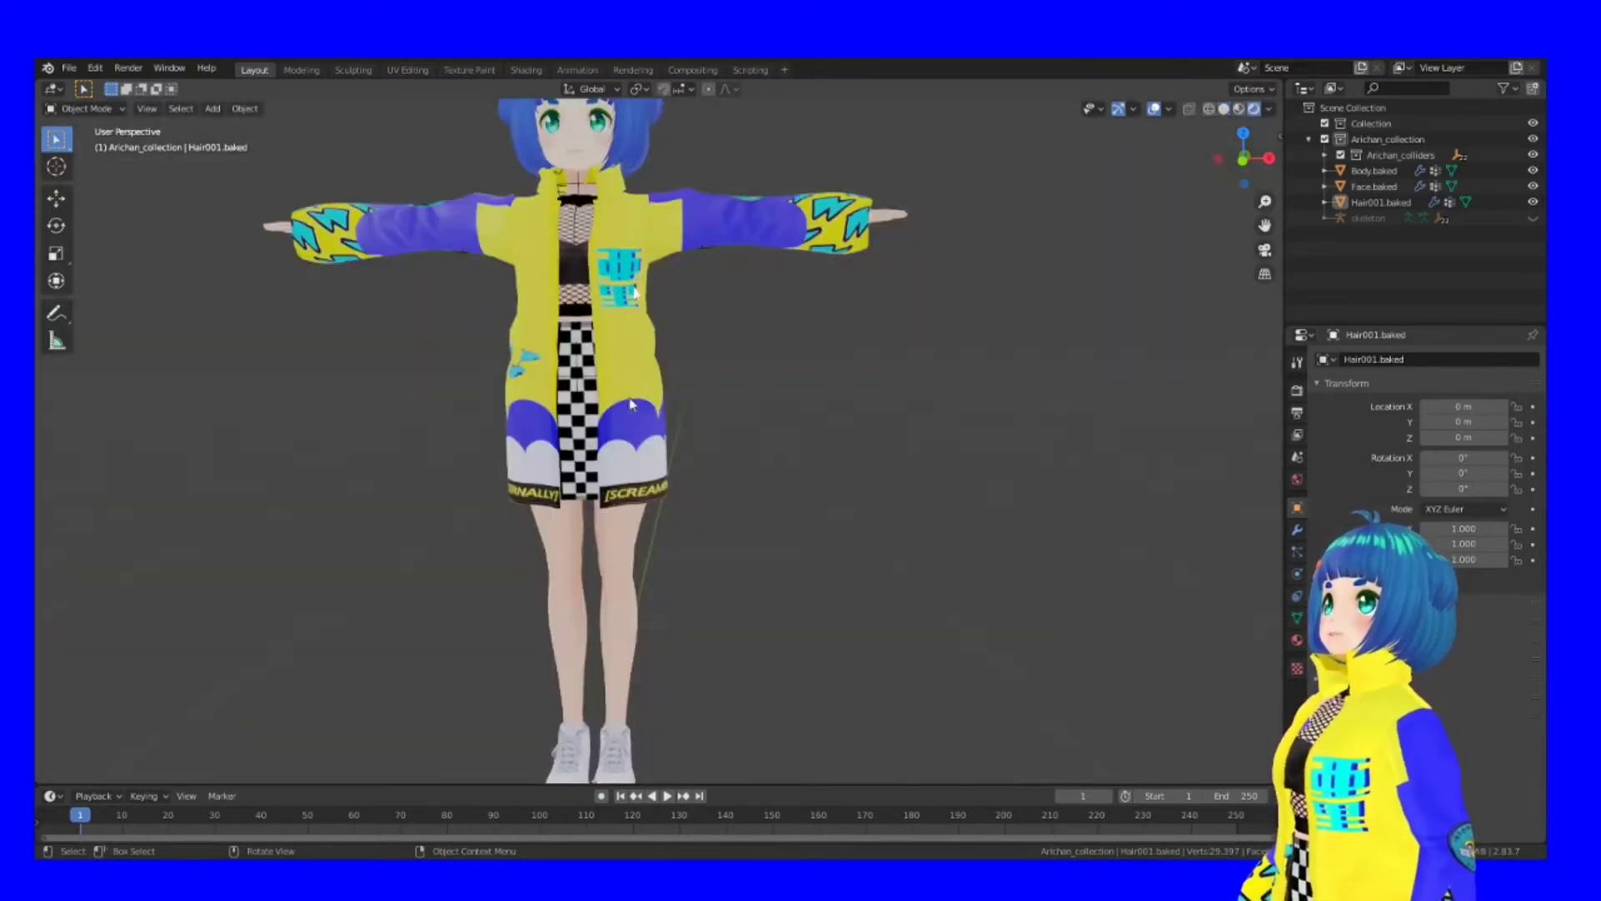
Unhide the skeleton armature and inspect its bones along the character's legs and body.
{"action": "mouse_move", "coordinate": [596, 483]}
{"action": "middle_mouse_down"}
{"action": "mouse_move", "coordinate": [892, 473]}
{"action": "mouse_move", "coordinate": [513, 325]}
{"action": "mouse_move", "coordinate": [587, 321]}
{"action": "middle_mouse_up"}
{"action": "left_click", "coordinate": [1533, 218]}
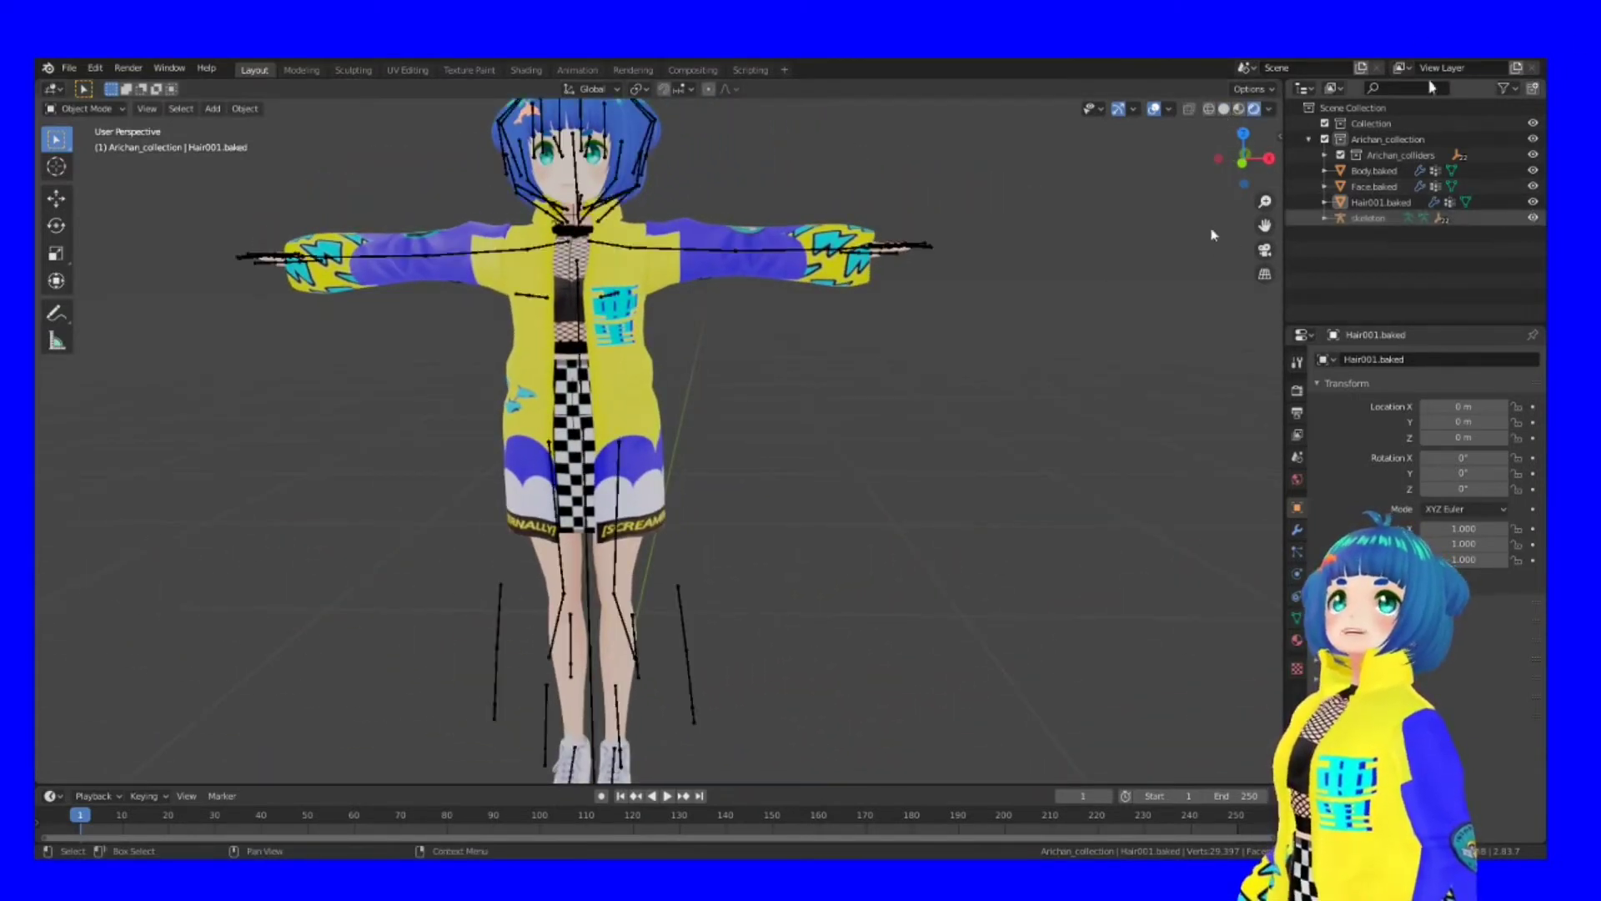
{"action": "scroll", "coordinate": [674, 202], "scroll_direction": "up", "scroll_amount": 2}
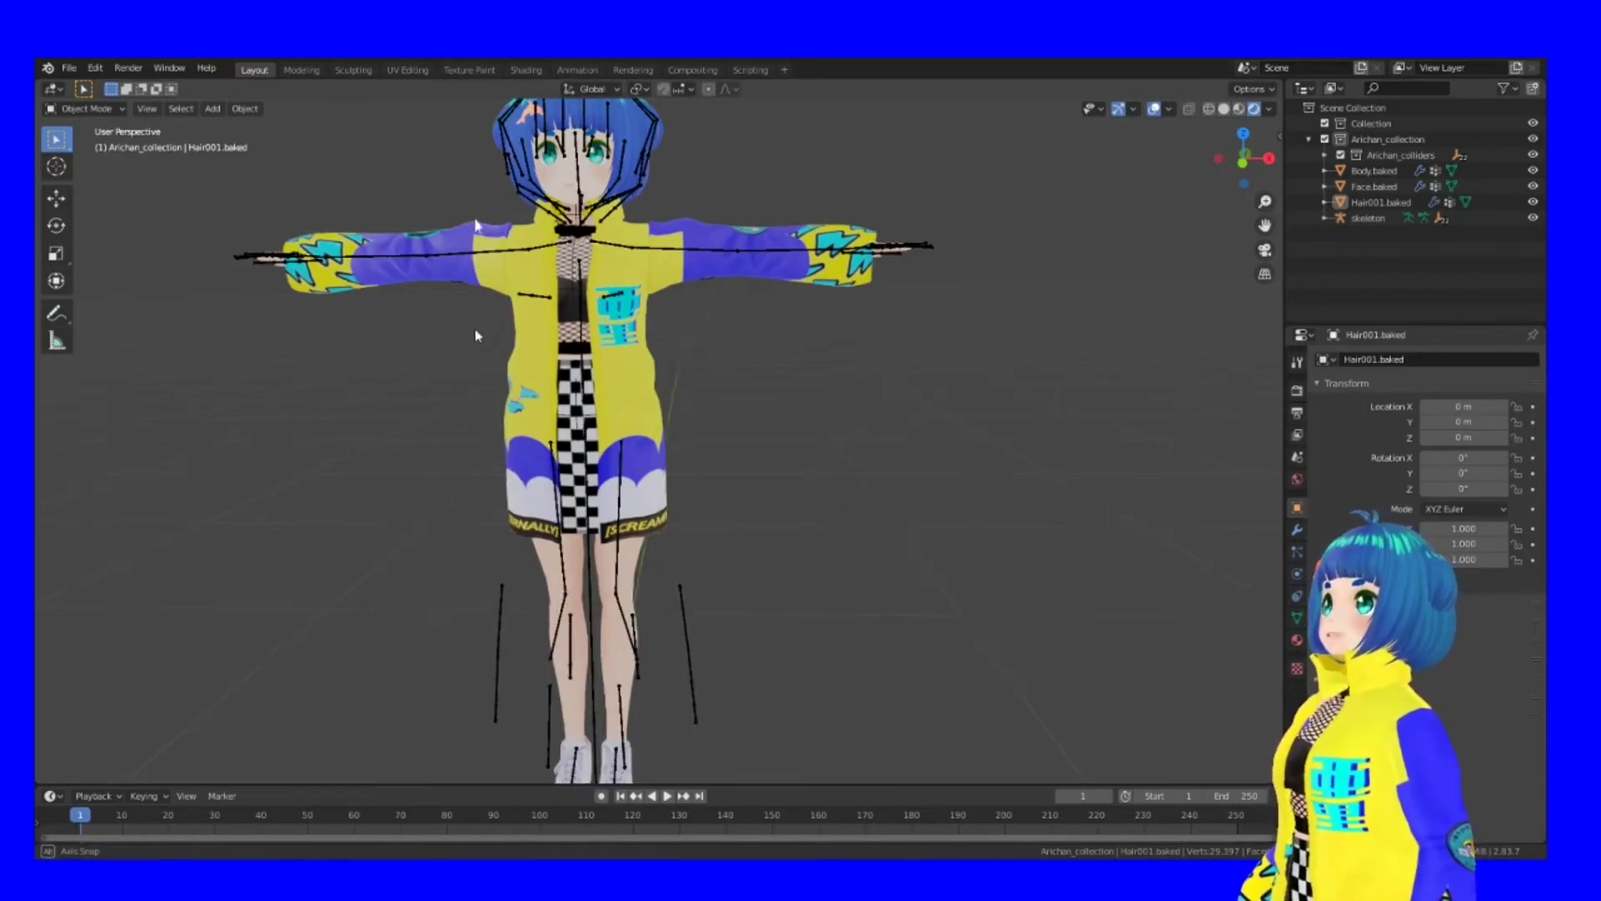
{"action": "scroll", "coordinate": [490, 355], "scroll_direction": "up", "scroll_amount": 4}
{"action": "scroll", "coordinate": [489, 354], "scroll_direction": "up", "scroll_amount": 5}
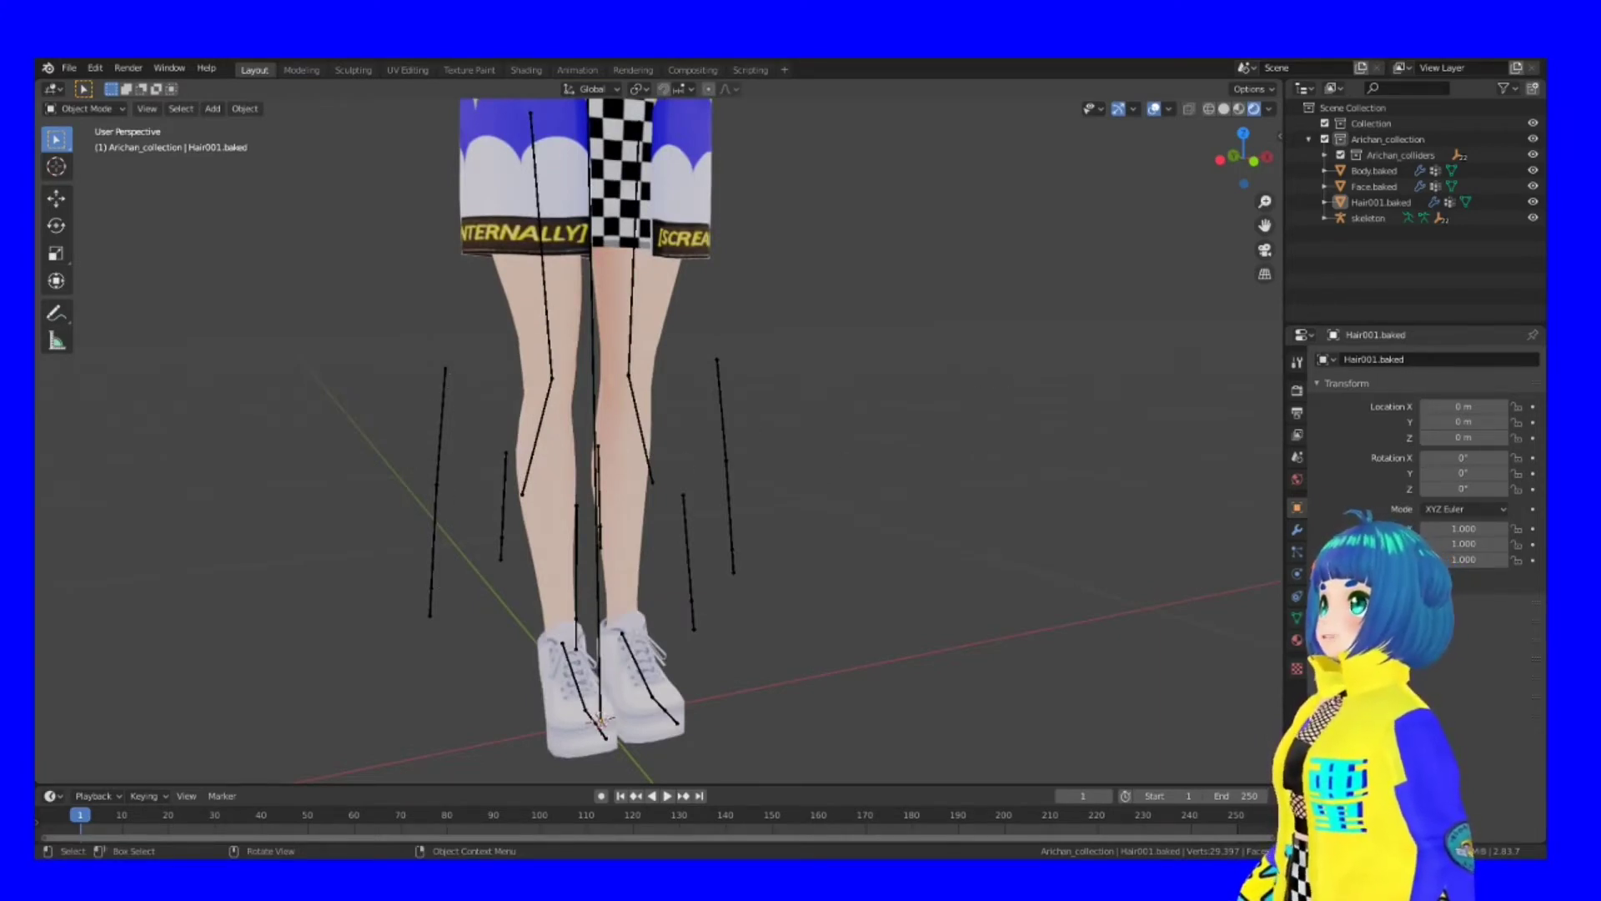
{"action": "middle_click_drag", "start_coordinate": [624, 492], "coordinate": [451, 299]}
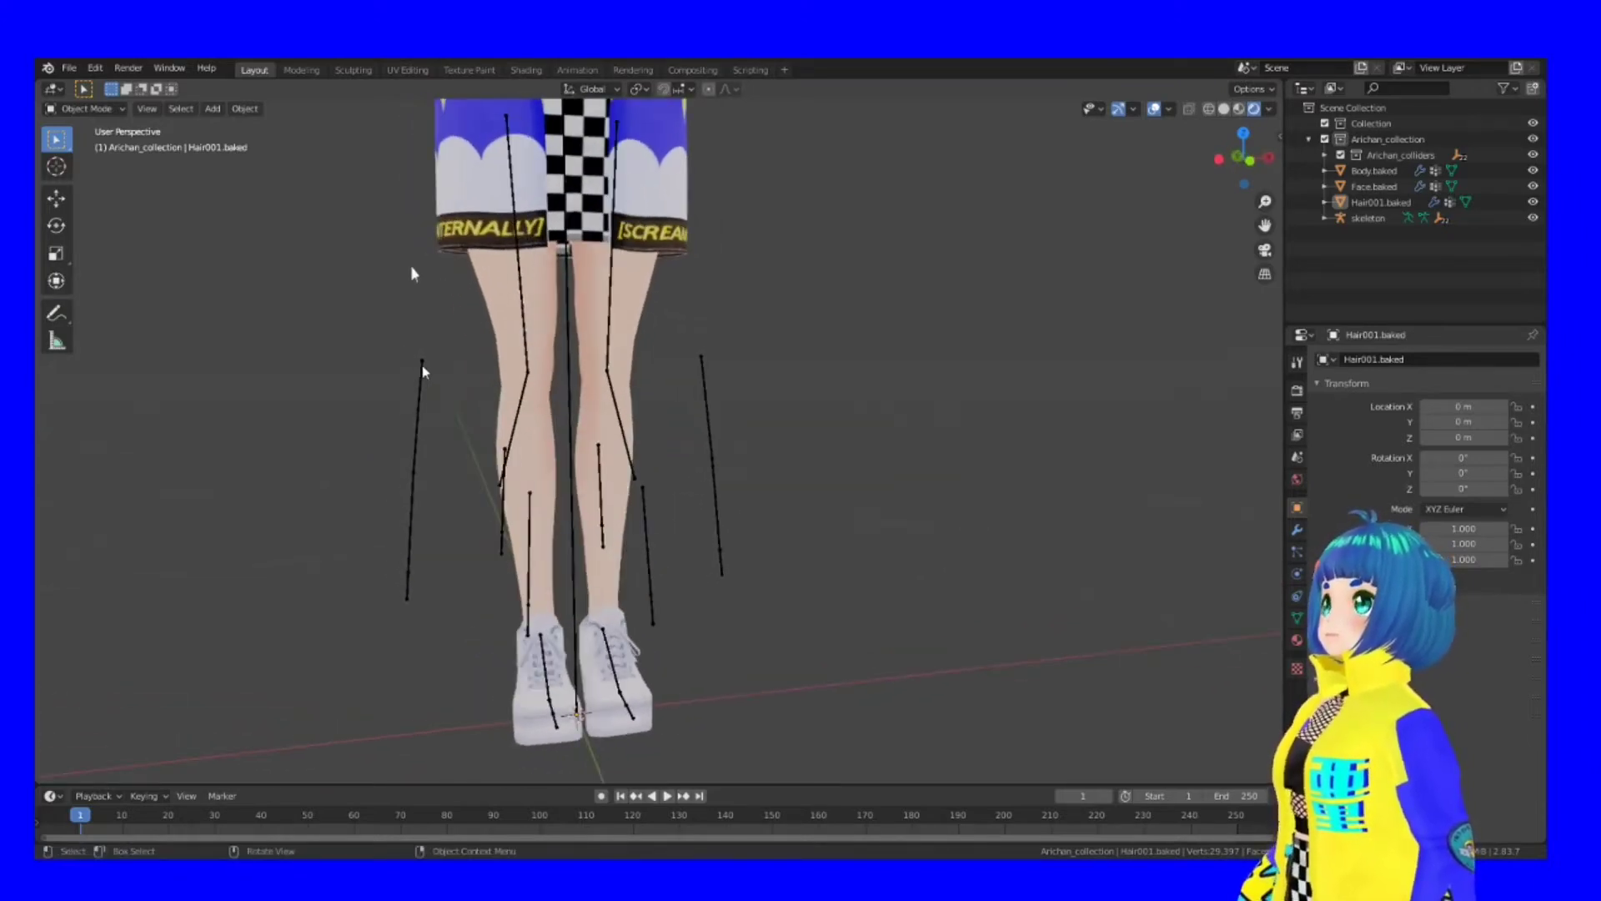
{"action": "middle_click_drag", "start_coordinate": [534, 392], "coordinate": [621, 313]}
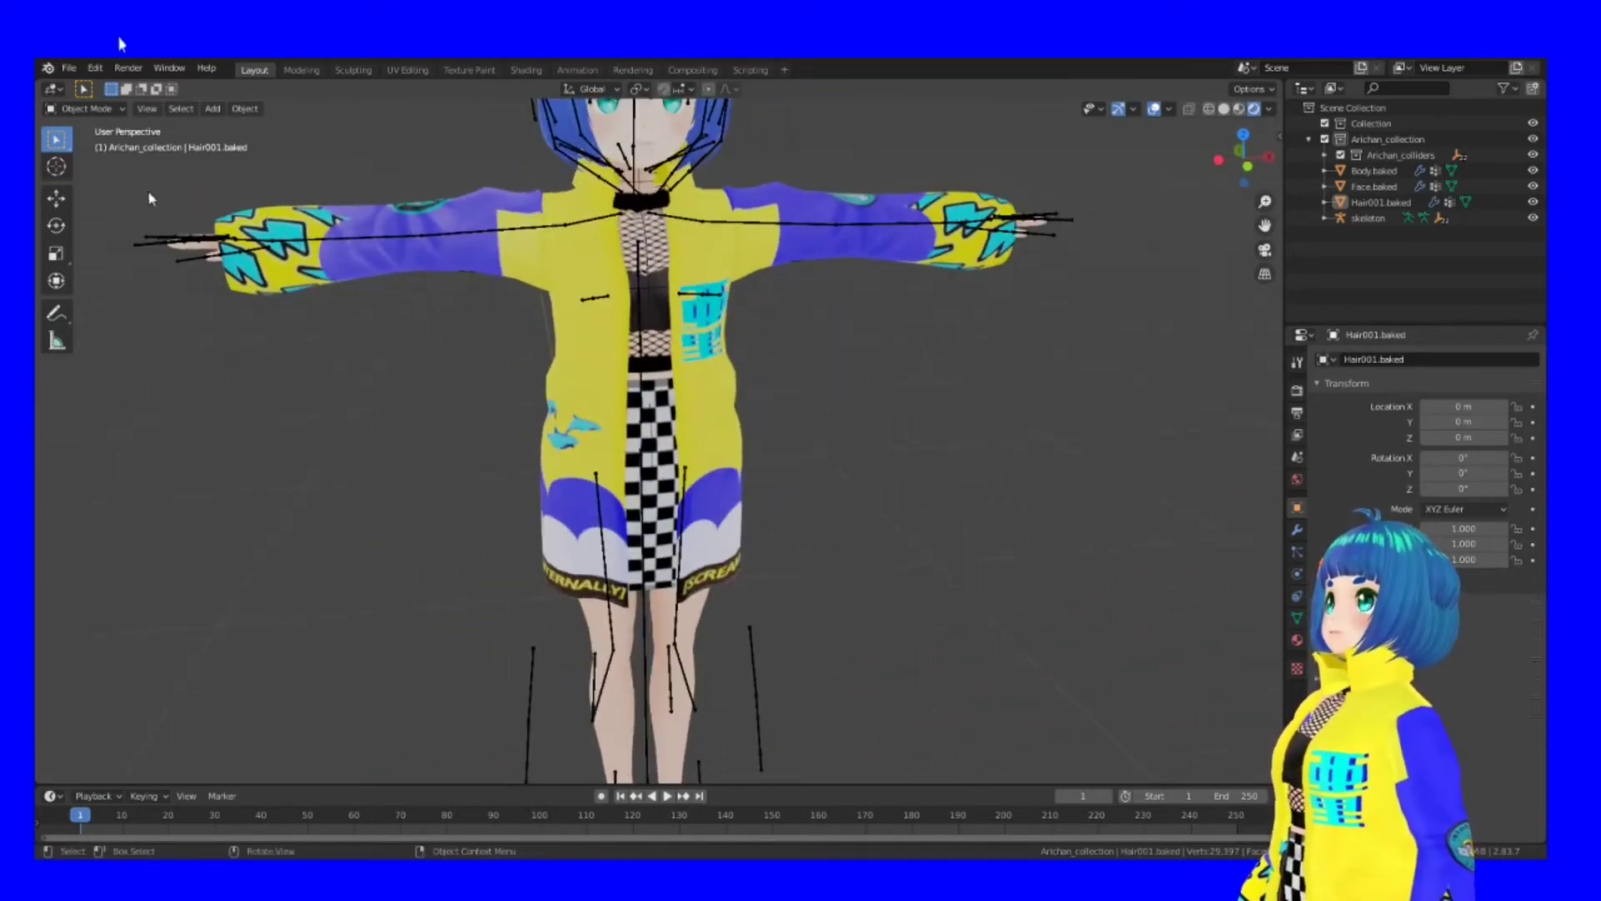
{"action": "left_click", "coordinate": [100, 109]}
{"action": "left_click", "coordinate": [100, 109]}
{"action": "left_click", "coordinate": [100, 110]}
{"action": "left_click", "coordinate": [101, 145]}
{"action": "left_click", "coordinate": [105, 111]}
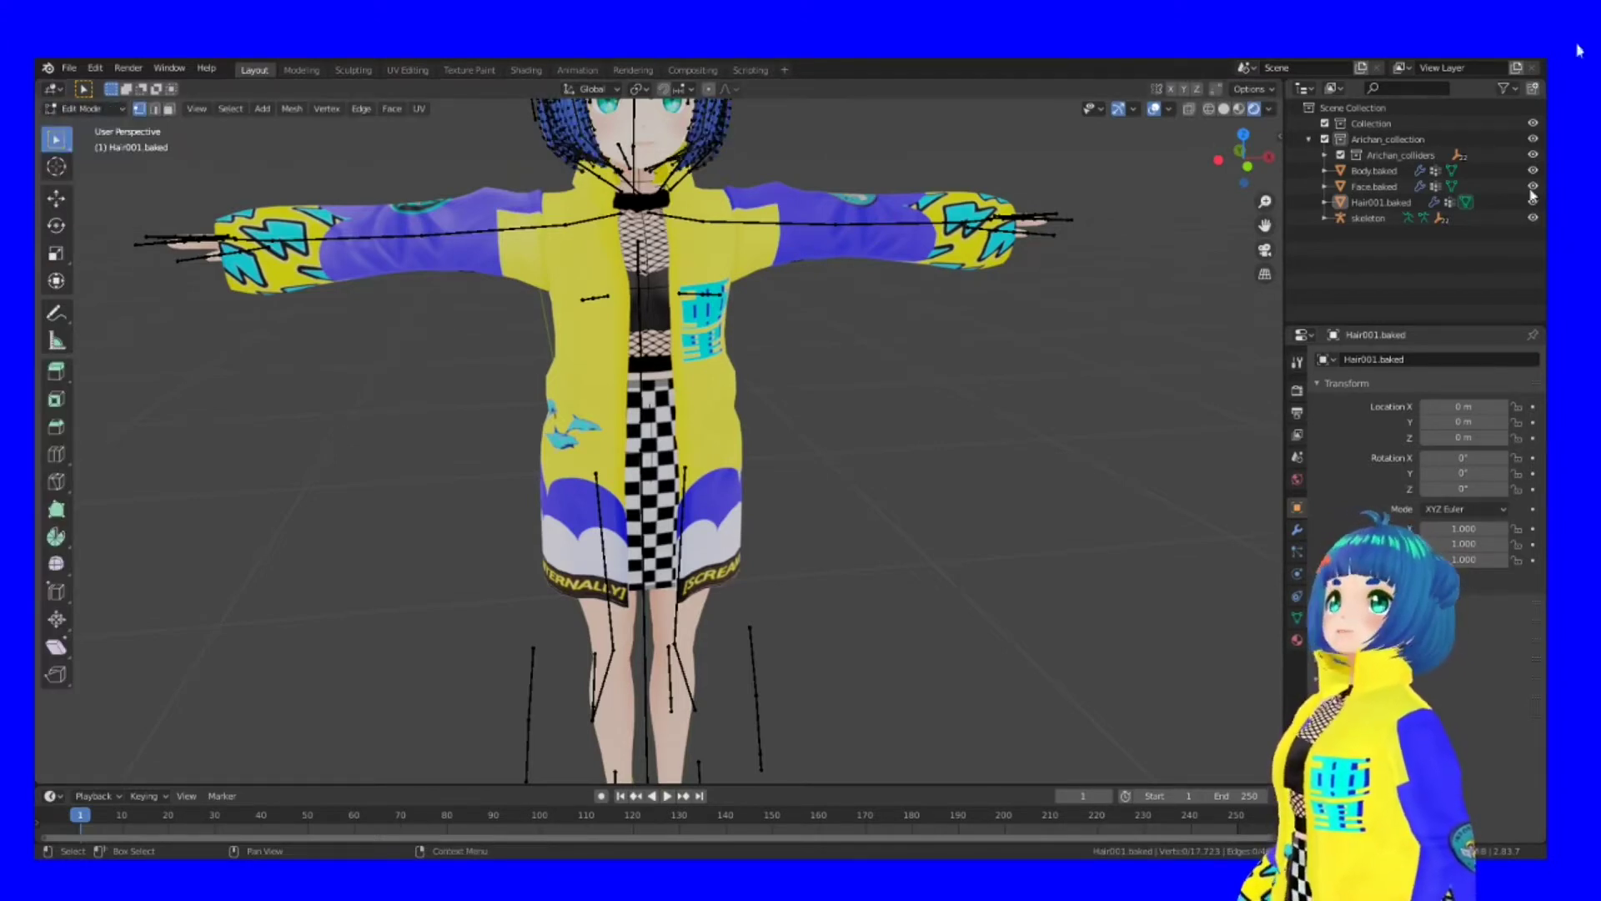
Leave the hair mesh's Edit Mode and make the skeleton armature the active object in Object Mode.
{"action": "left_click", "coordinate": [1357, 218]}
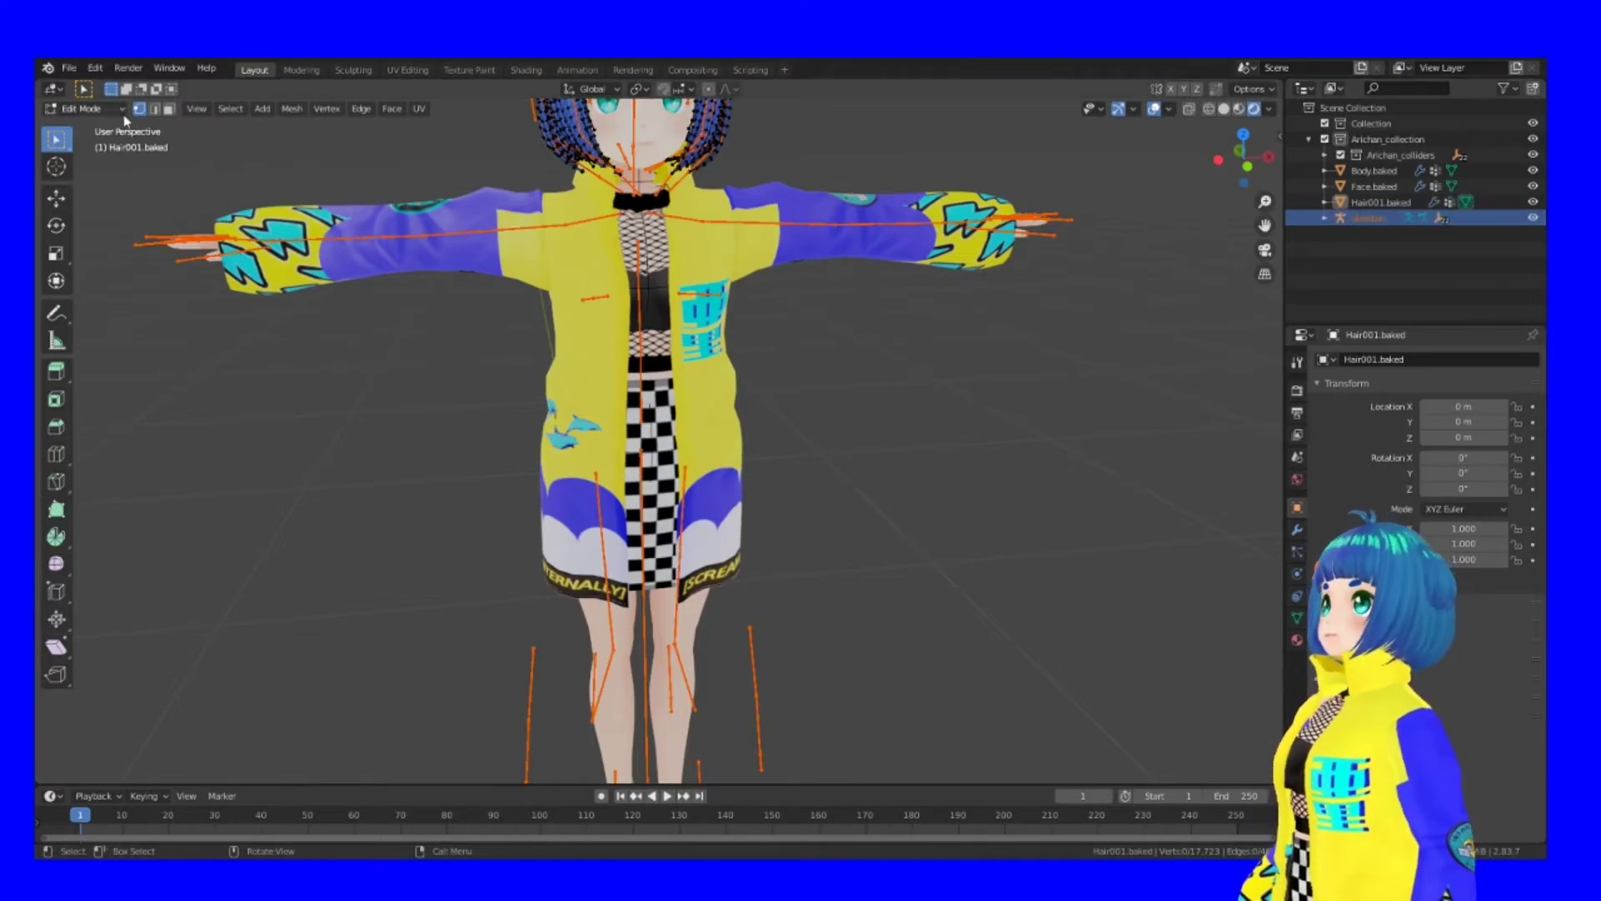
{"action": "left_click", "coordinate": [111, 111]}
{"action": "left_click", "coordinate": [99, 127]}
{"action": "left_click", "coordinate": [98, 111]}
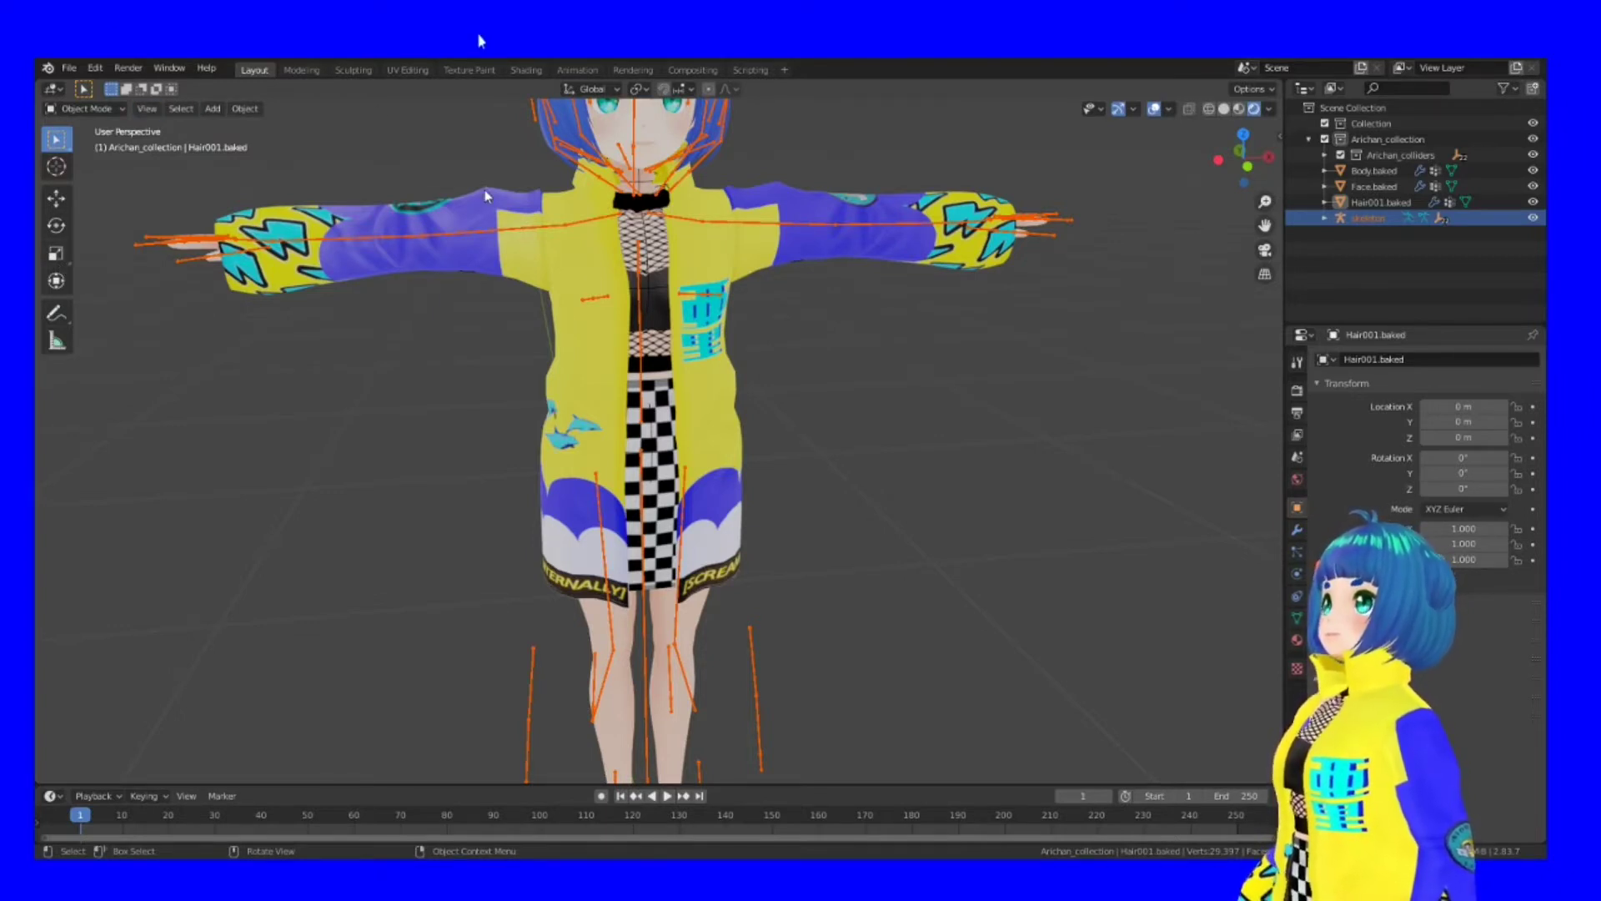
{"action": "key", "text": "Tab"}
{"action": "left_click", "coordinate": [86, 110]}
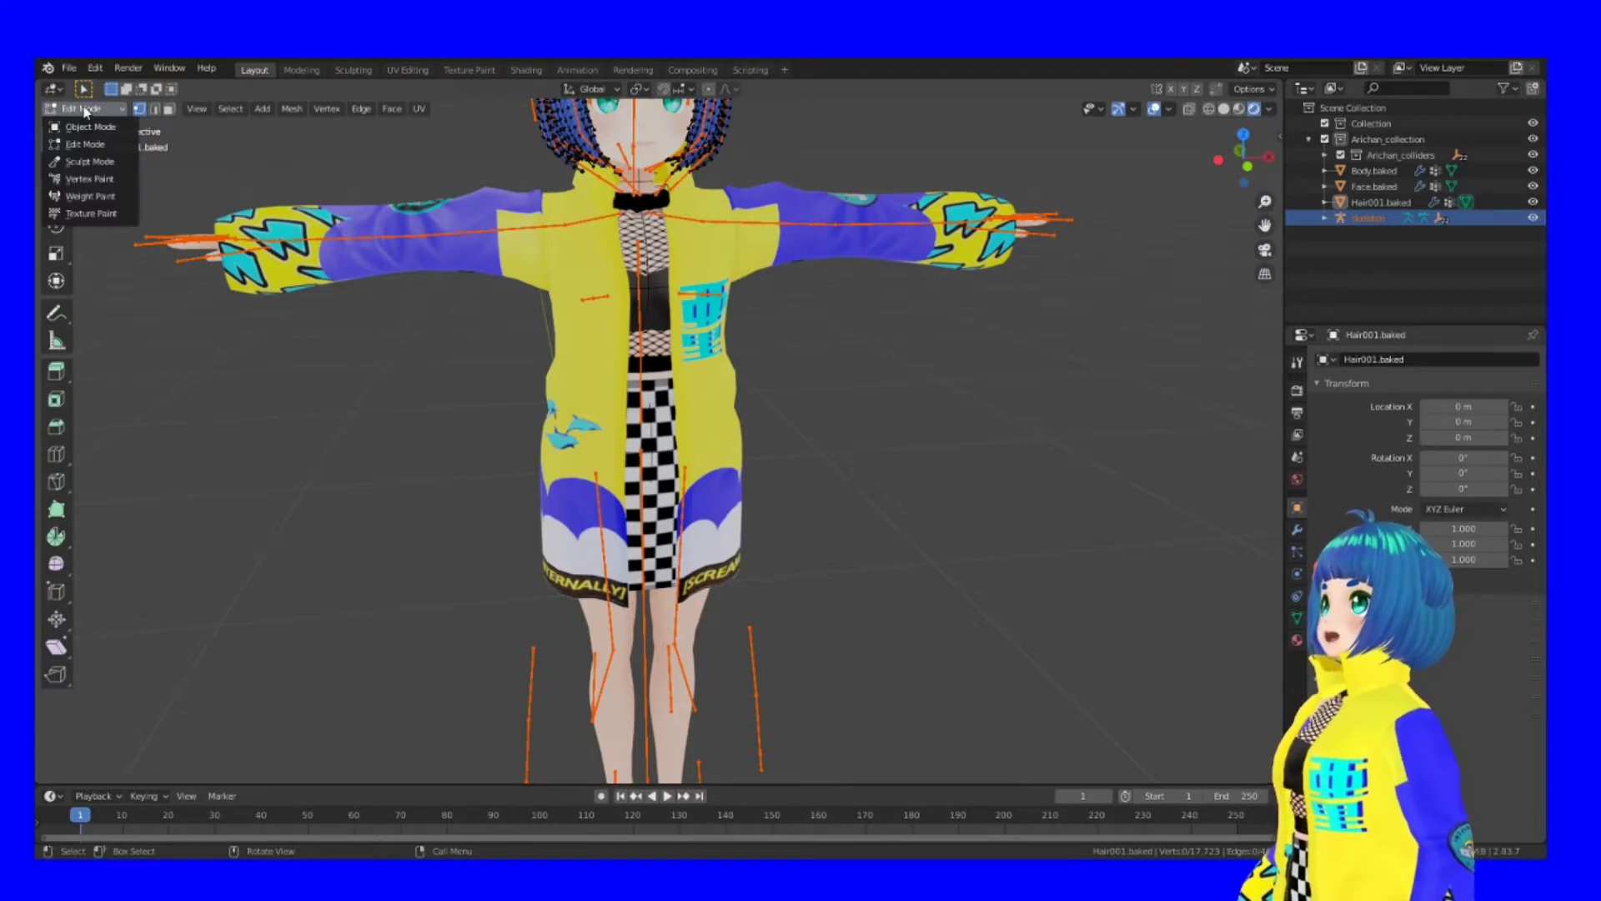
{"action": "left_click", "coordinate": [98, 126]}
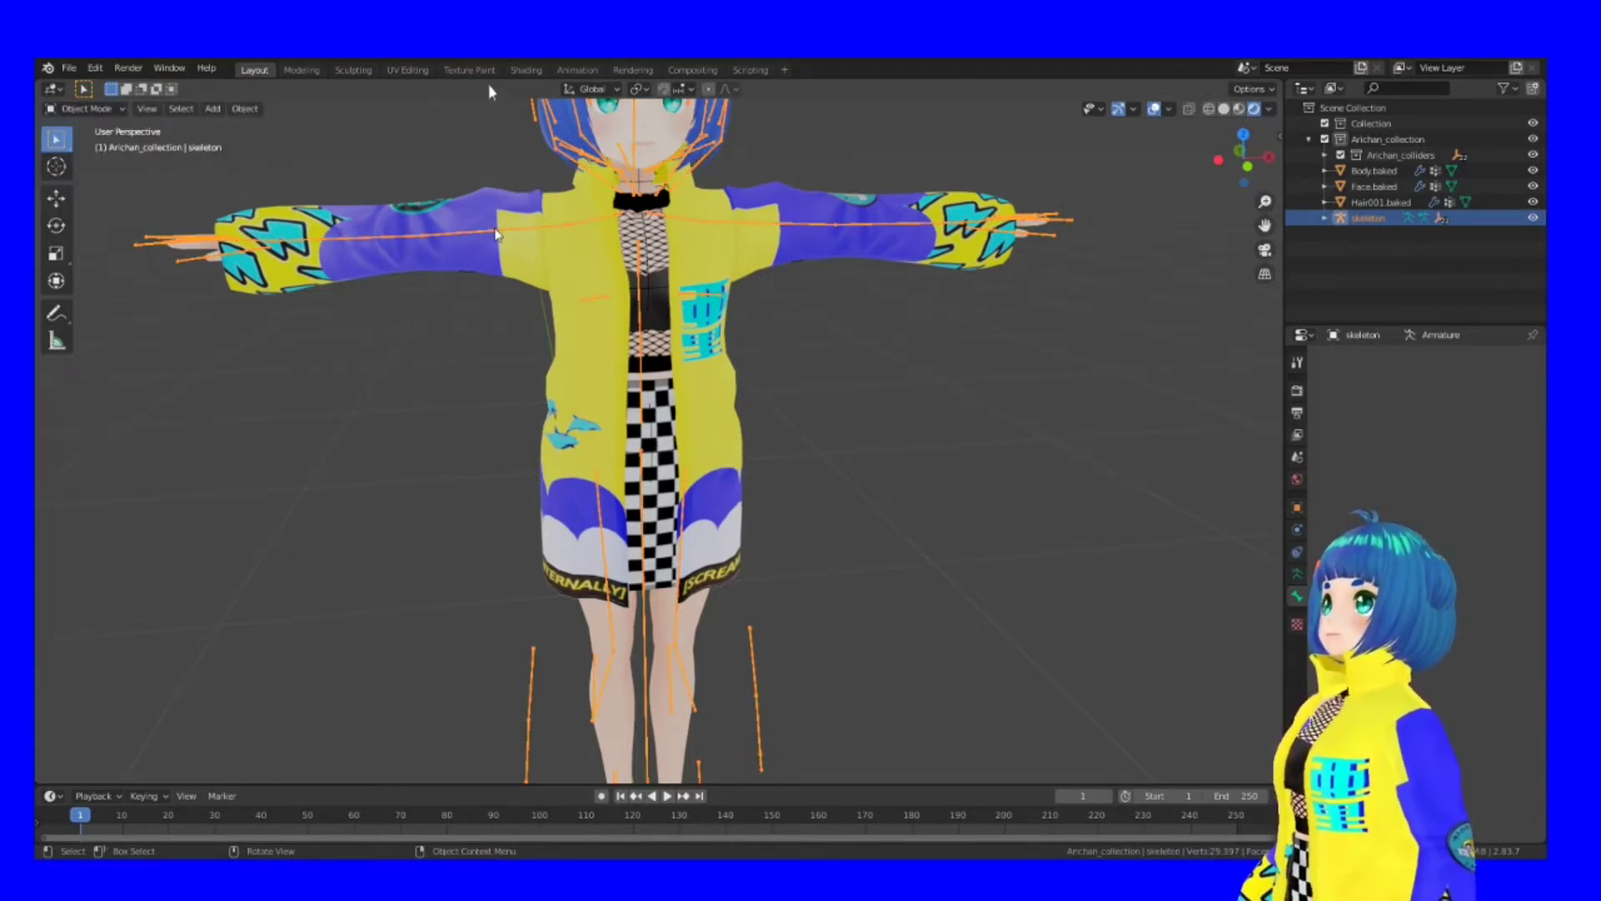
Put the skeleton armature into Pose Mode.
{"action": "key", "text": "Tab"}
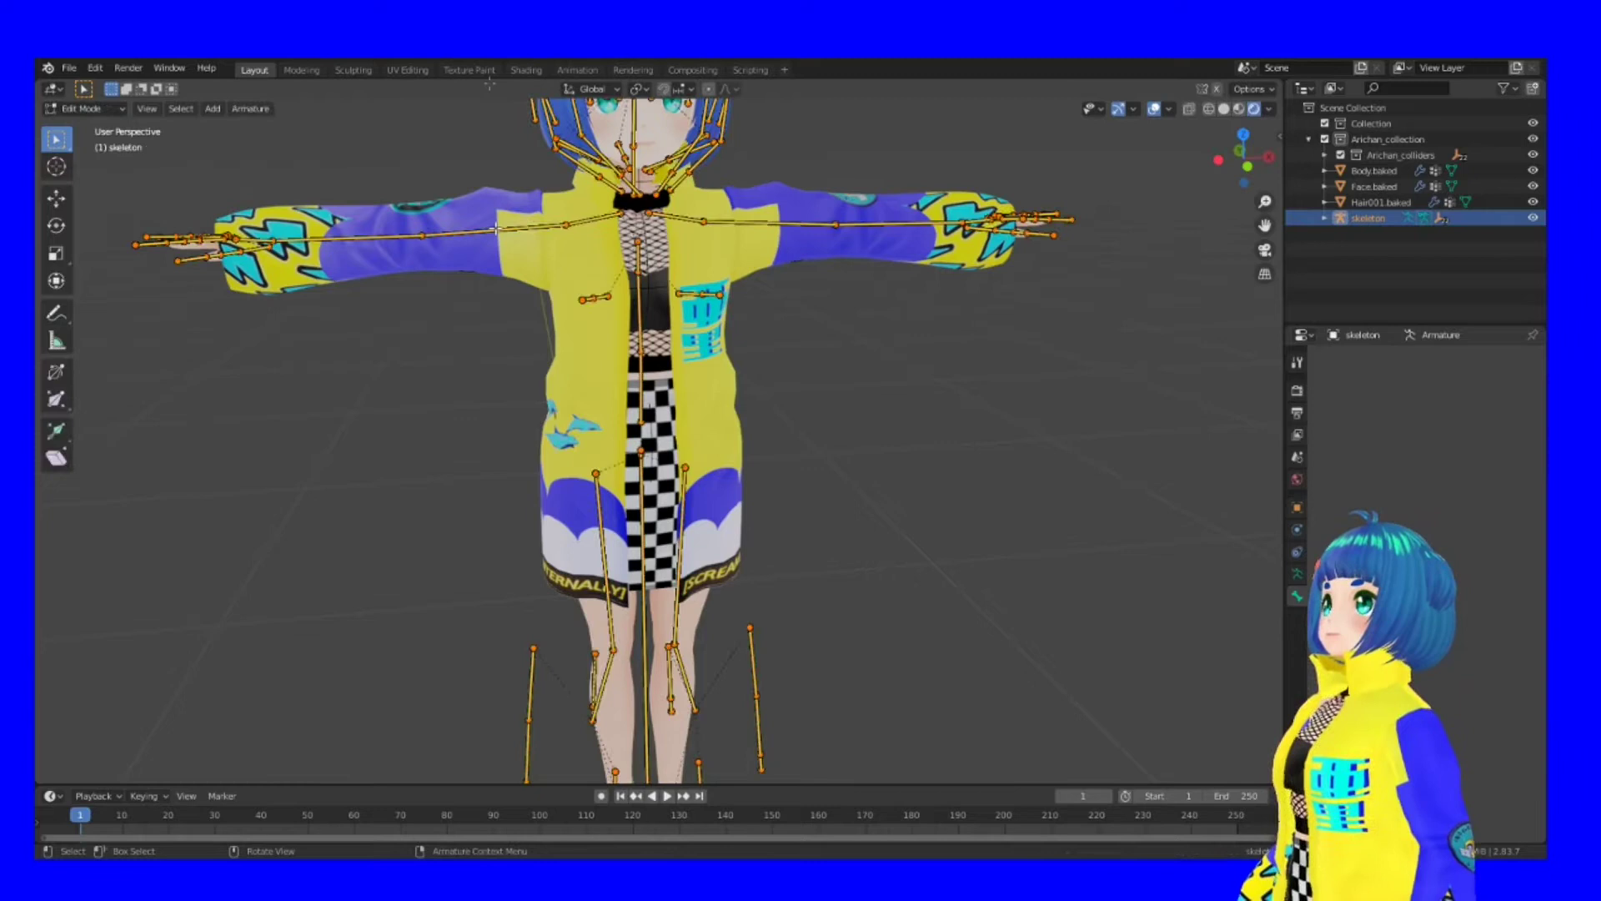
{"action": "left_click", "coordinate": [84, 109]}
{"action": "left_click", "coordinate": [86, 161]}
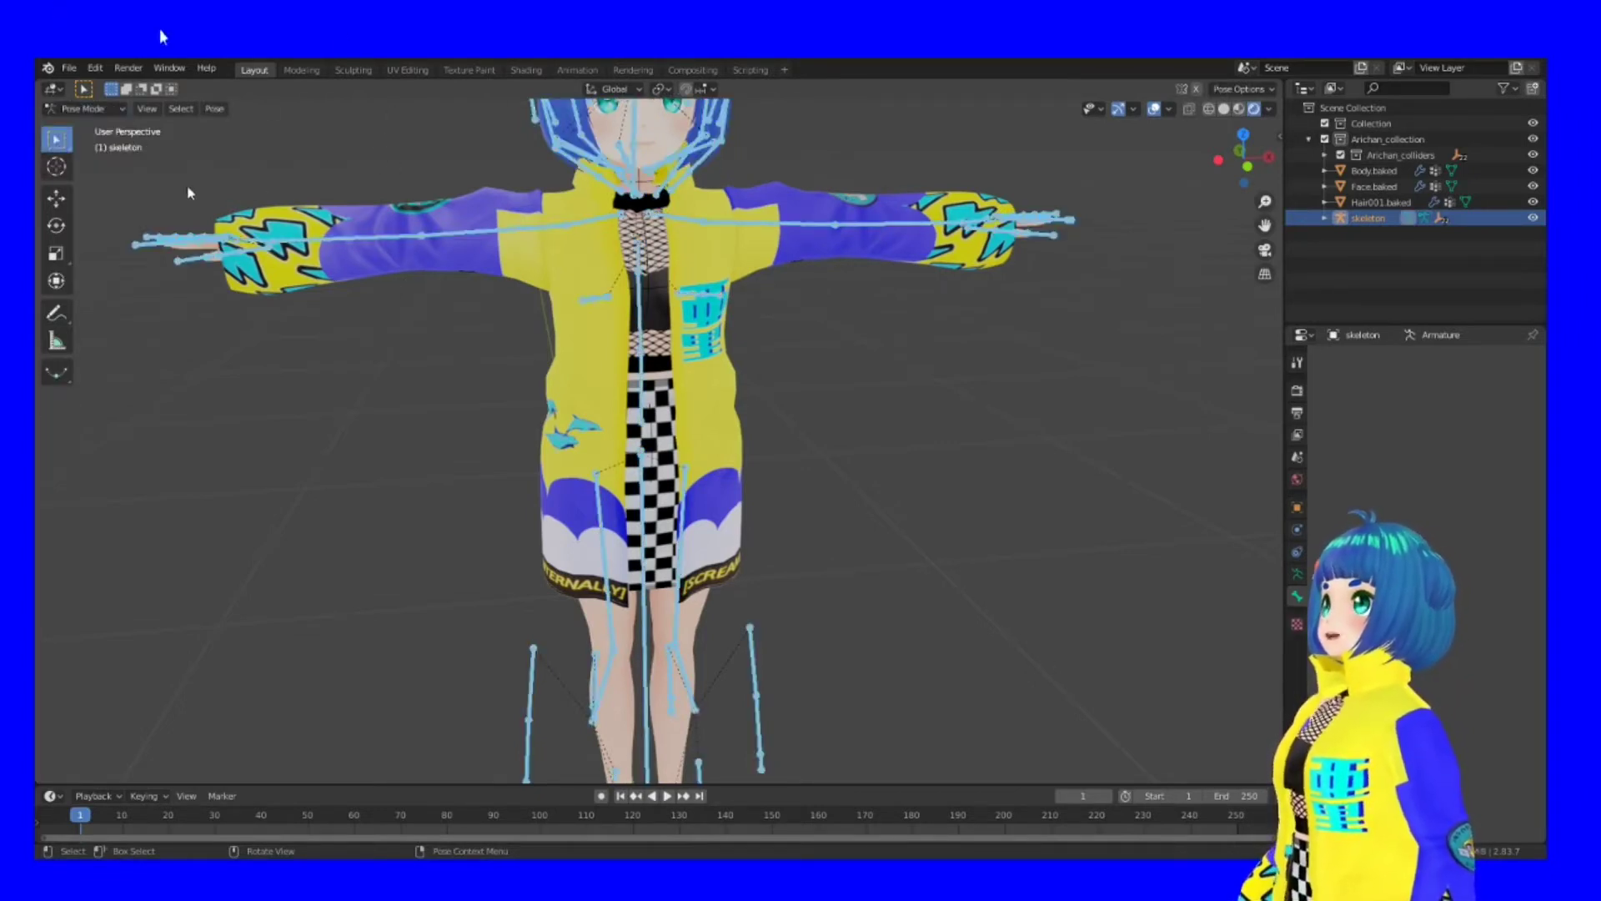
Test the rig by rotating the right lower-arm bone downward and clear the bone's rotation again.
{"action": "middle_click_drag", "start_coordinate": [605, 302], "coordinate": [492, 159], "text": "shift"}
{"action": "left_click", "coordinate": [422, 275]}
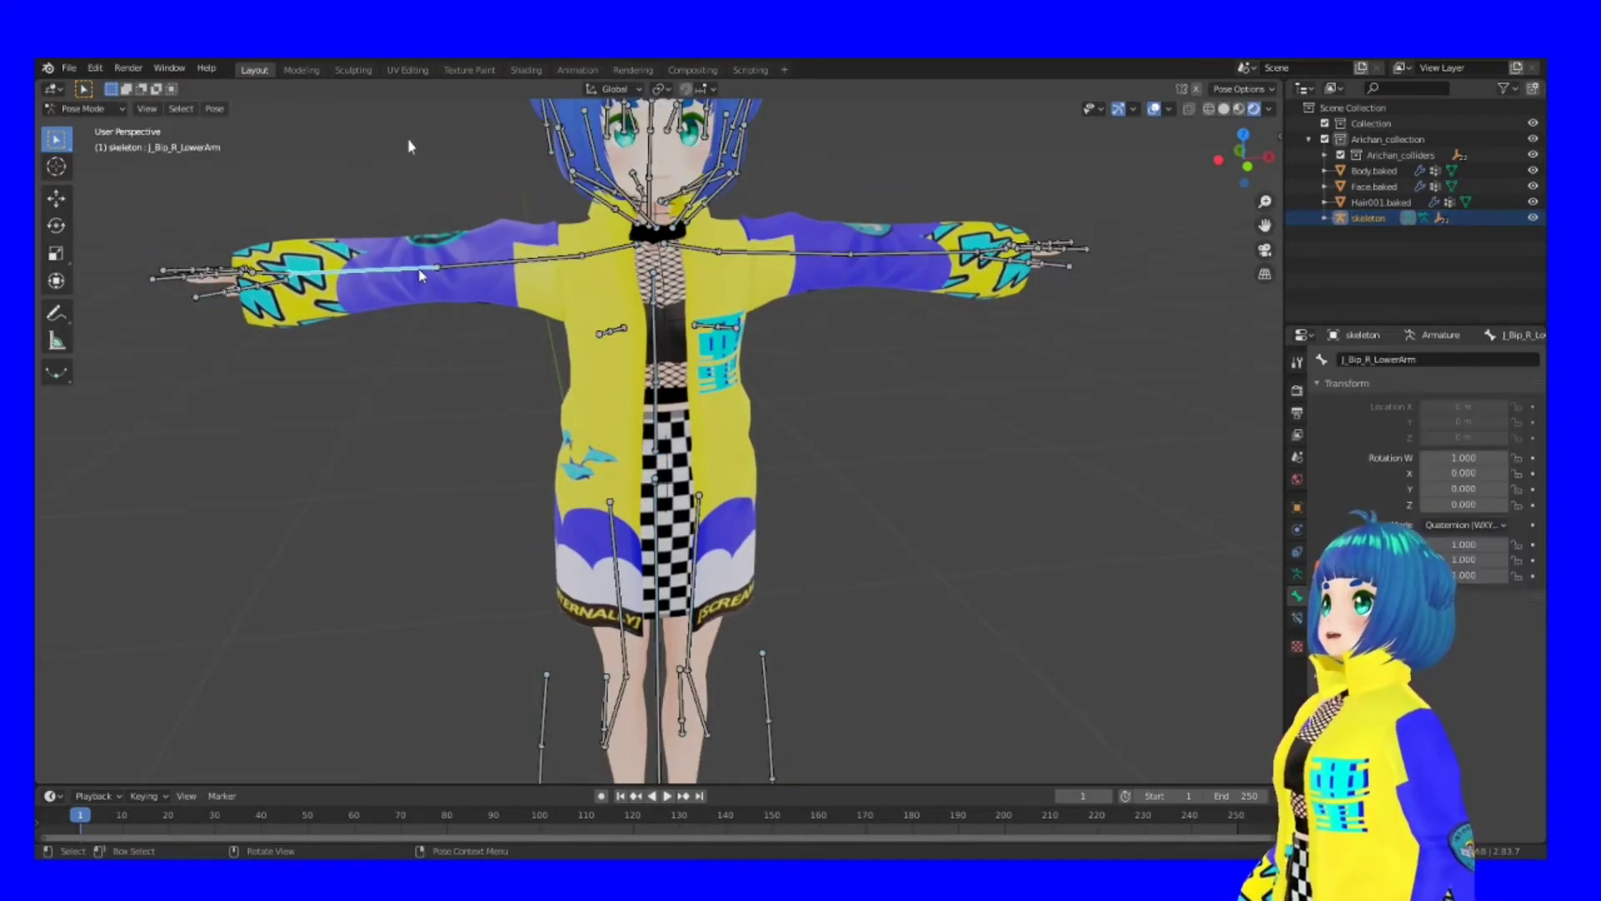
{"action": "key", "text": "r"}
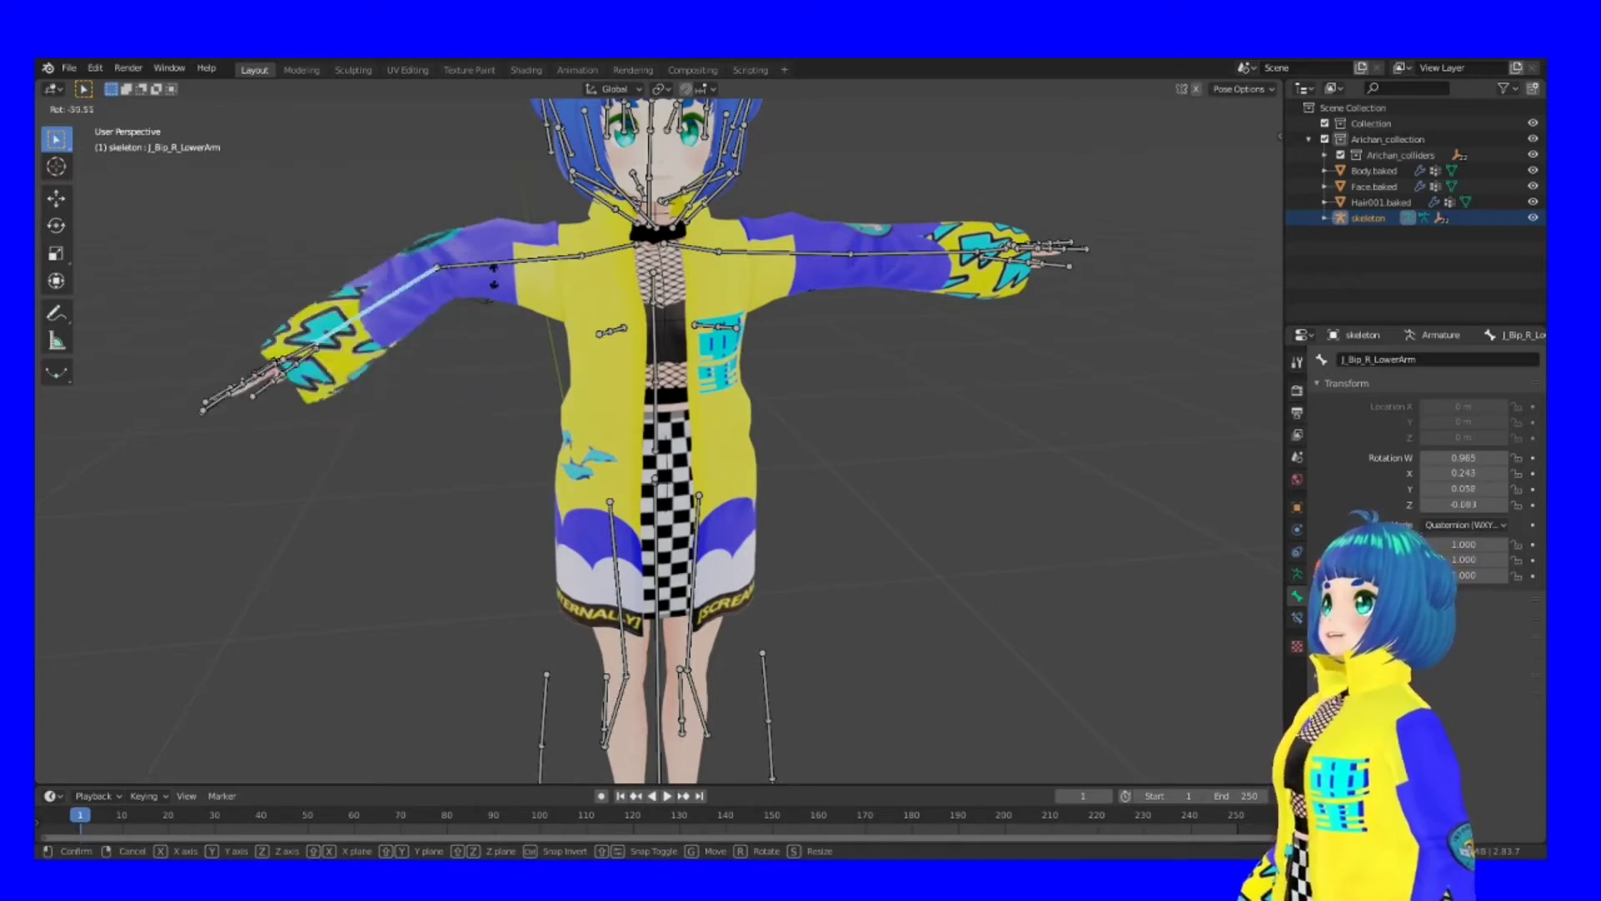
{"action": "left_click", "coordinate": [519, 291]}
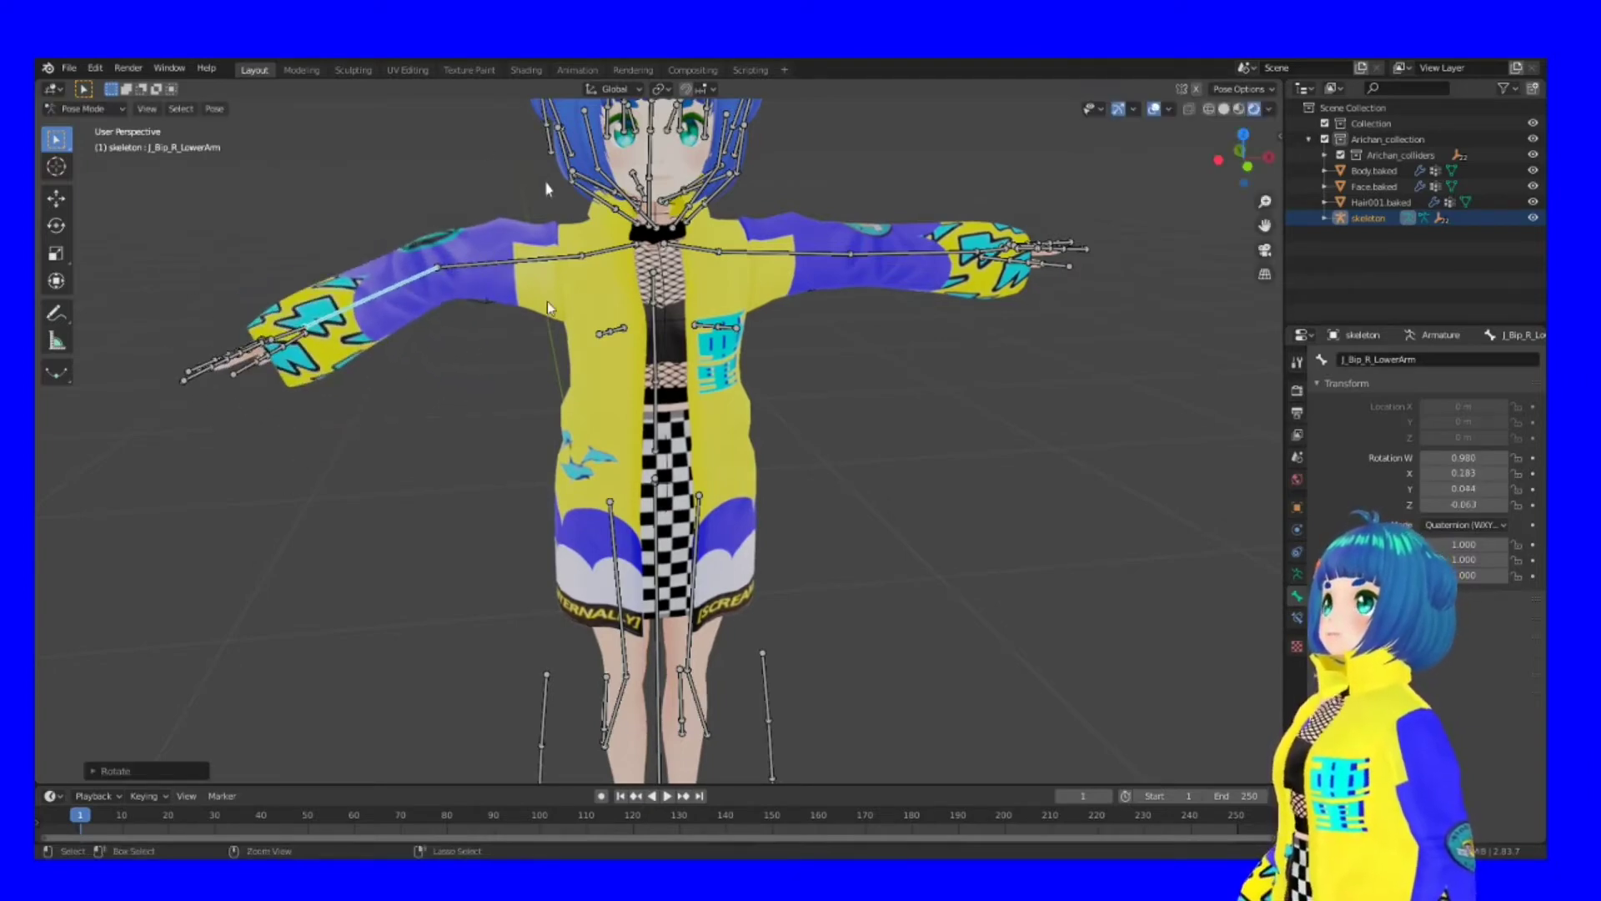
{"action": "key", "text": "alt+r"}
Switch the viewport to Wireframe shading and try moving the right coat-skirt side bone J_Sec_R_CoatSkirtSide1, then cancel the move.
{"action": "middle_click_drag", "start_coordinate": [603, 534], "coordinate": [624, 532]}
{"action": "scroll", "coordinate": [626, 539], "scroll_direction": "up", "scroll_amount": 3}
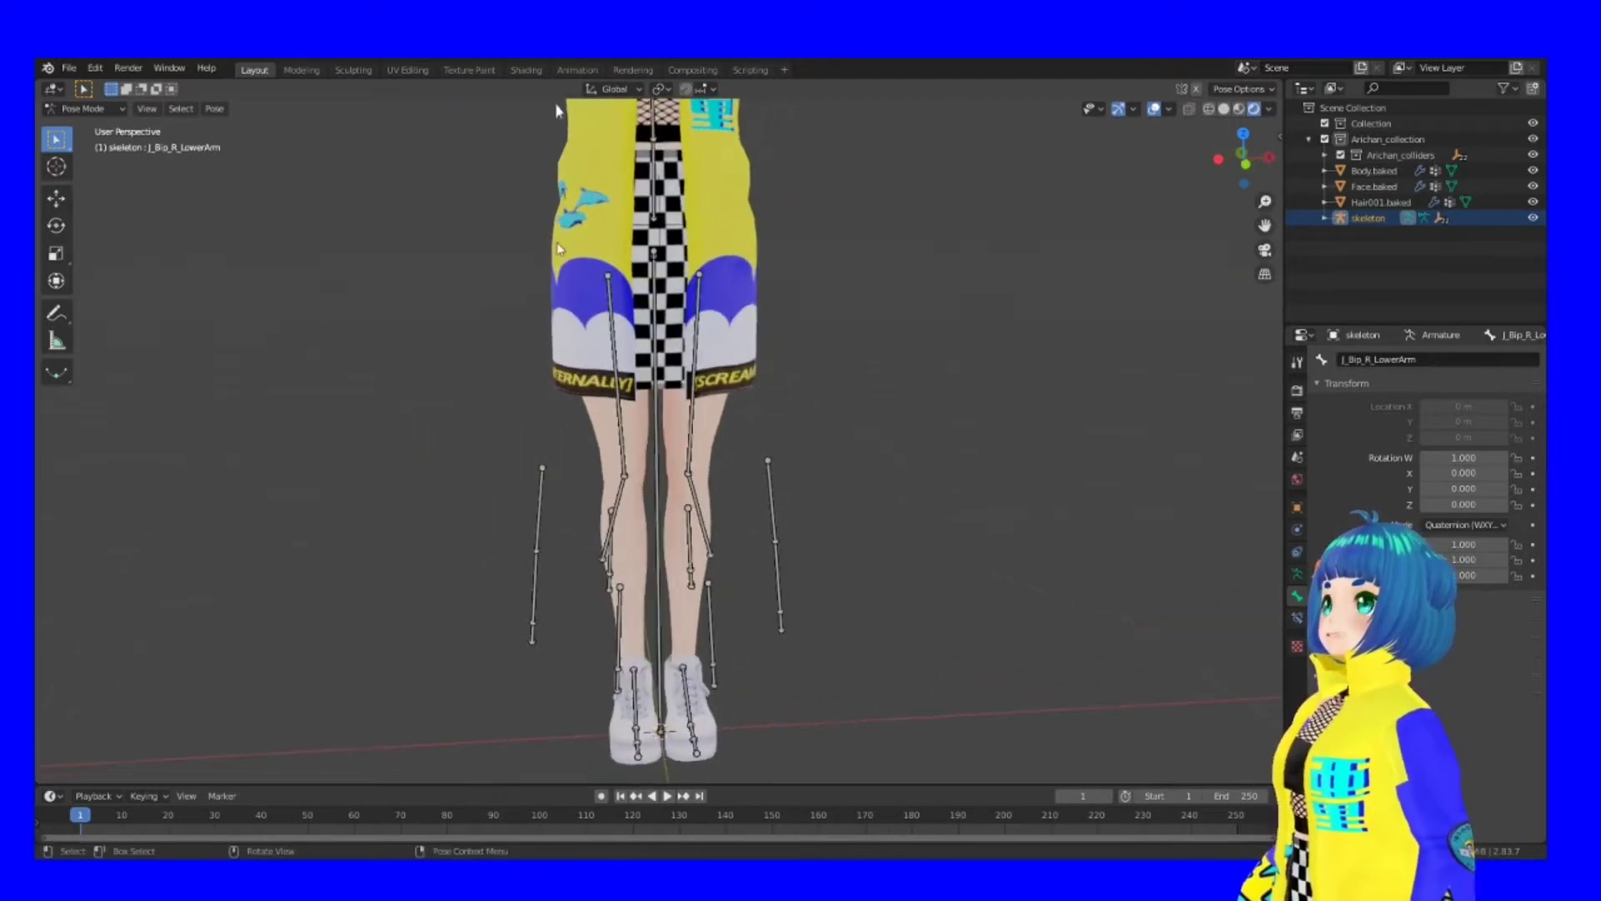
{"action": "key", "text": "z"}
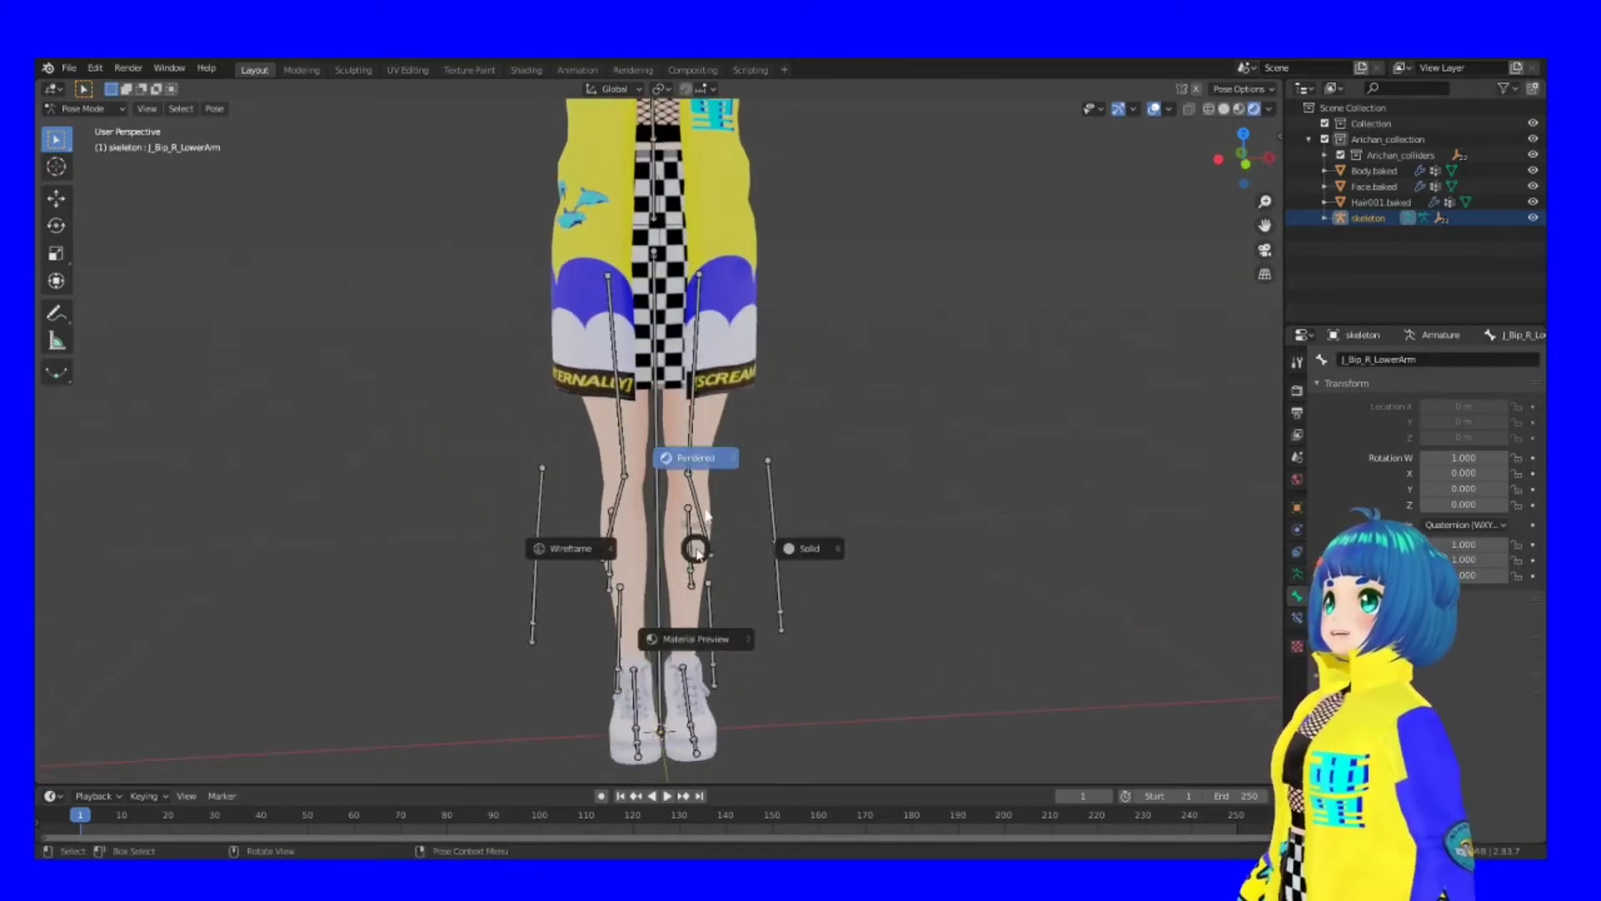
{"action": "left_click", "coordinate": [565, 547]}
{"action": "left_click", "coordinate": [539, 482]}
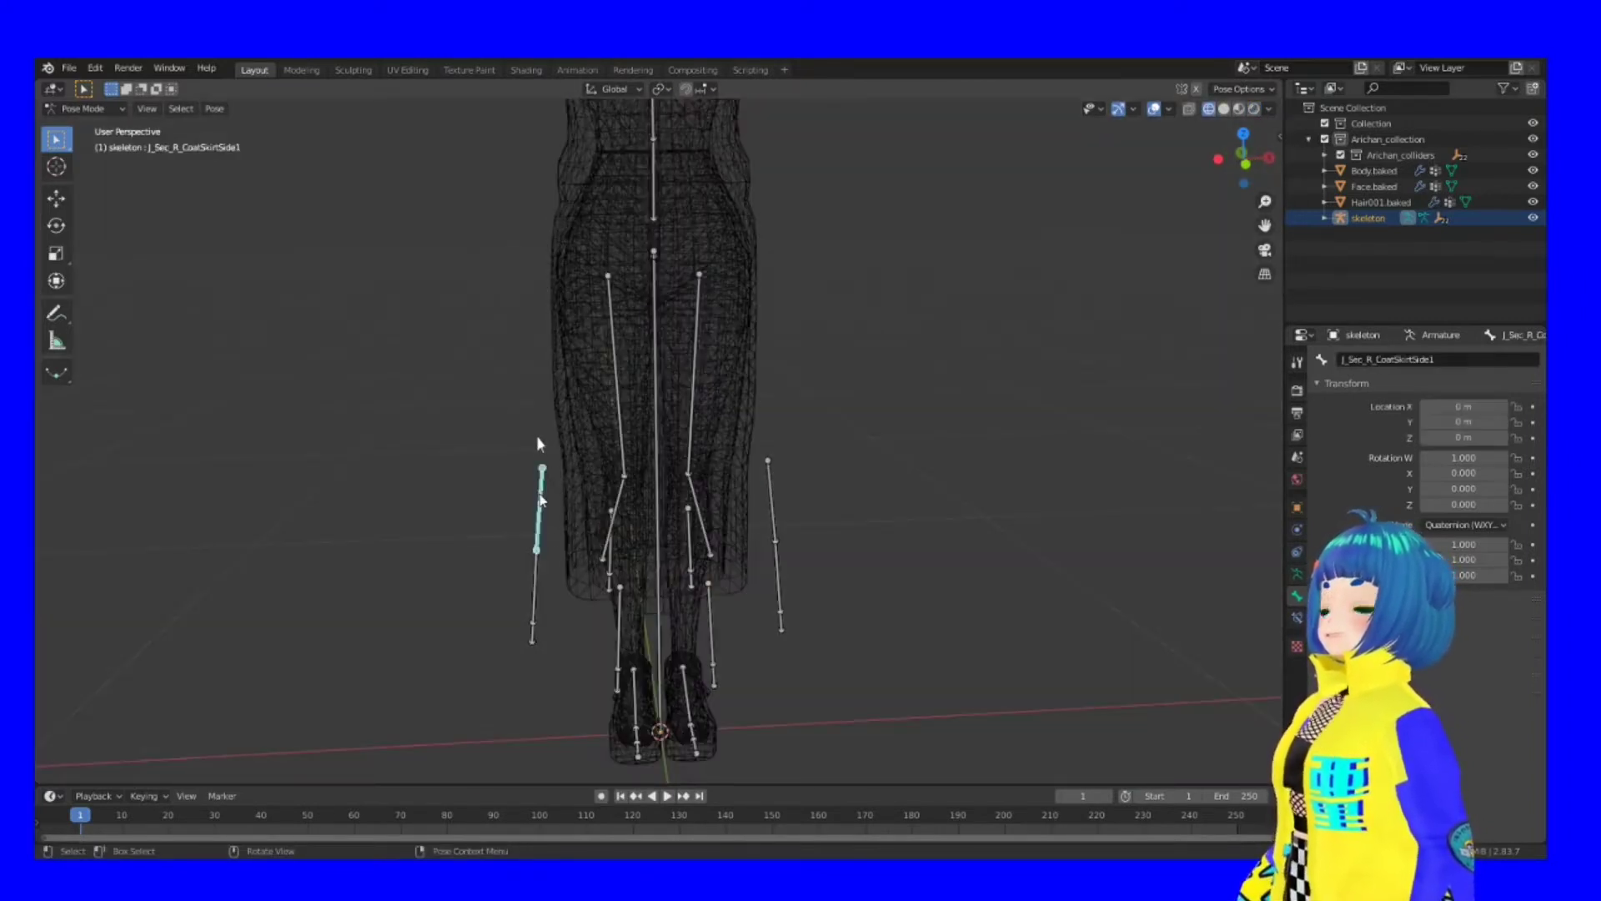
{"action": "key", "text": "g"}
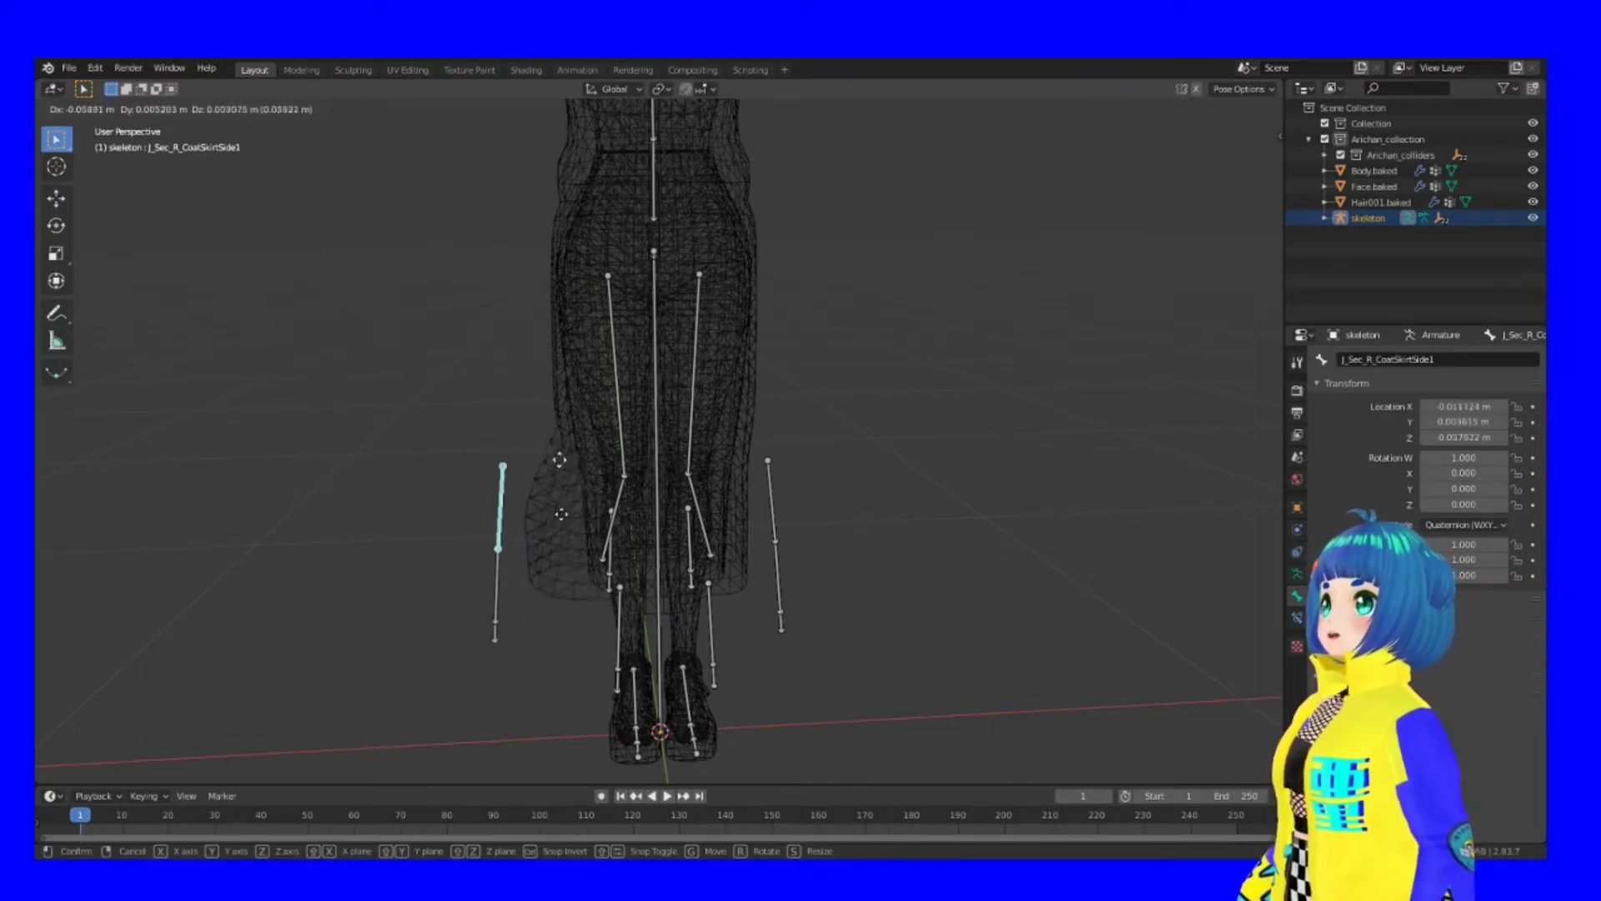
{"action": "key", "text": "Escape"}
Return the viewport to Rendered shading, try moving the same coat-skirt bone again and cancel the move.
{"action": "key", "text": "z"}
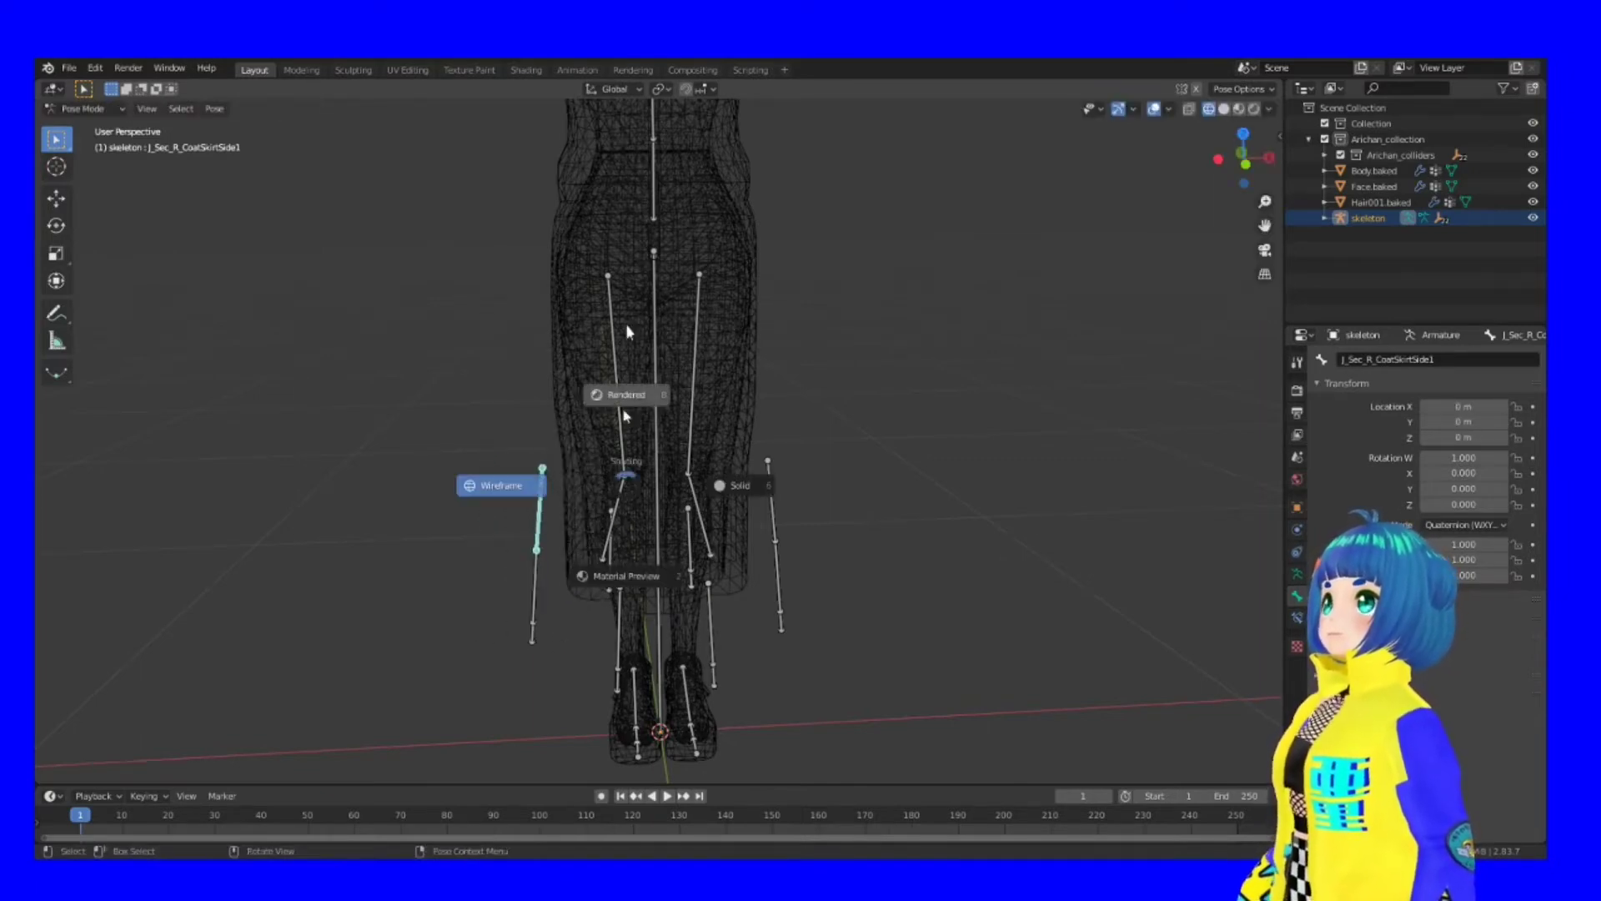
{"action": "left_click", "coordinate": [626, 294]}
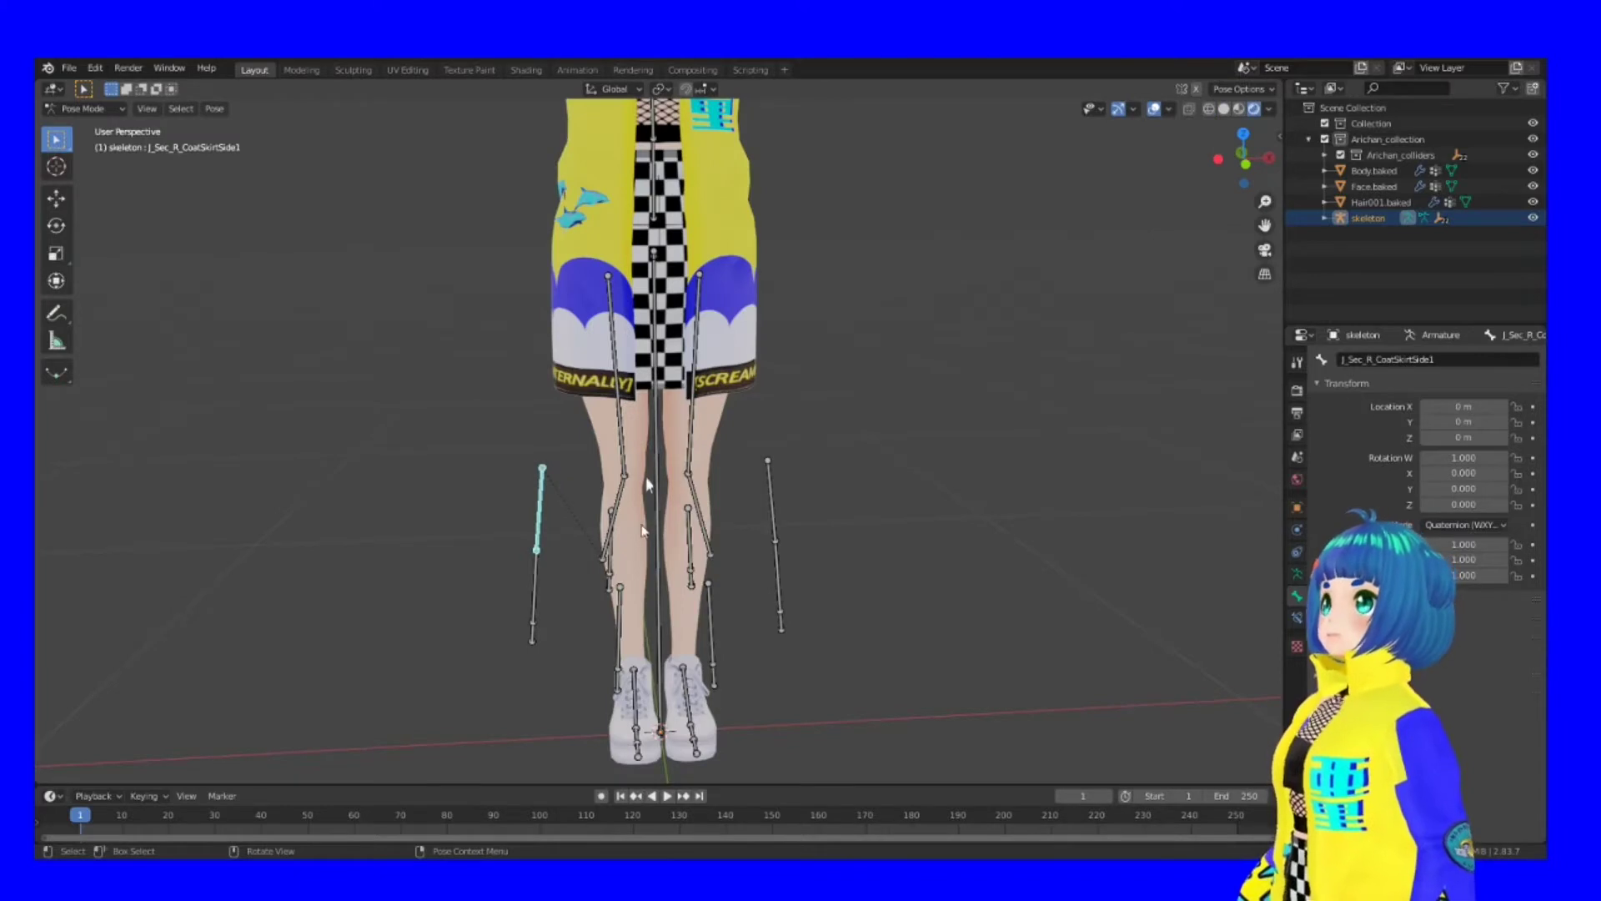
{"action": "key", "text": "g"}
{"action": "key", "text": "Escape"}
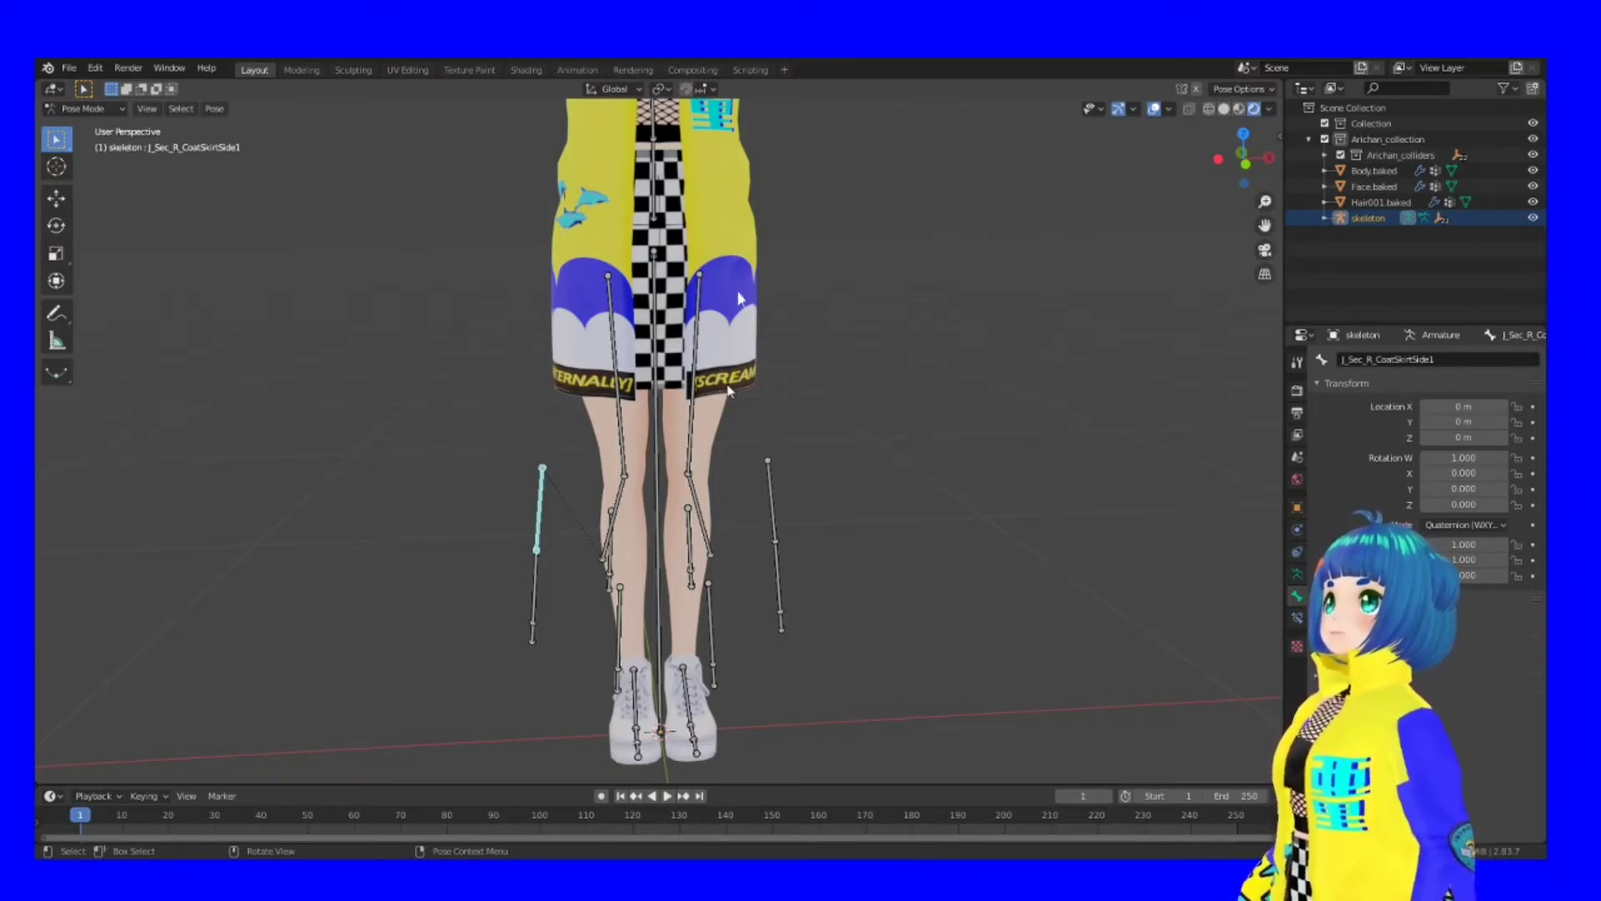
Hide the skeleton armature and select the Hair001.baked mesh in Object Mode.
{"action": "scroll", "coordinate": [707, 404], "scroll_direction": "down", "scroll_amount": 2}
{"action": "scroll", "coordinate": [643, 278], "scroll_direction": "up", "scroll_amount": 1}
{"action": "middle_click_drag", "start_coordinate": [643, 279], "coordinate": [643, 500], "text": "shift"}
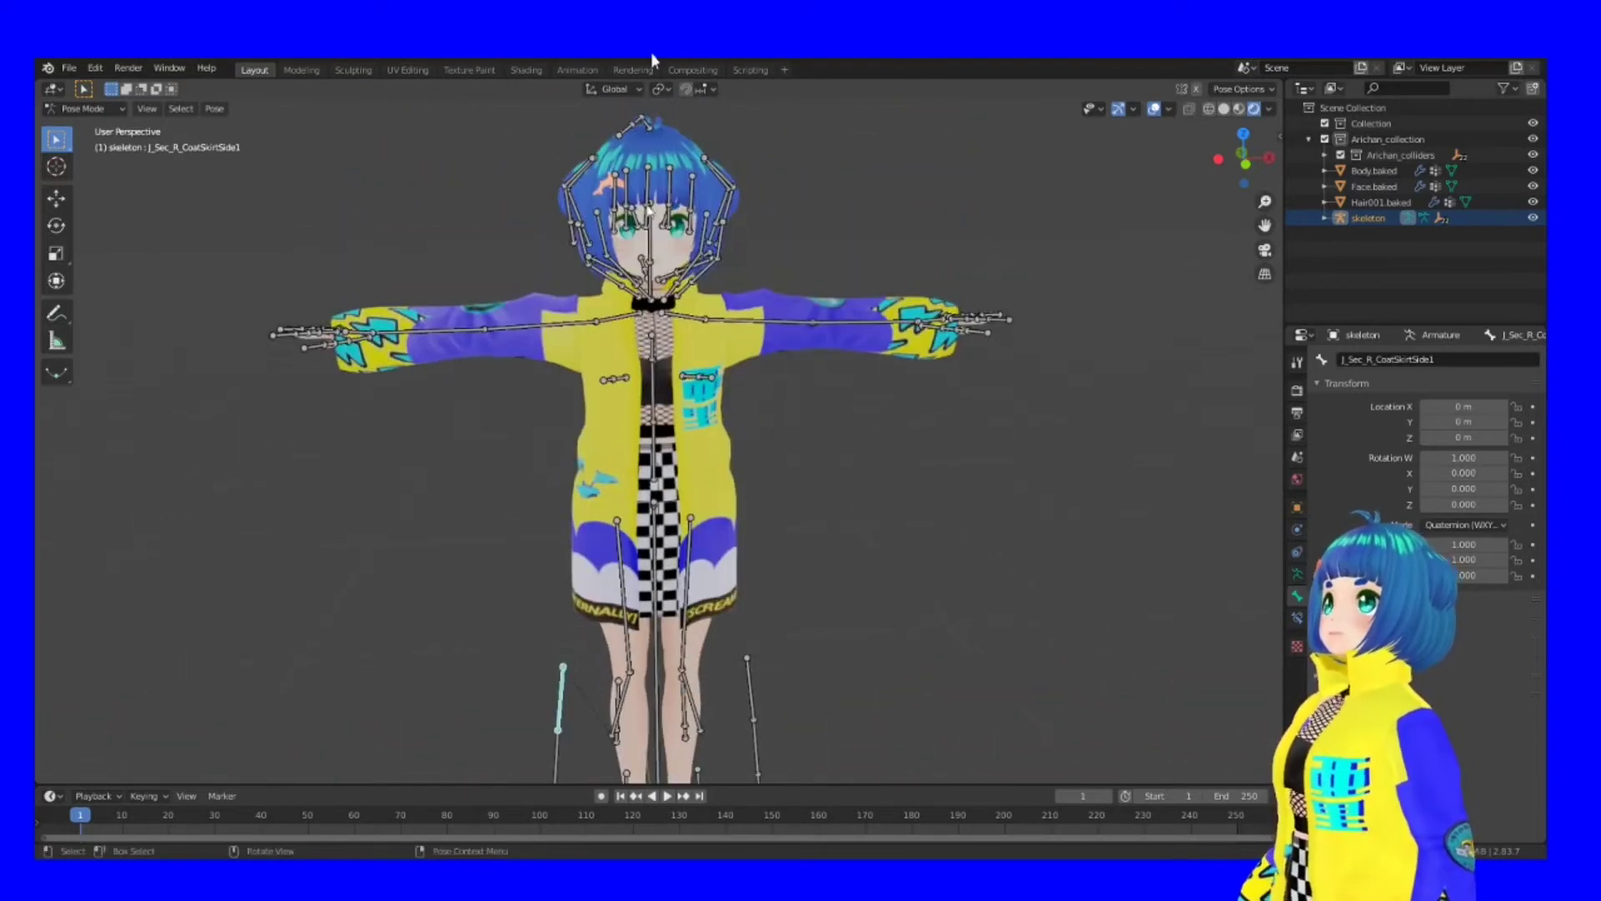
{"action": "left_click", "coordinate": [1532, 219]}
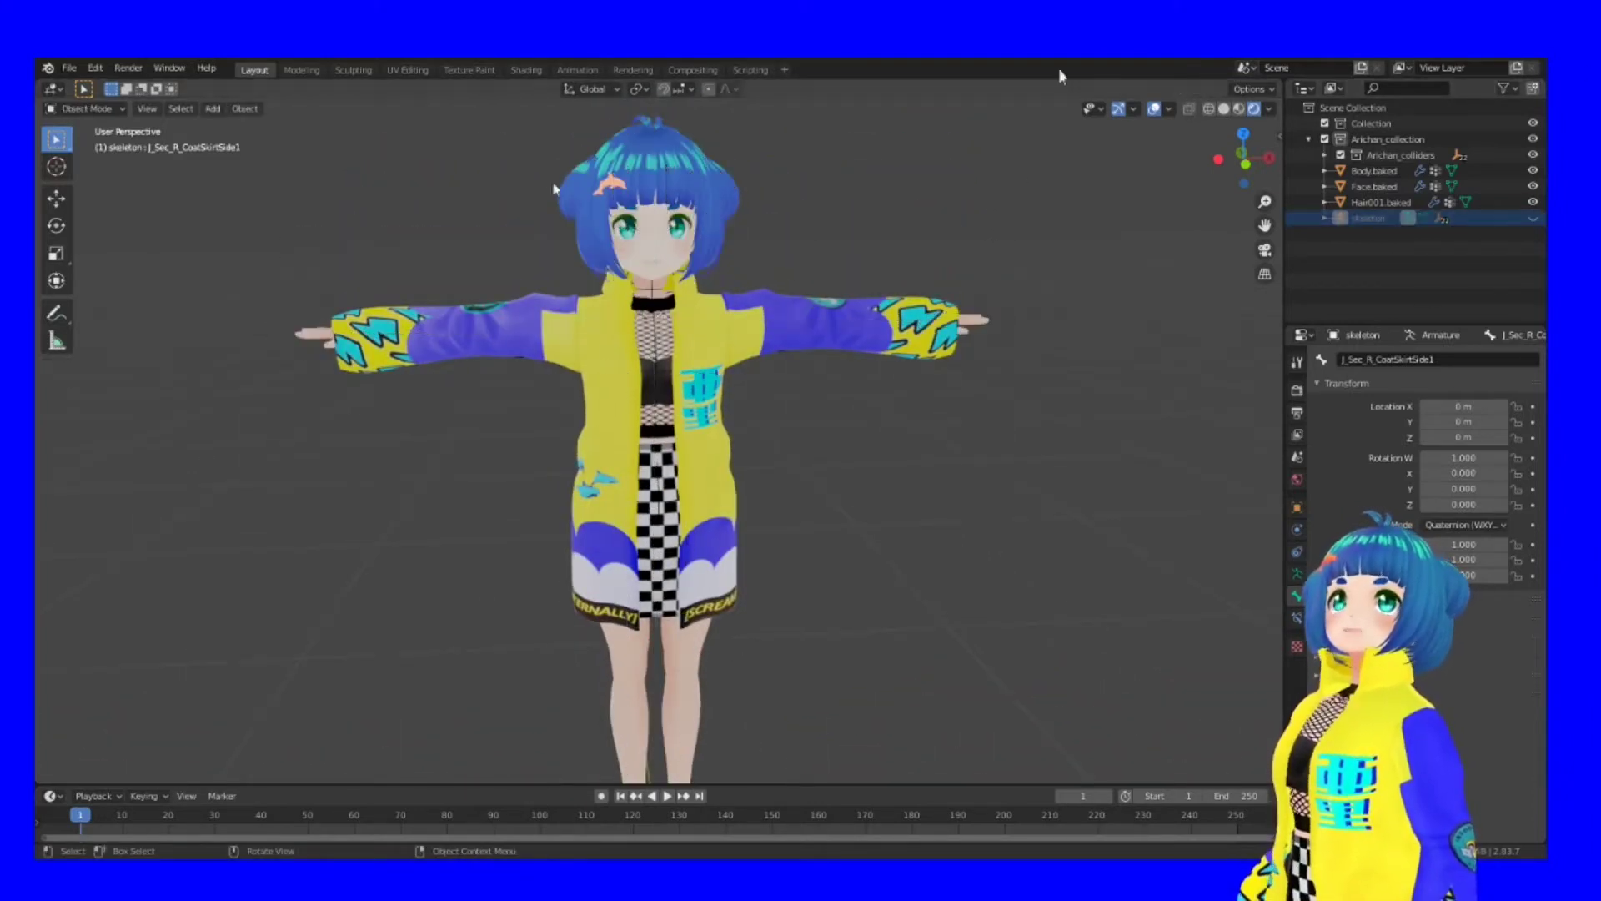
{"action": "left_click", "coordinate": [87, 109]}
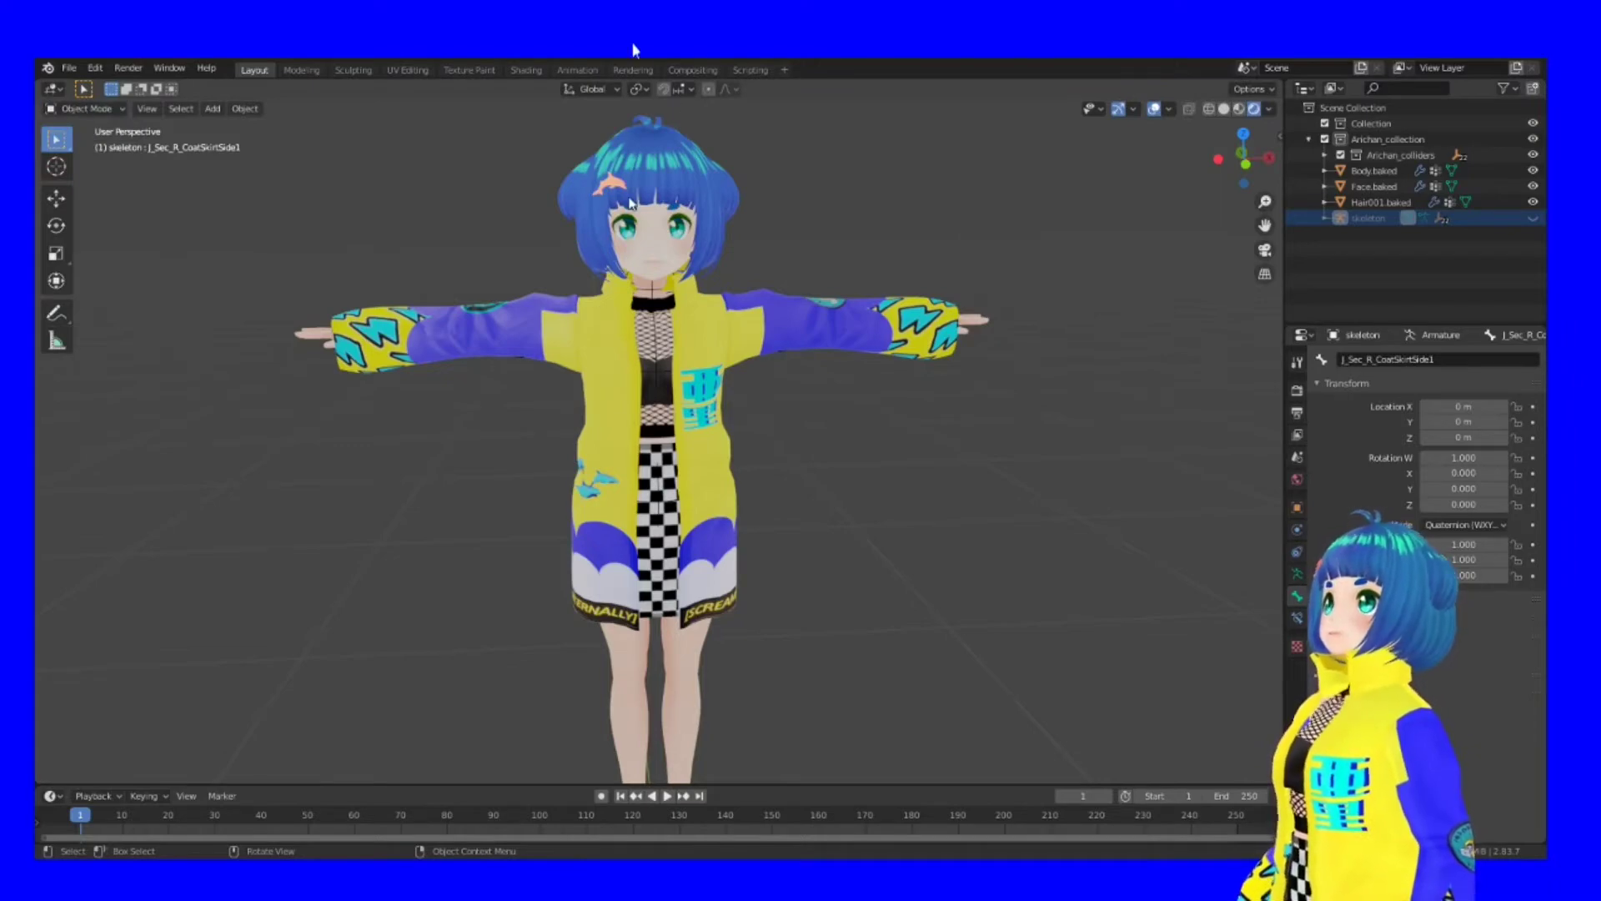
{"action": "left_click", "coordinate": [612, 180]}
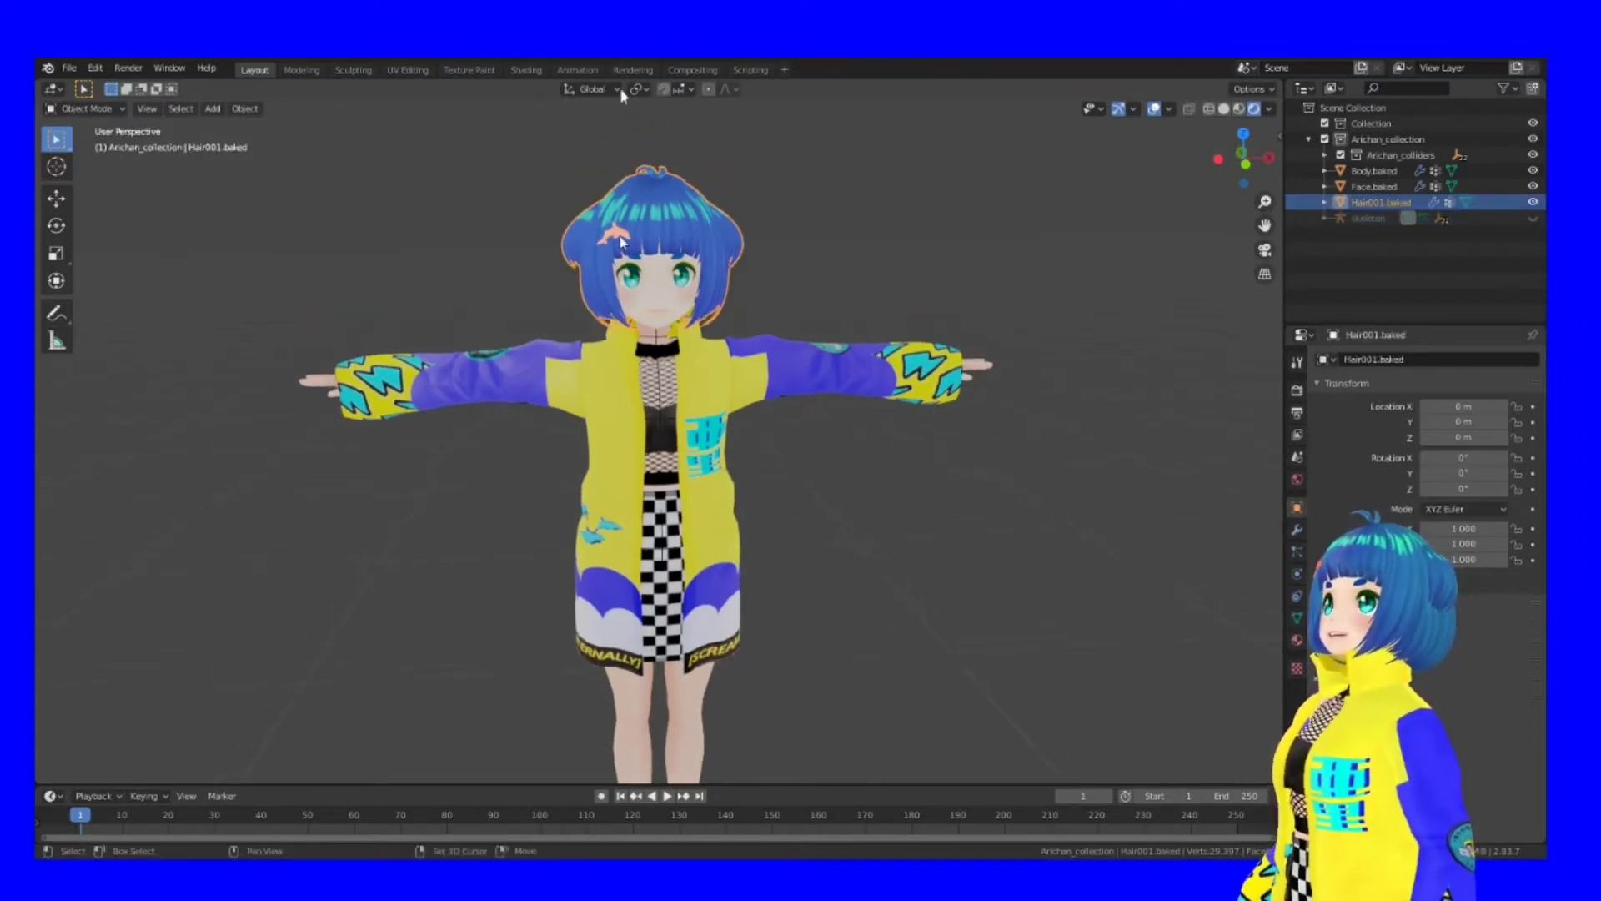
Put the Hair001.baked mesh into Edit Mode with the character's head in close view.
{"action": "scroll", "coordinate": [614, 260], "scroll_direction": "up", "scroll_amount": 5}
{"action": "middle_click_drag", "start_coordinate": [615, 260], "coordinate": [578, 133]}
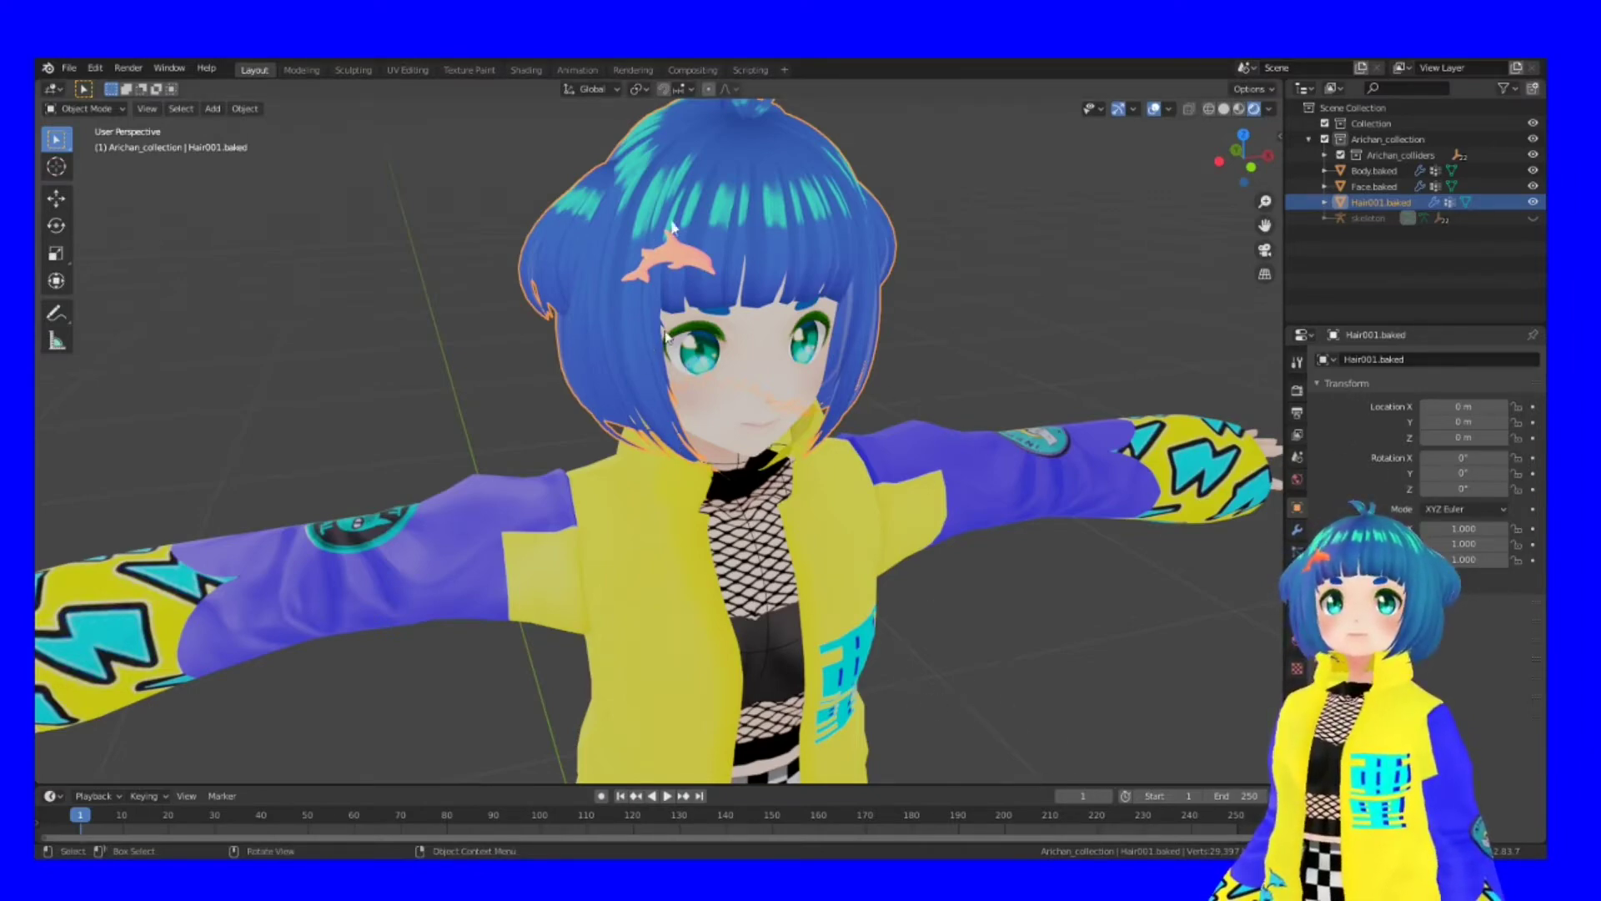
{"action": "left_click", "coordinate": [678, 137]}
{"action": "left_click", "coordinate": [710, 119]}
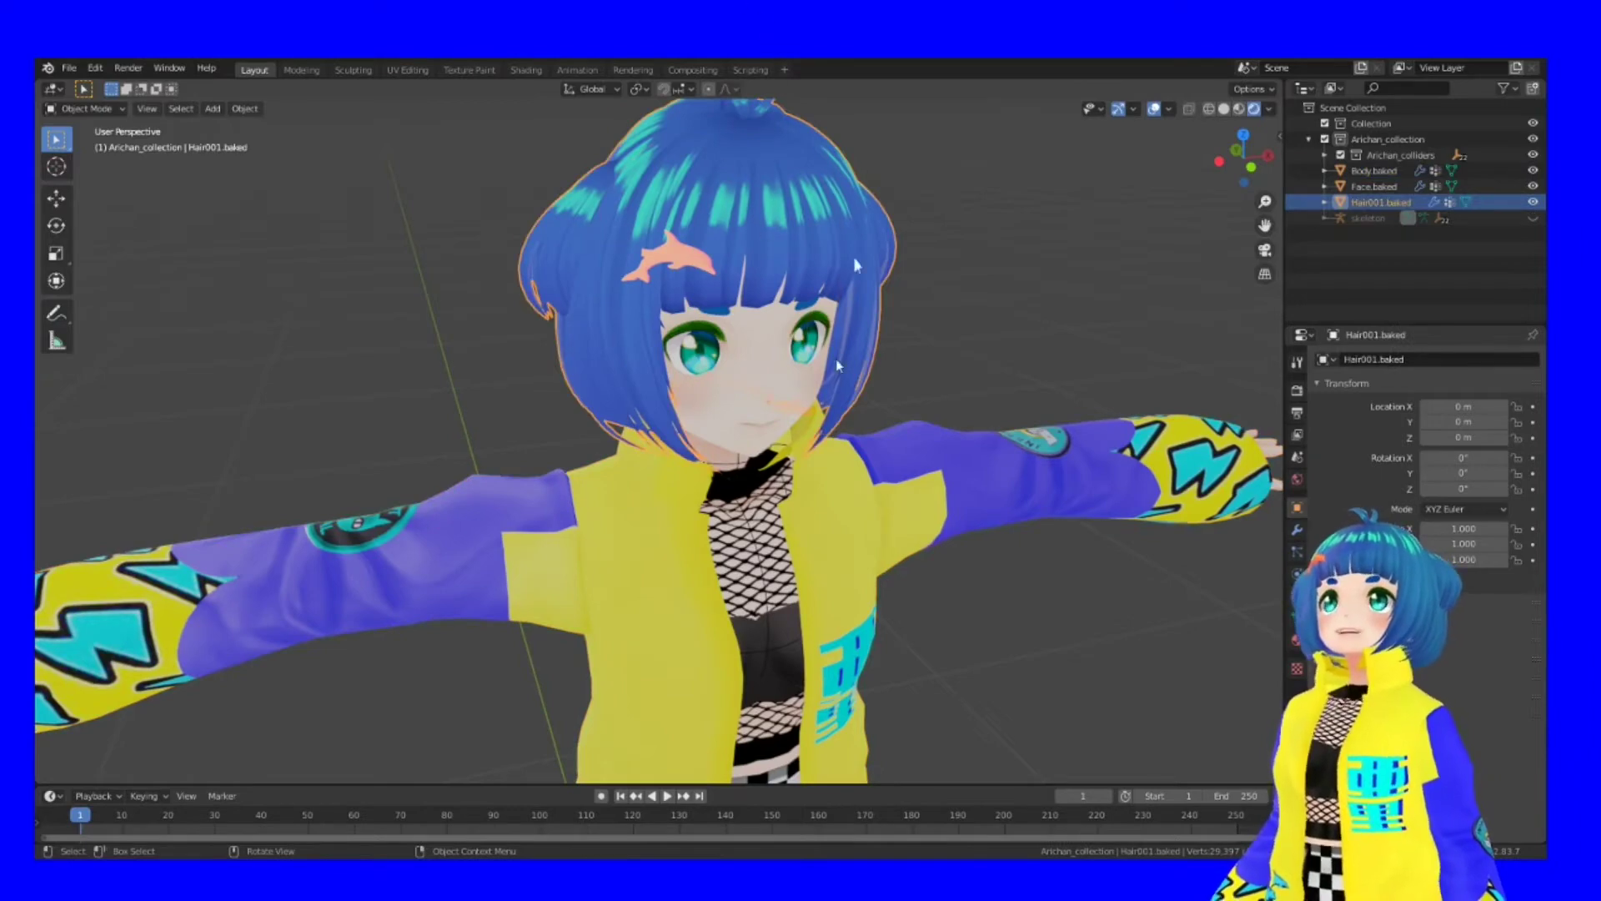
{"action": "key", "text": "Tab"}
{"action": "key", "text": "Tab"}
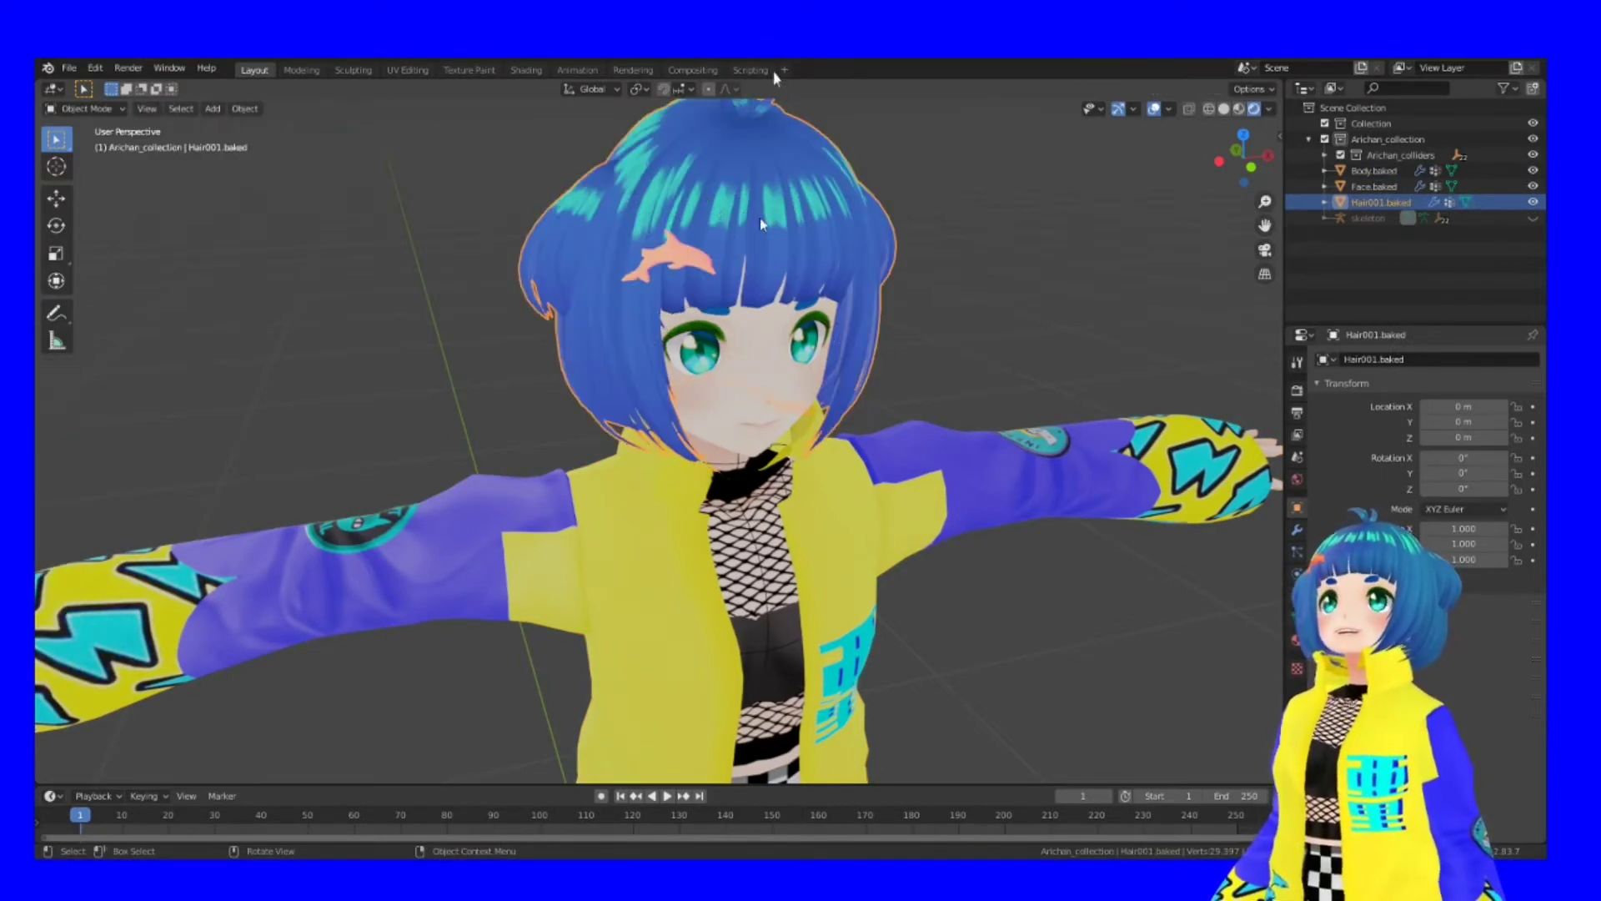
{"action": "key", "text": "Tab"}
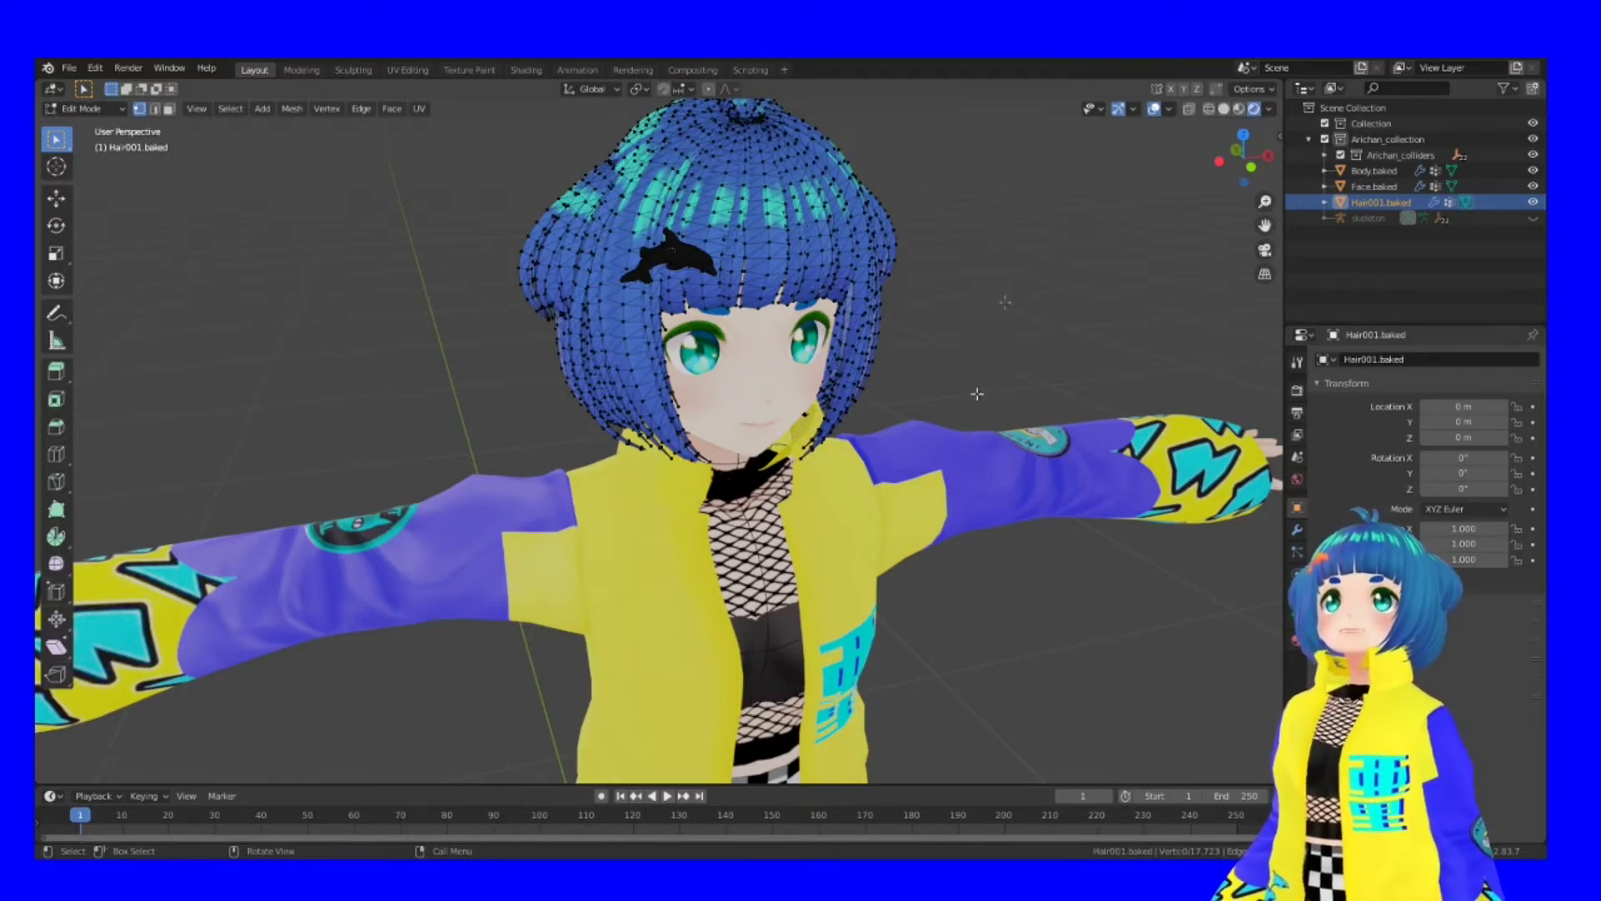
Examine the hair mesh and dolphin clip from the front and show the hair's material properties.
{"action": "middle_click_drag", "start_coordinate": [976, 393], "coordinate": [667, 317]}
{"action": "scroll", "coordinate": [665, 315], "scroll_direction": "up", "scroll_amount": 4}
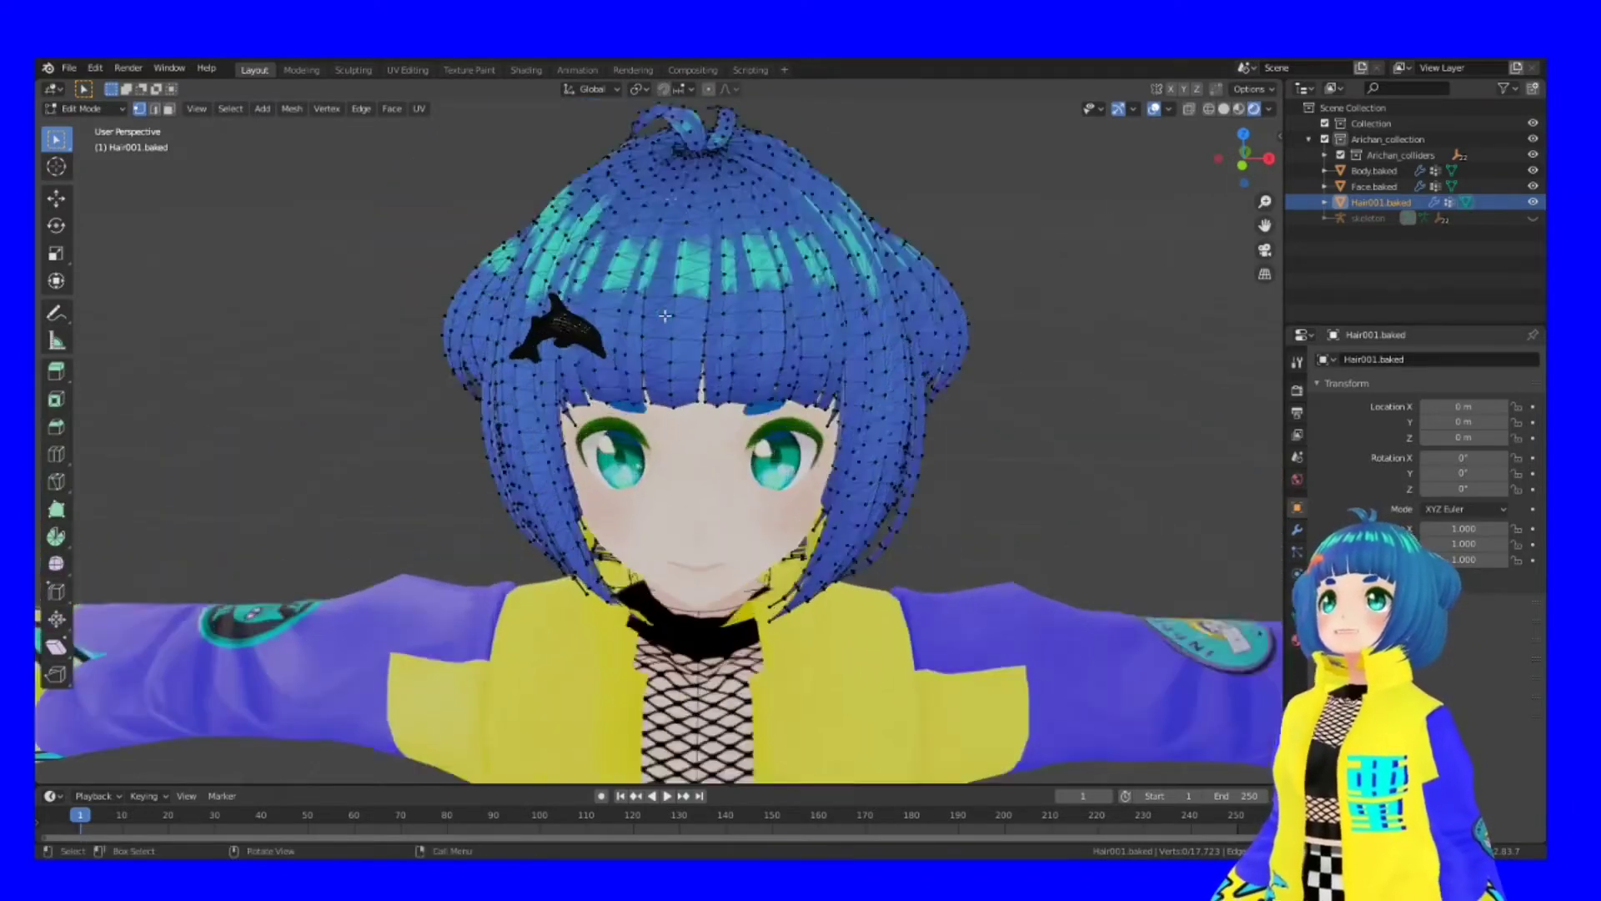
{"action": "scroll", "coordinate": [665, 315], "scroll_direction": "up", "scroll_amount": 4}
{"action": "scroll", "coordinate": [658, 358], "scroll_direction": "down", "scroll_amount": 4}
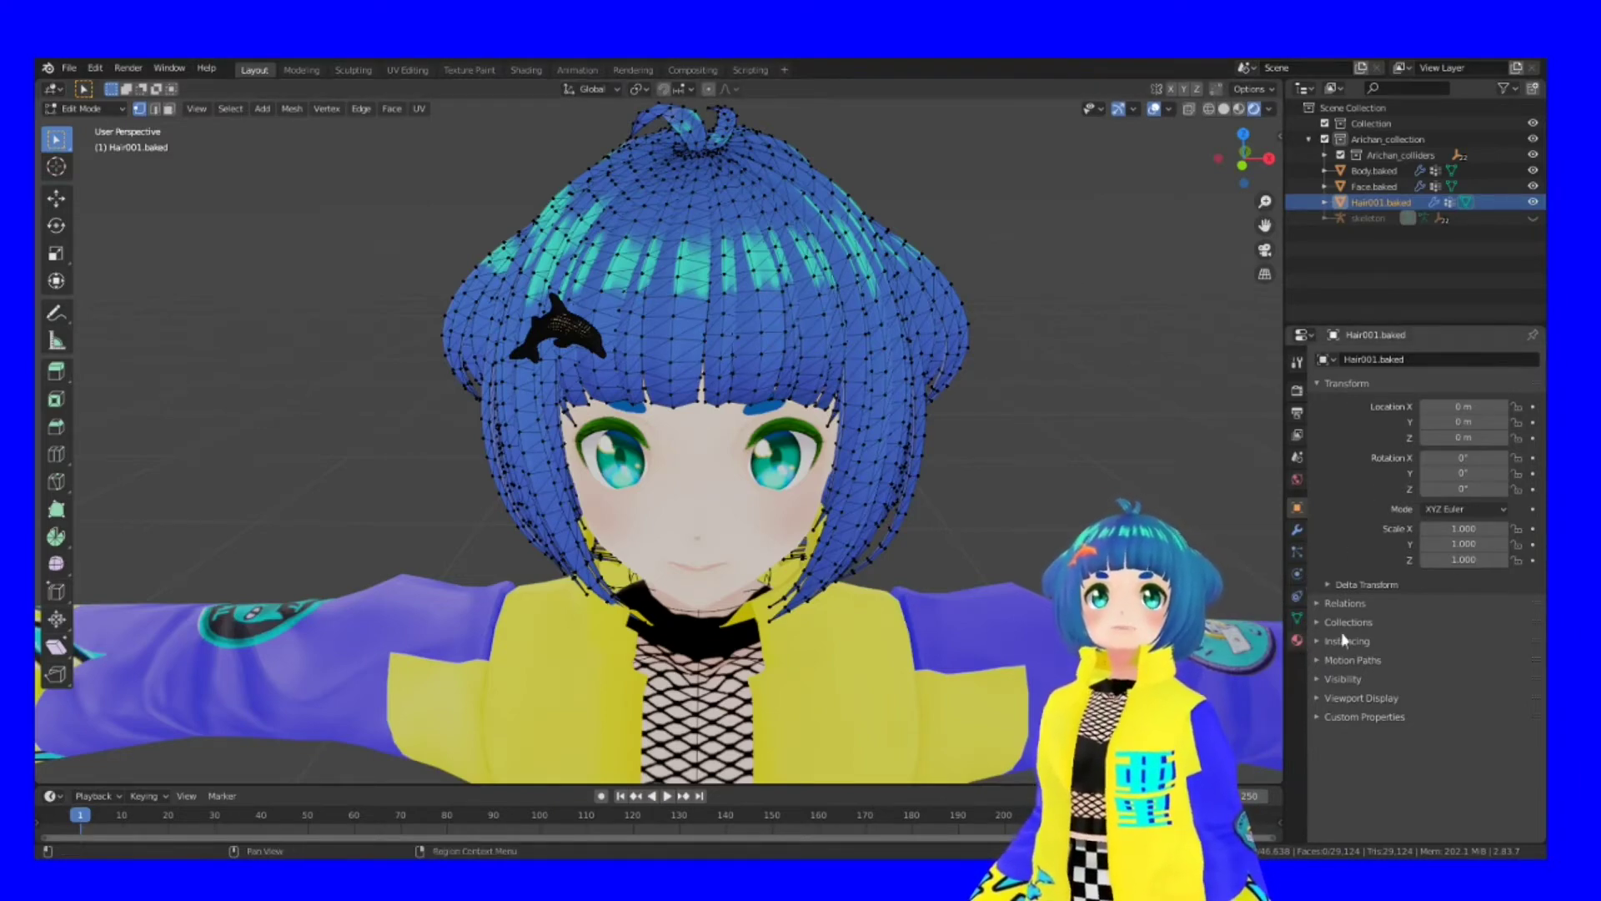
{"action": "left_click", "coordinate": [1297, 640]}
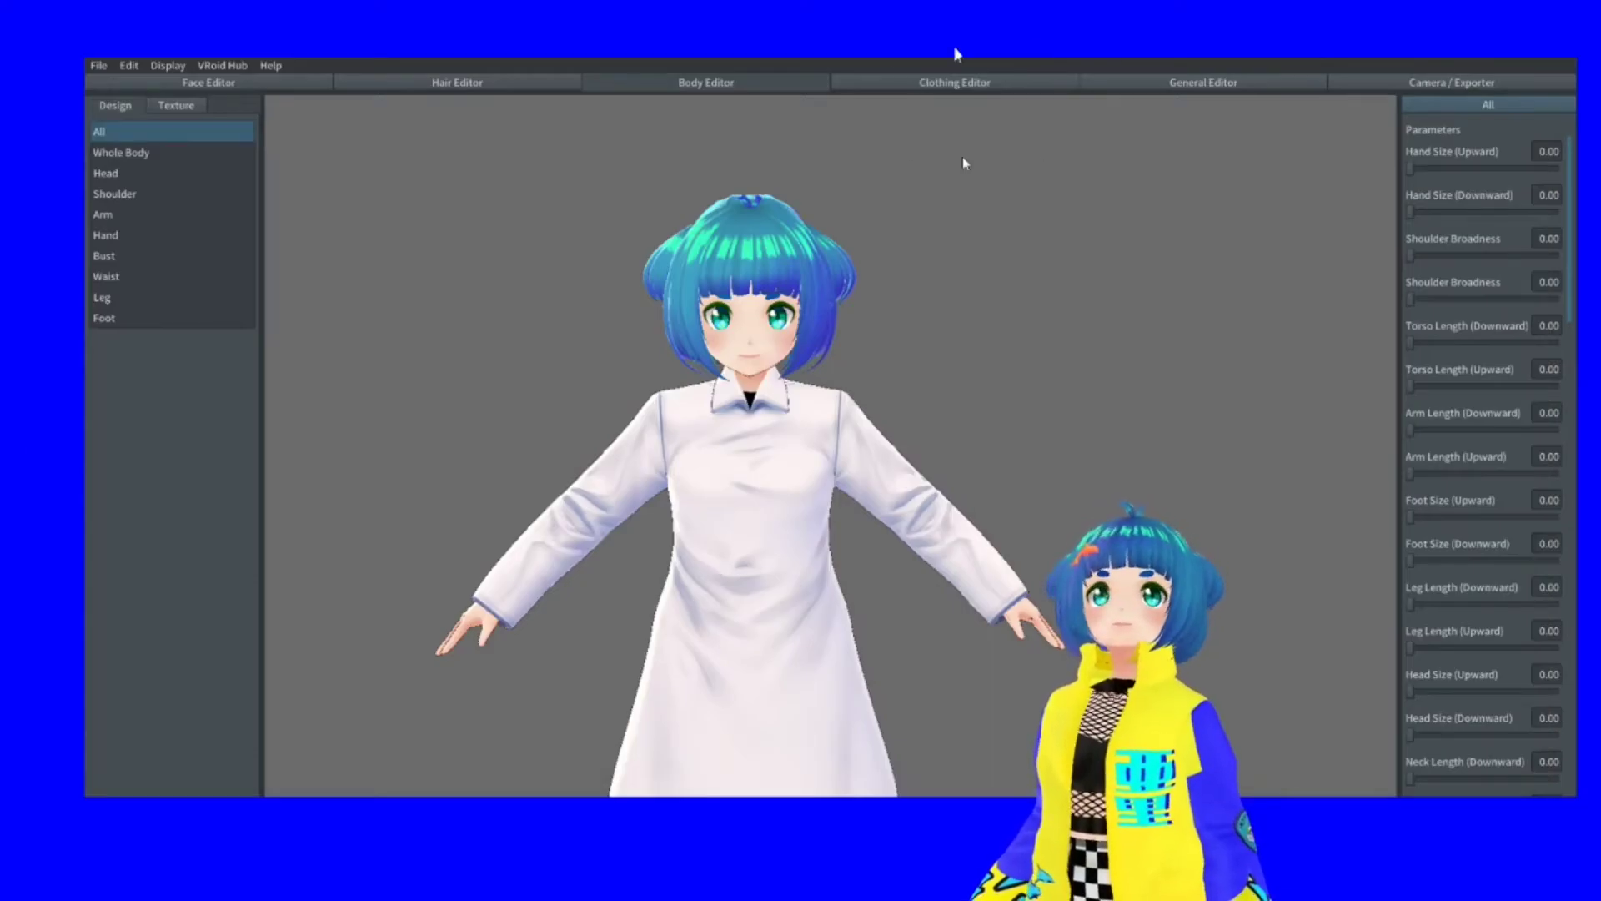
Switch to VRoid Studio and look through the Hair Editor's texture settings and hair group design.
{"action": "left_click", "coordinate": [517, 87]}
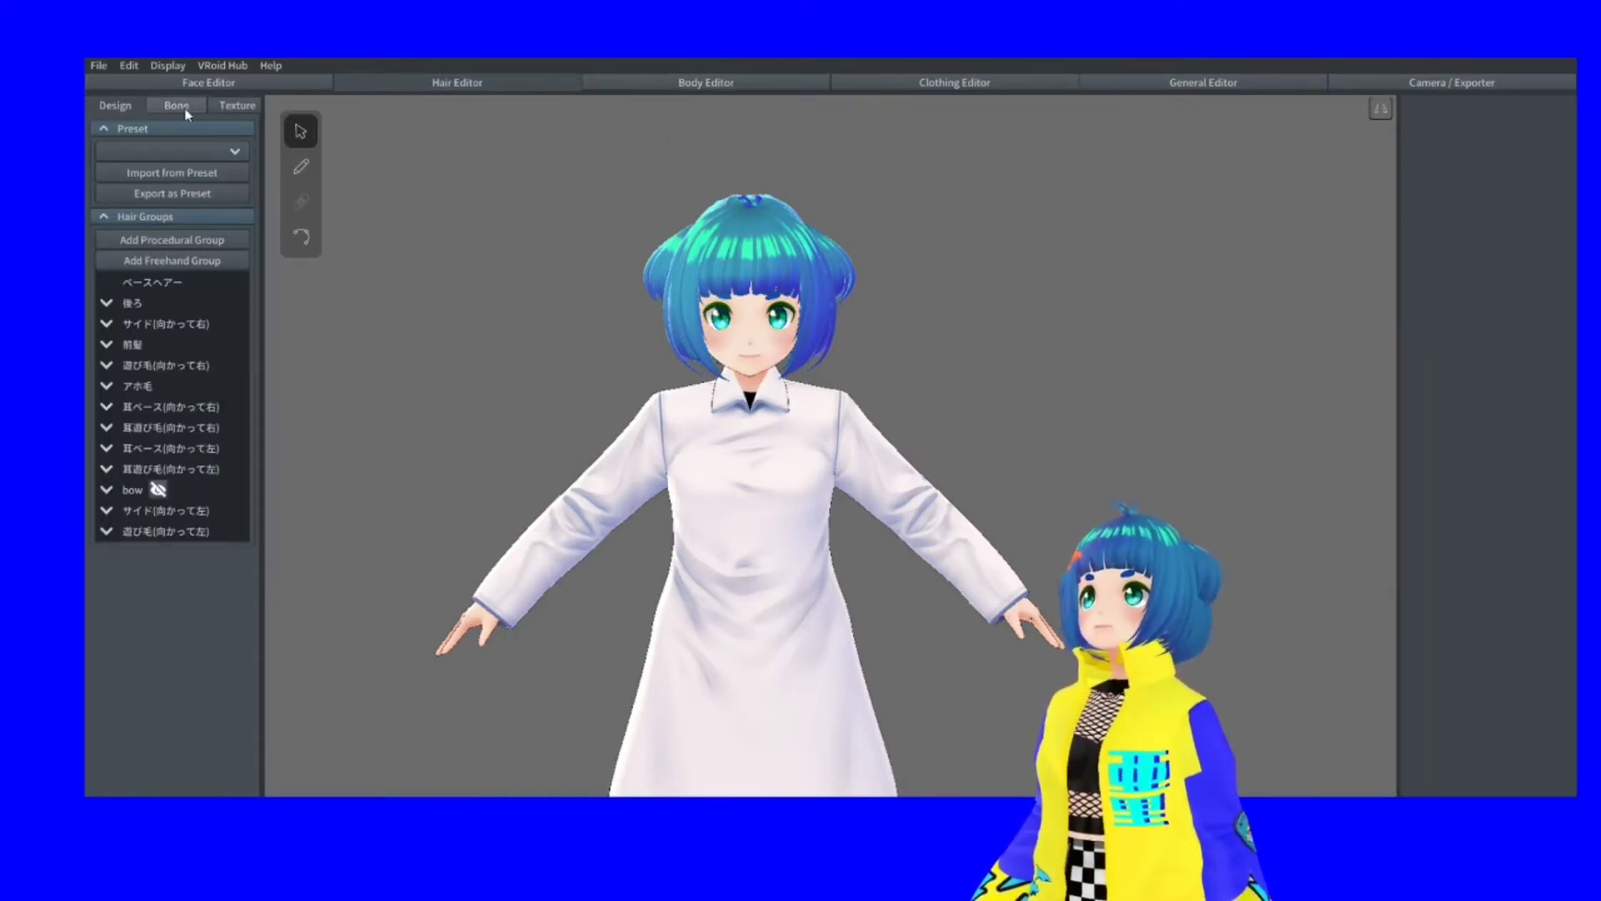
{"action": "left_click", "coordinate": [251, 105]}
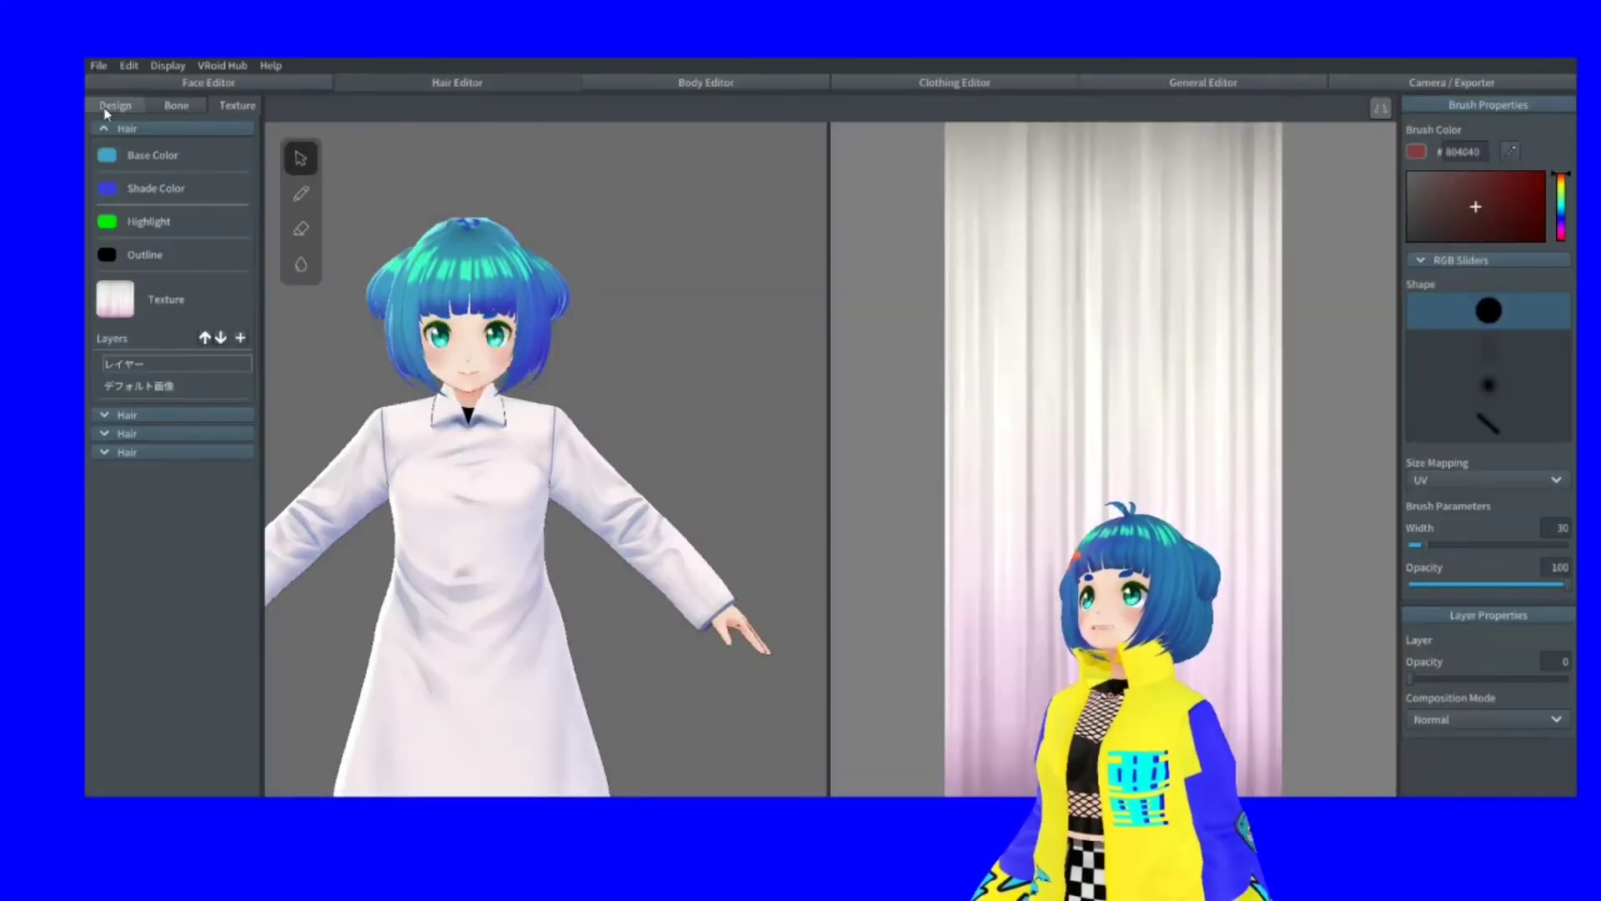
{"action": "left_click", "coordinate": [114, 106]}
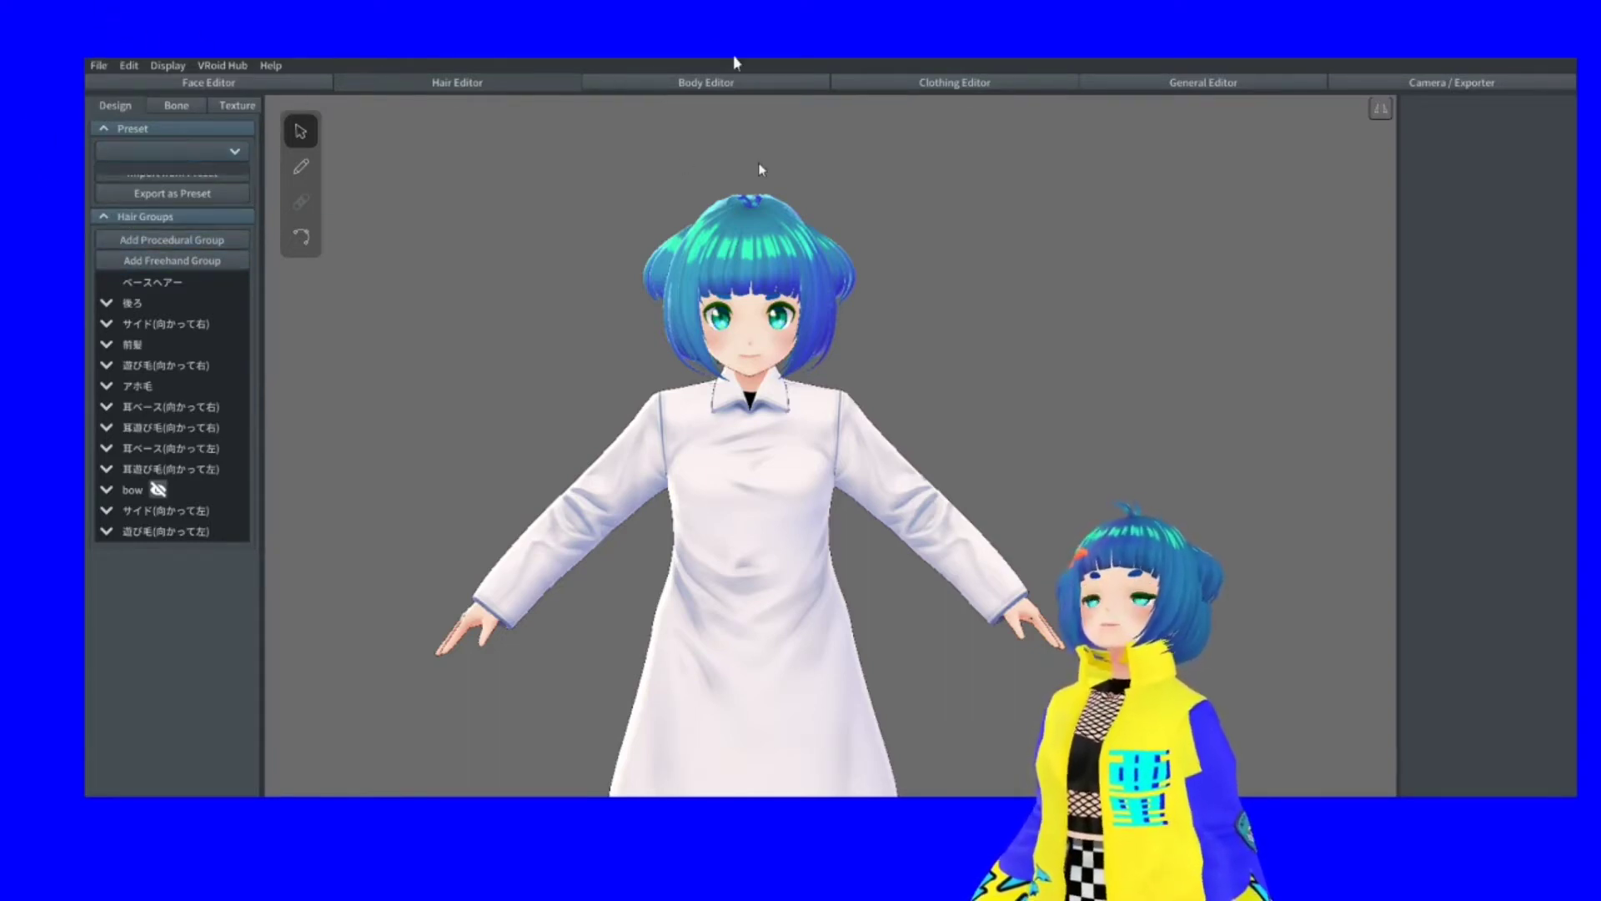
{"action": "left_click", "coordinate": [741, 235]}
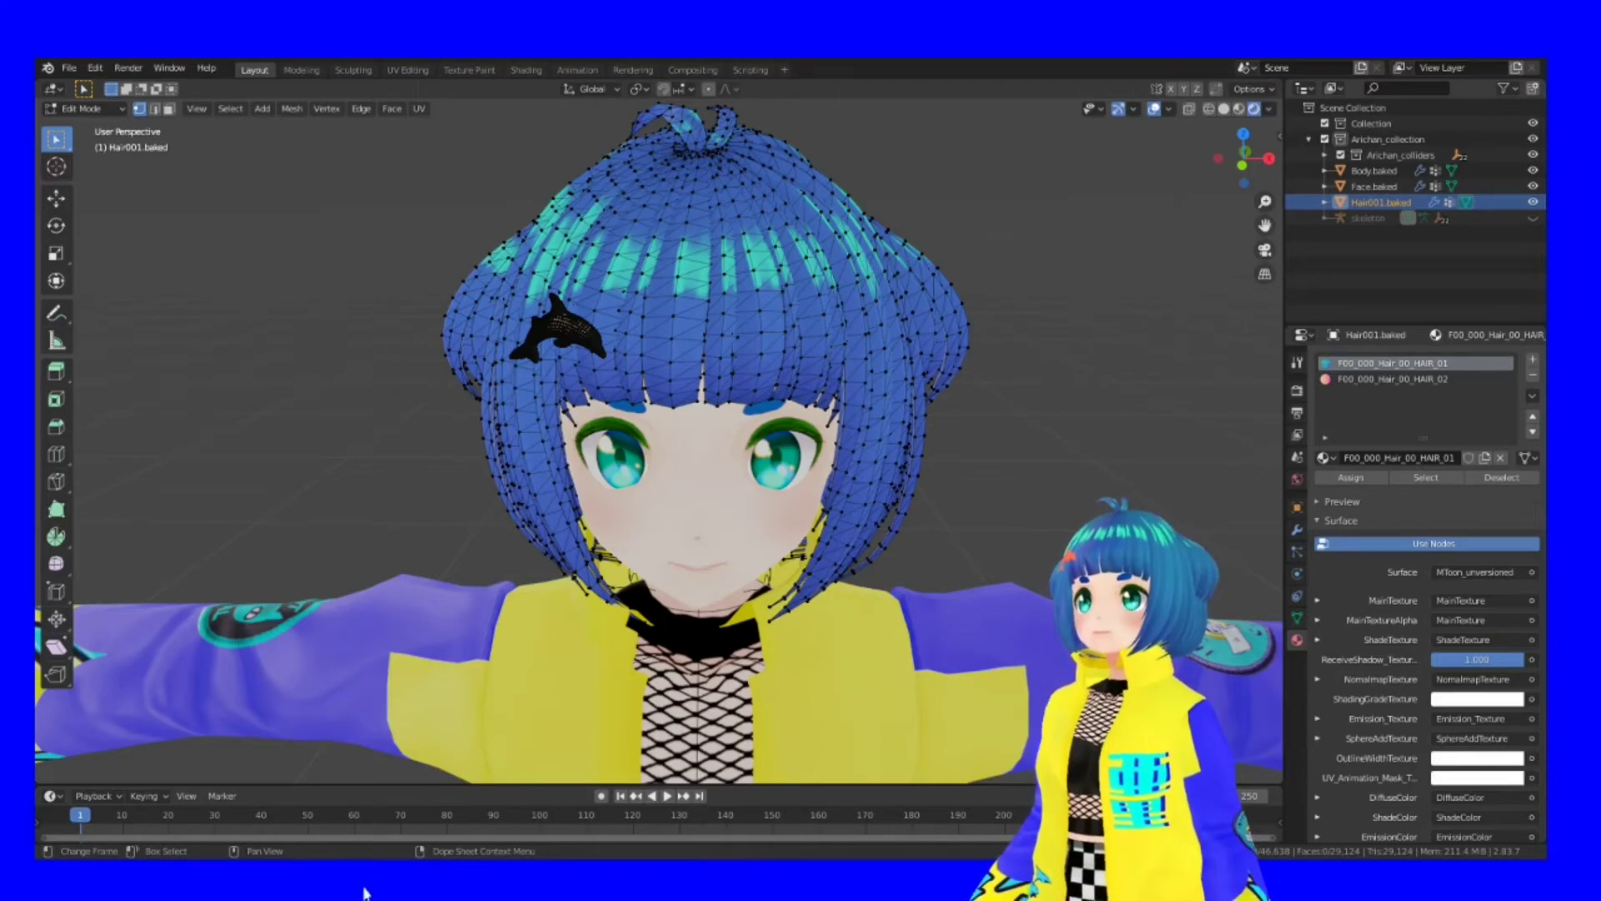
Switch back to Blender, select the hair's F00_000_Hair_00_HAIR_02 material slot and open the Shading workspace.
{"action": "middle_click_drag", "start_coordinate": [696, 450], "coordinate": [659, 421]}
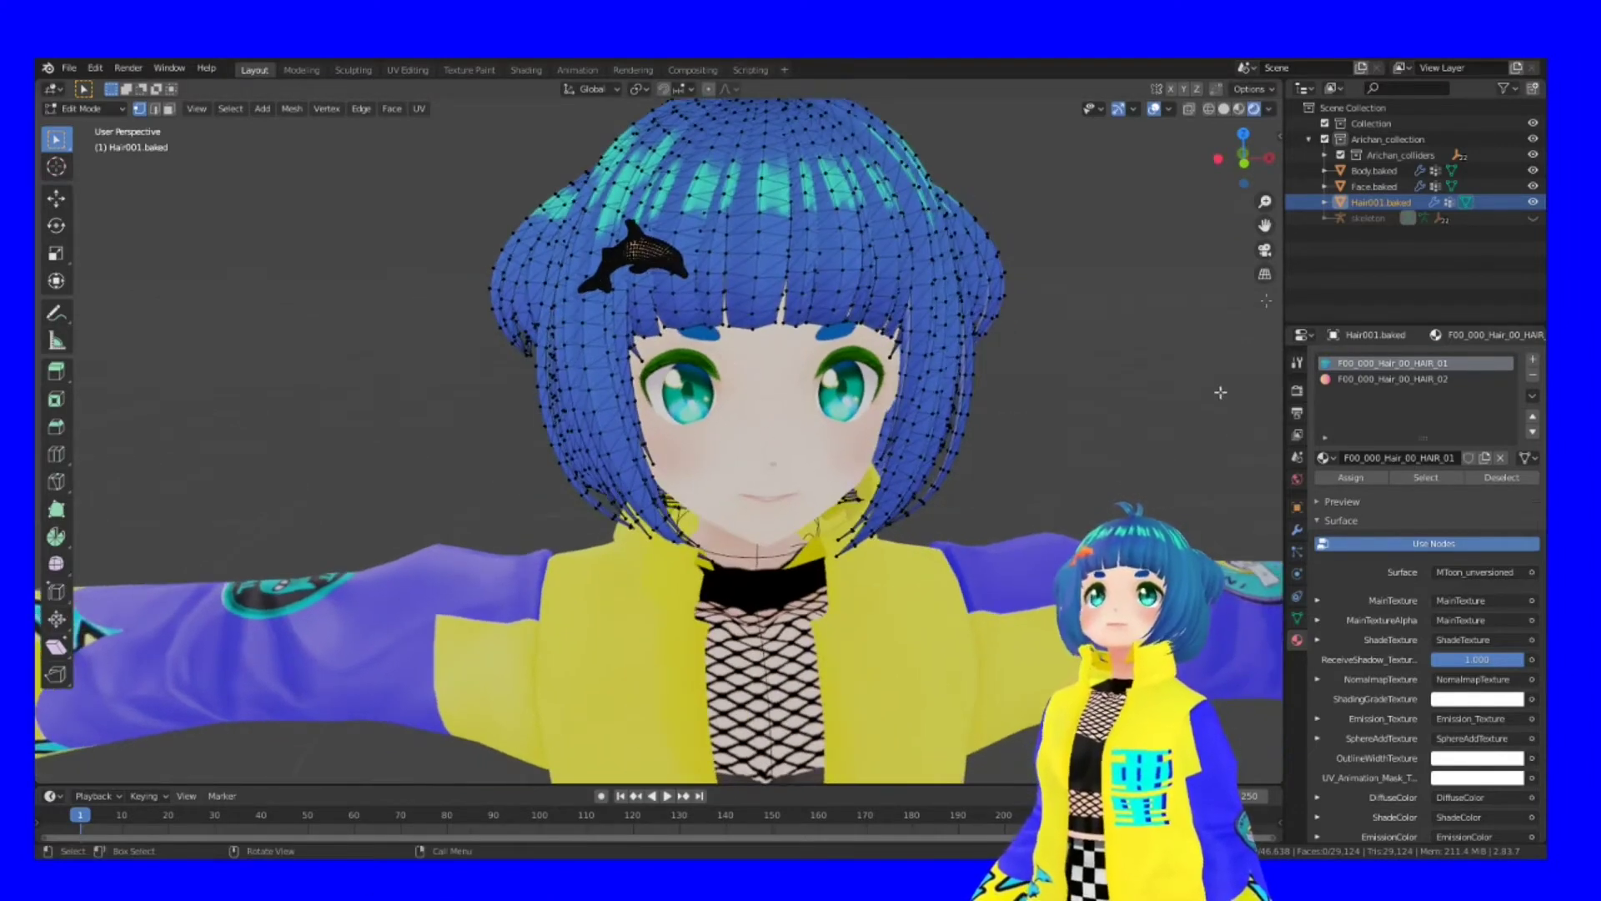
{"action": "left_click", "coordinate": [1385, 380]}
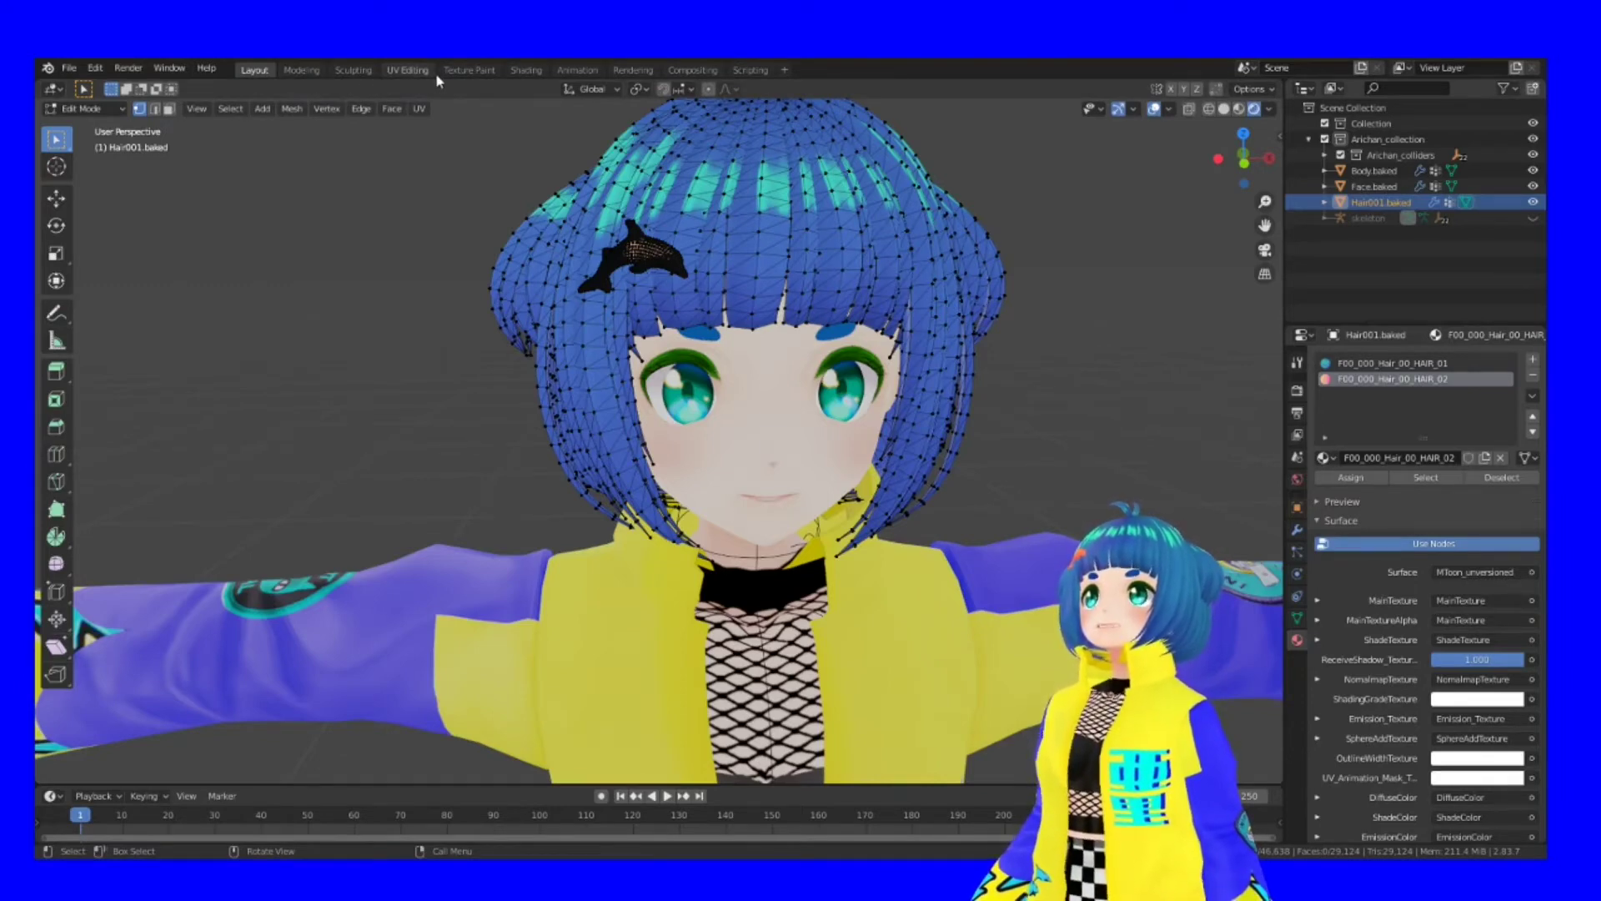
{"action": "left_click", "coordinate": [525, 70]}
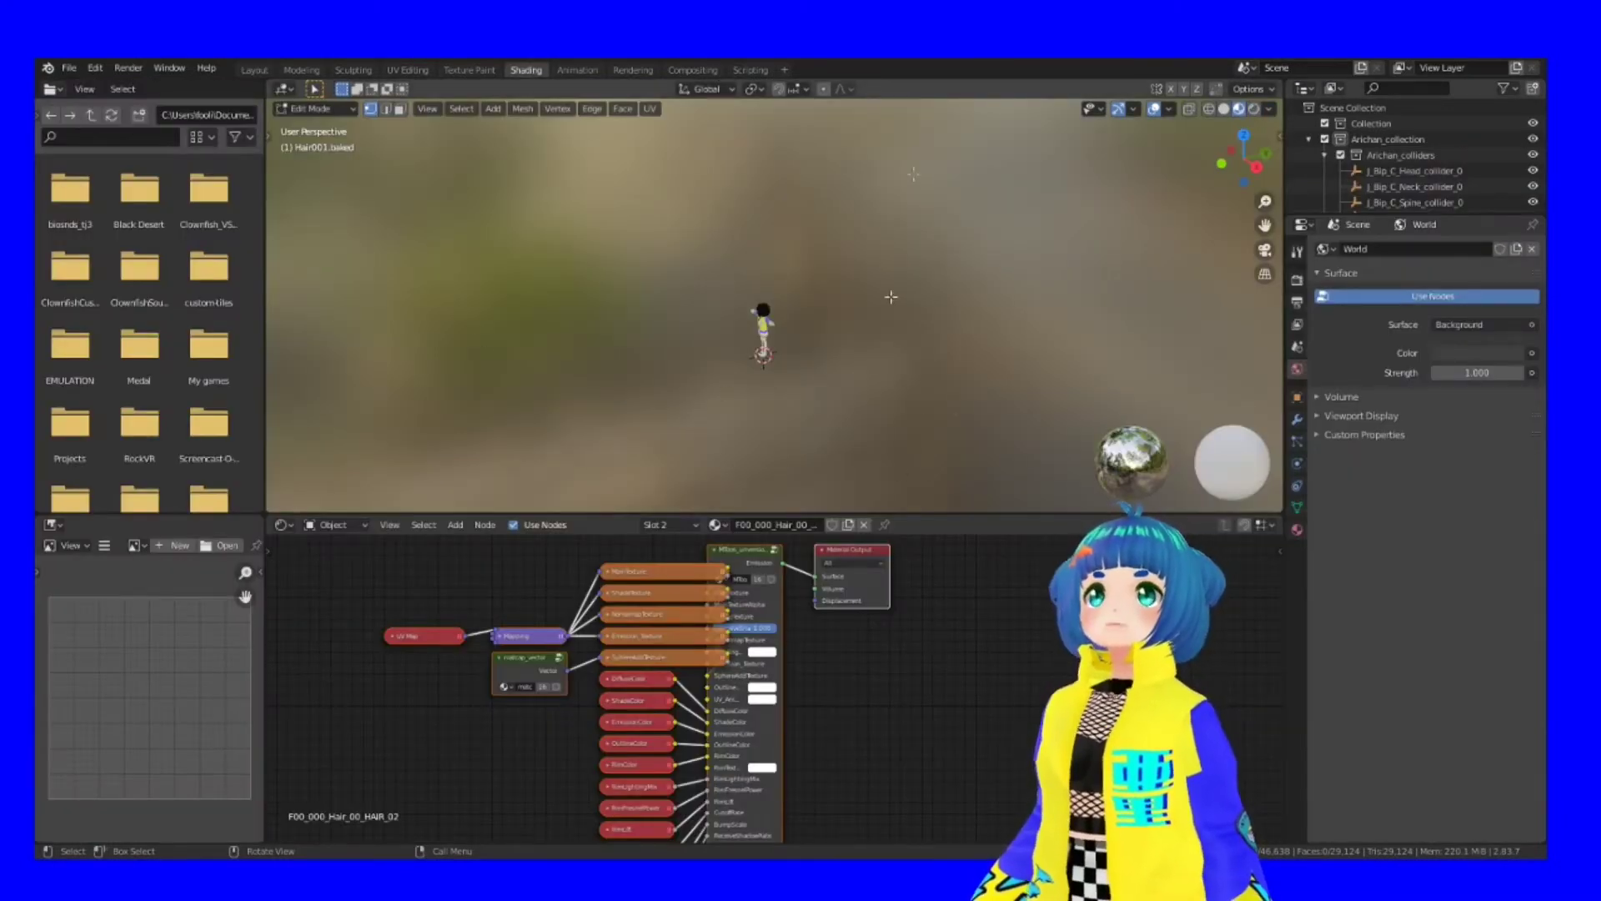
Enlarge the shader node editor and frame the character's hair in the 3D viewport.
{"action": "scroll", "coordinate": [1026, 492], "scroll_direction": "up", "scroll_amount": 5}
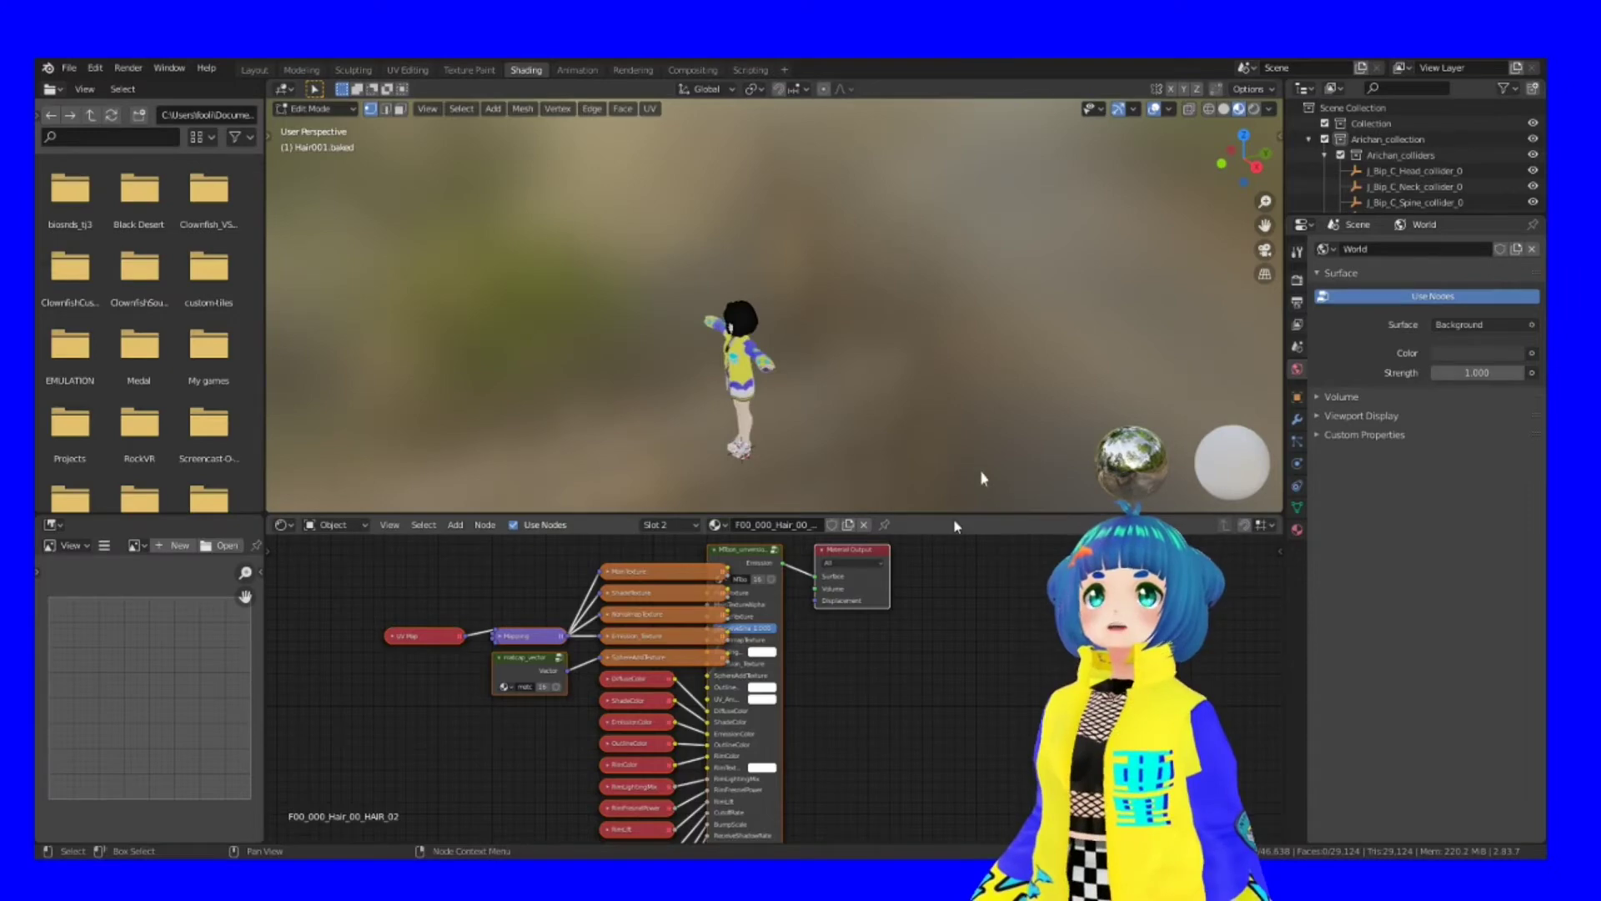
{"action": "left_click_drag", "start_coordinate": [951, 514], "coordinate": [950, 359]}
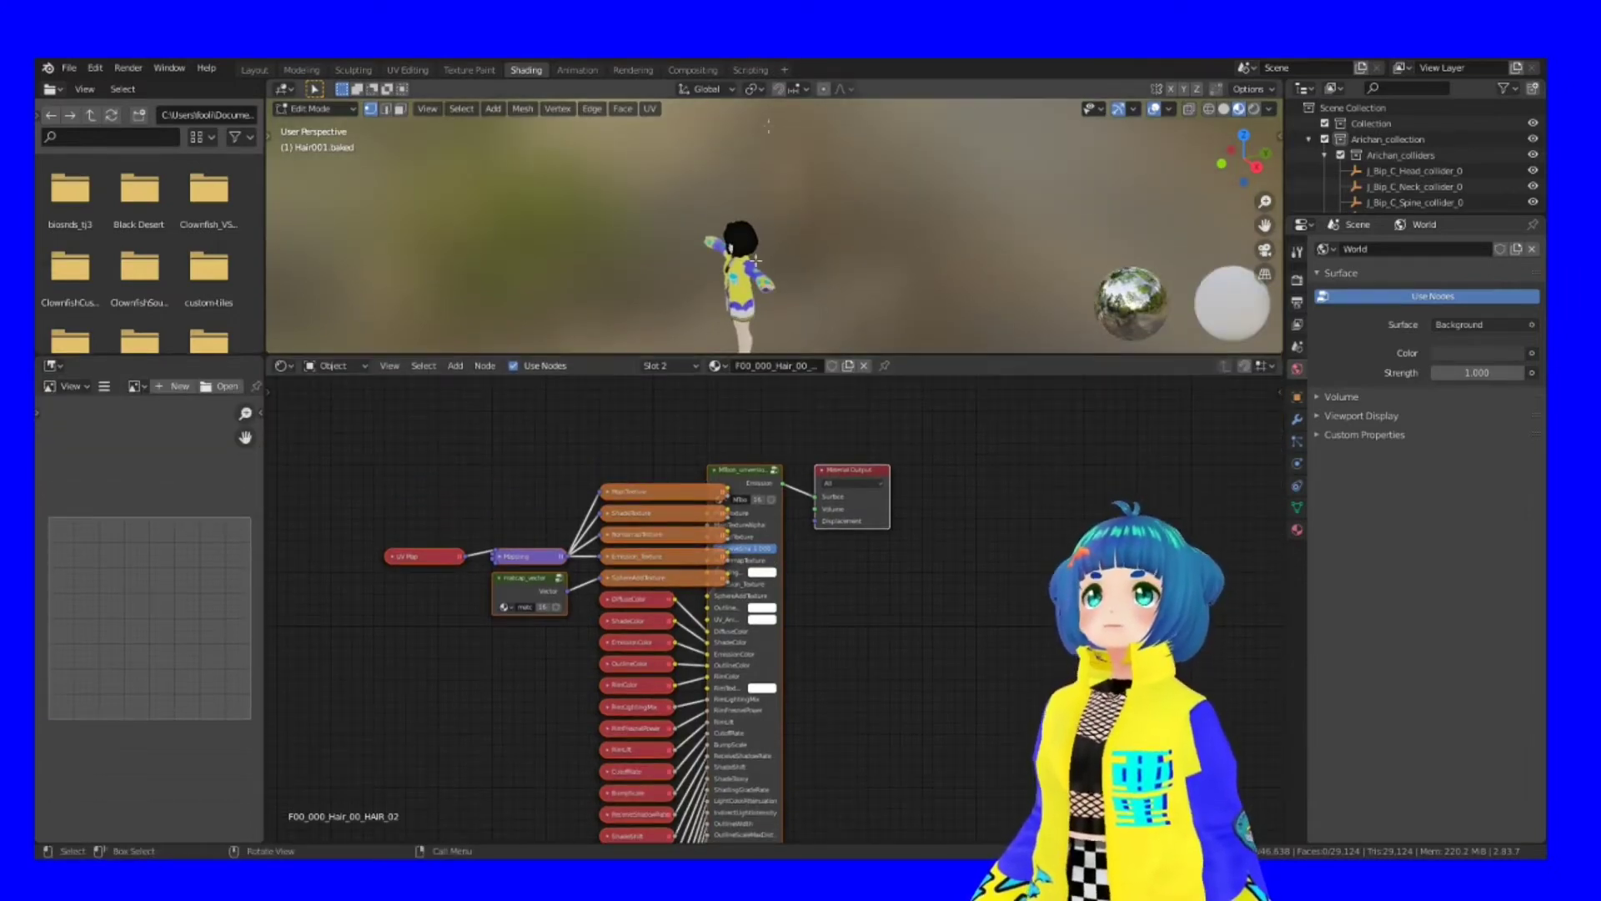
{"action": "middle_click_drag", "start_coordinate": [785, 284], "coordinate": [874, 294]}
{"action": "scroll", "coordinate": [874, 281], "scroll_direction": "up", "scroll_amount": 6}
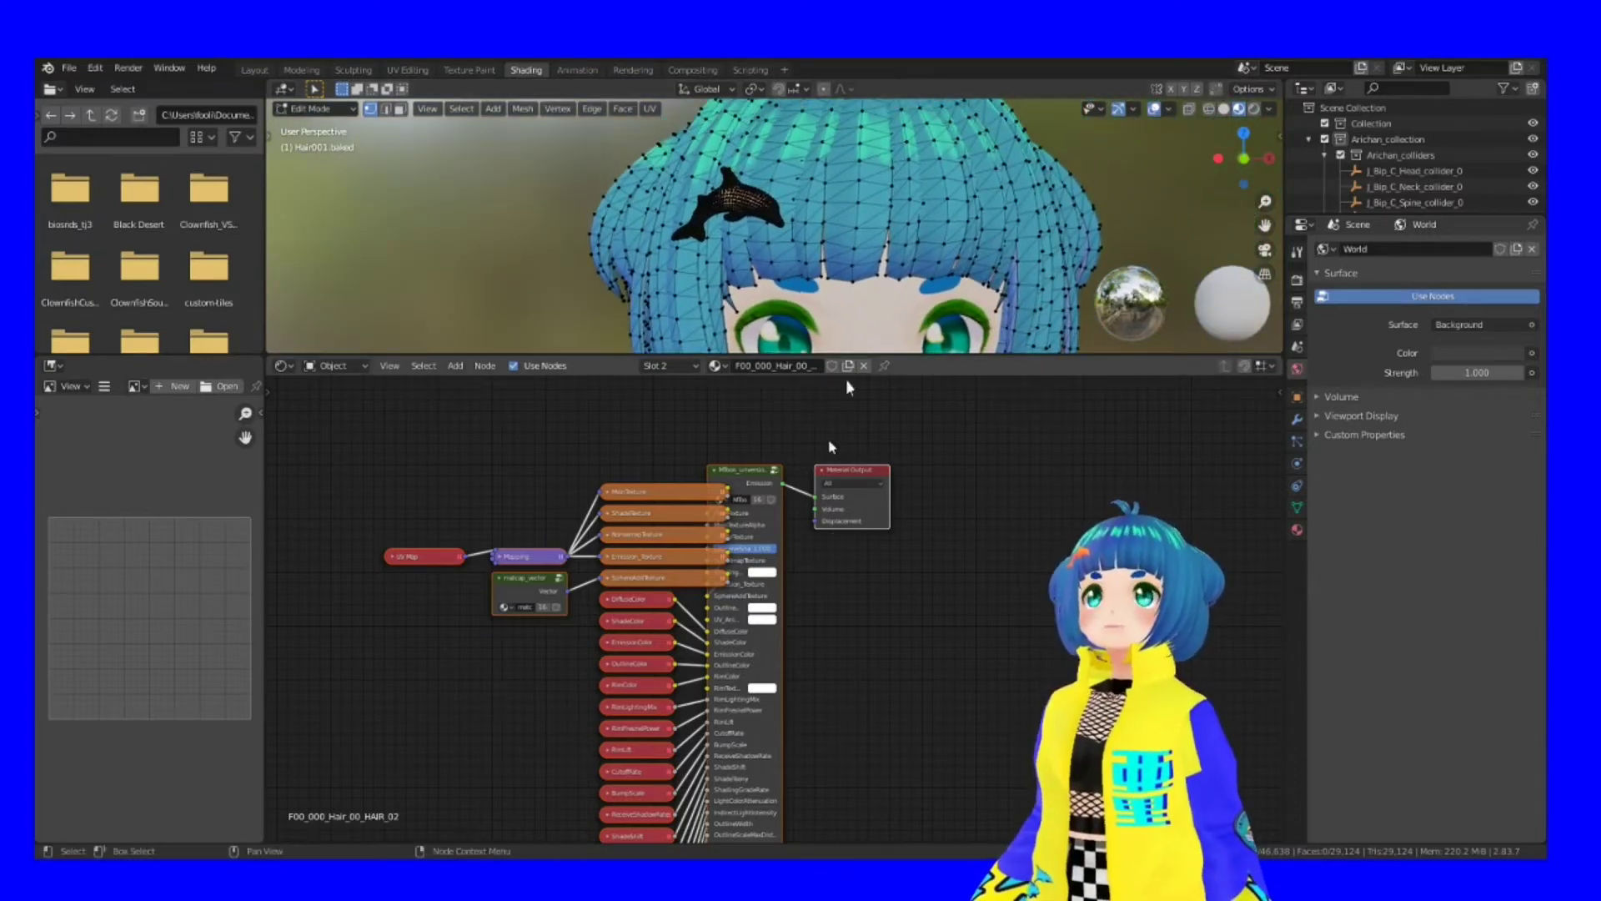
Choose F00_000_Hair_00_HAIR_02 as the material shown in the node editor.
{"action": "scroll", "coordinate": [849, 667], "scroll_direction": "down", "scroll_amount": 1}
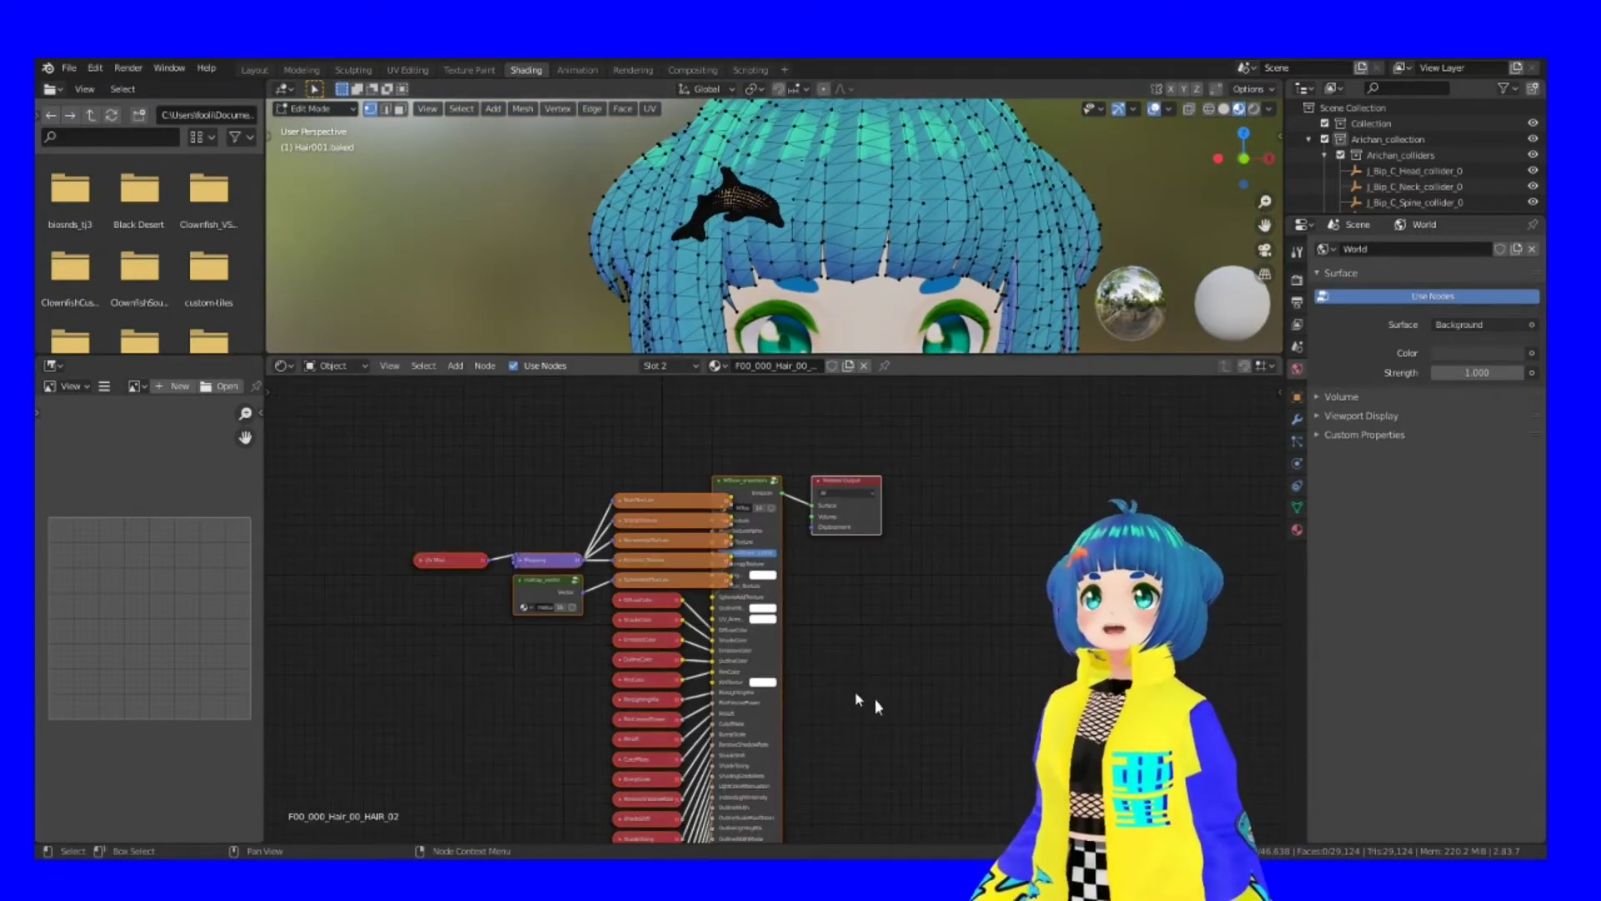
{"action": "middle_click_drag", "start_coordinate": [875, 705], "coordinate": [892, 667]}
{"action": "left_click", "coordinate": [716, 365]}
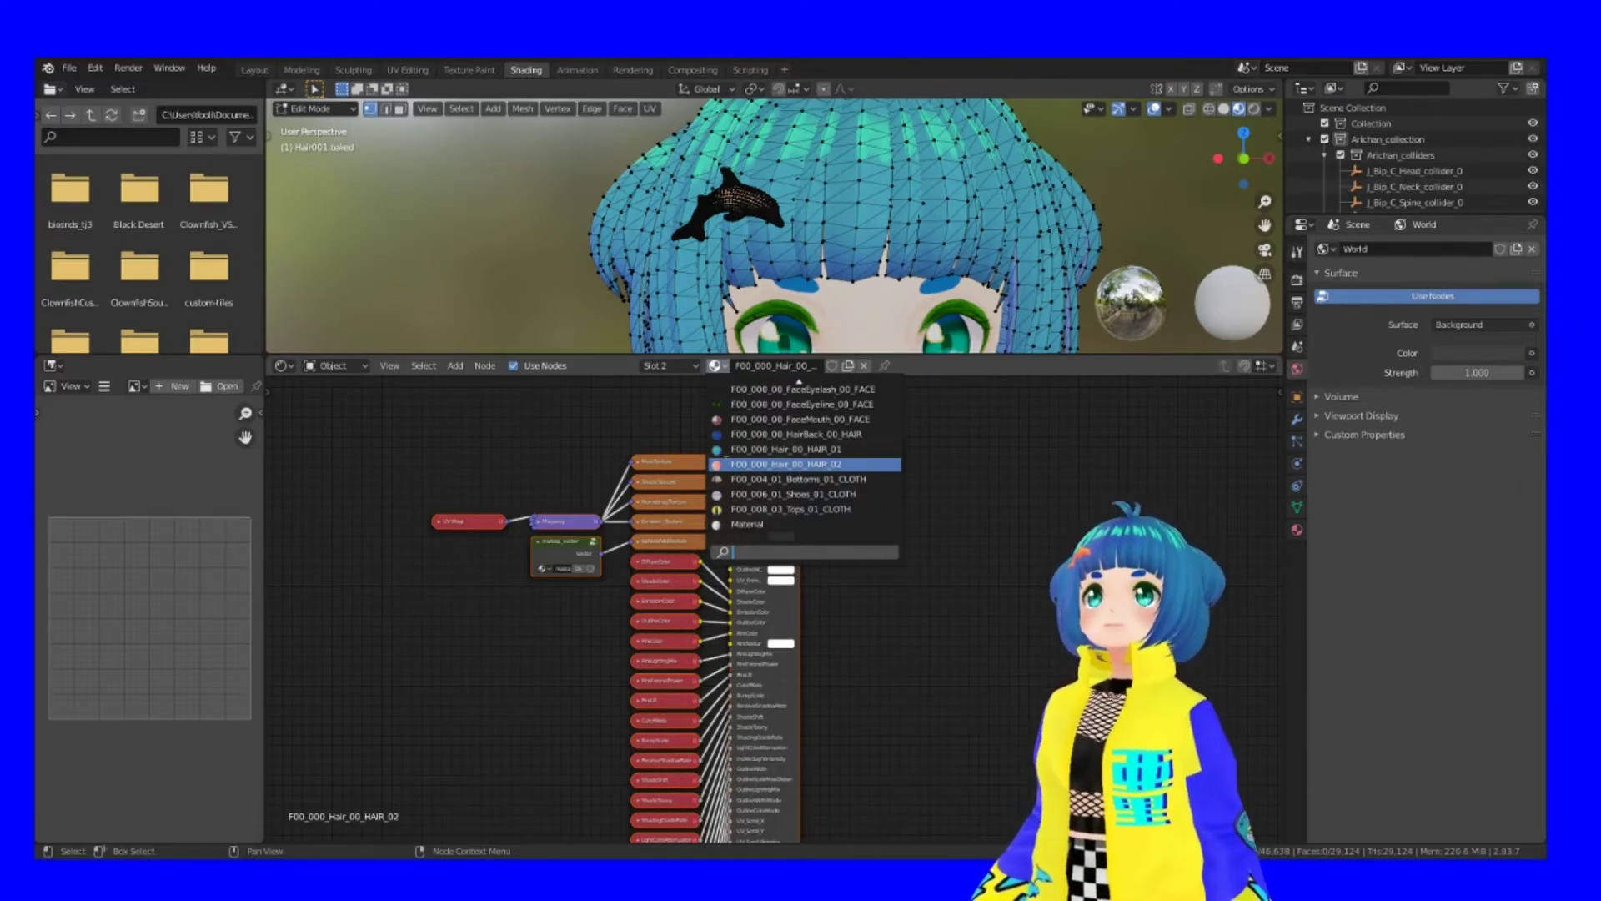
{"action": "left_click", "coordinate": [860, 465]}
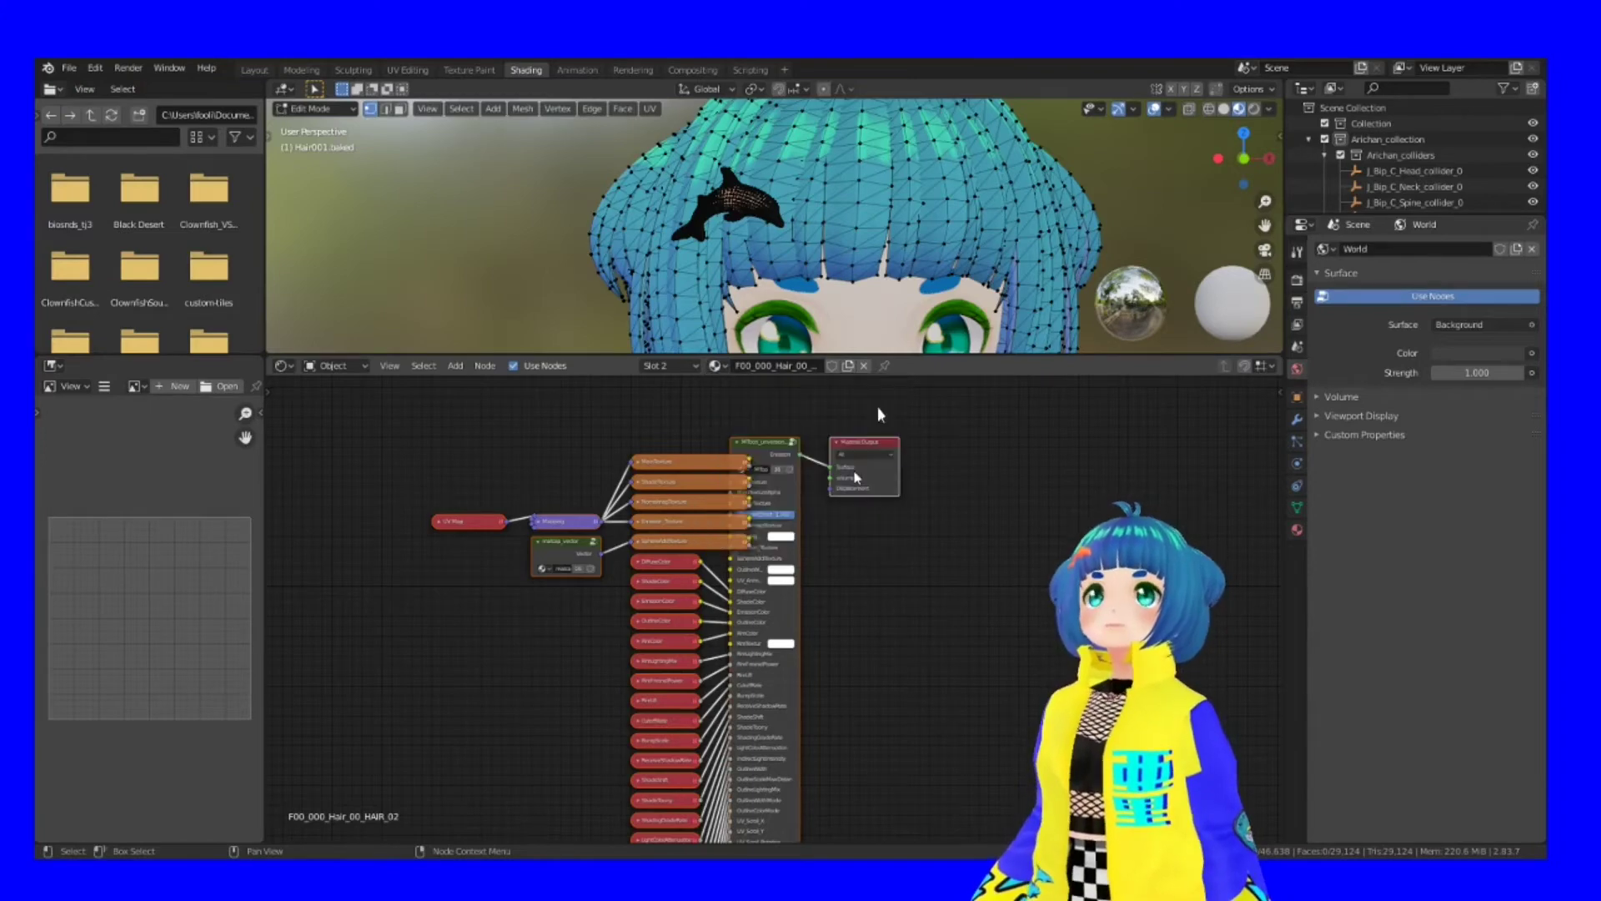
Expand the MainTexture node in the hair material's node graph and show the hair mesh's material properties.
{"action": "scroll", "coordinate": [848, 567], "scroll_direction": "up", "scroll_amount": 1}
{"action": "middle_click_drag", "start_coordinate": [766, 428], "coordinate": [792, 397]}
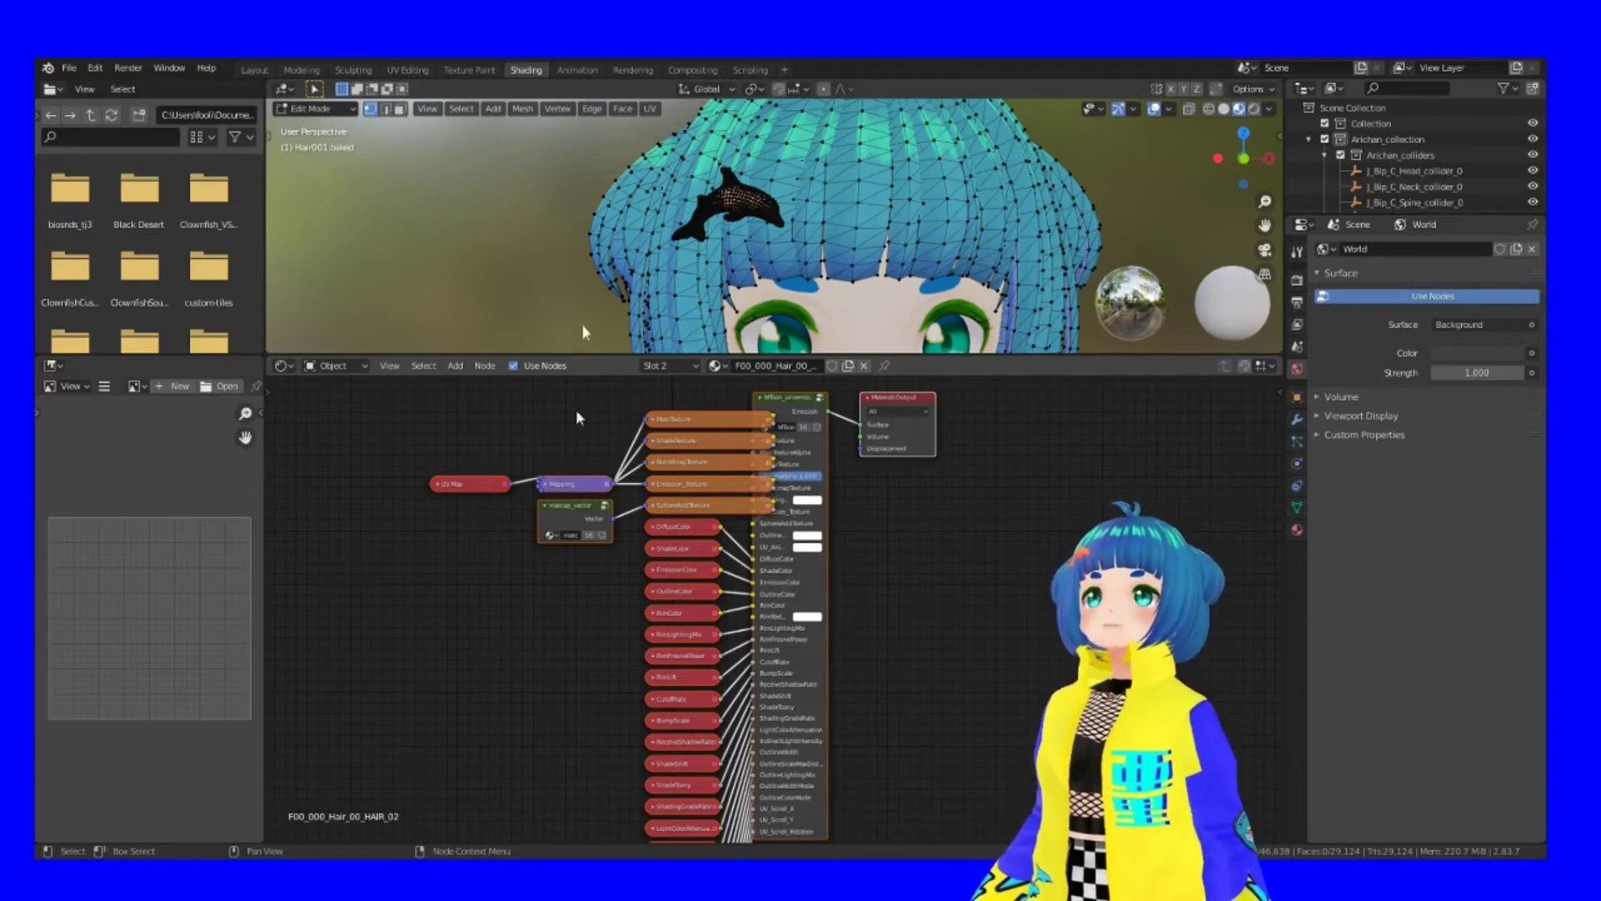
{"action": "scroll", "coordinate": [665, 426], "scroll_direction": "up", "scroll_amount": 3}
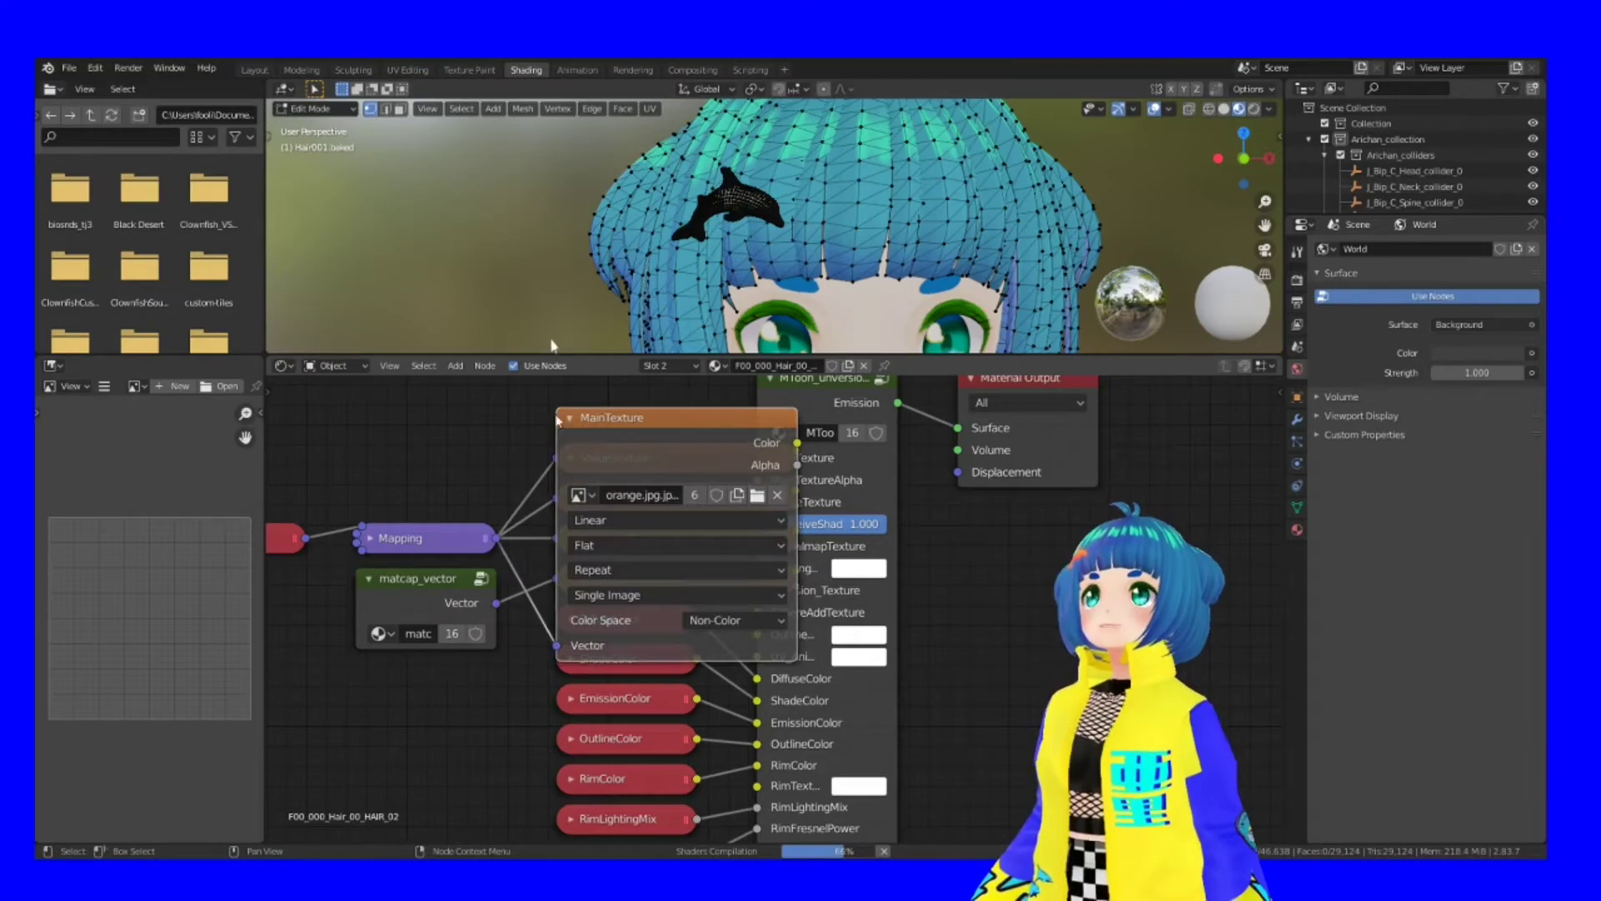
{"action": "left_click", "coordinate": [571, 418]}
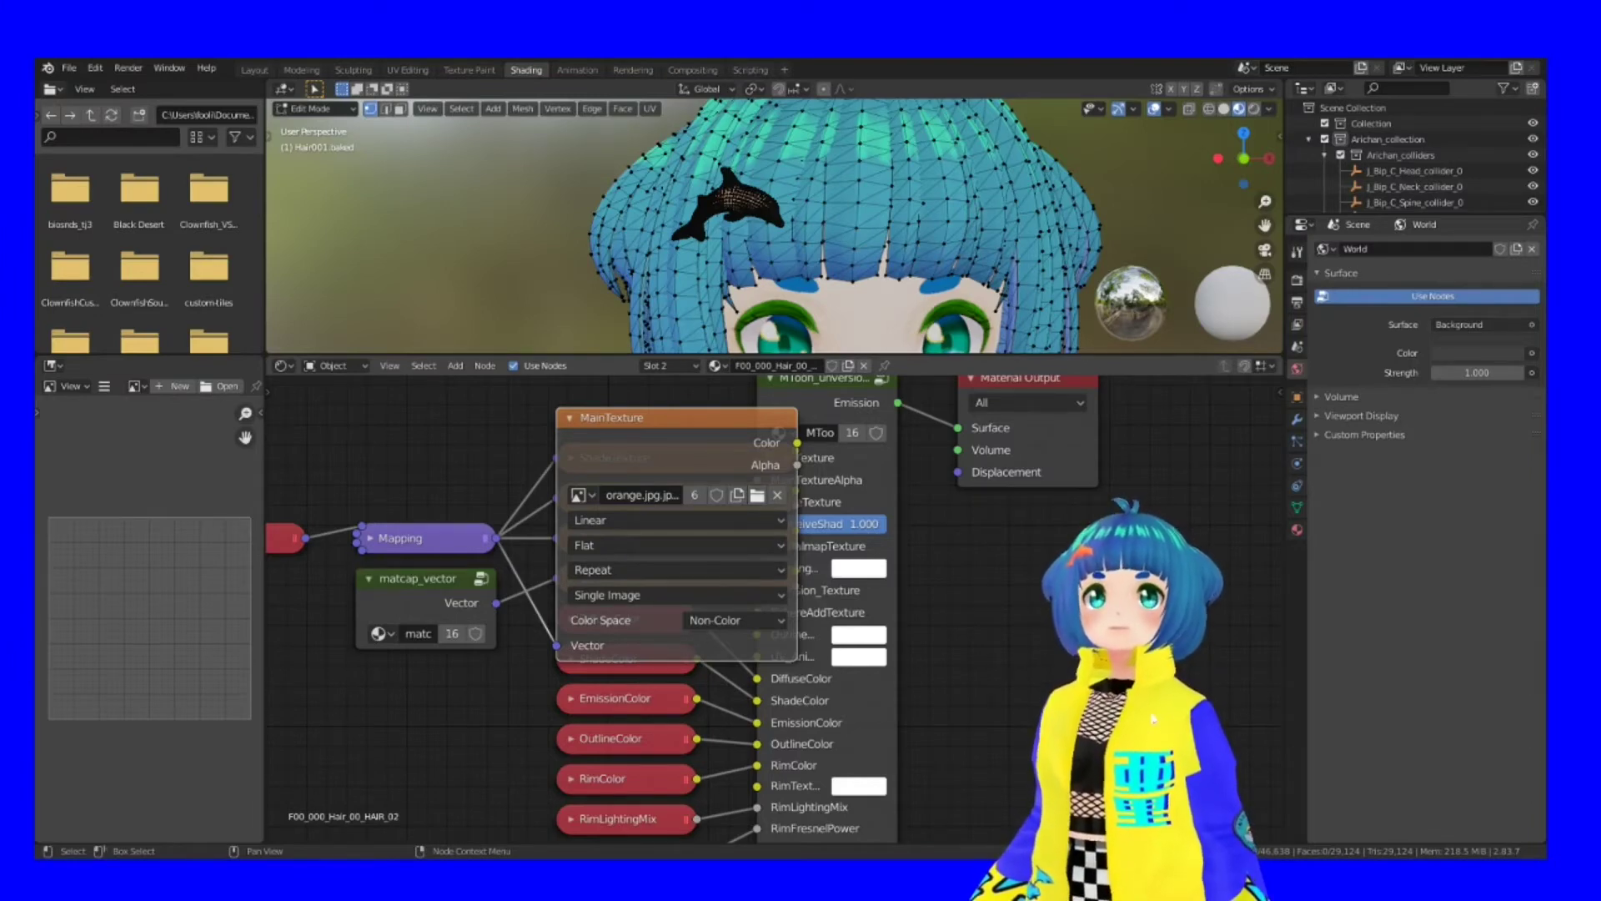
{"action": "left_click", "coordinate": [1297, 529]}
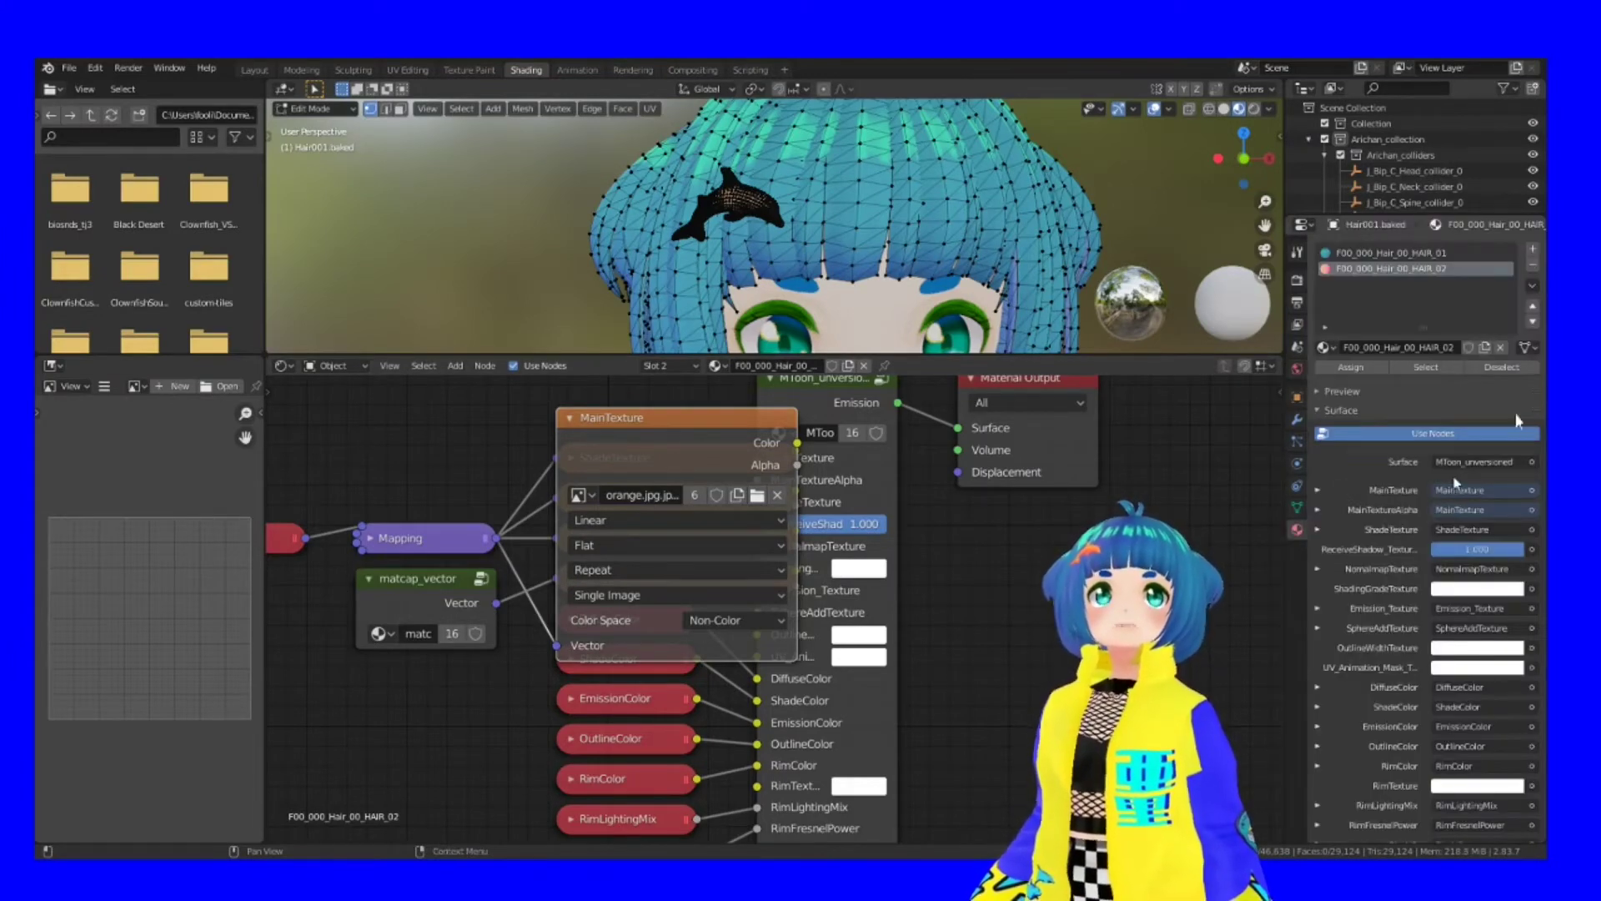
Examine the image settings of the MainTexture, ShadeTexture, NomalmapTexture, Emission_Texture and SphereAddTexture nodes, collapsing each node again.
{"action": "left_click", "coordinate": [1491, 496]}
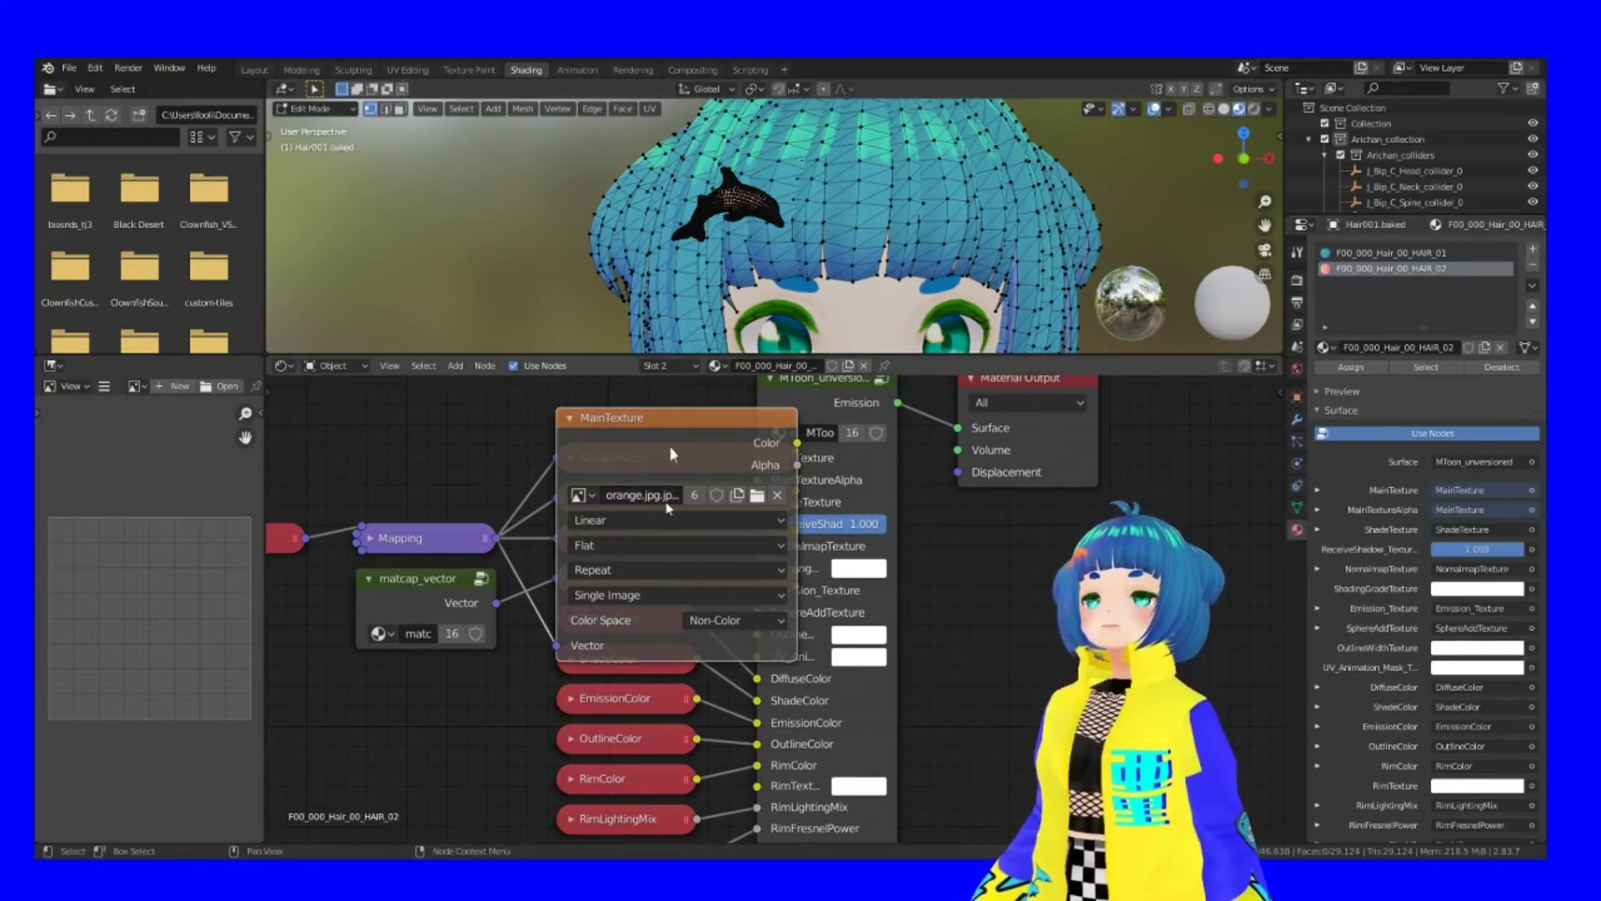
{"action": "left_click", "coordinate": [584, 496]}
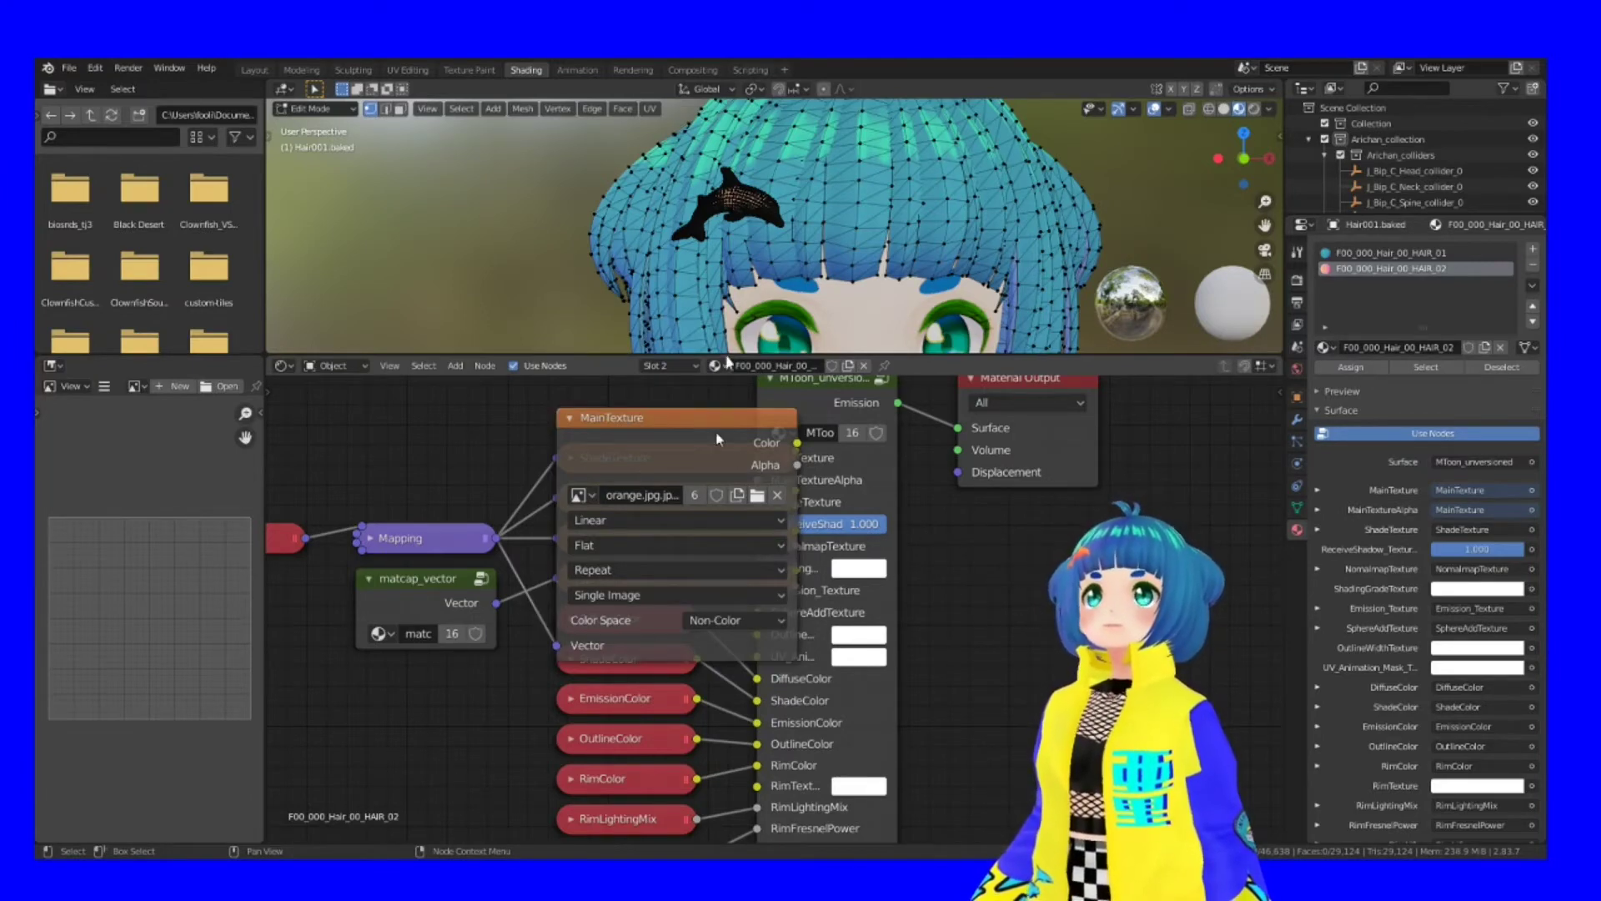
{"action": "left_click", "coordinate": [572, 420]}
{"action": "left_click", "coordinate": [571, 458]}
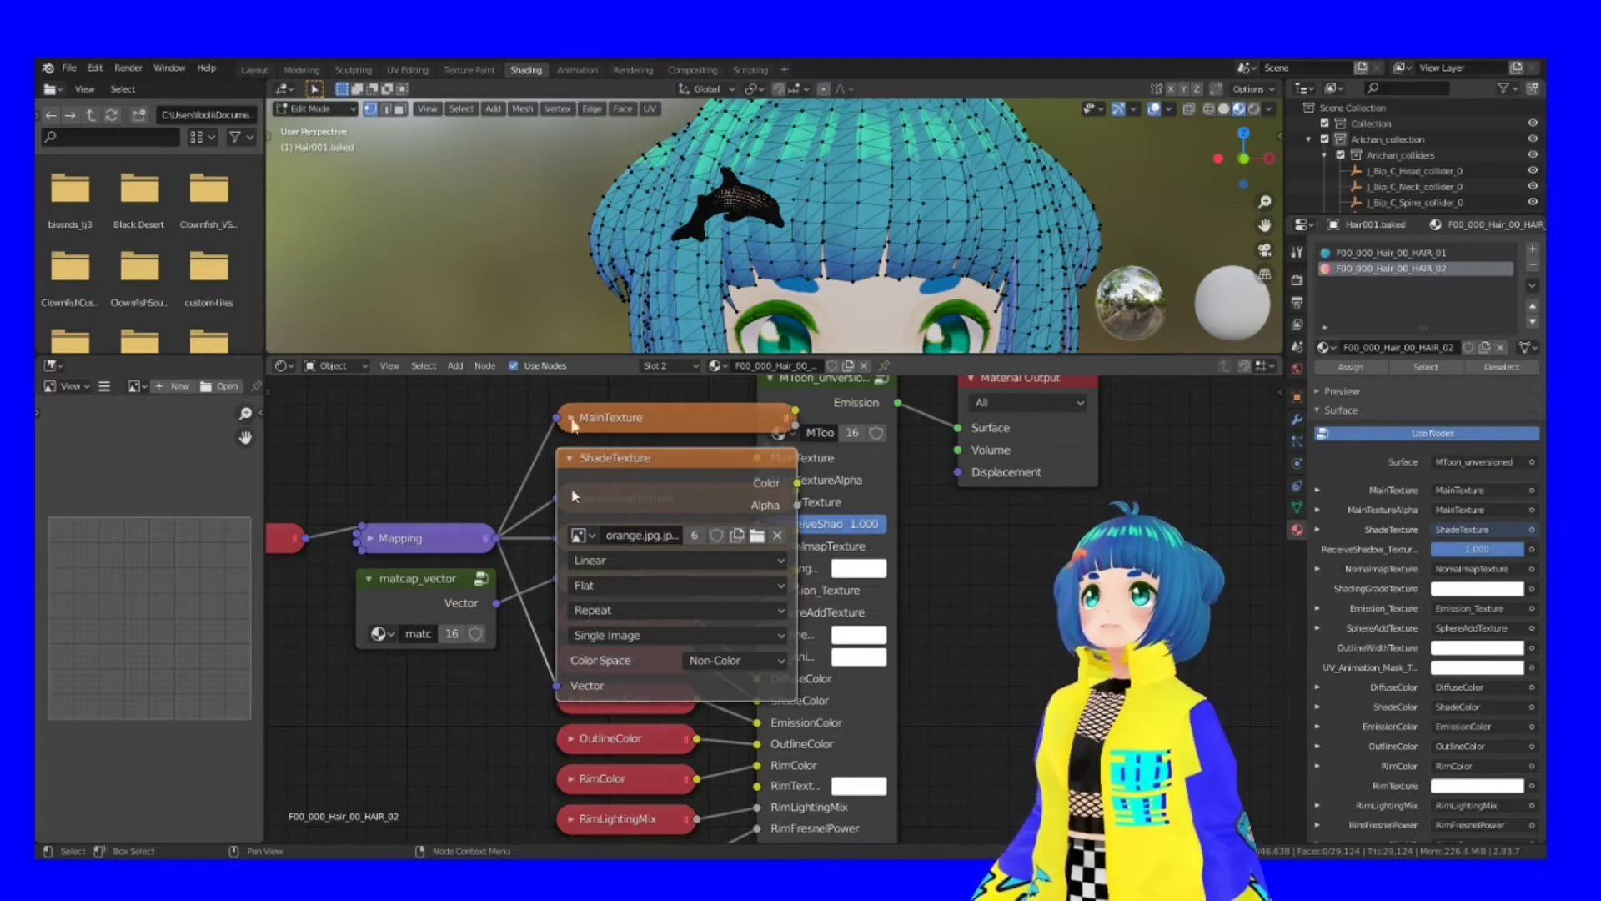
{"action": "left_click", "coordinate": [570, 458]}
{"action": "left_click", "coordinate": [571, 498]}
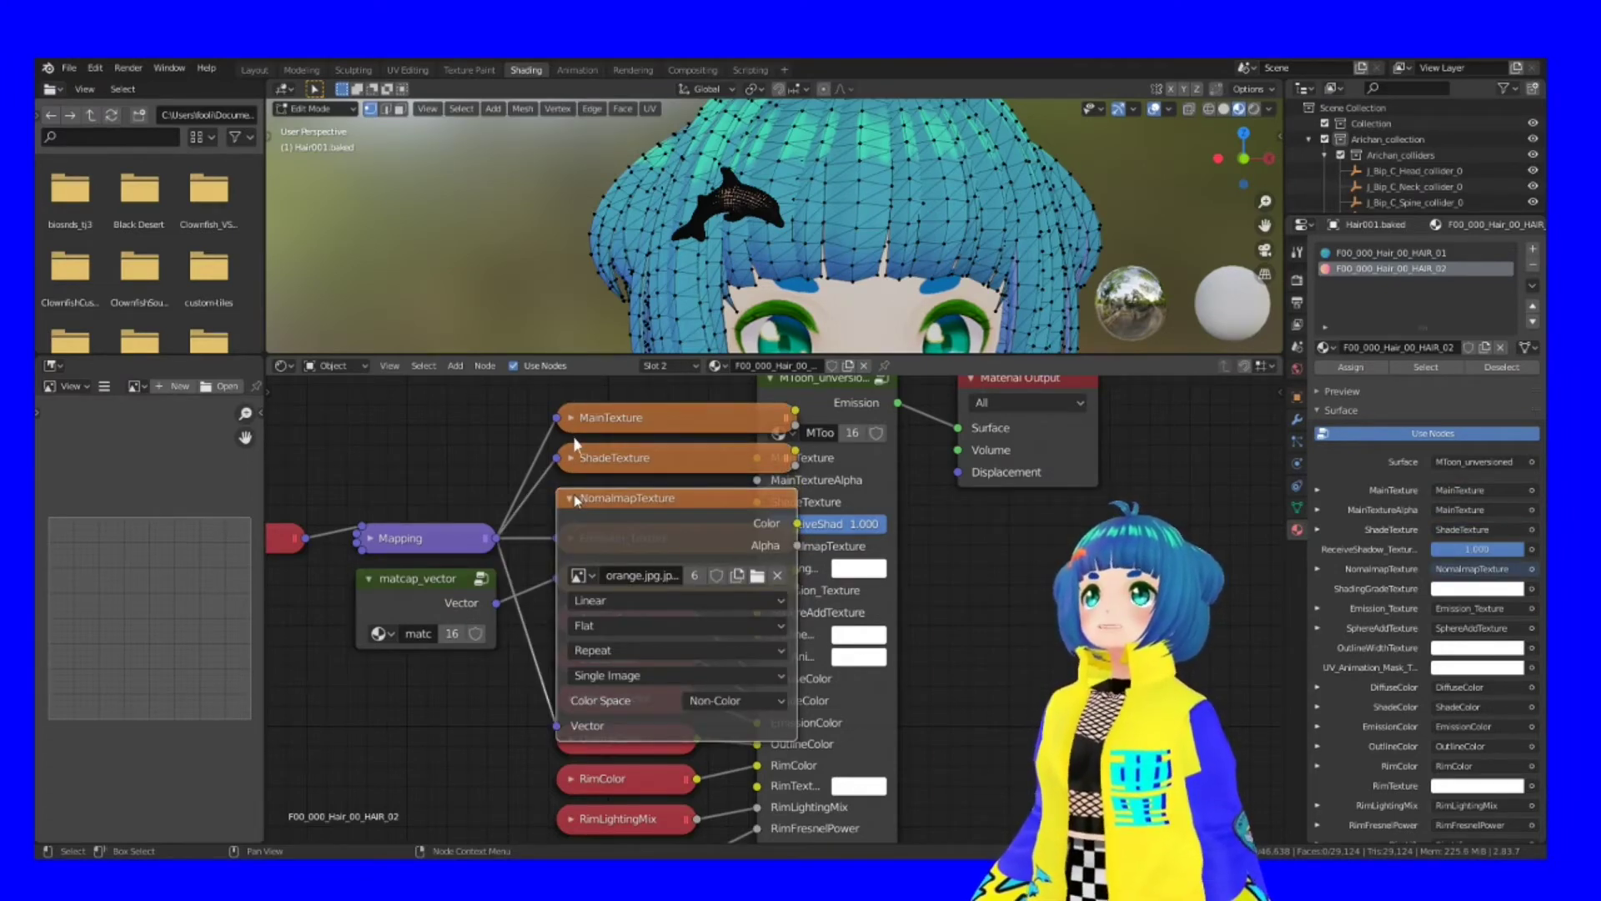
{"action": "left_click", "coordinate": [571, 498]}
{"action": "left_click", "coordinate": [571, 539]}
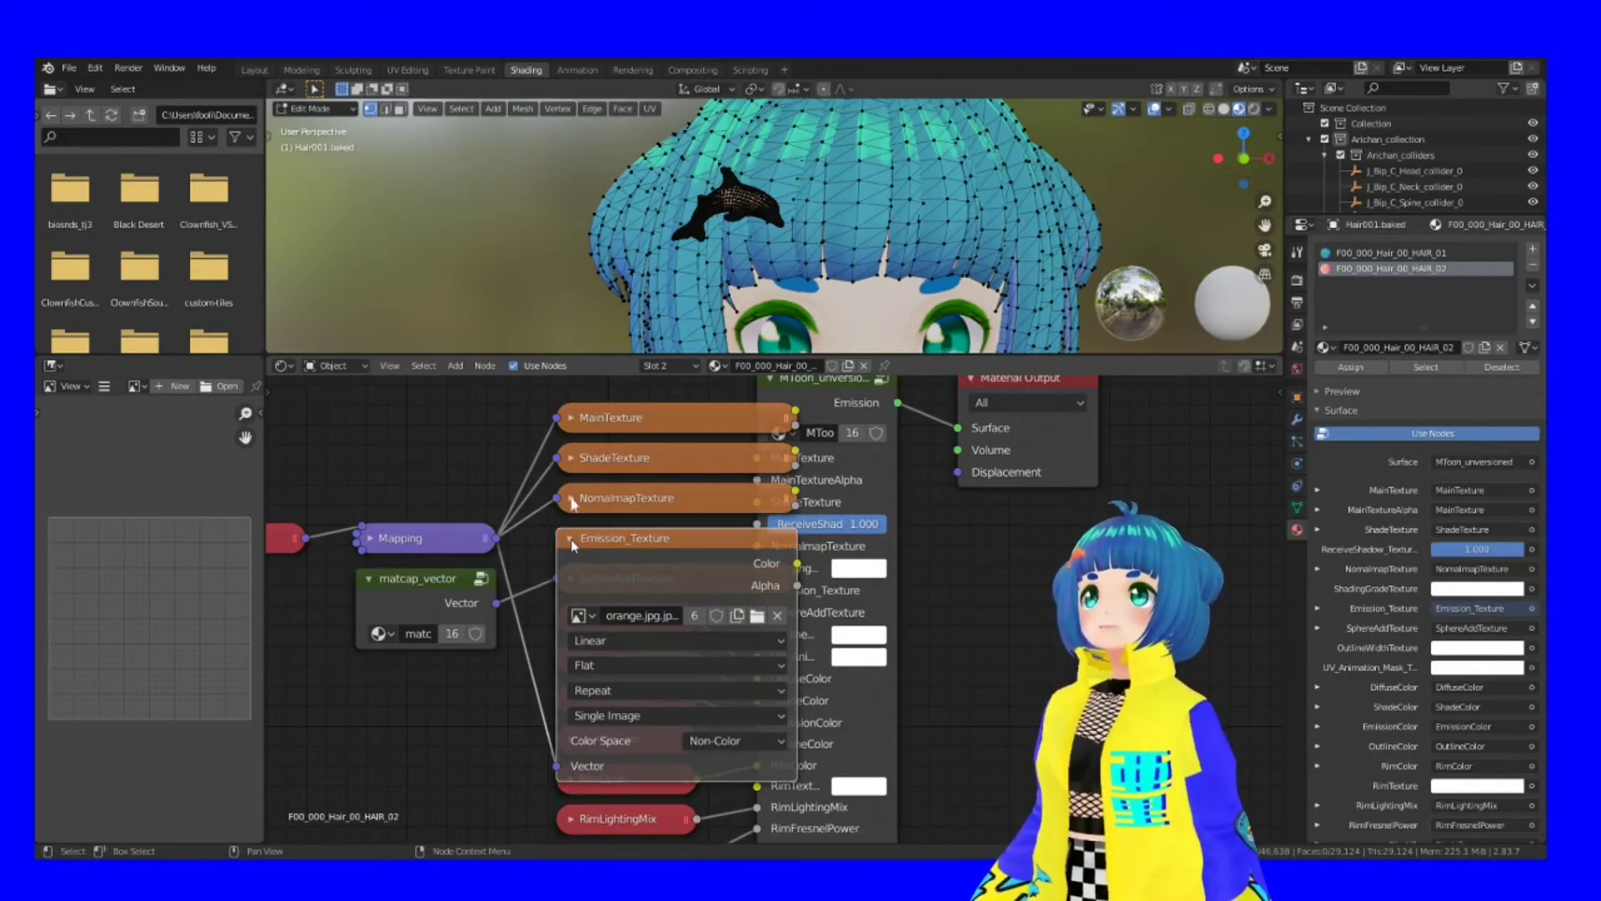
{"action": "left_click", "coordinate": [572, 542]}
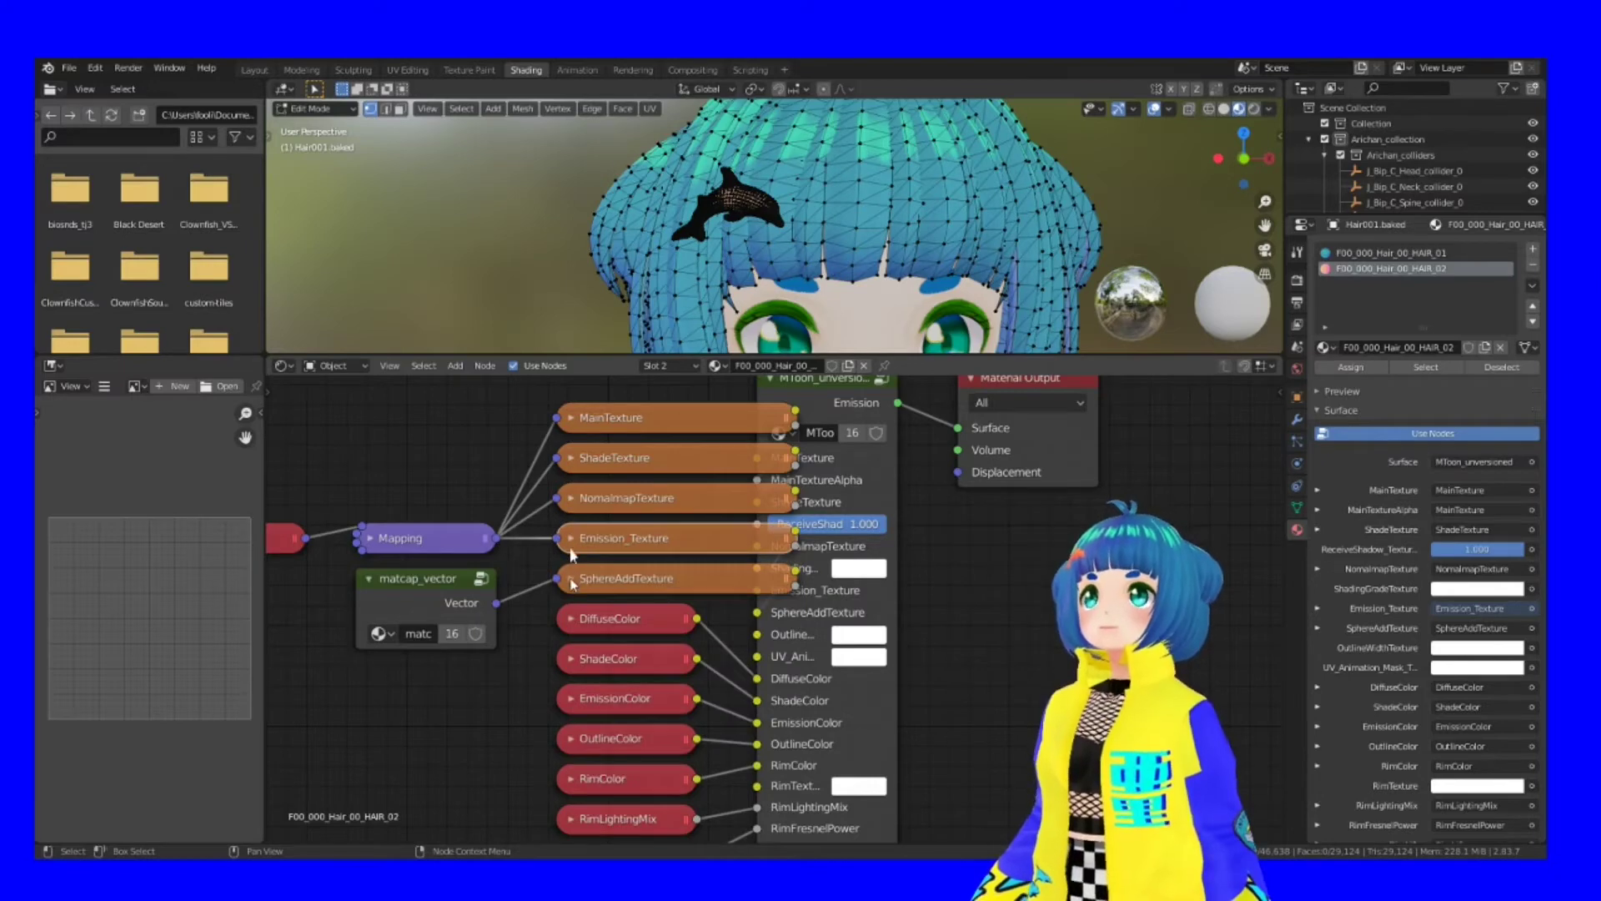
{"action": "left_click", "coordinate": [572, 580]}
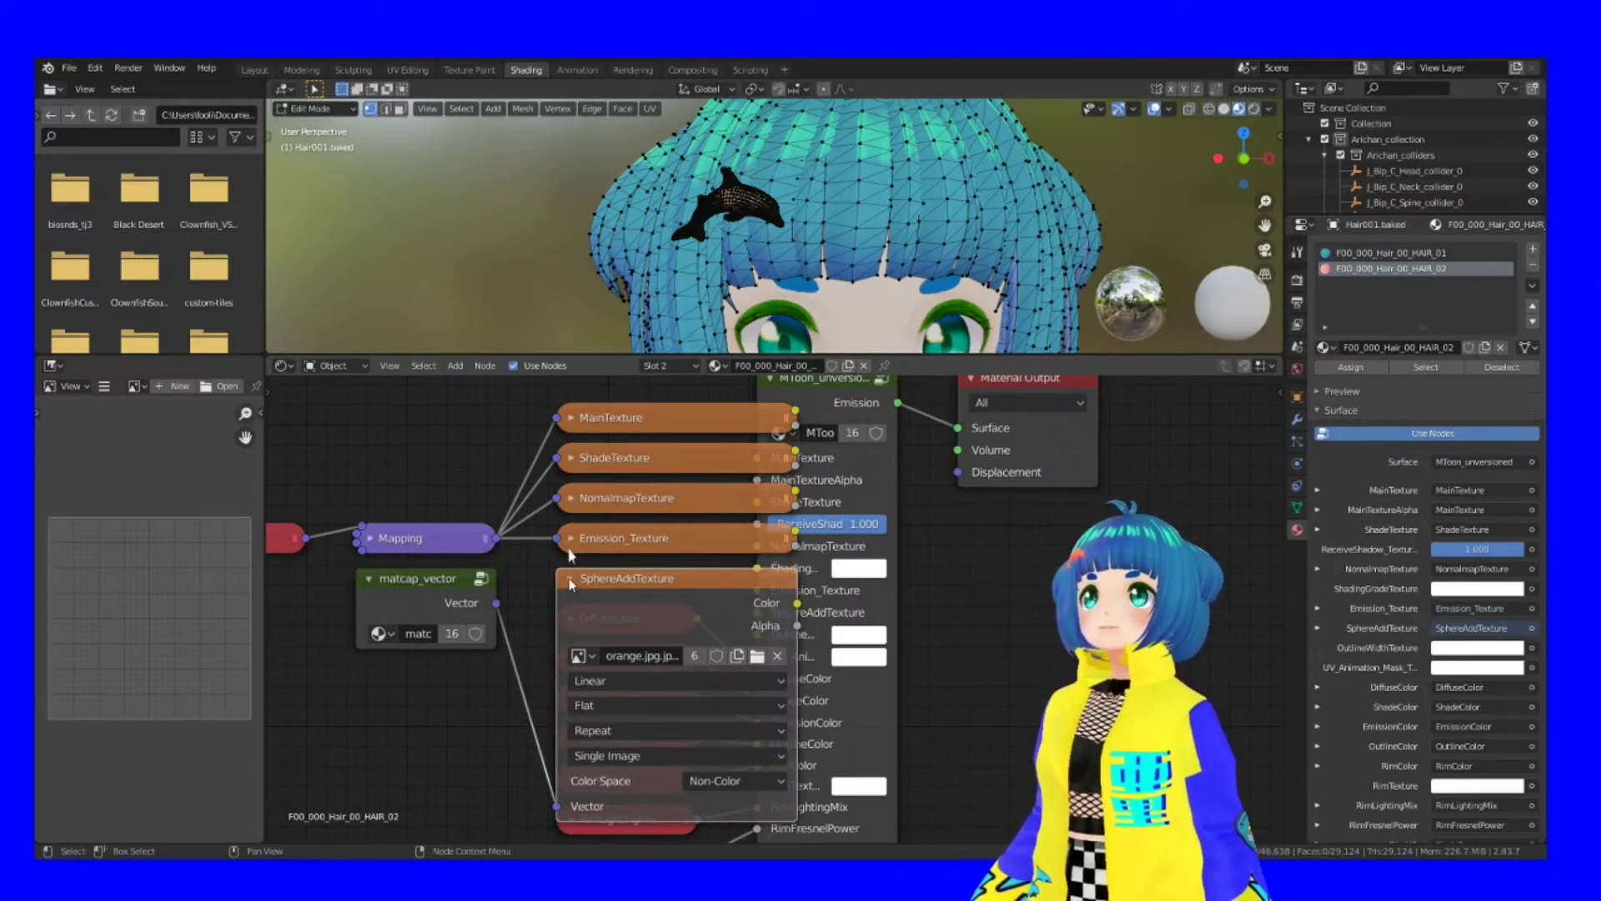
{"action": "left_click", "coordinate": [570, 579]}
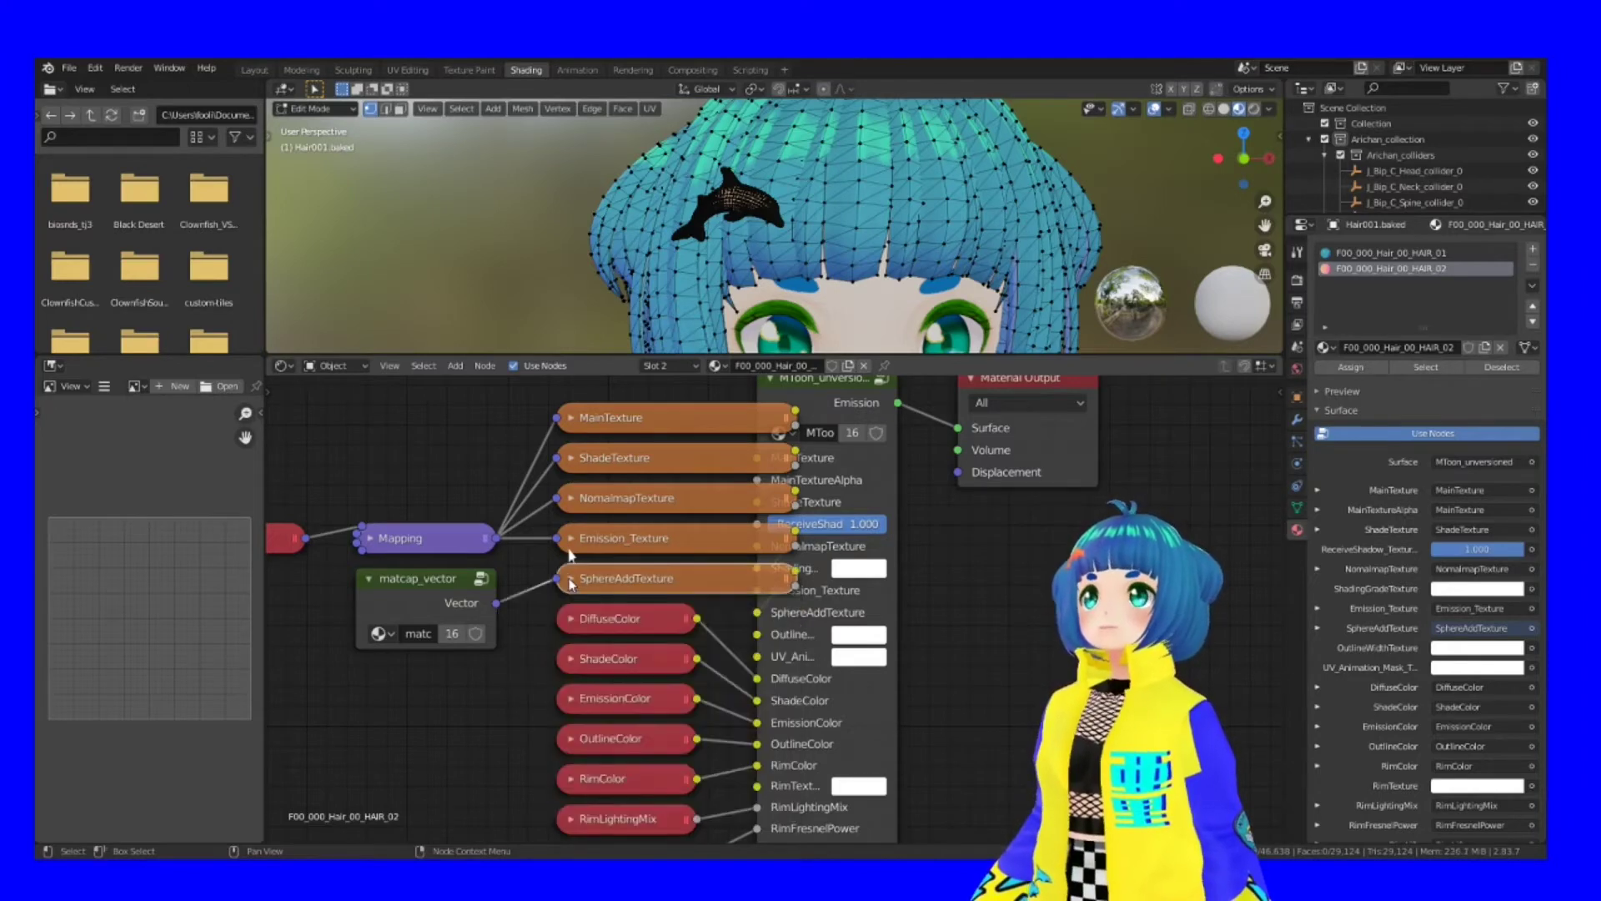
Examine the colours set in the DiffuseColor, ShadeColor, OutlineColor and RimColor nodes, collapsing each node again.
{"action": "scroll", "coordinate": [572, 658], "scroll_direction": "down", "scroll_amount": 3, "text": "shift"}
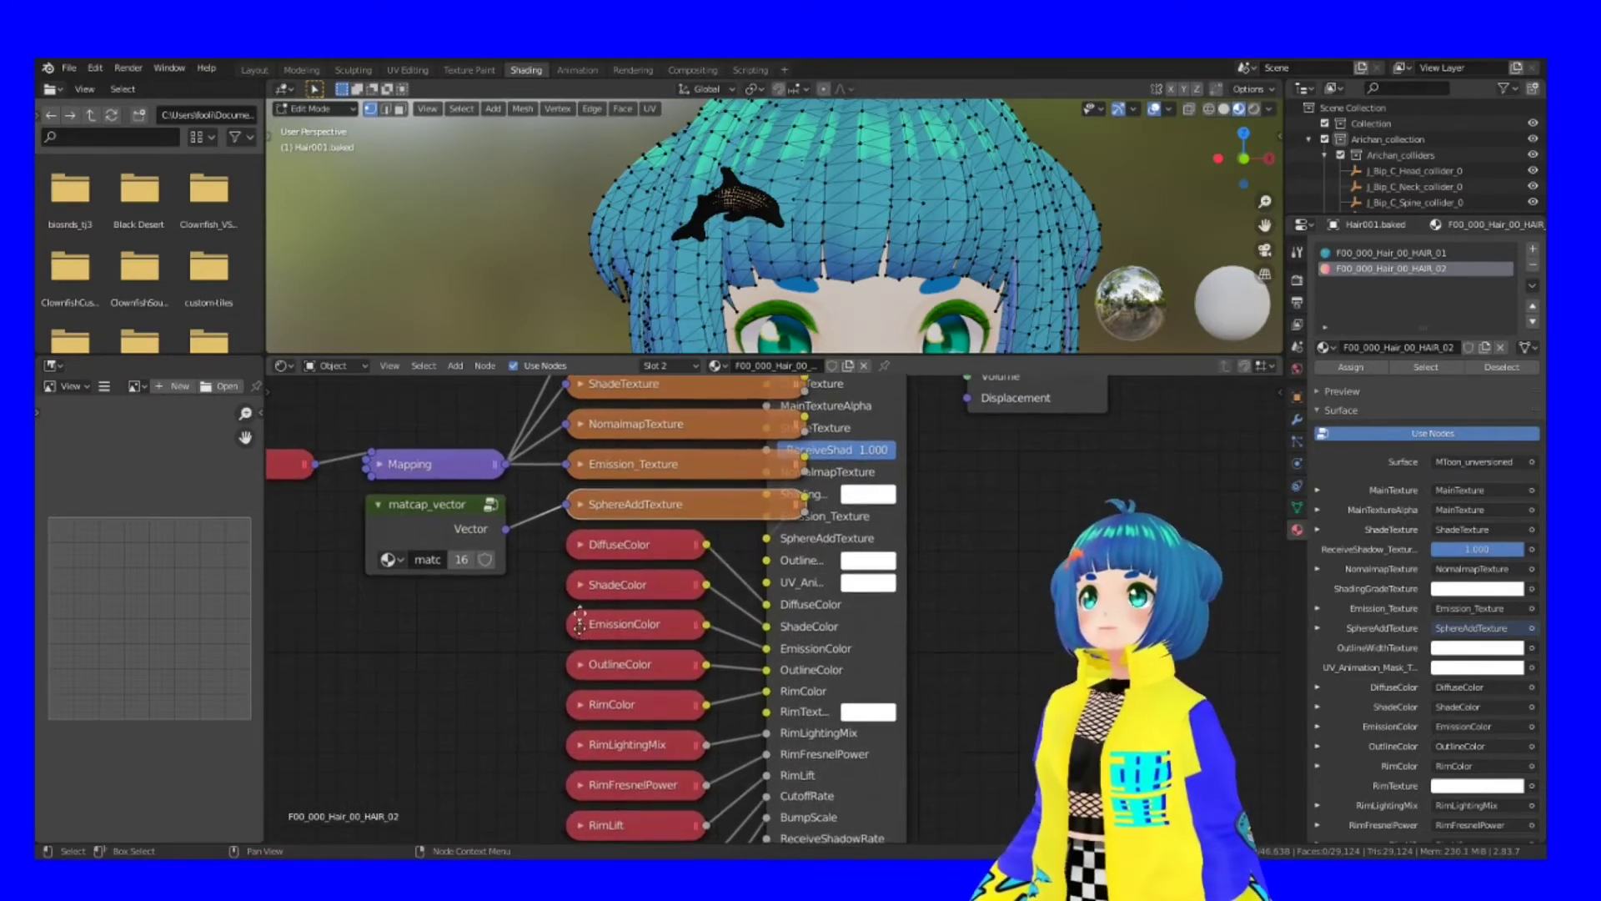
{"action": "left_click", "coordinate": [582, 540]}
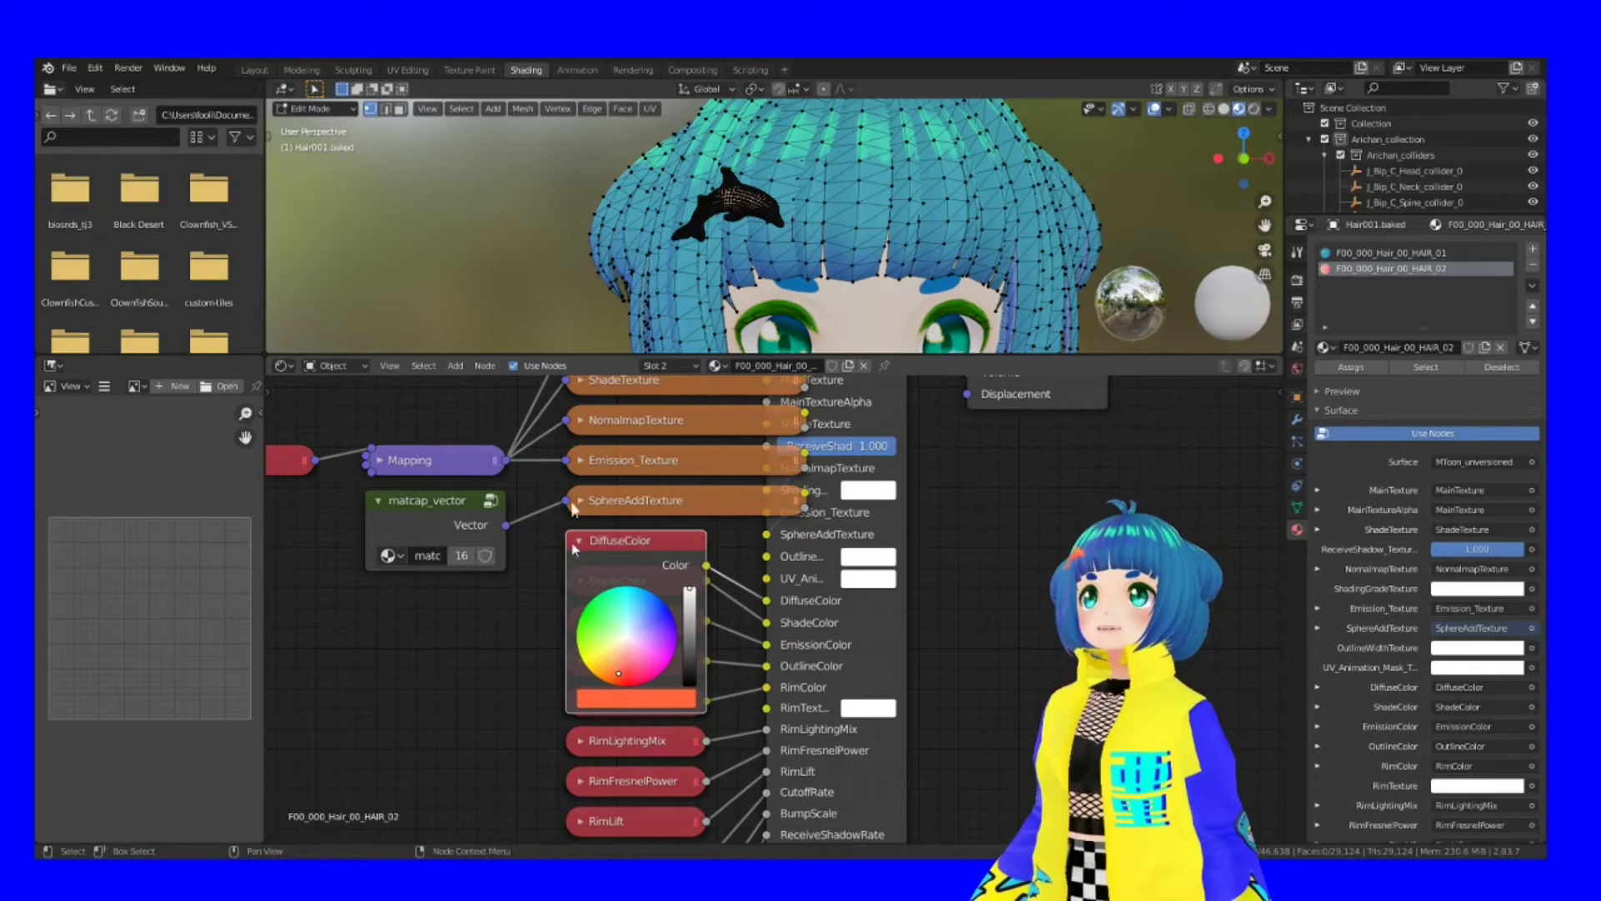
{"action": "left_click", "coordinate": [581, 540]}
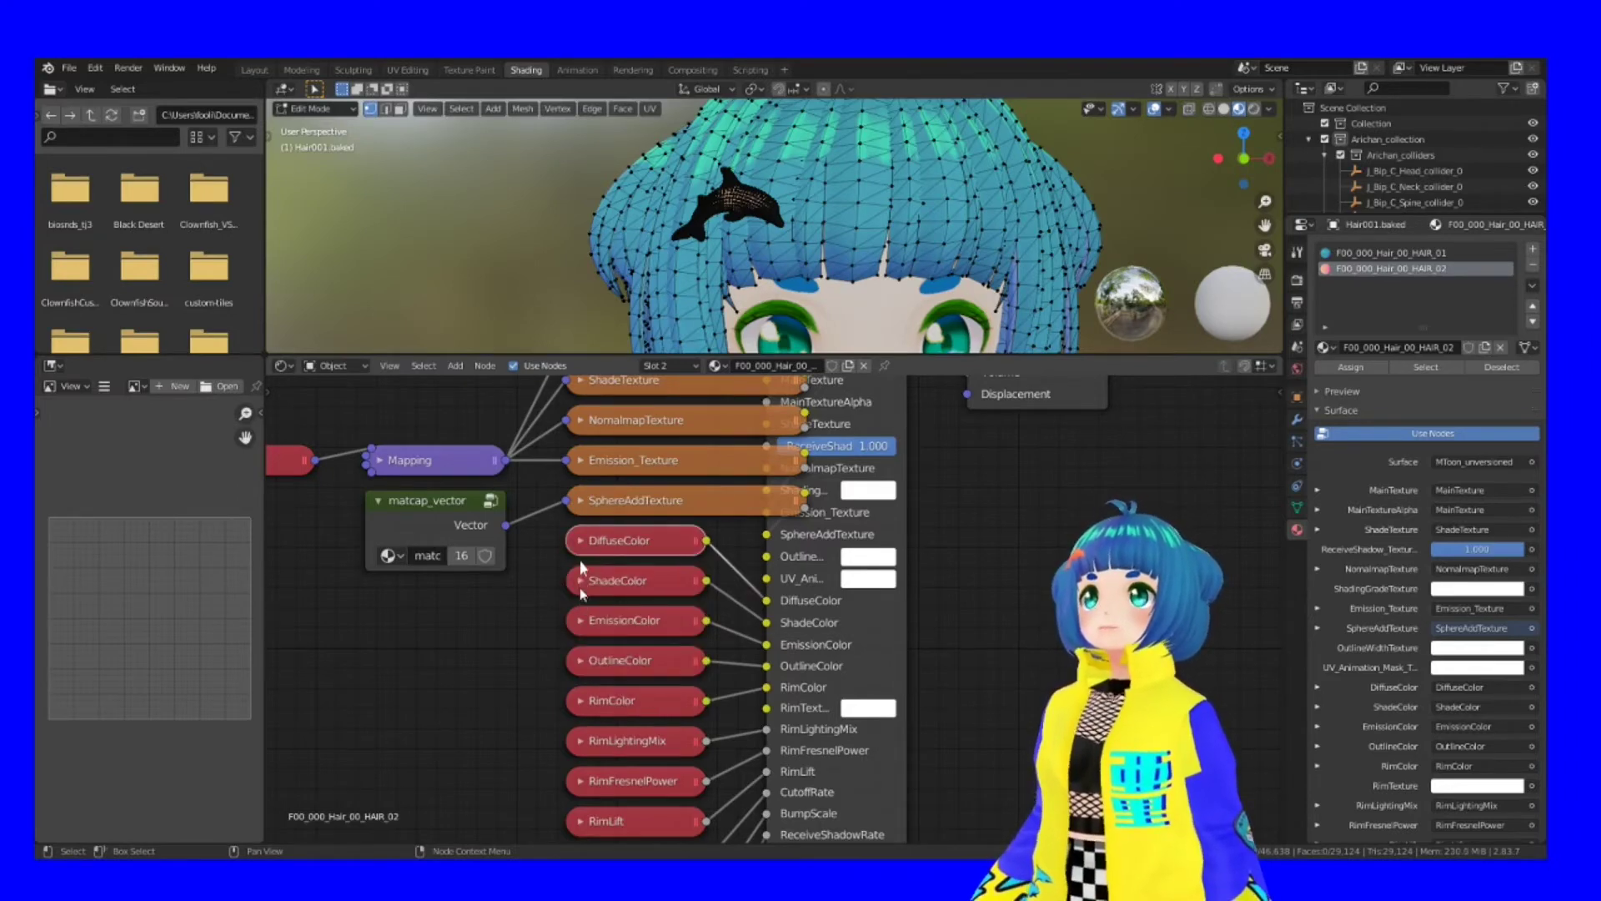
{"action": "left_click", "coordinate": [581, 581]}
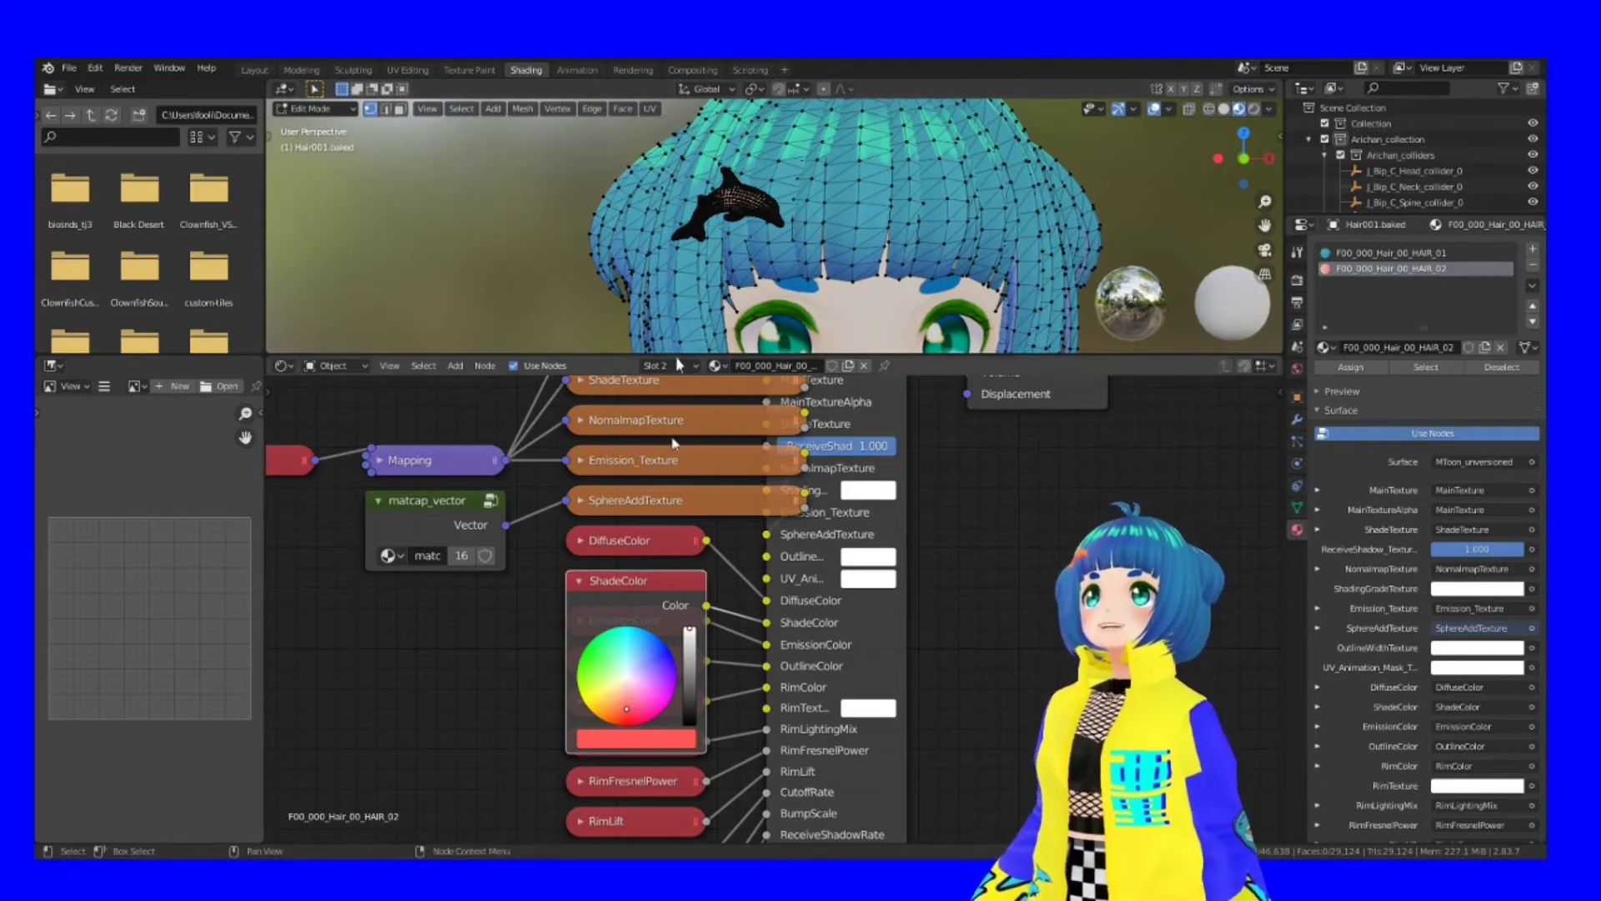
{"action": "left_click", "coordinate": [582, 580]}
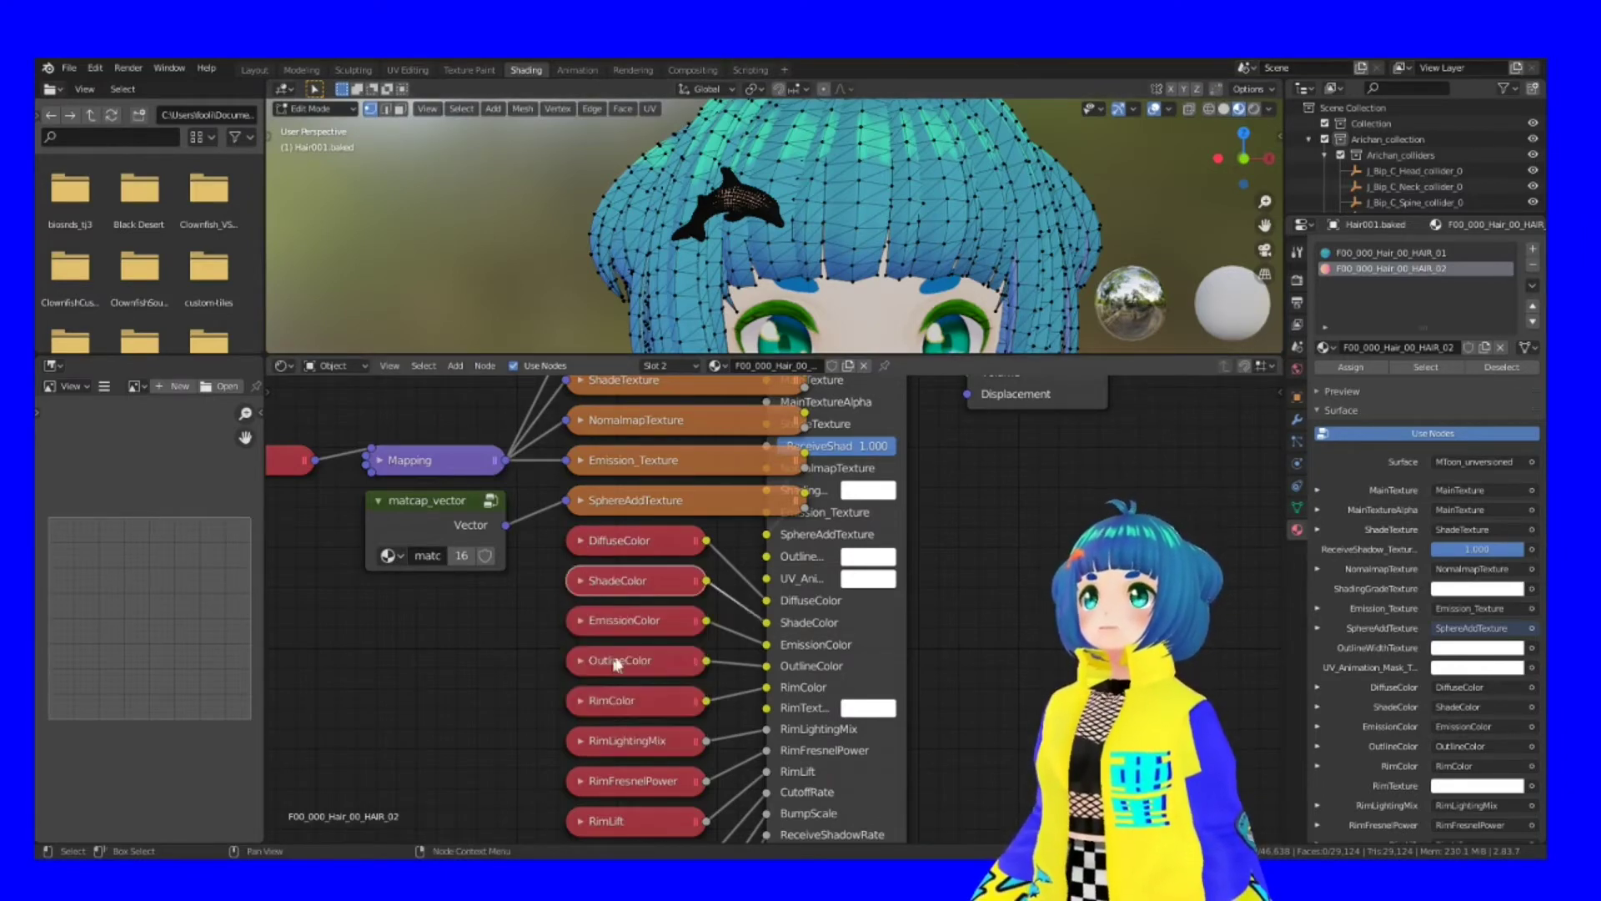
{"action": "left_click", "coordinate": [581, 660]}
{"action": "left_click", "coordinate": [581, 660]}
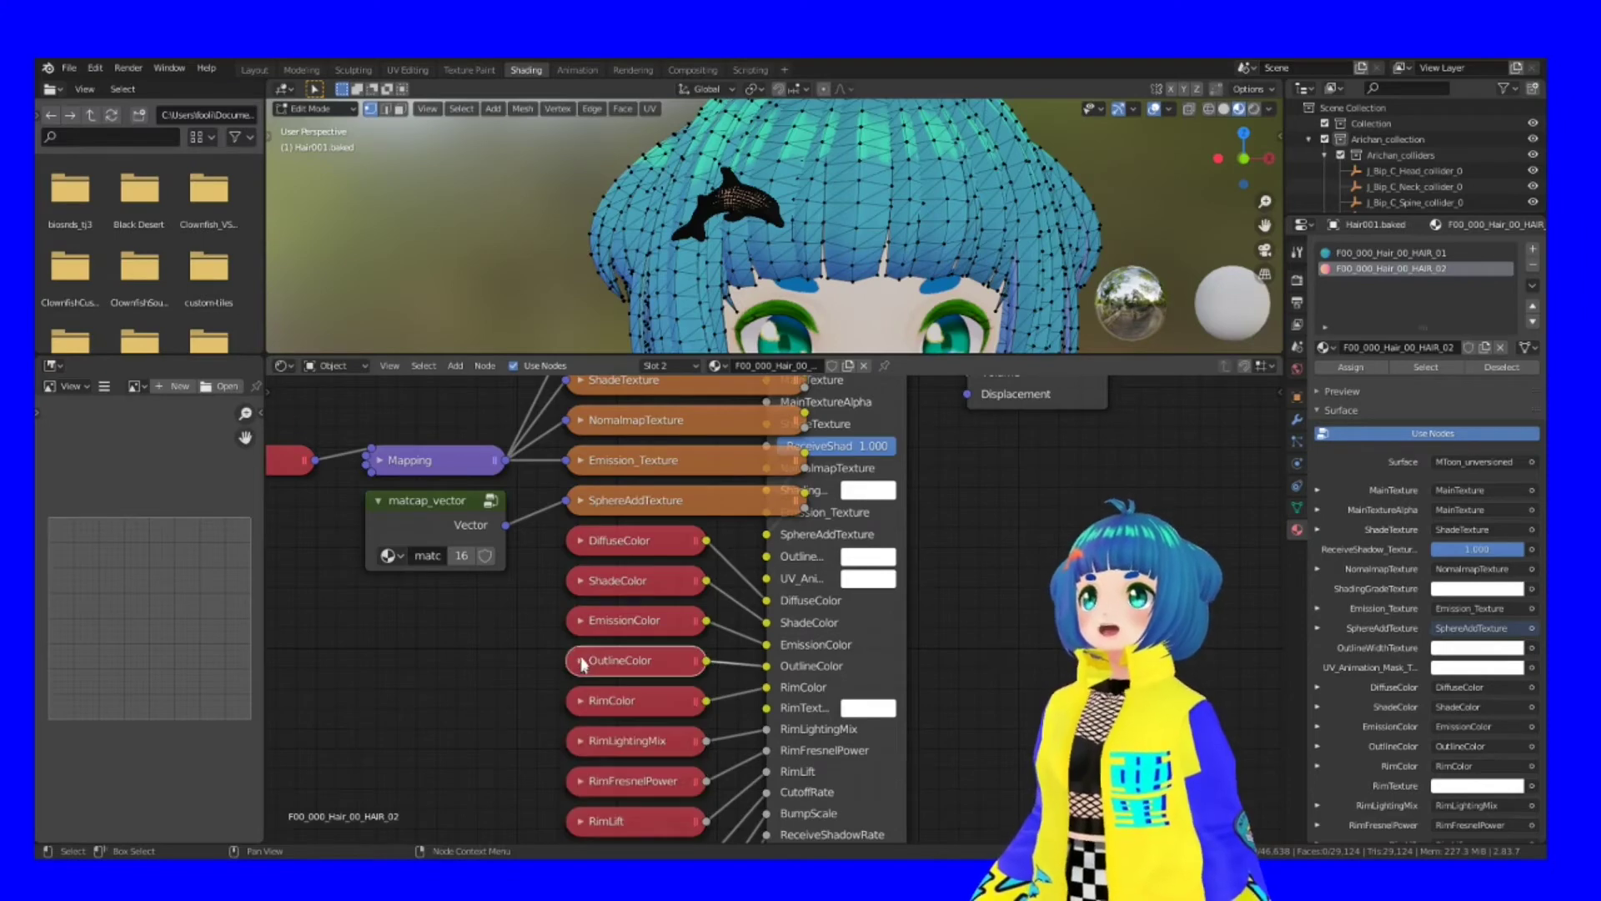
{"action": "scroll", "coordinate": [581, 660], "scroll_direction": "down", "scroll_amount": 3}
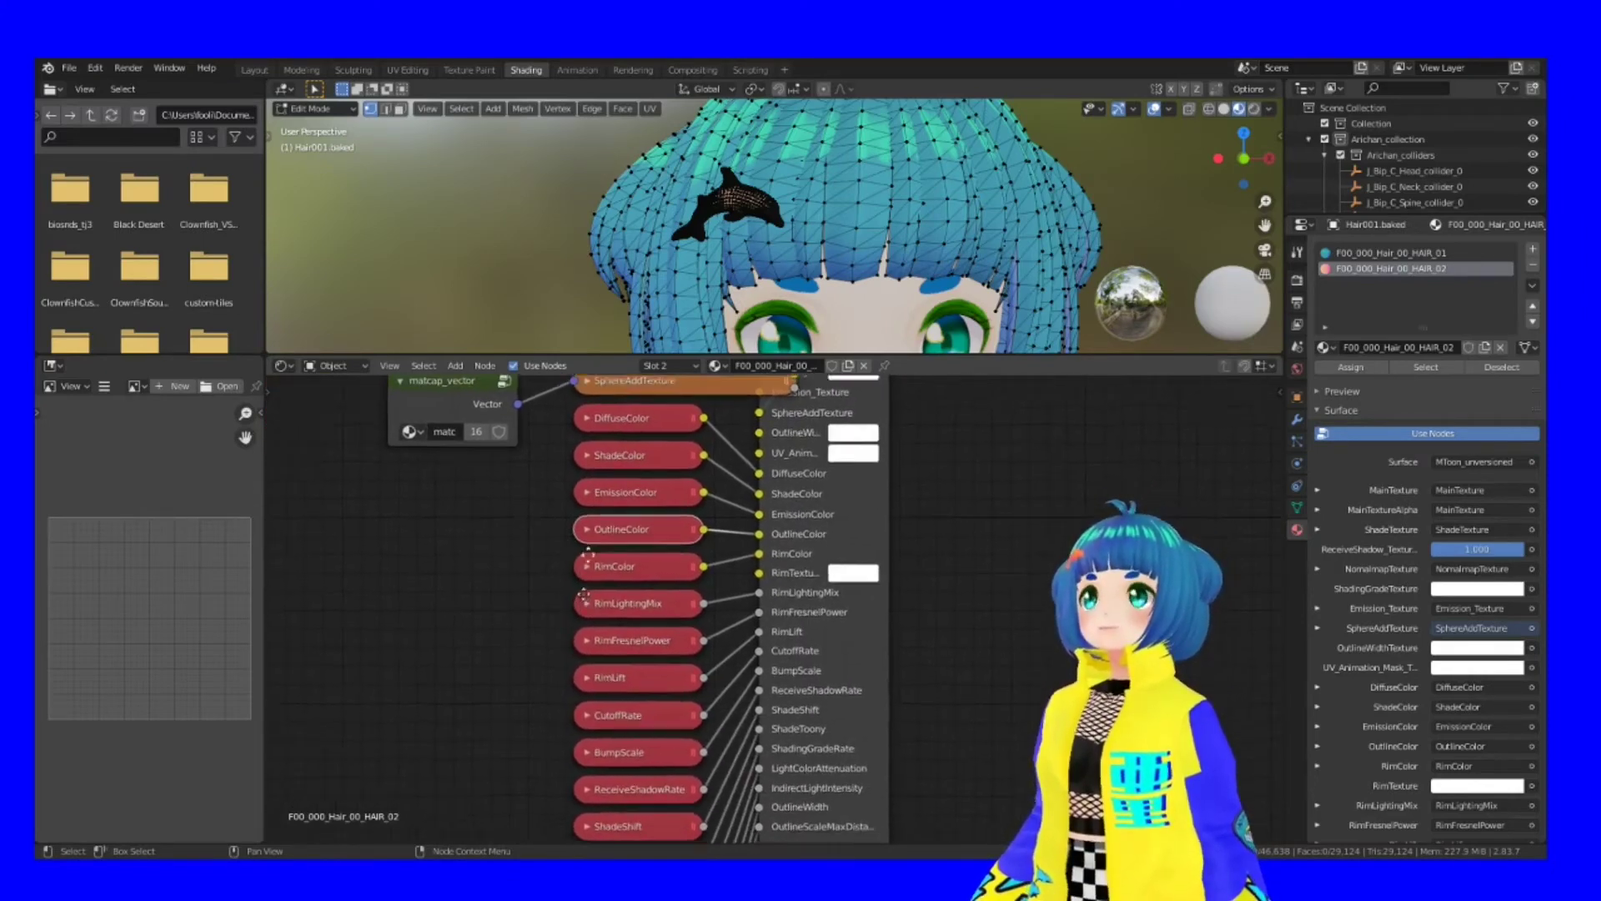
{"action": "left_click", "coordinate": [602, 541]}
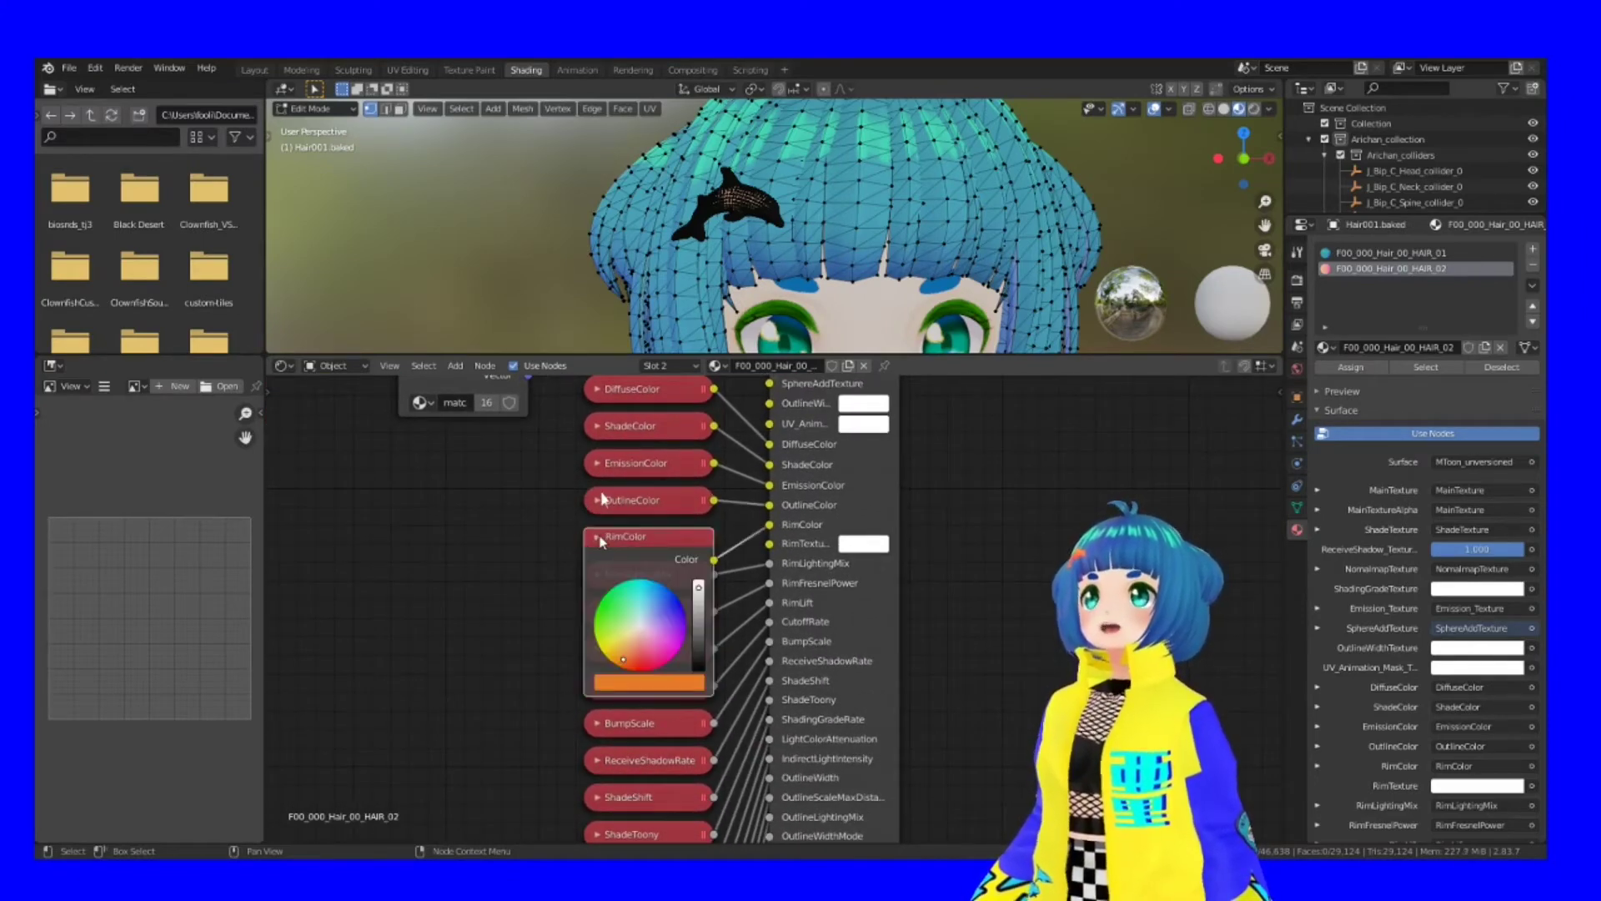
{"action": "left_click", "coordinate": [597, 538]}
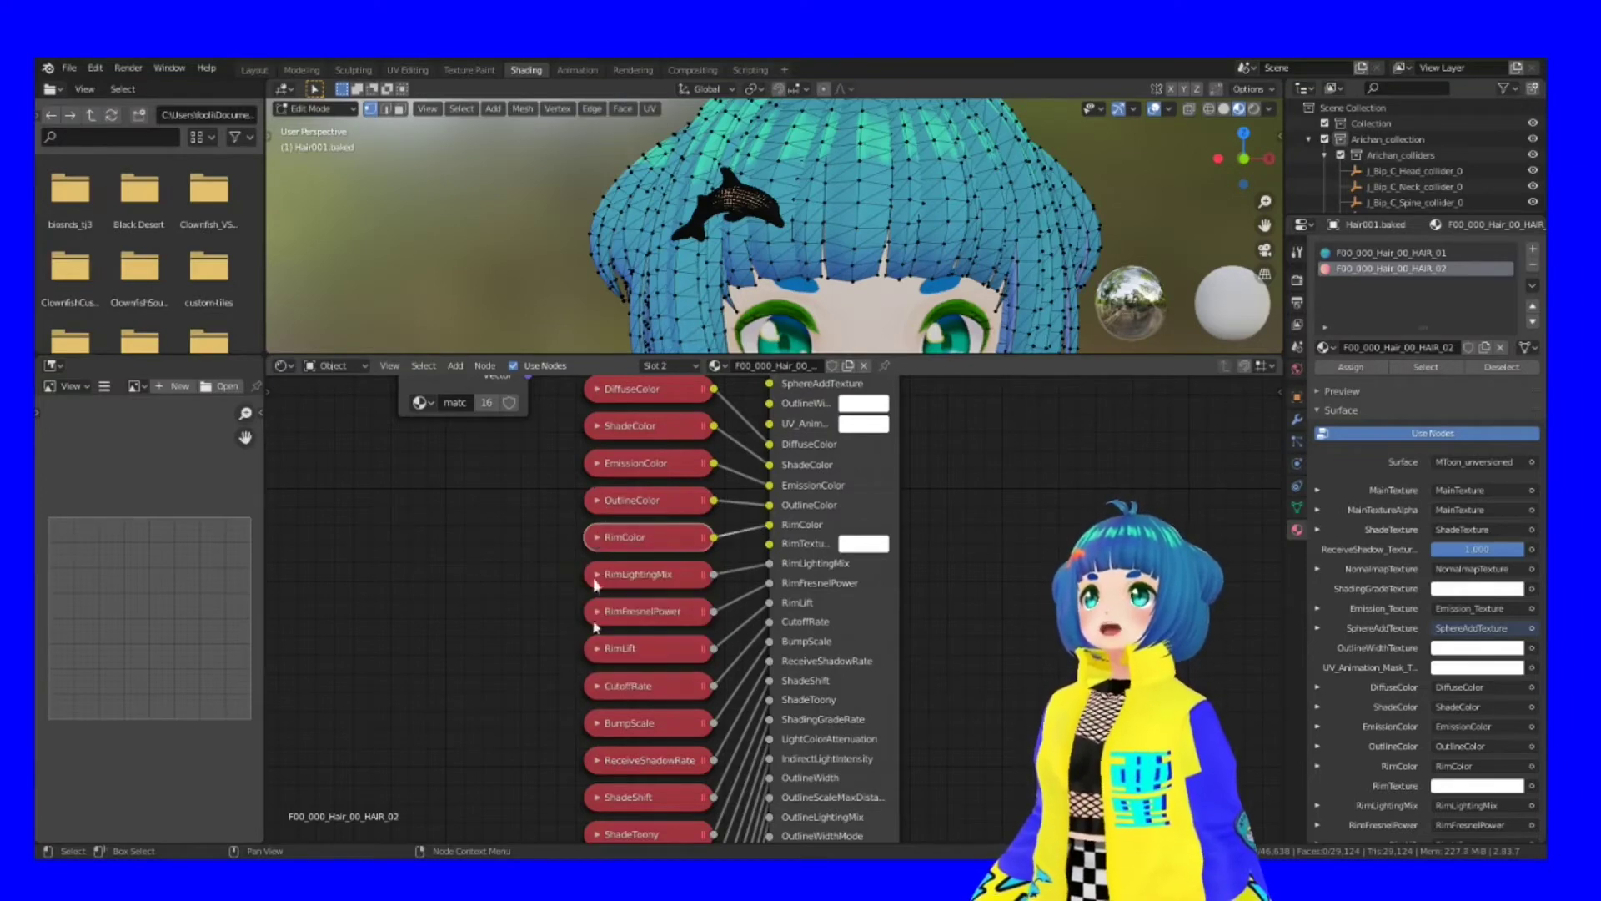
{"action": "middle_click_drag", "start_coordinate": [549, 727], "coordinate": [554, 717]}
{"action": "scroll", "coordinate": [589, 562], "scroll_direction": "up", "scroll_amount": 2}
{"action": "scroll", "coordinate": [603, 746], "scroll_direction": "down", "scroll_amount": 3}
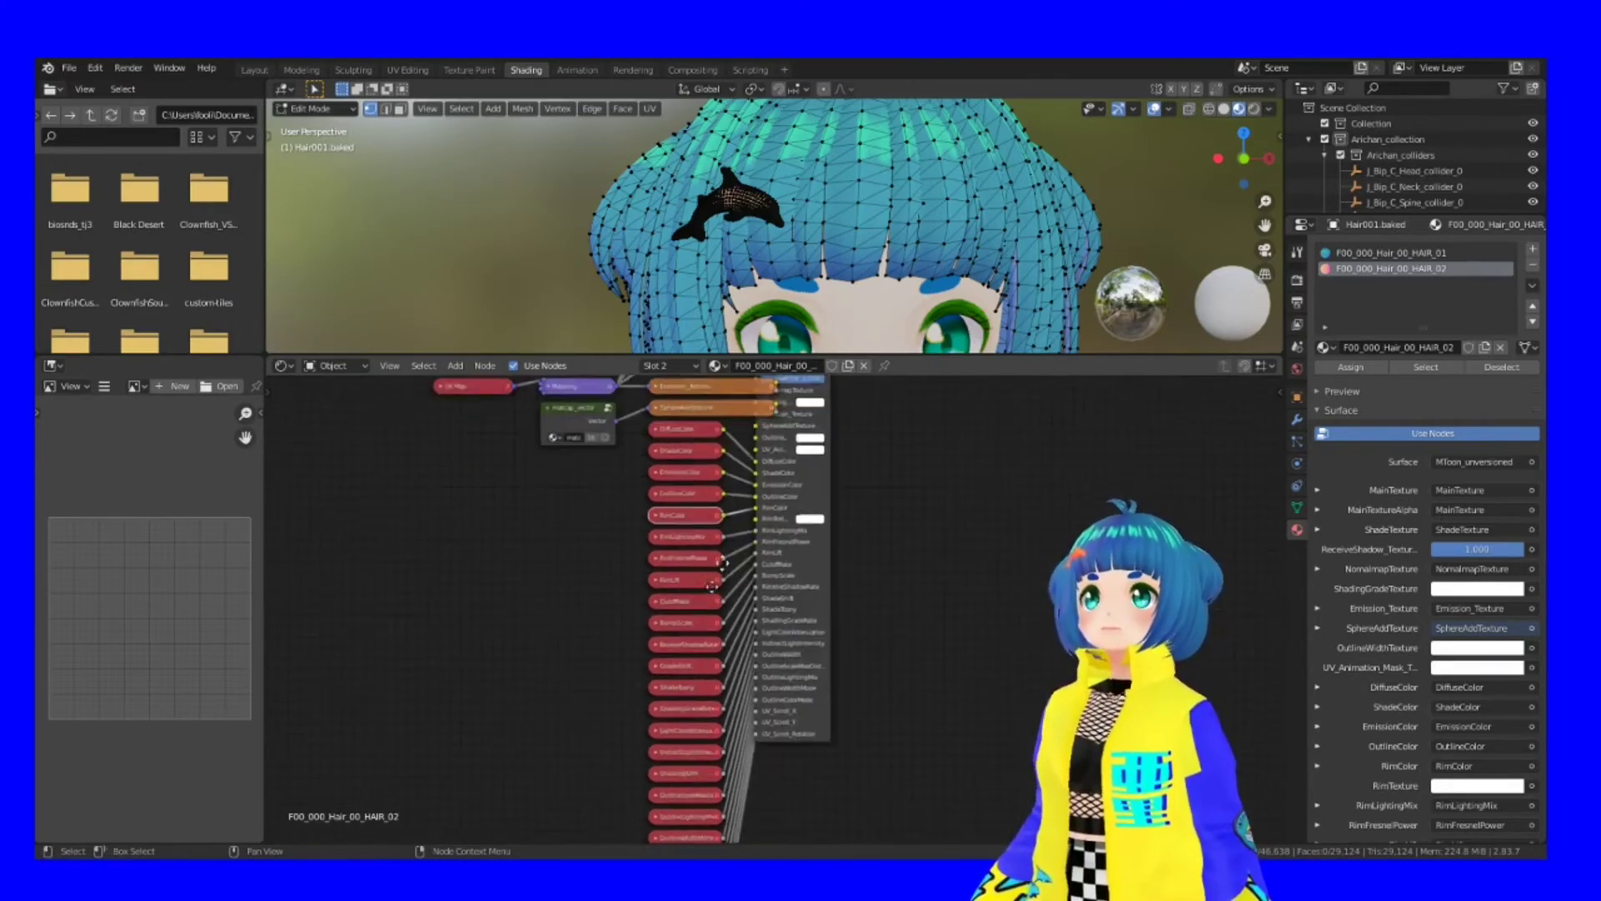
{"action": "scroll", "coordinate": [706, 772], "scroll_direction": "down", "scroll_amount": 2}
{"action": "scroll", "coordinate": [700, 602], "scroll_direction": "up", "scroll_amount": 2}
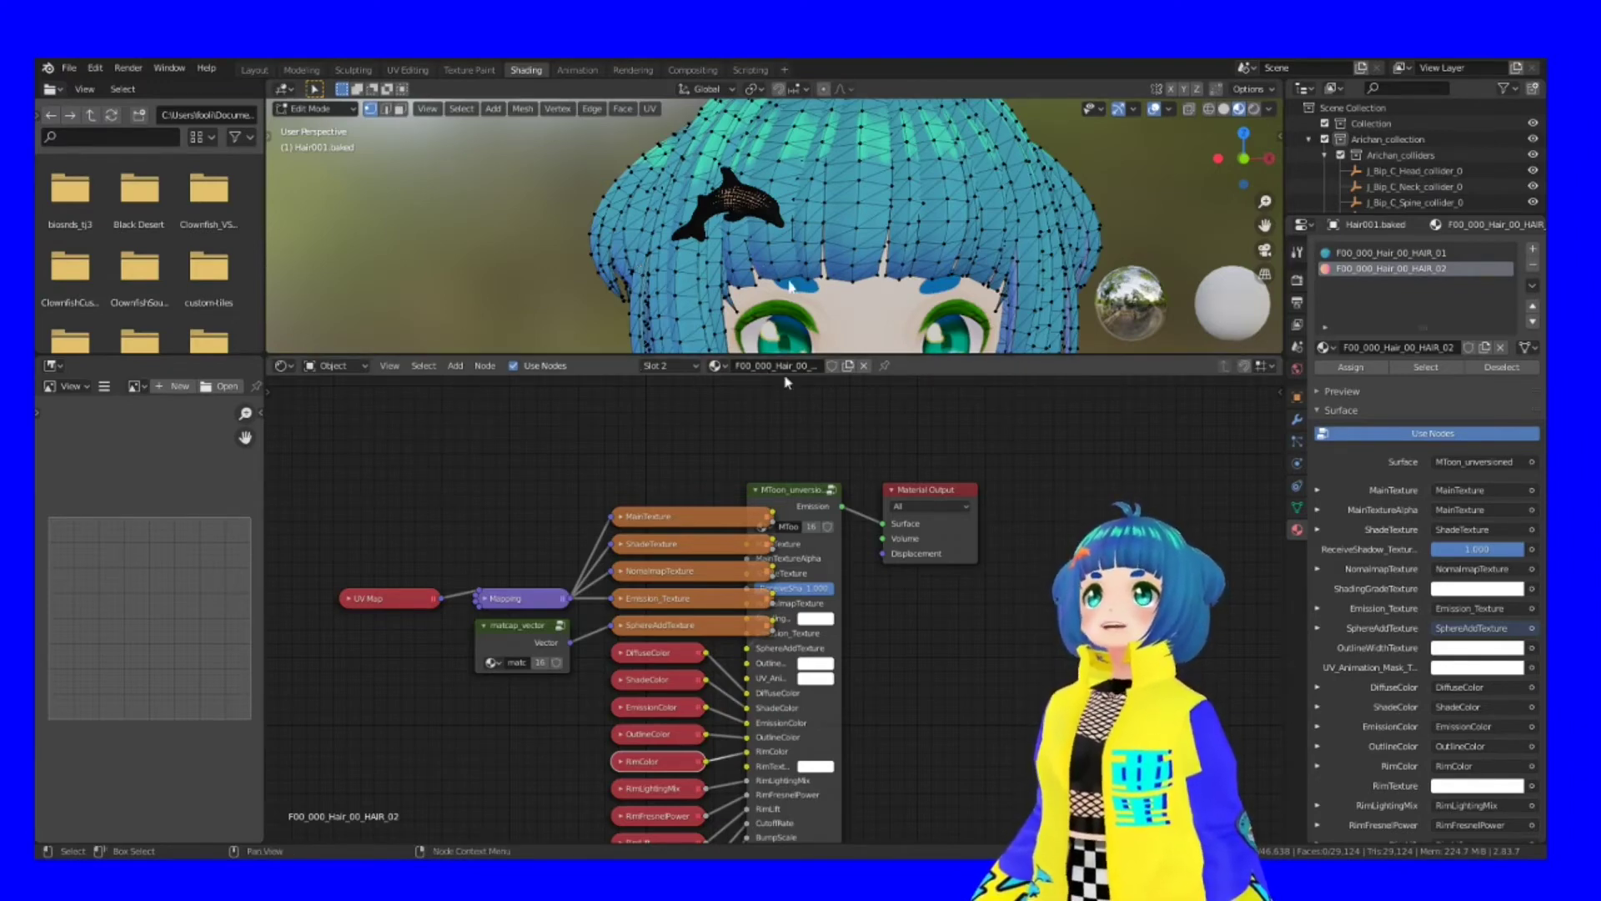
{"action": "left_click", "coordinate": [70, 67]}
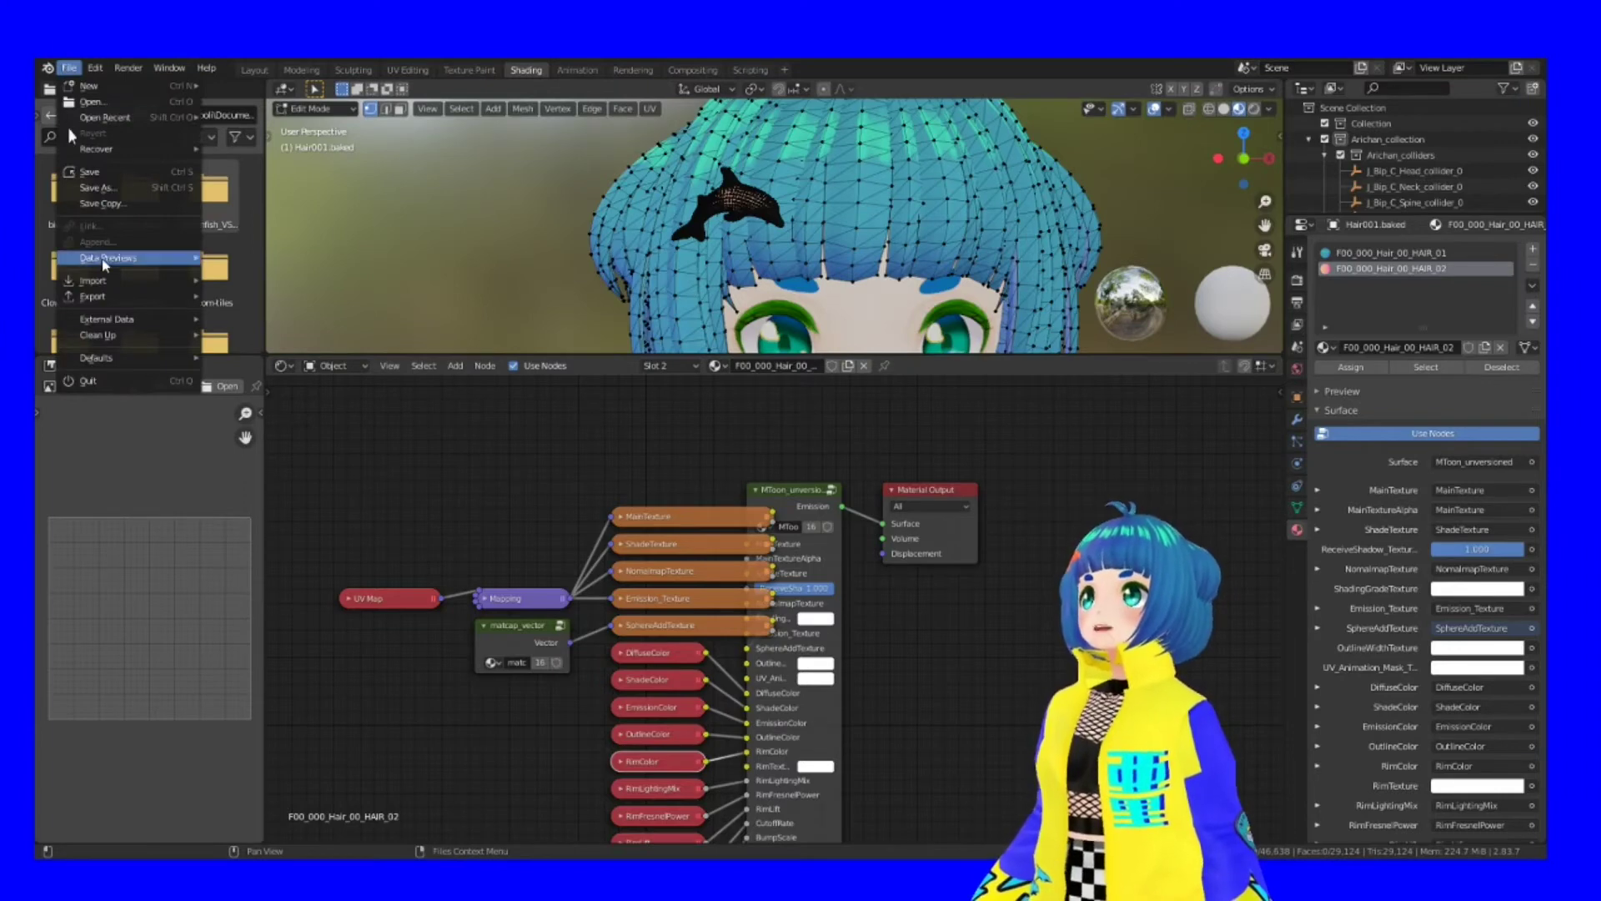
{"action": "mouse_move", "coordinate": [94, 281]}
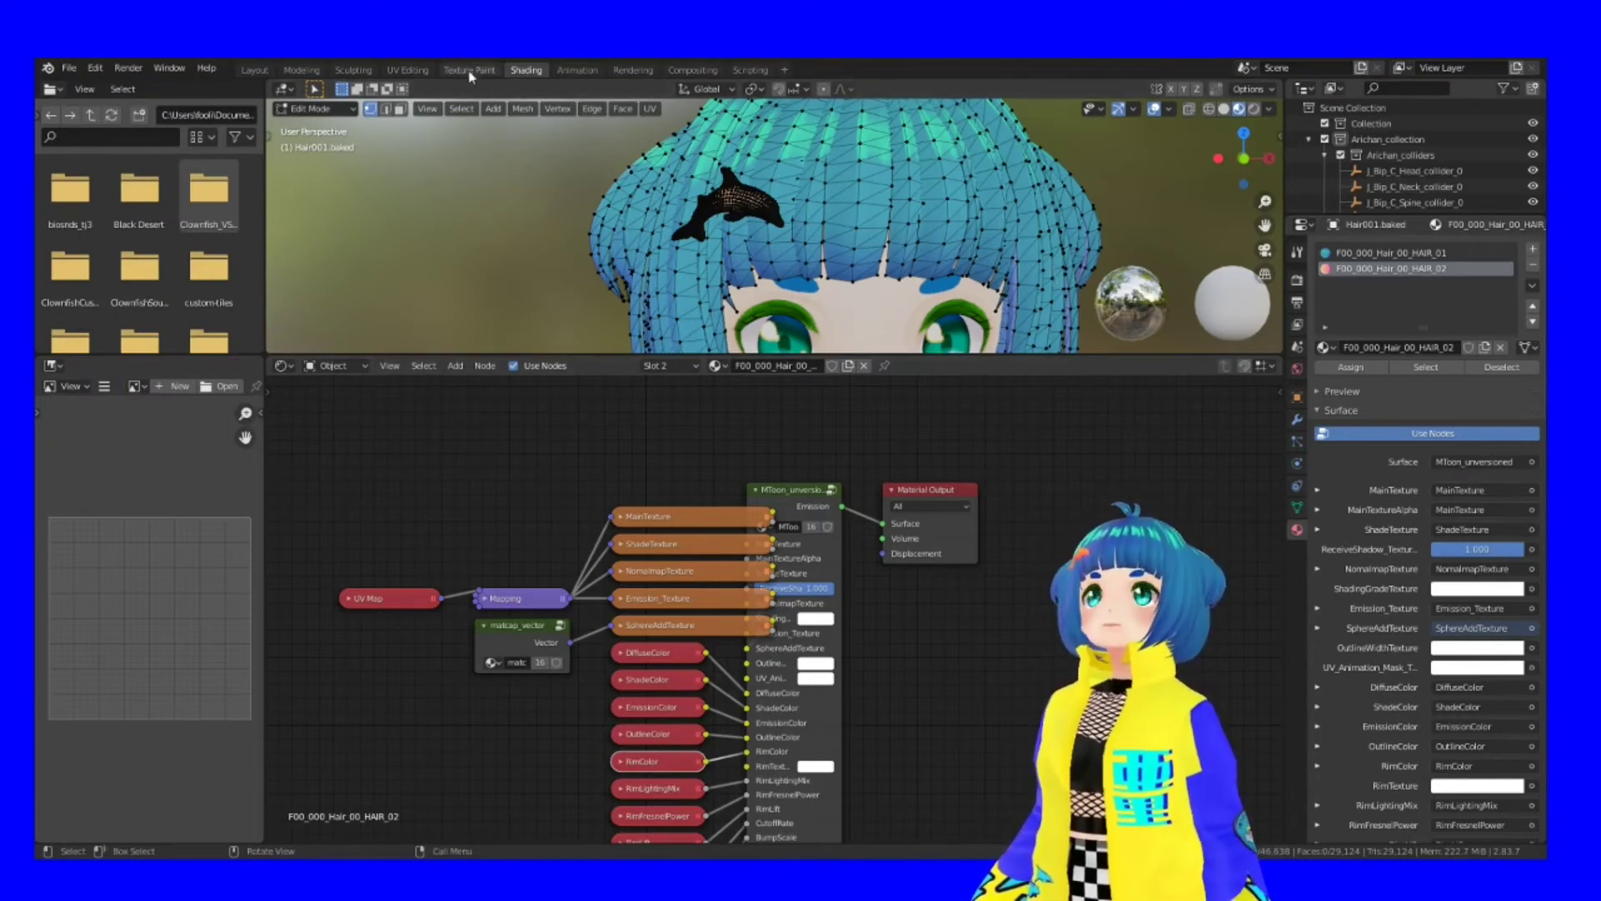
Switch to the Modeling workspace and frame the character's head with the dolphin hair clip in view.
{"action": "left_click", "coordinate": [407, 70]}
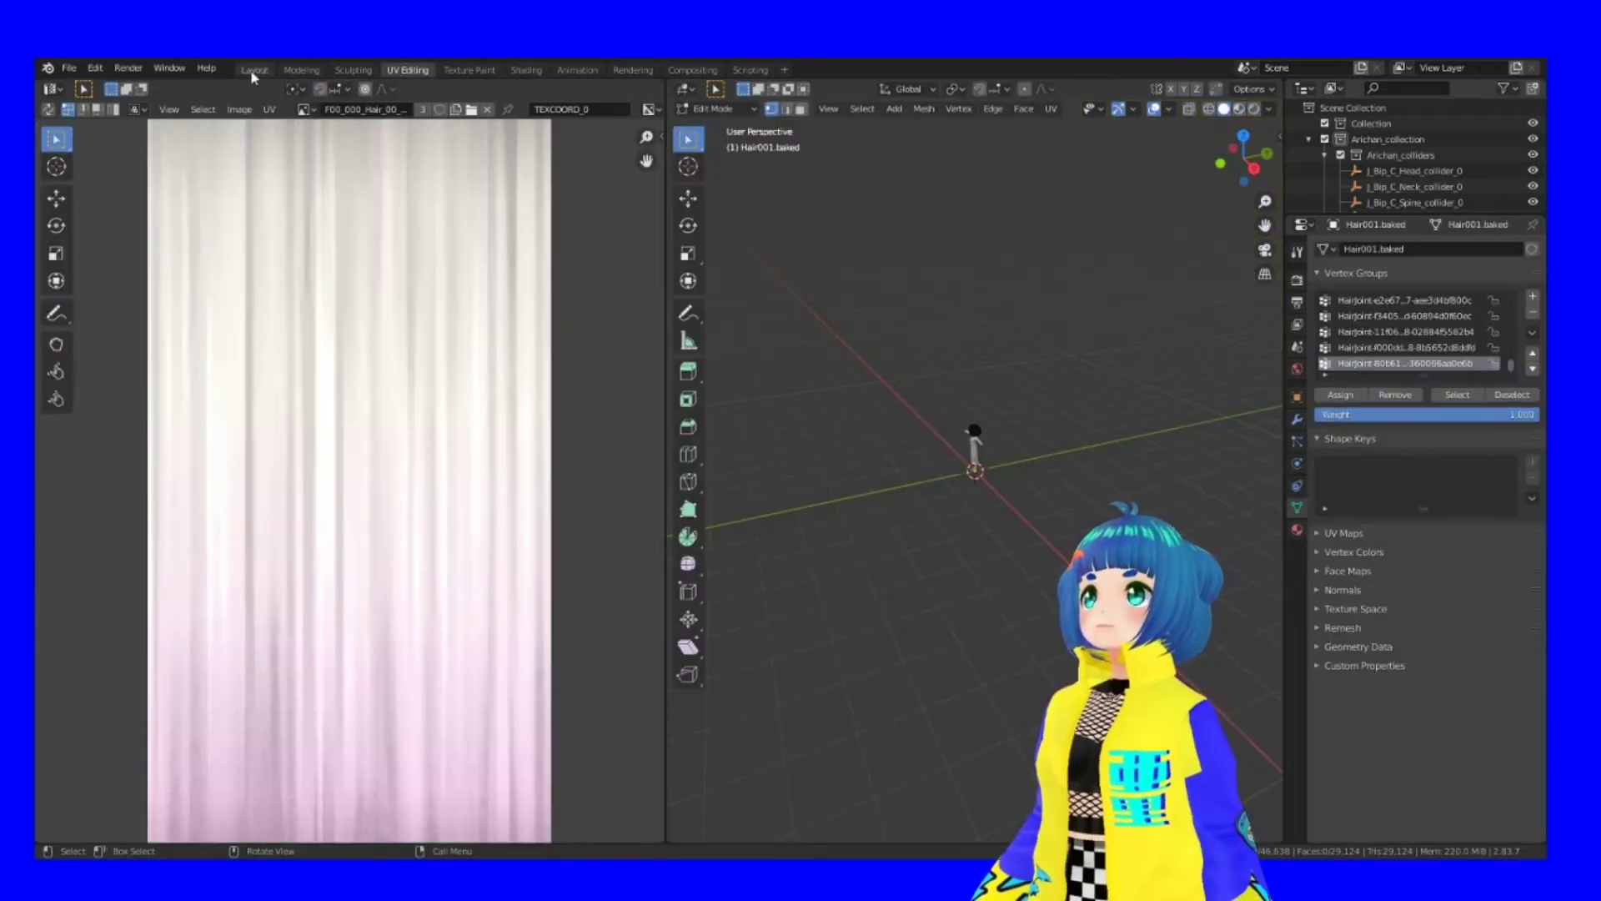
{"action": "left_click", "coordinate": [301, 70]}
{"action": "scroll", "coordinate": [623, 415], "scroll_direction": "up", "scroll_amount": 5}
{"action": "middle_click_drag", "start_coordinate": [536, 268], "coordinate": [775, 223]}
{"action": "scroll", "coordinate": [649, 288], "scroll_direction": "up", "scroll_amount": 3}
{"action": "scroll", "coordinate": [775, 224], "scroll_direction": "up", "scroll_amount": 4}
{"action": "key", "text": "KP_Decimal"}
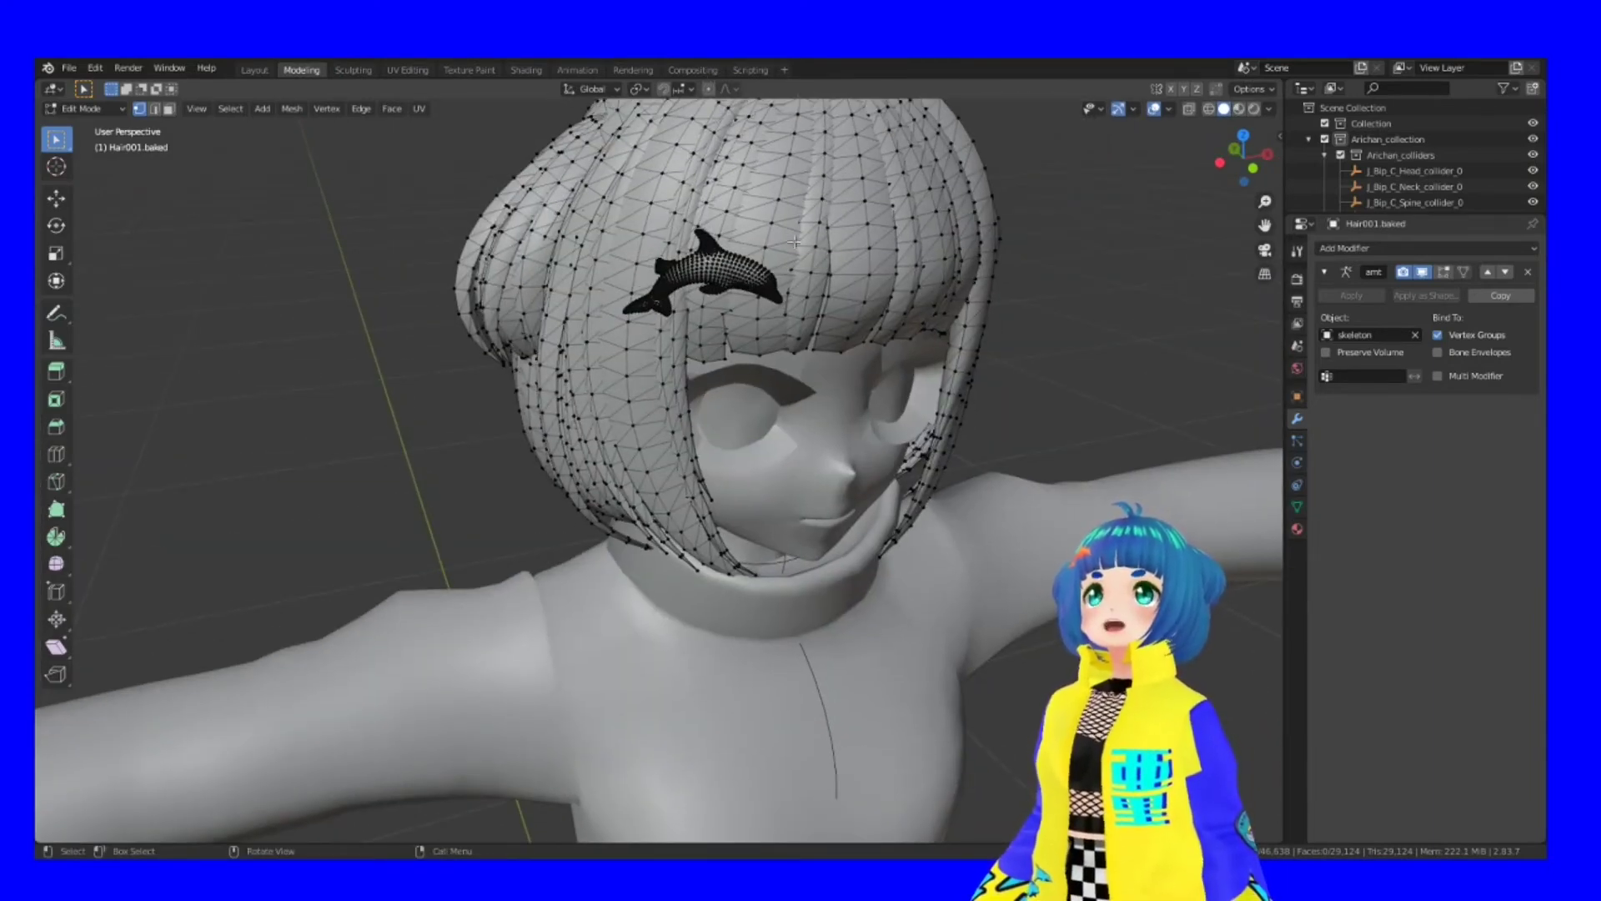
{"action": "middle_click_drag", "start_coordinate": [794, 242], "coordinate": [776, 275]}
{"action": "scroll", "coordinate": [776, 276], "scroll_direction": "up", "scroll_amount": 4}
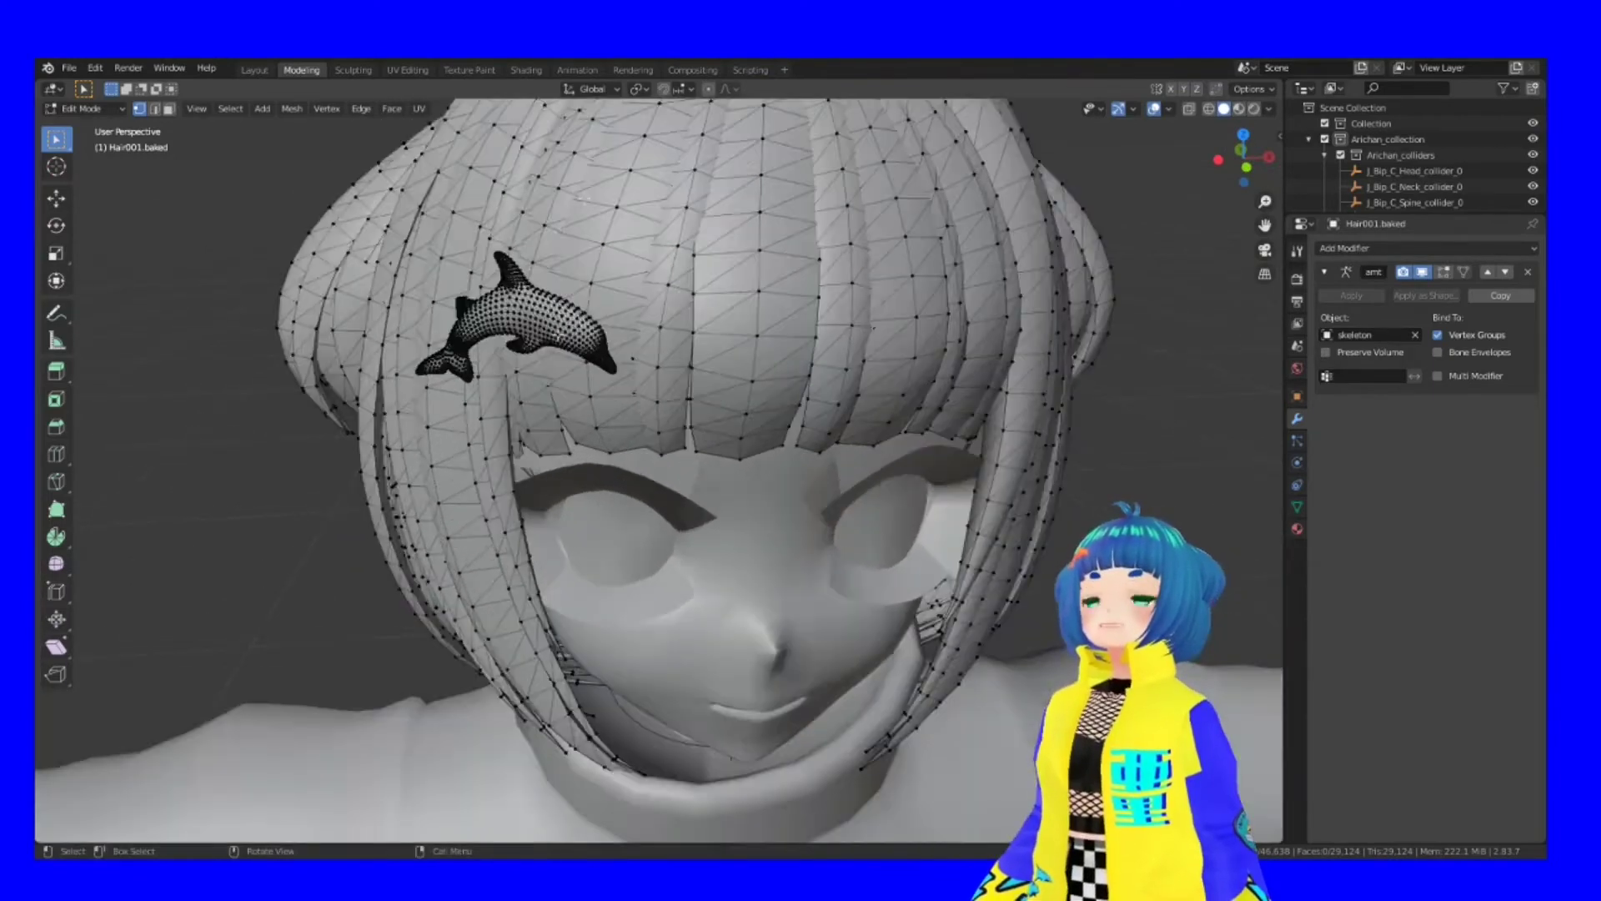
{"action": "scroll", "coordinate": [744, 308], "scroll_direction": "up", "scroll_amount": 3}
{"action": "scroll", "coordinate": [744, 307], "scroll_direction": "down", "scroll_amount": 4}
{"action": "middle_click_drag", "start_coordinate": [718, 317], "coordinate": [744, 308]}
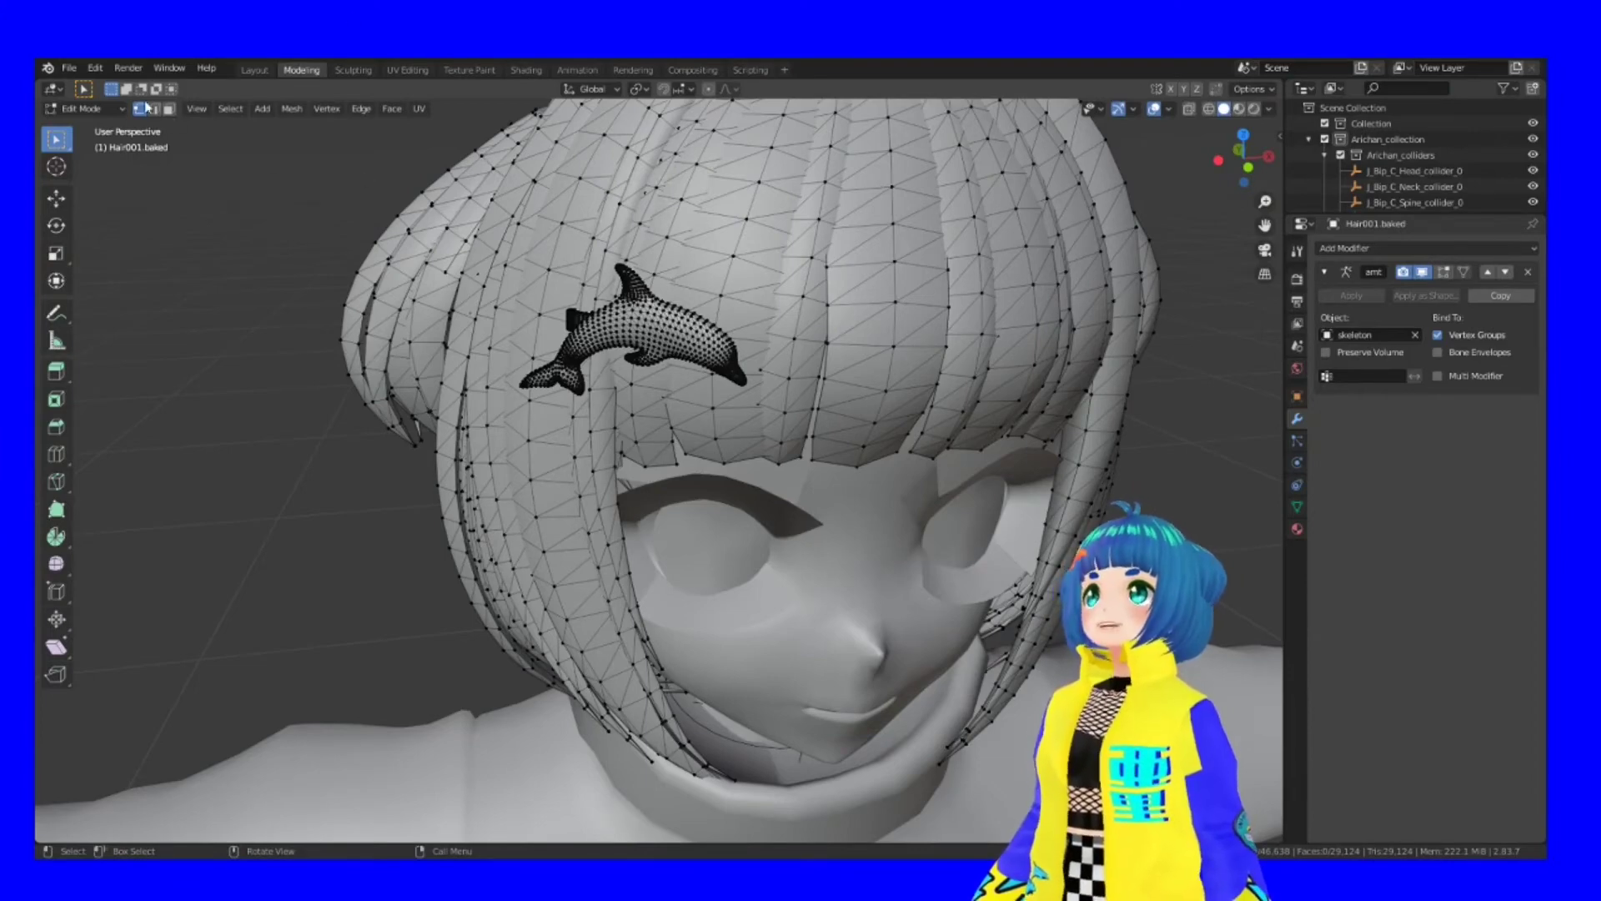
Look through the available import formats for Wavefront (.obj).
{"action": "left_click", "coordinate": [69, 68]}
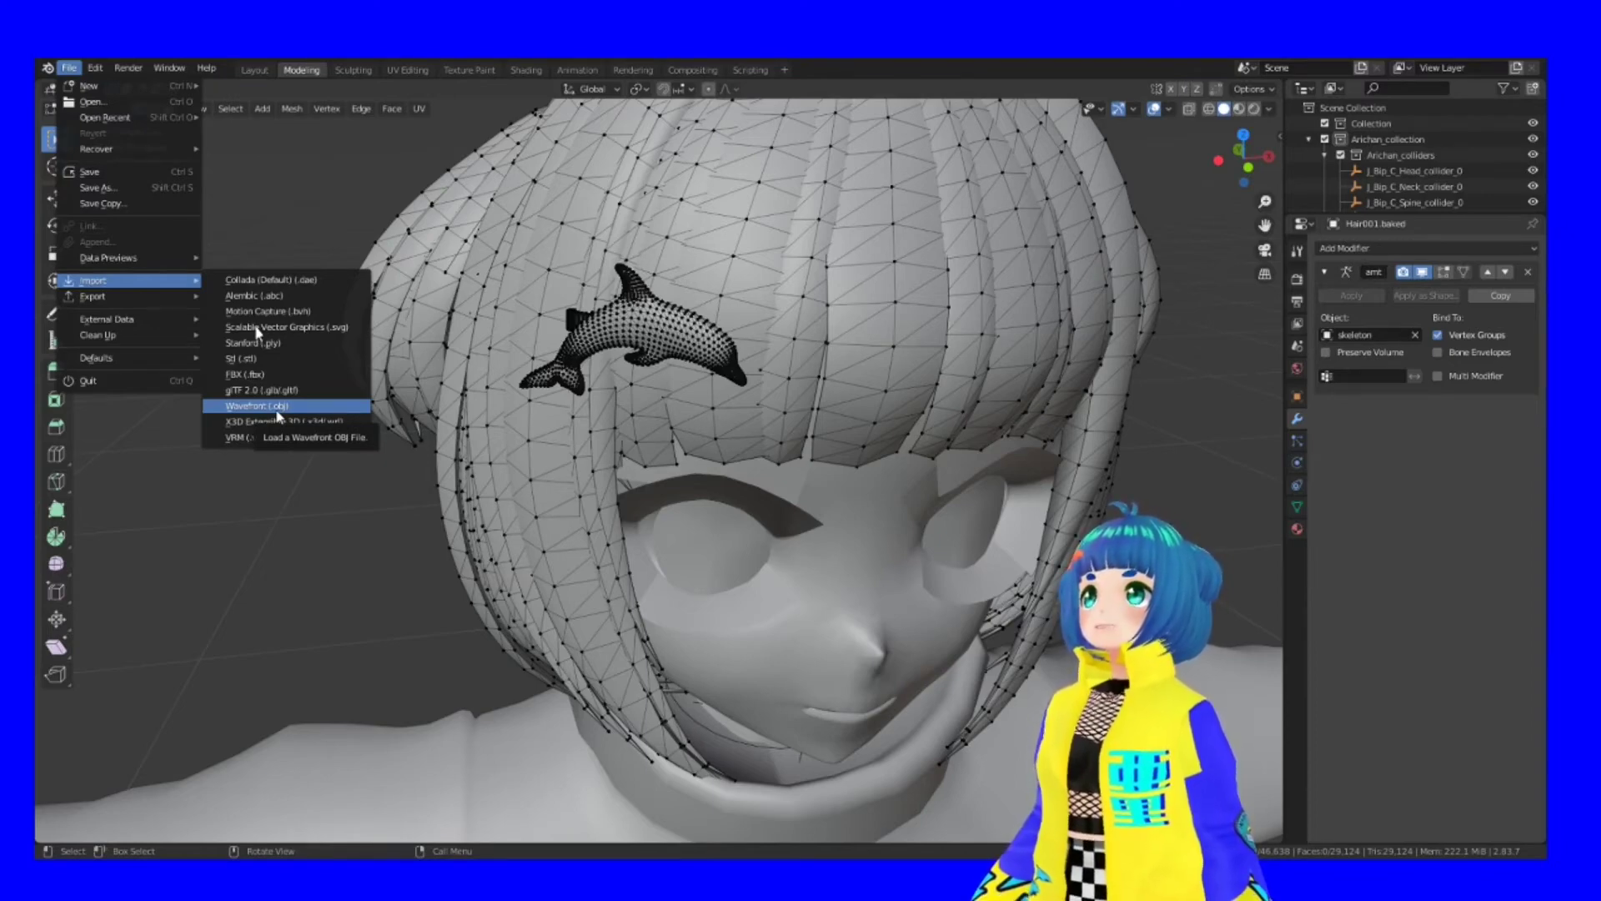
{"action": "left_click", "coordinate": [276, 409]}
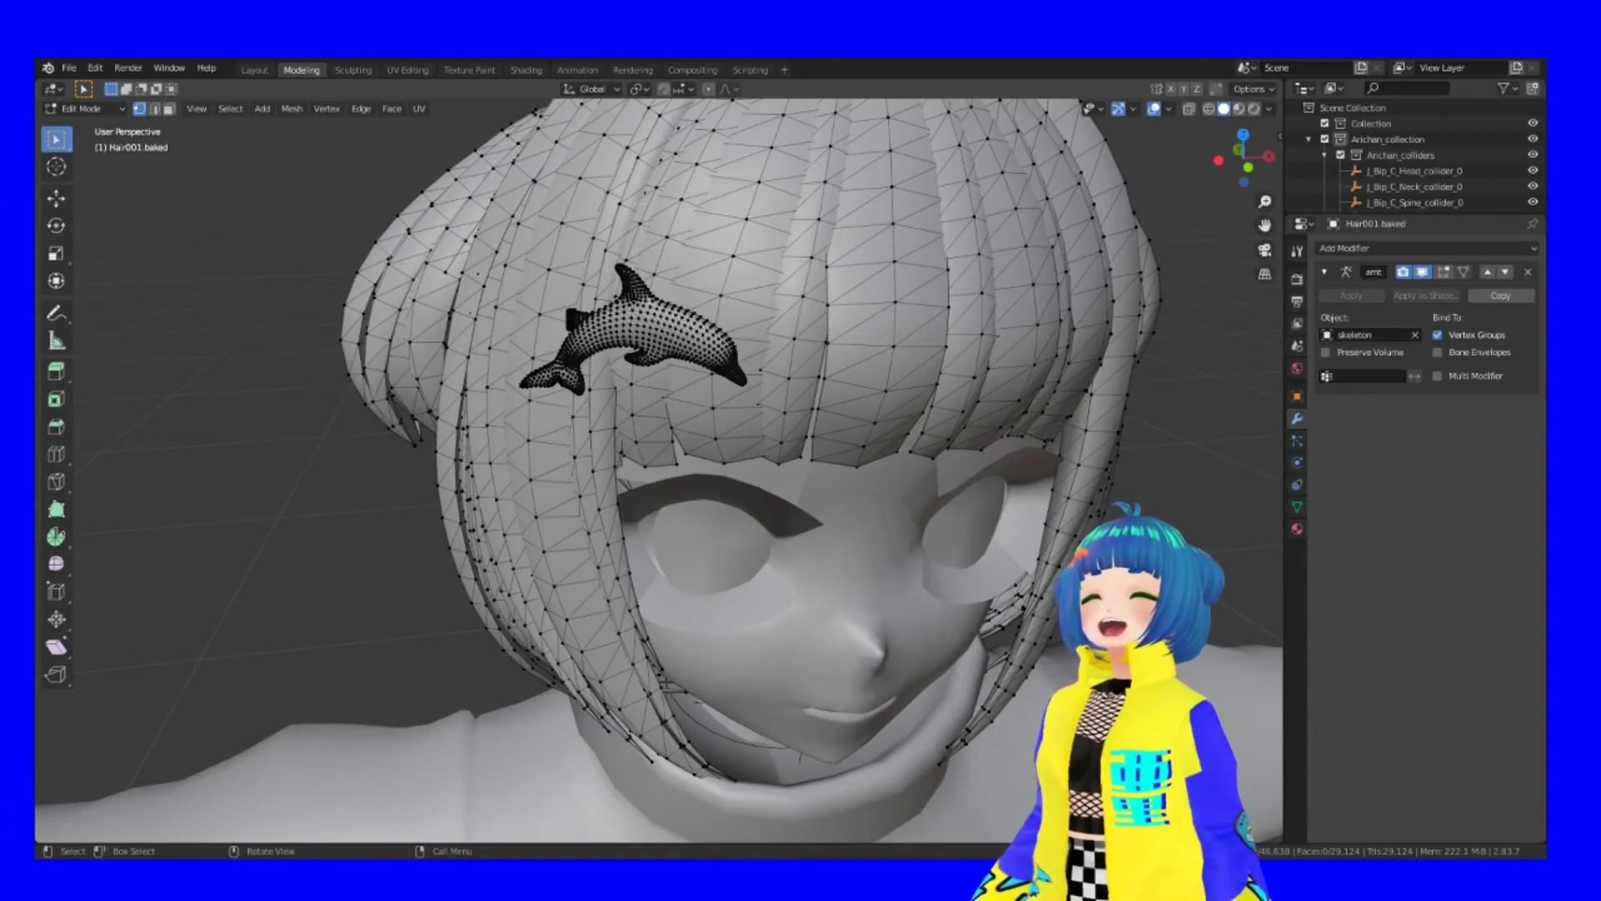
Select the dolphin hair clip's entire linked geometry in the hair mesh.
{"action": "scroll", "coordinate": [651, 317], "scroll_direction": "down", "scroll_amount": 3}
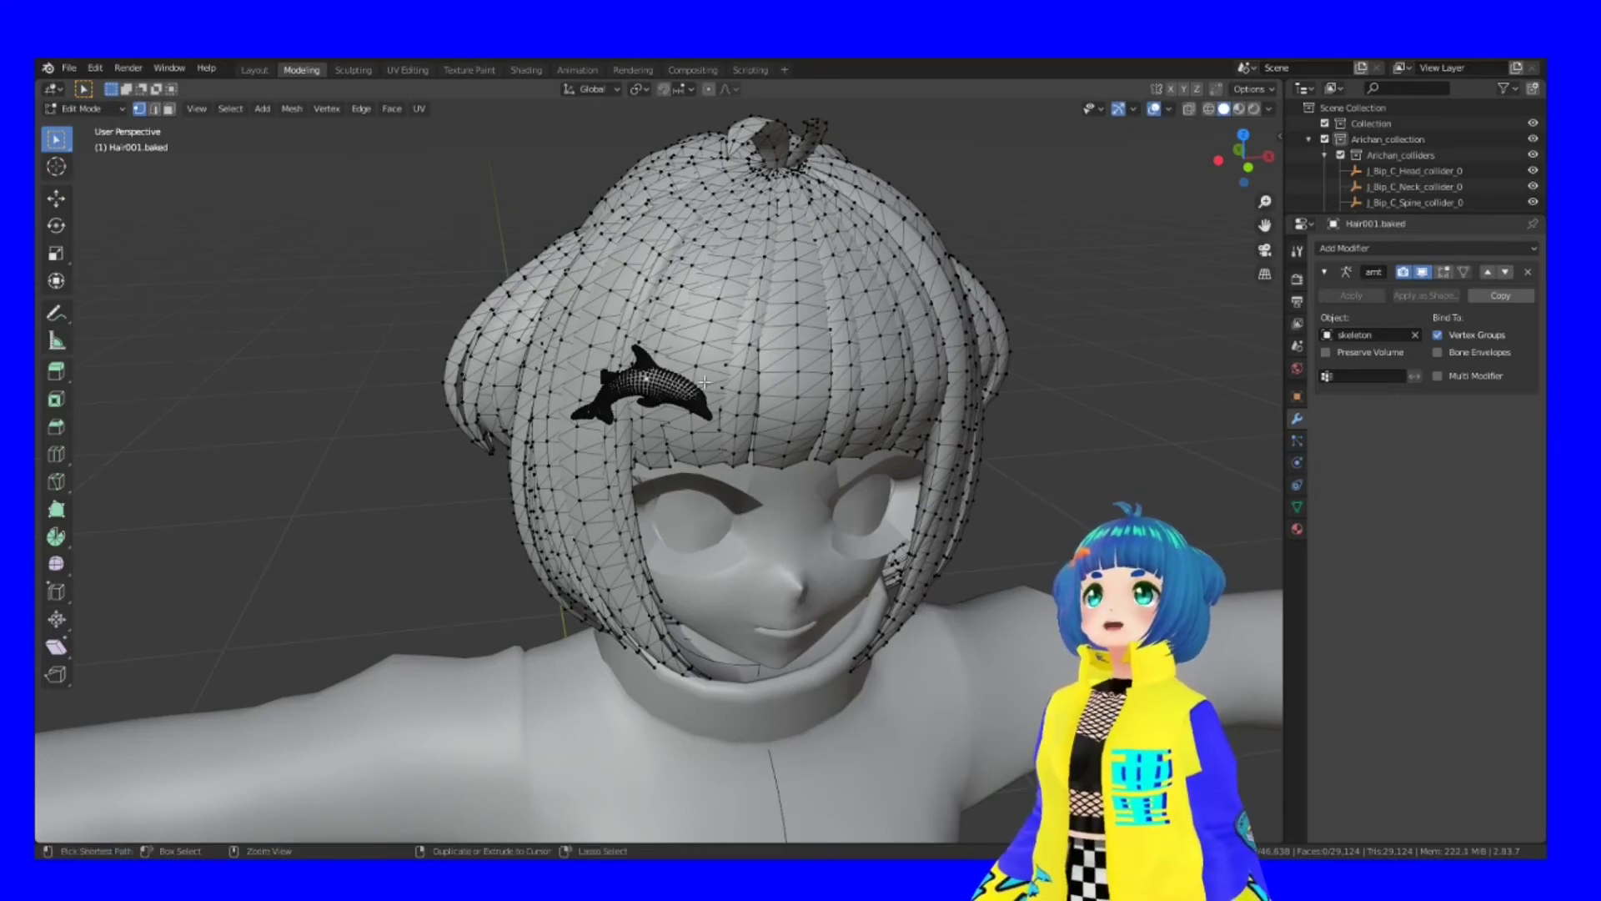
{"action": "key", "text": "ctrl+l"}
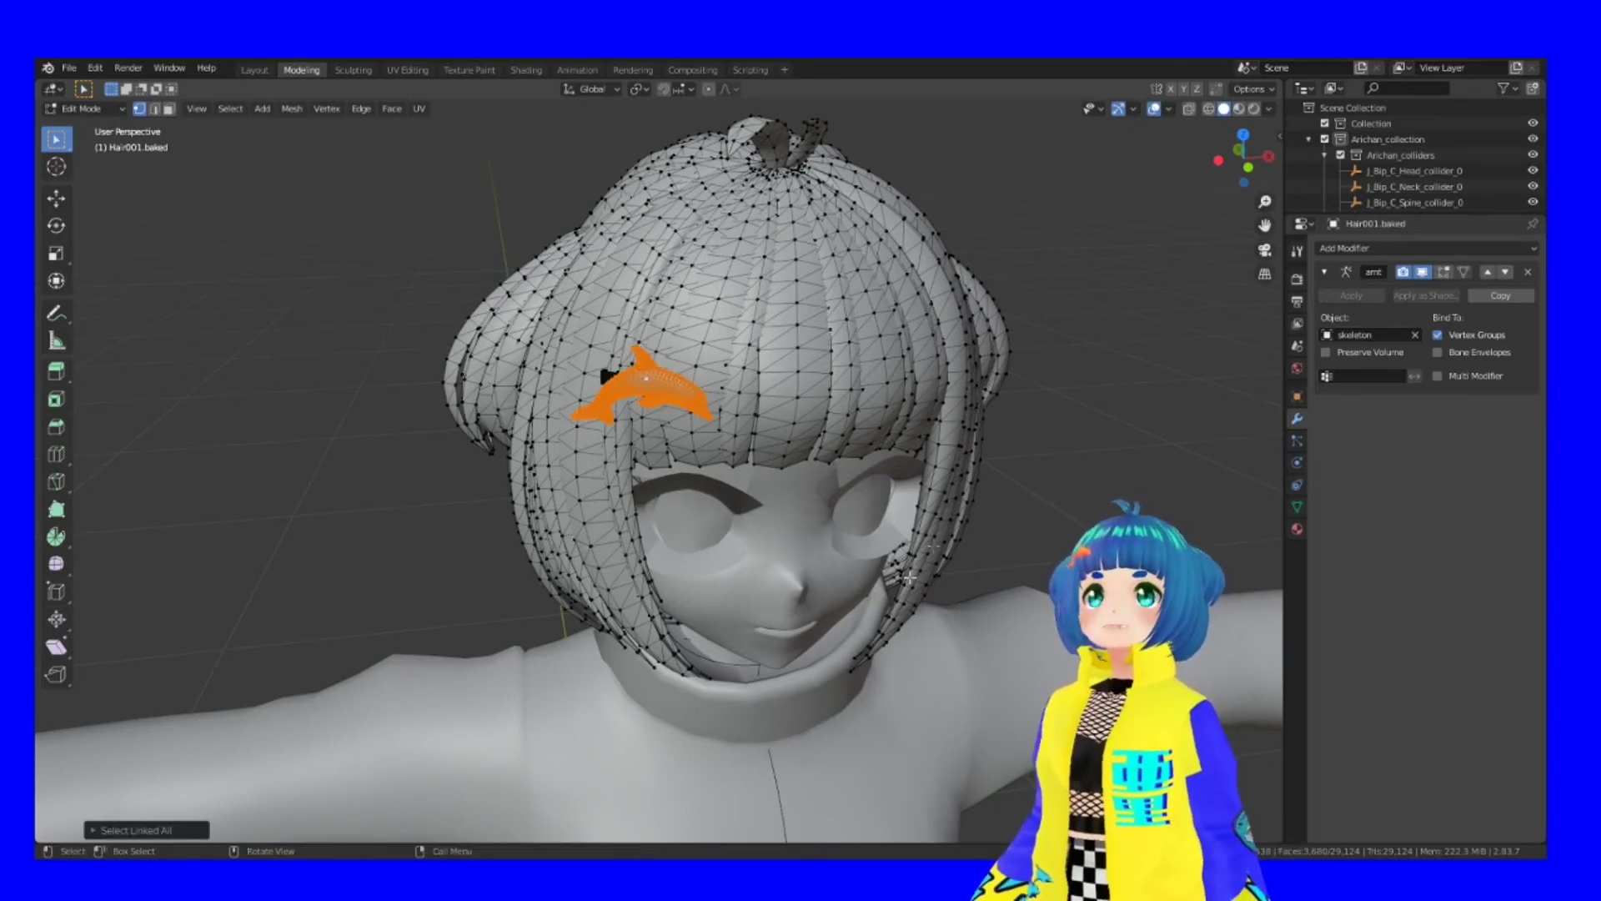
Try scaling the dolphin clip and rotating it about the global Z axis, undoing both transformations.
{"action": "key", "text": "s"}
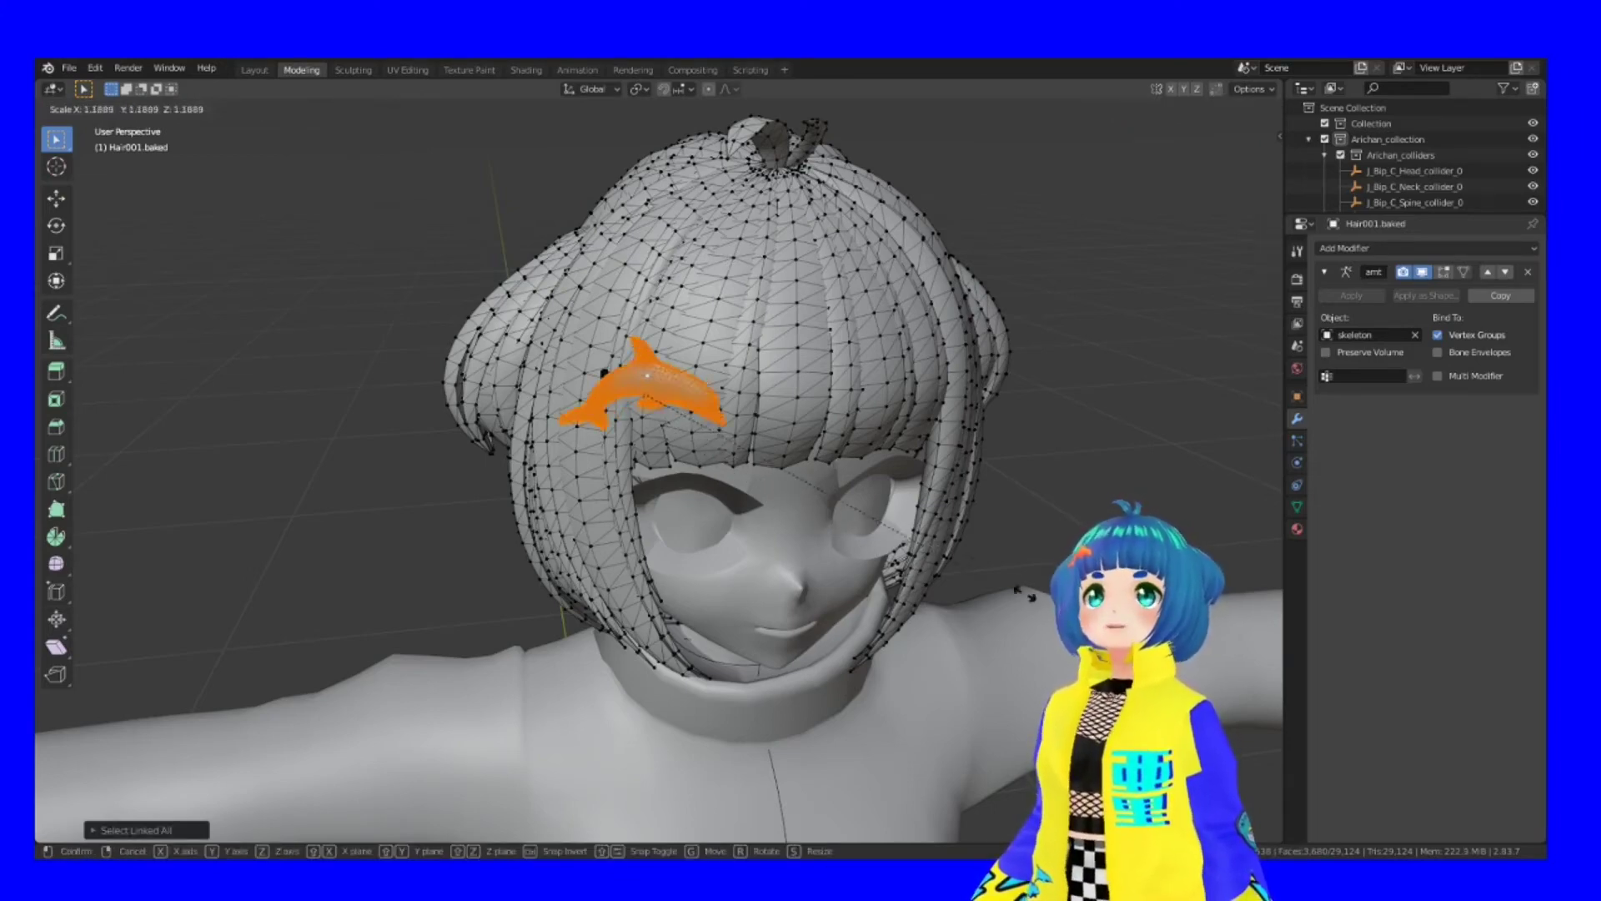
{"action": "left_click", "coordinate": [975, 567]}
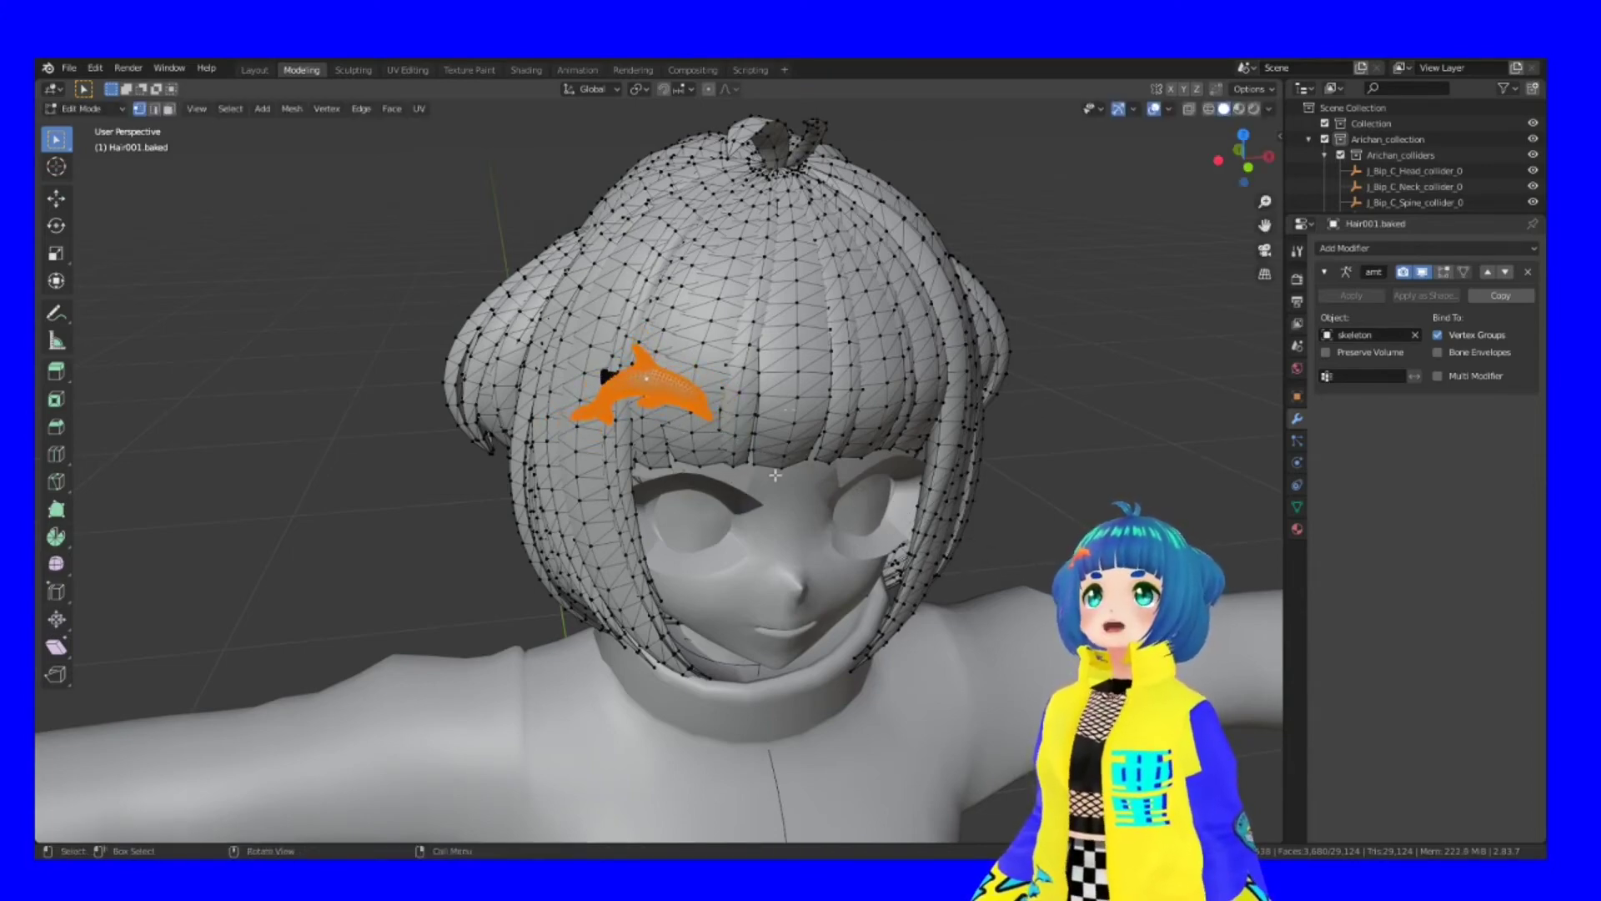
{"action": "key", "text": "r"}
{"action": "key", "text": "z"}
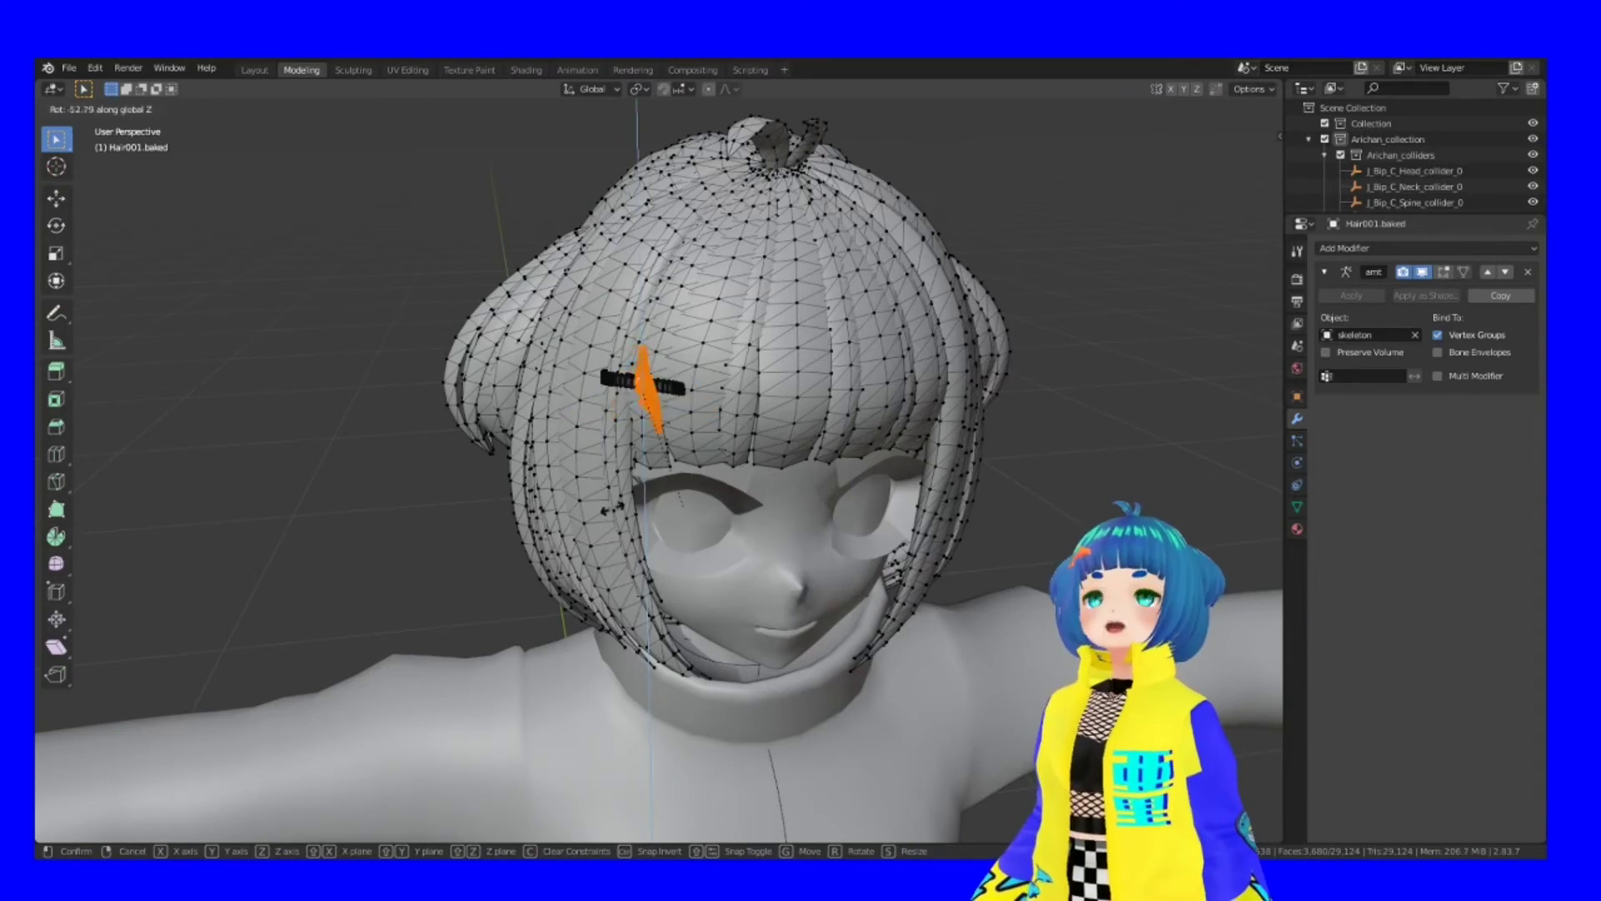
{"action": "left_click", "coordinate": [774, 488]}
{"action": "key", "text": "ctrl+z"}
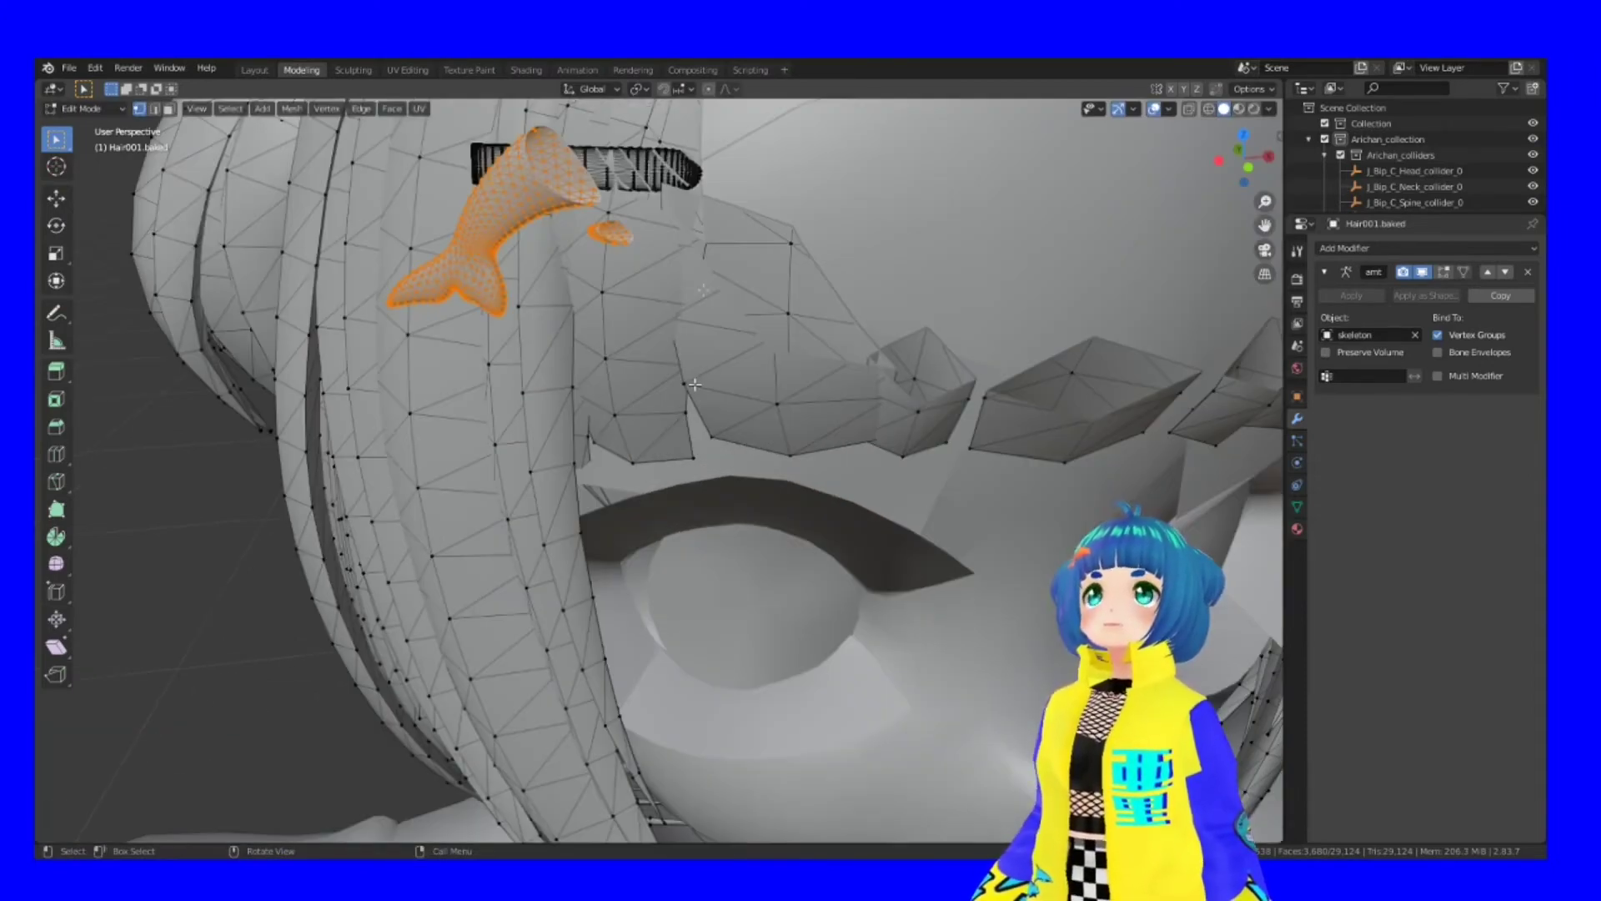
{"action": "key", "text": "KP_Divide"}
{"action": "key", "text": "KP_Divide"}
{"action": "middle_click_drag", "start_coordinate": [670, 385], "coordinate": [741, 379]}
{"action": "scroll", "coordinate": [742, 380], "scroll_direction": "up", "scroll_amount": 3}
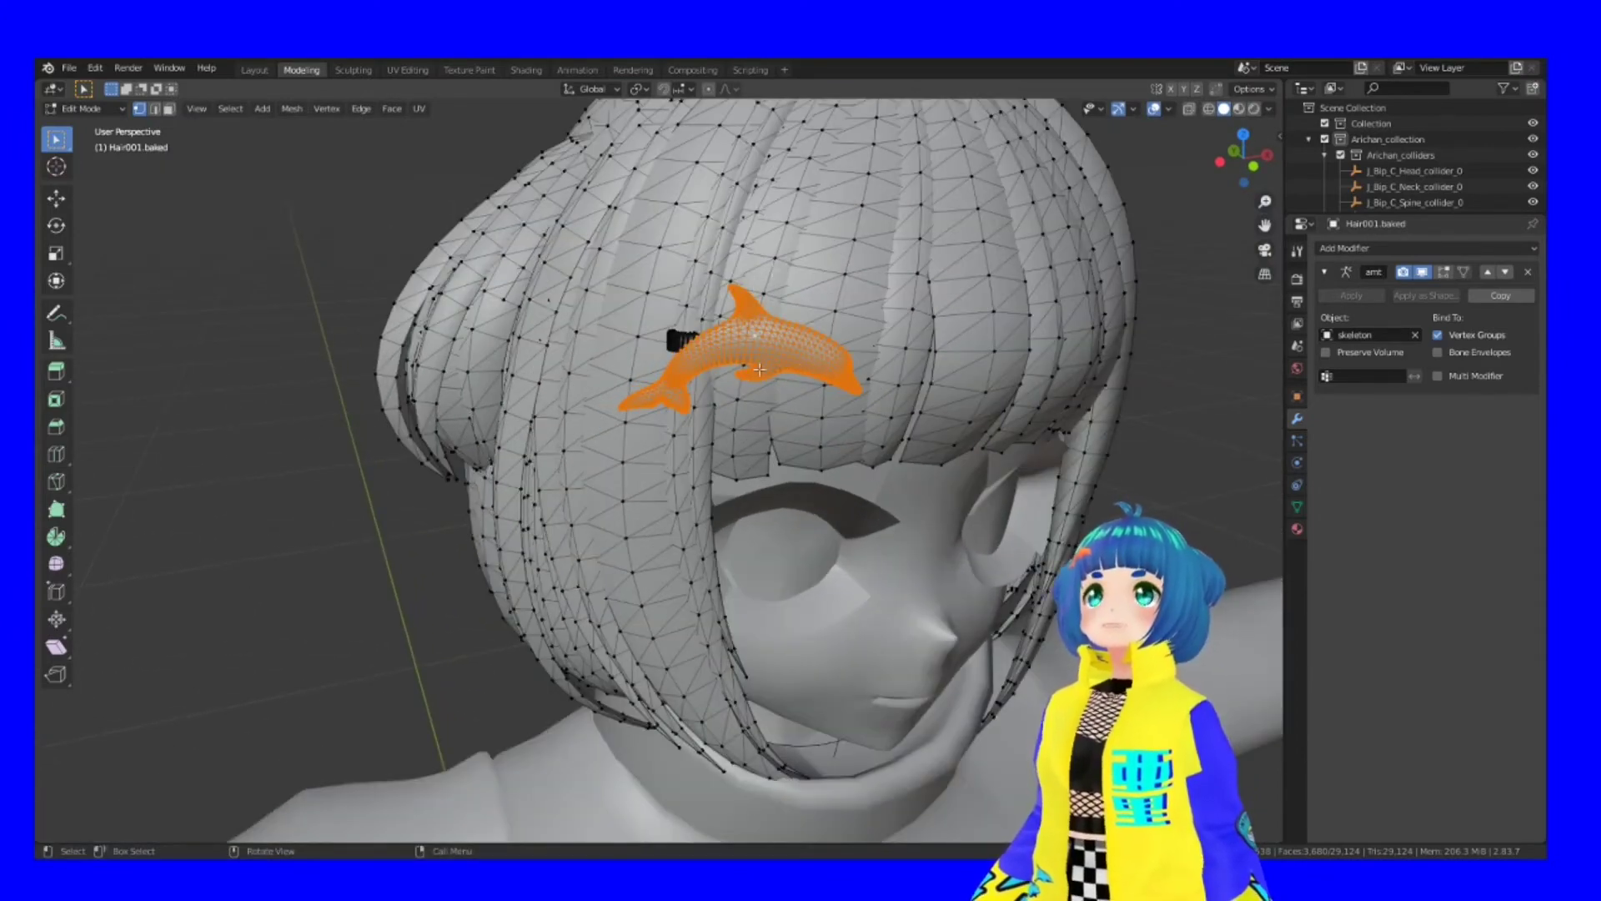
{"action": "middle_click_drag", "start_coordinate": [759, 370], "coordinate": [773, 363]}
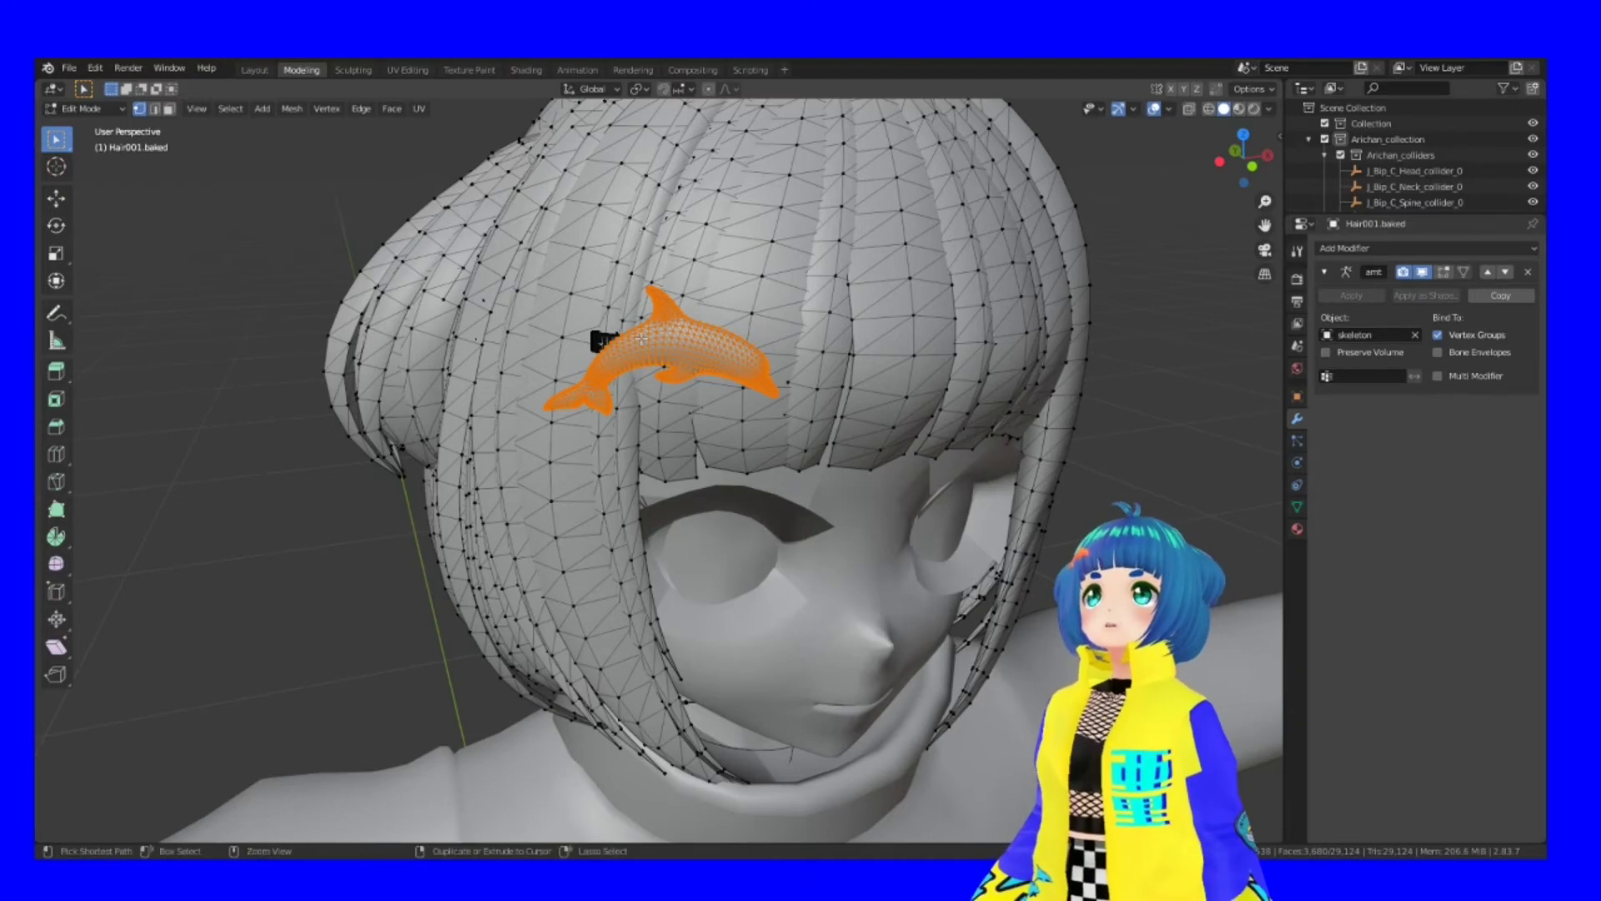
Select all linked geometry of the dolphin clip and compare the hair mesh in Object Mode and Edit Mode.
{"action": "key", "text": "ctrl+l"}
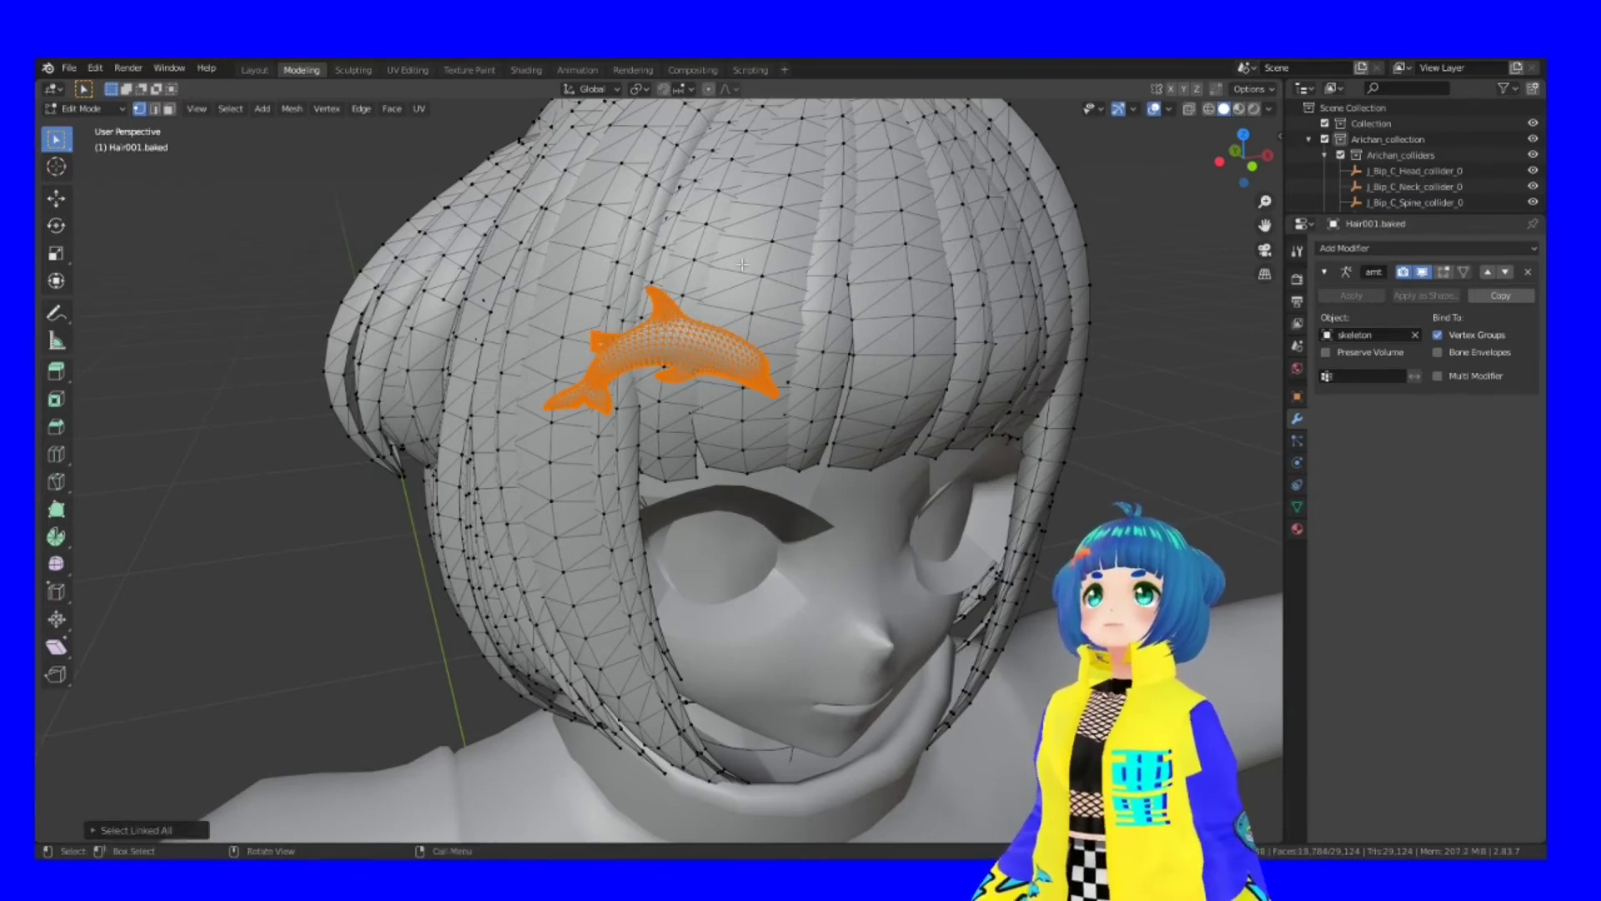
{"action": "key", "text": "Tab"}
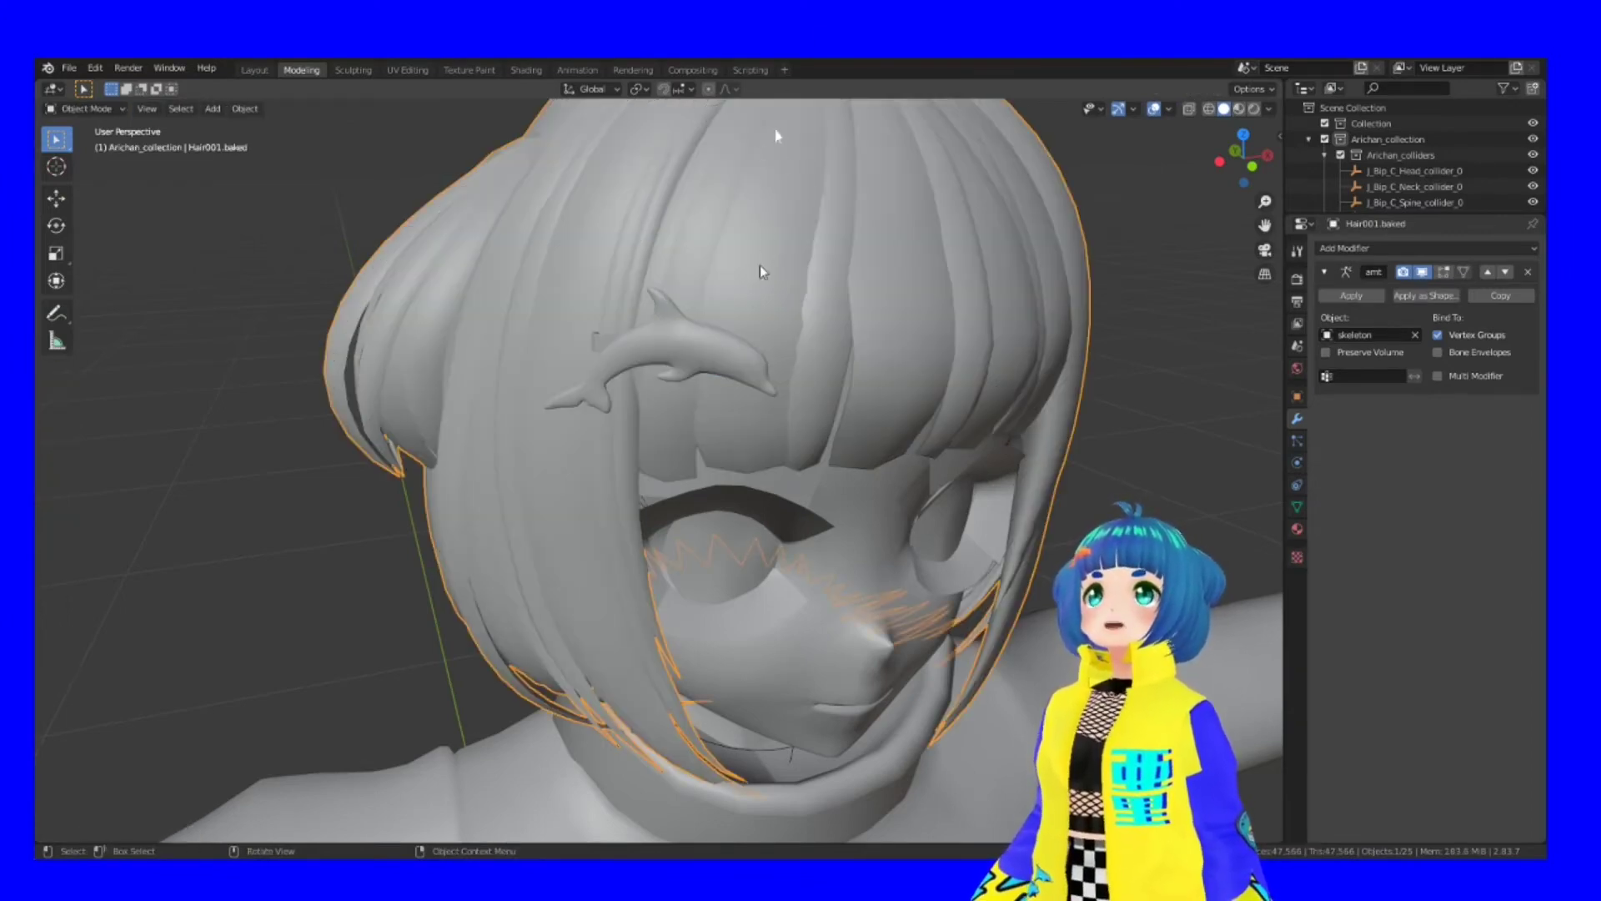
{"action": "key", "text": "Tab"}
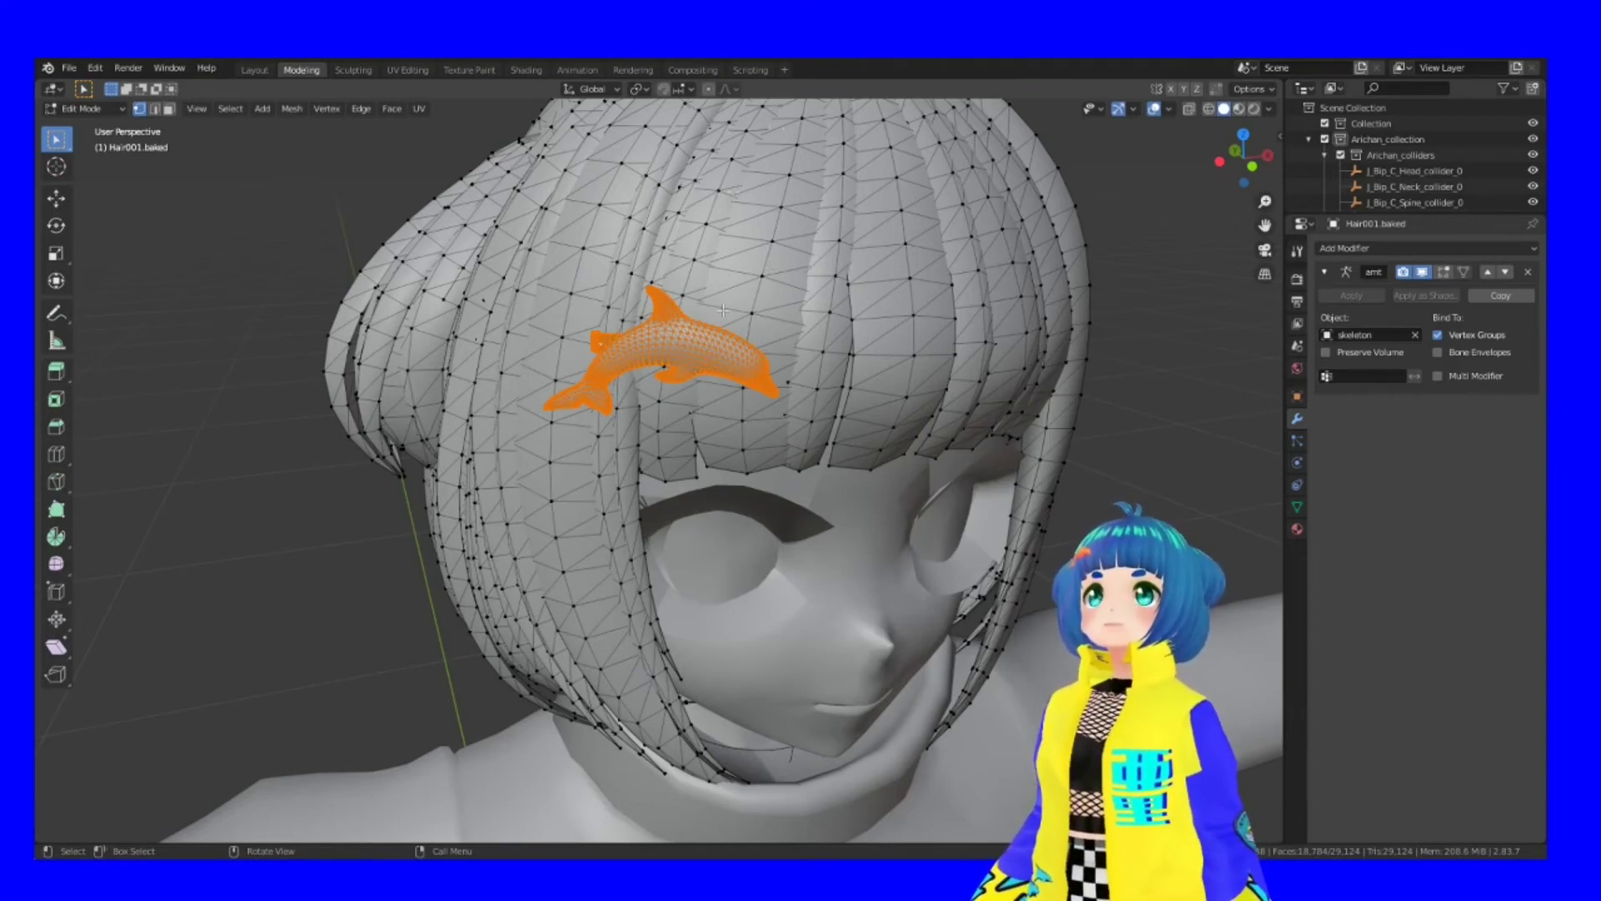
{"action": "key", "text": "Tab"}
{"action": "left_click", "coordinate": [712, 320]}
{"action": "key", "text": "Tab"}
{"action": "key", "text": "Tab"}
{"action": "left_click", "coordinate": [674, 344]}
{"action": "key", "text": "Tab"}
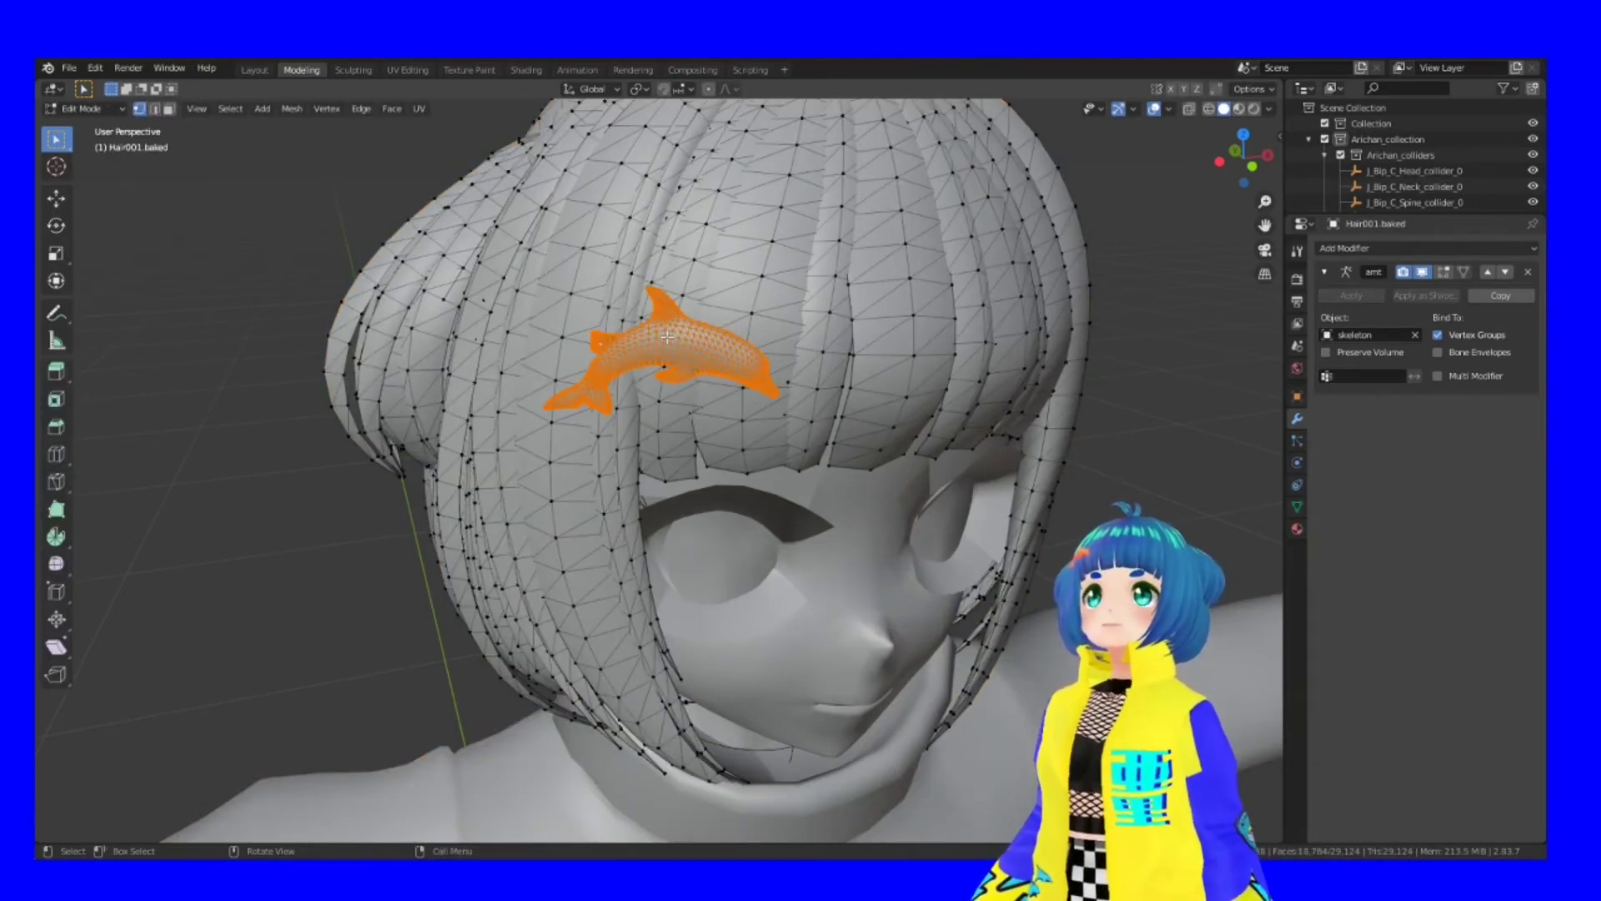
Separate the selected dolphin geometry from the hair mesh into its own object and select that object.
{"action": "right_click", "coordinate": [667, 336]}
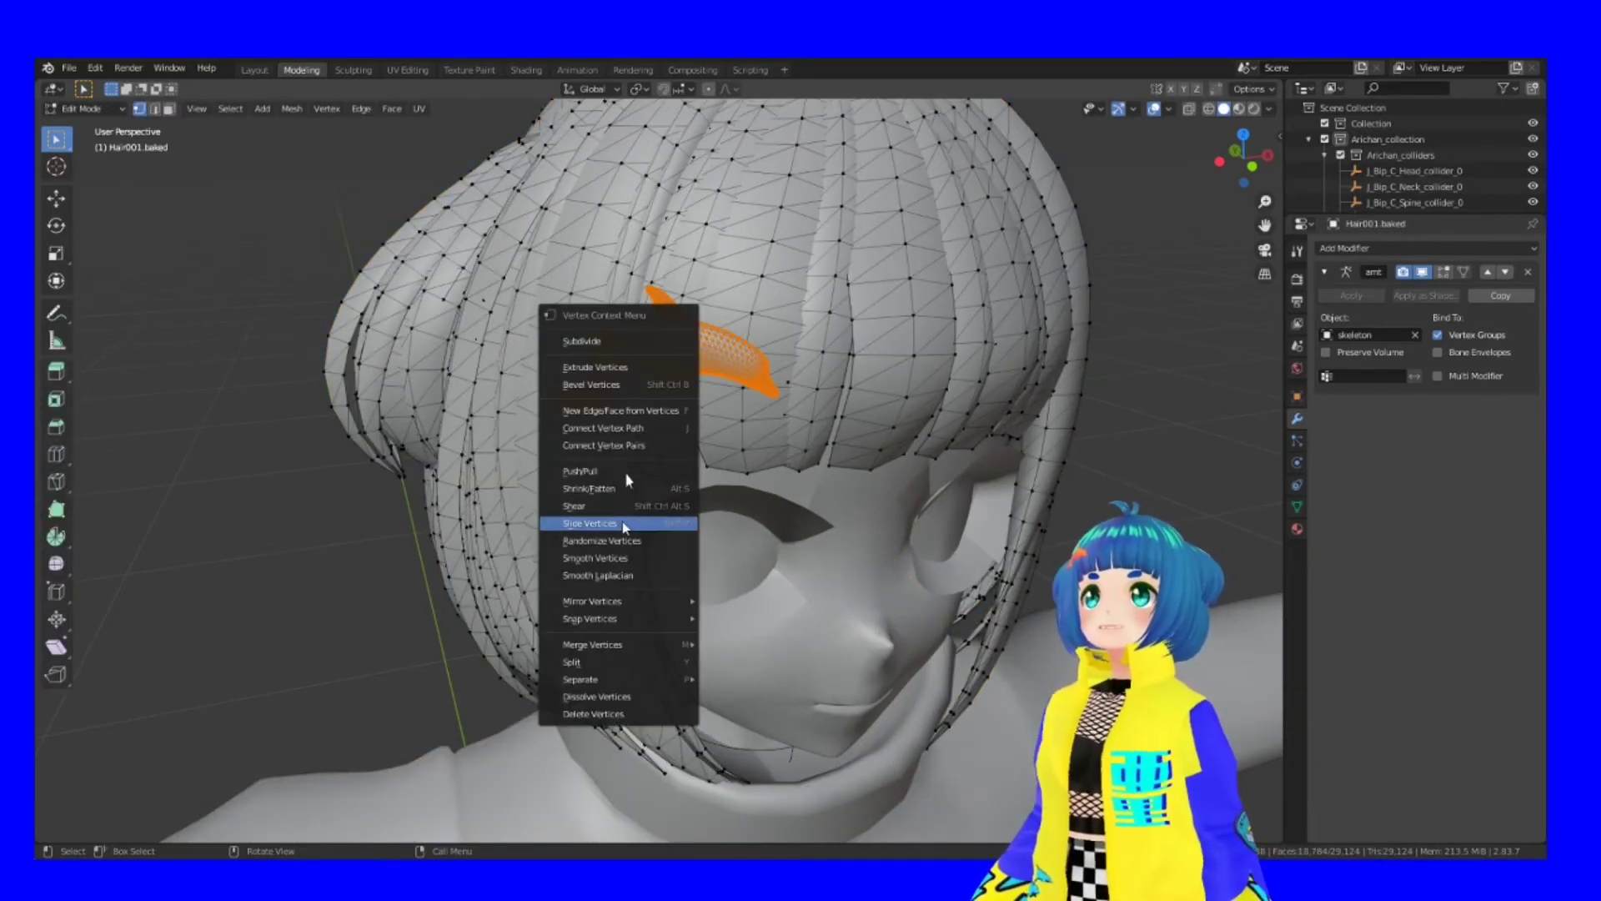
{"action": "mouse_move", "coordinate": [619, 682]}
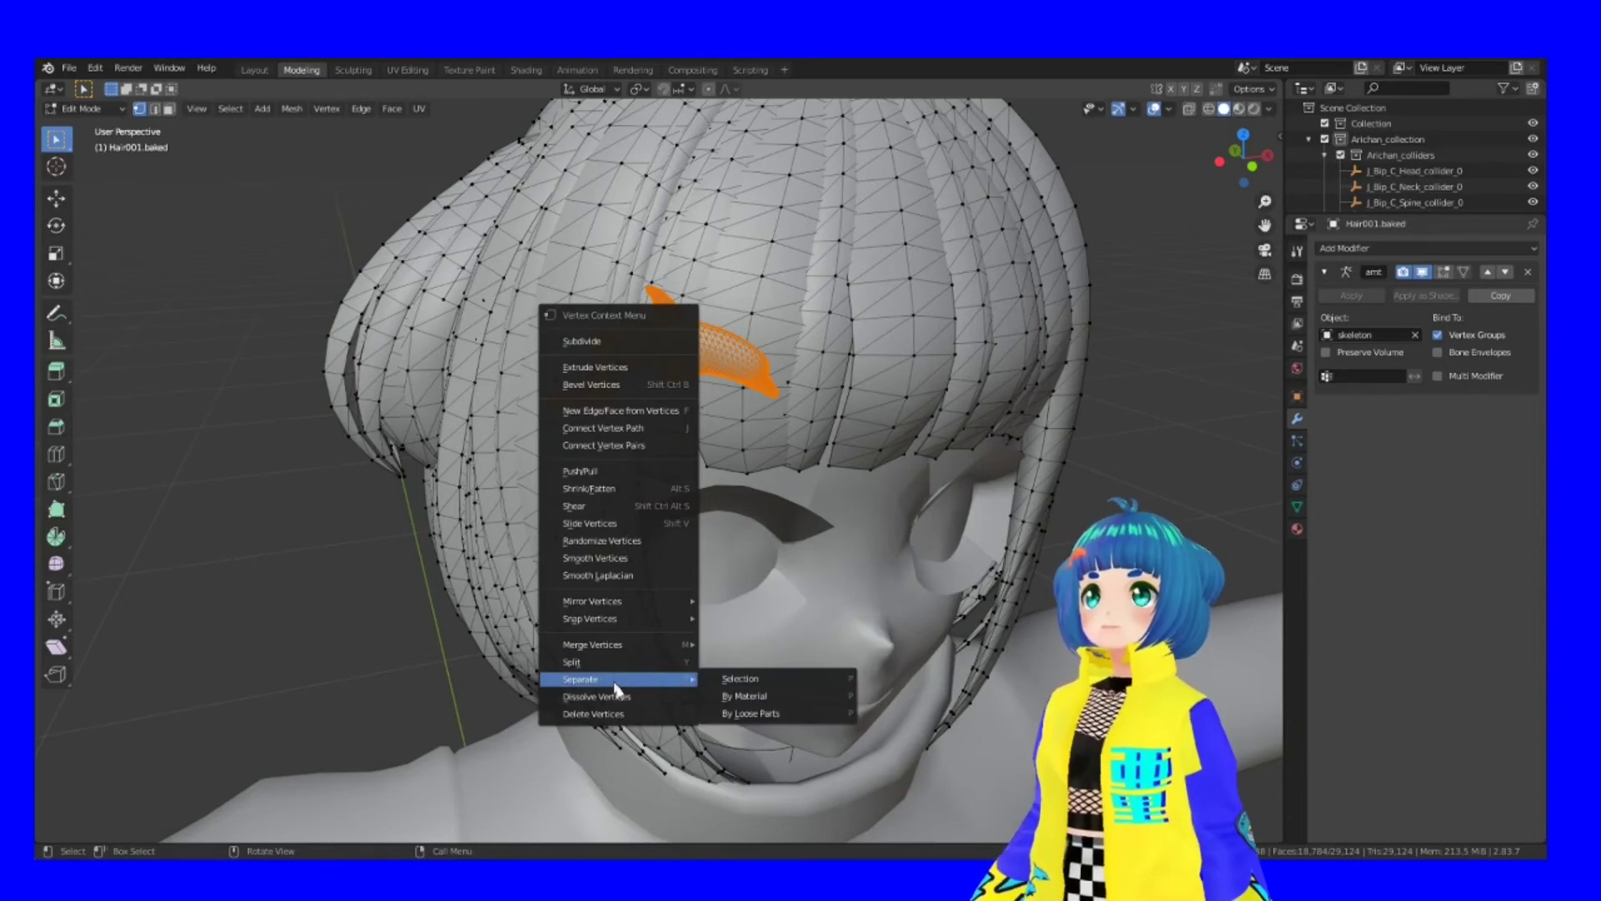
{"action": "left_click", "coordinate": [723, 686]}
{"action": "scroll", "coordinate": [704, 430], "scroll_direction": "down", "scroll_amount": 3}
{"action": "key", "text": "Tab"}
{"action": "left_click", "coordinate": [680, 402]}
{"action": "scroll", "coordinate": [701, 329], "scroll_direction": "up", "scroll_amount": 3}
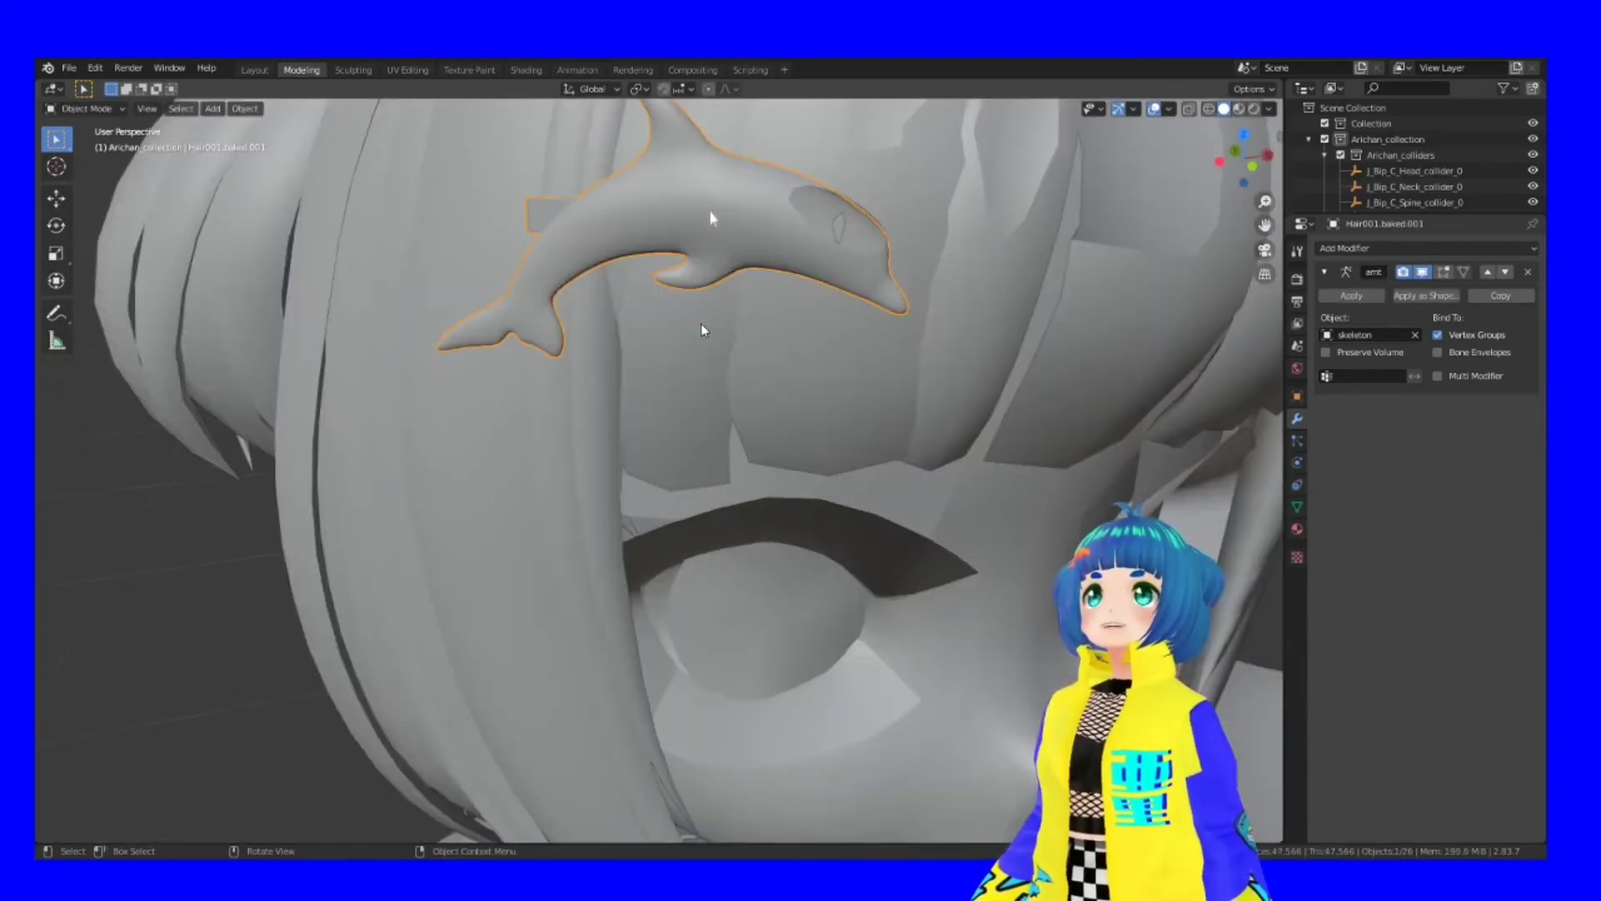
{"action": "scroll", "coordinate": [700, 329], "scroll_direction": "down", "scroll_amount": 1}
Select the hair together with the separated dolphin and join them into one object with the dolphin active.
{"action": "key", "text": "Tab"}
{"action": "key", "text": "Tab"}
{"action": "left_click", "coordinate": [722, 265], "text": "shift"}
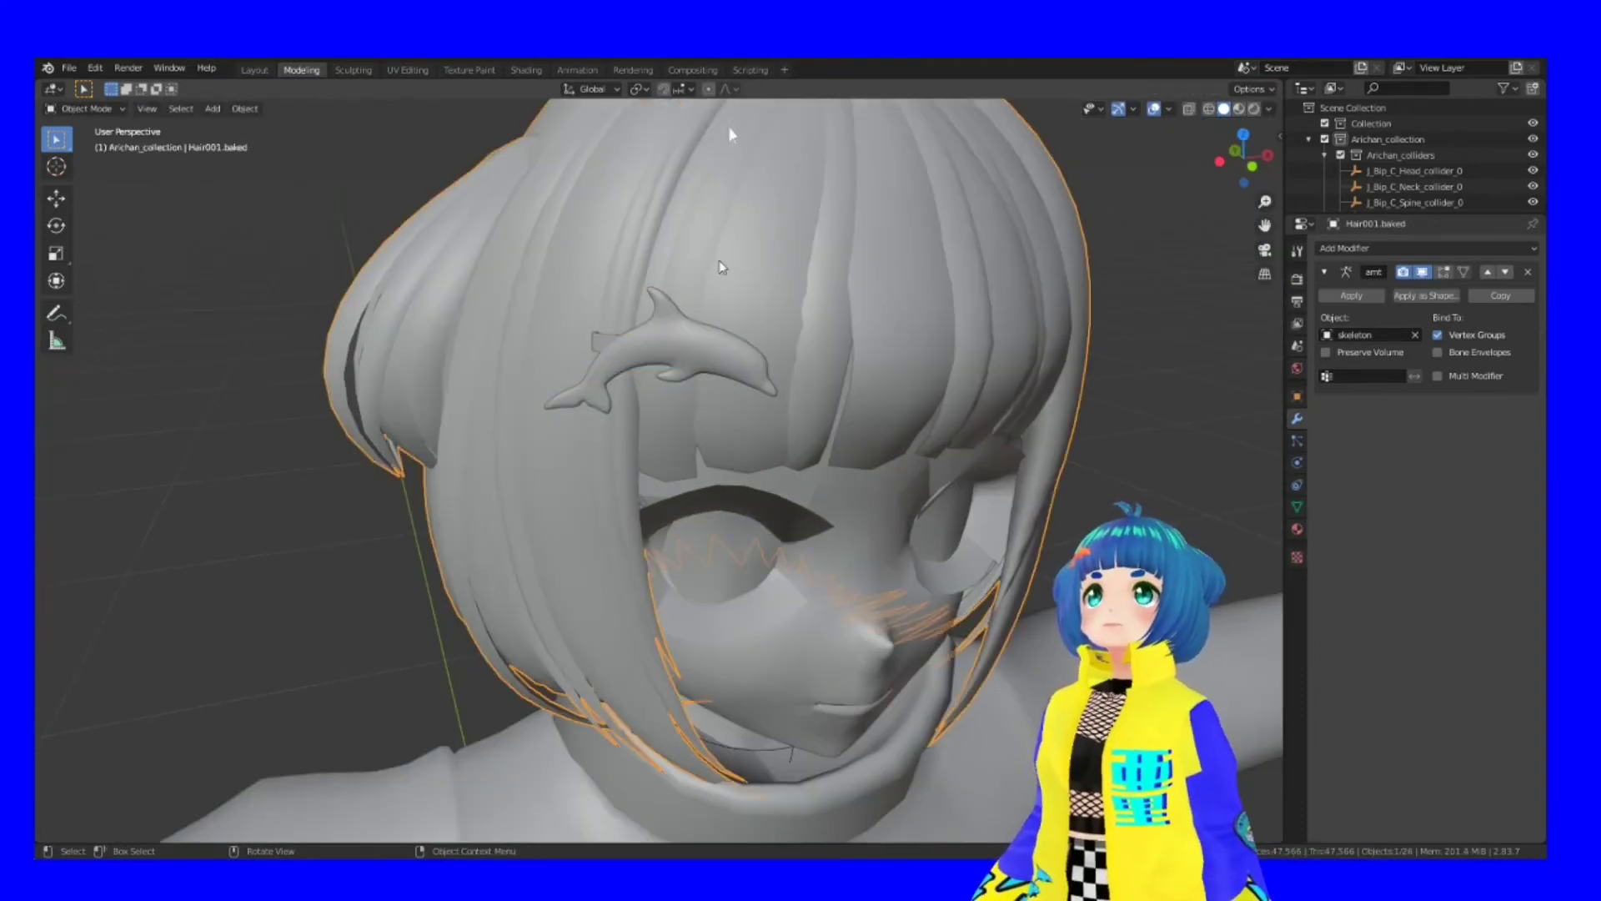
{"action": "left_click", "coordinate": [667, 357], "text": "shift"}
{"action": "right_click", "coordinate": [667, 356]}
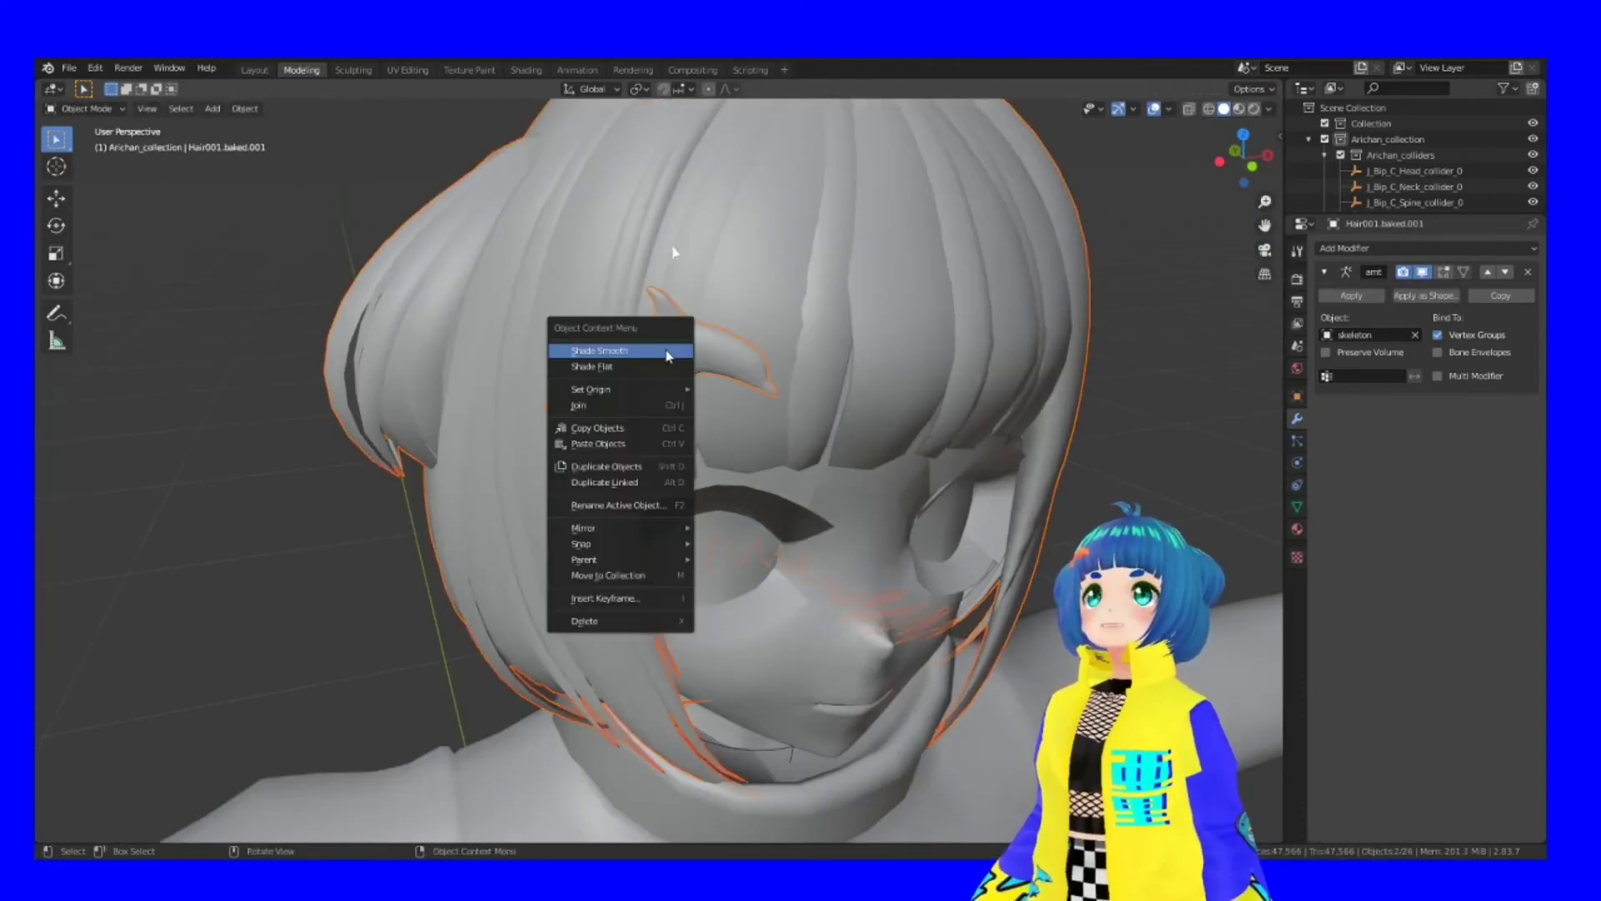
{"action": "mouse_move", "coordinate": [642, 392]}
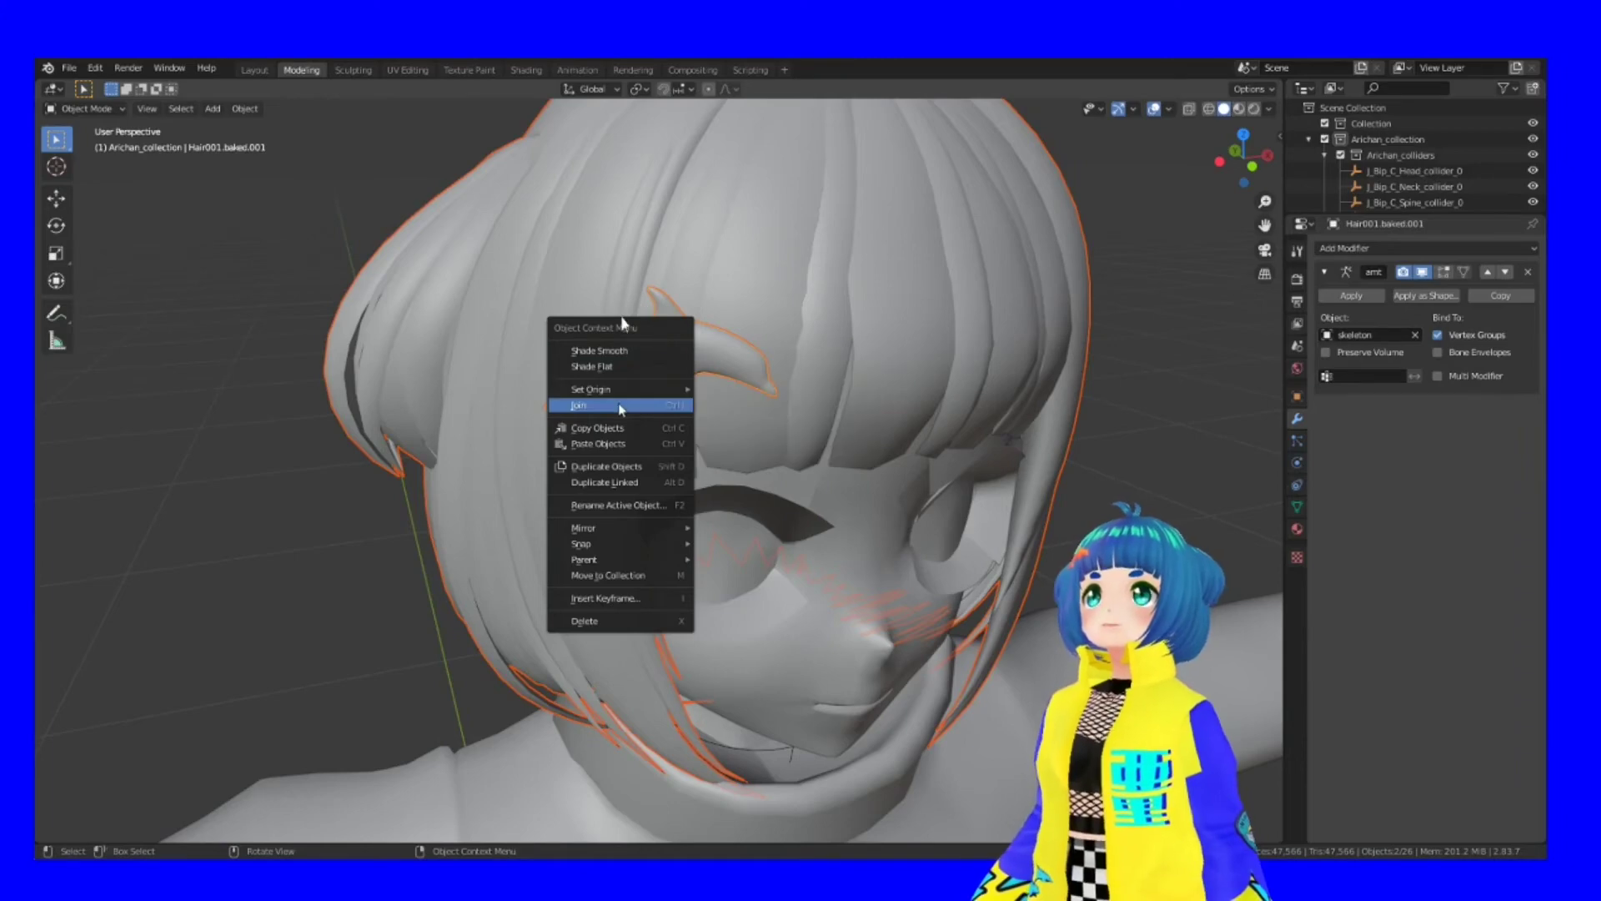
{"action": "left_click", "coordinate": [642, 405]}
Put the joined hair and dolphin mesh into Edit Mode, leaving the mistakenly opened face mesh.
{"action": "left_click", "coordinate": [694, 347]}
{"action": "key", "text": "Tab"}
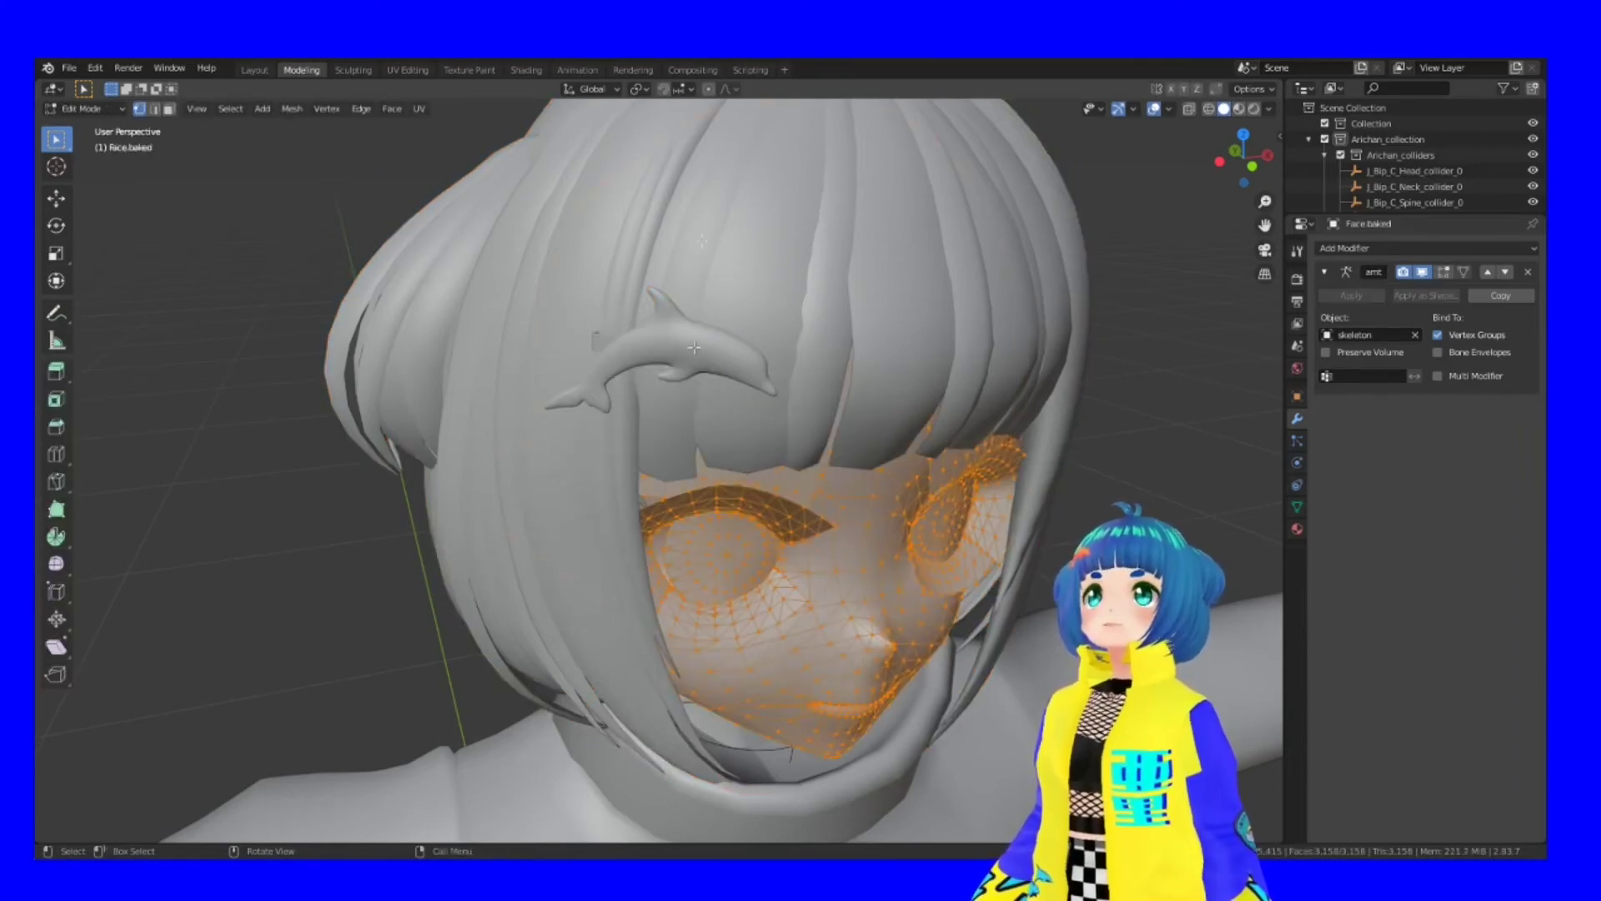
{"action": "key", "text": "Tab"}
{"action": "left_click", "coordinate": [778, 278]}
{"action": "left_click", "coordinate": [659, 342], "text": "shift"}
{"action": "key", "text": "Tab"}
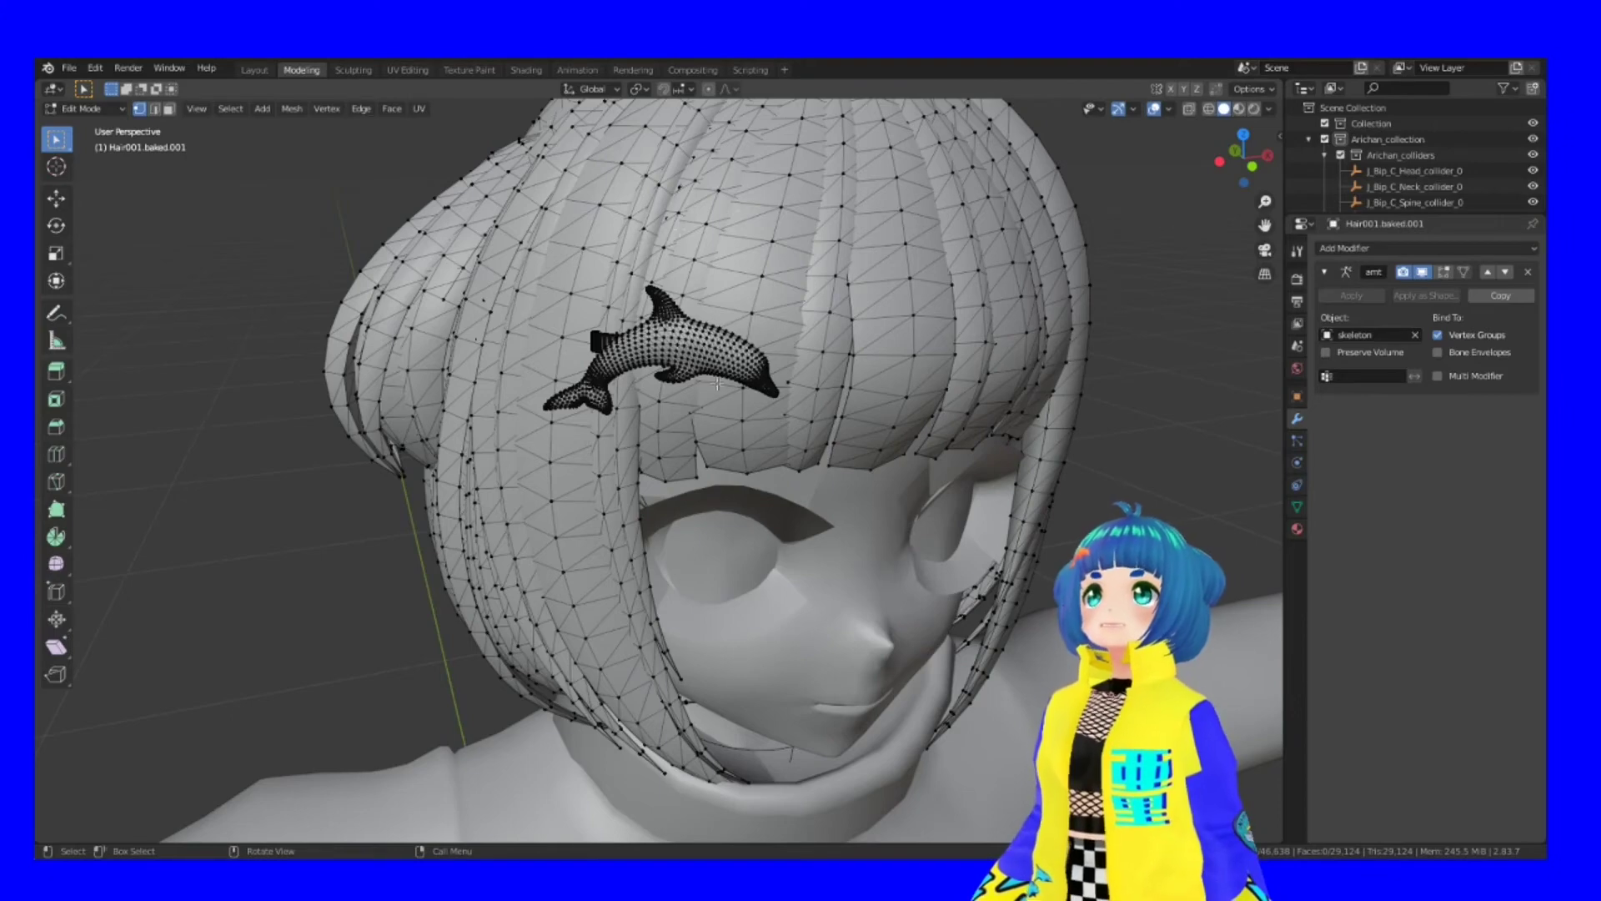
Unhide the skeleton armature so the hair bones show over the head around the dolphin clip.
{"action": "middle_click_drag", "start_coordinate": [820, 408], "coordinate": [621, 404]}
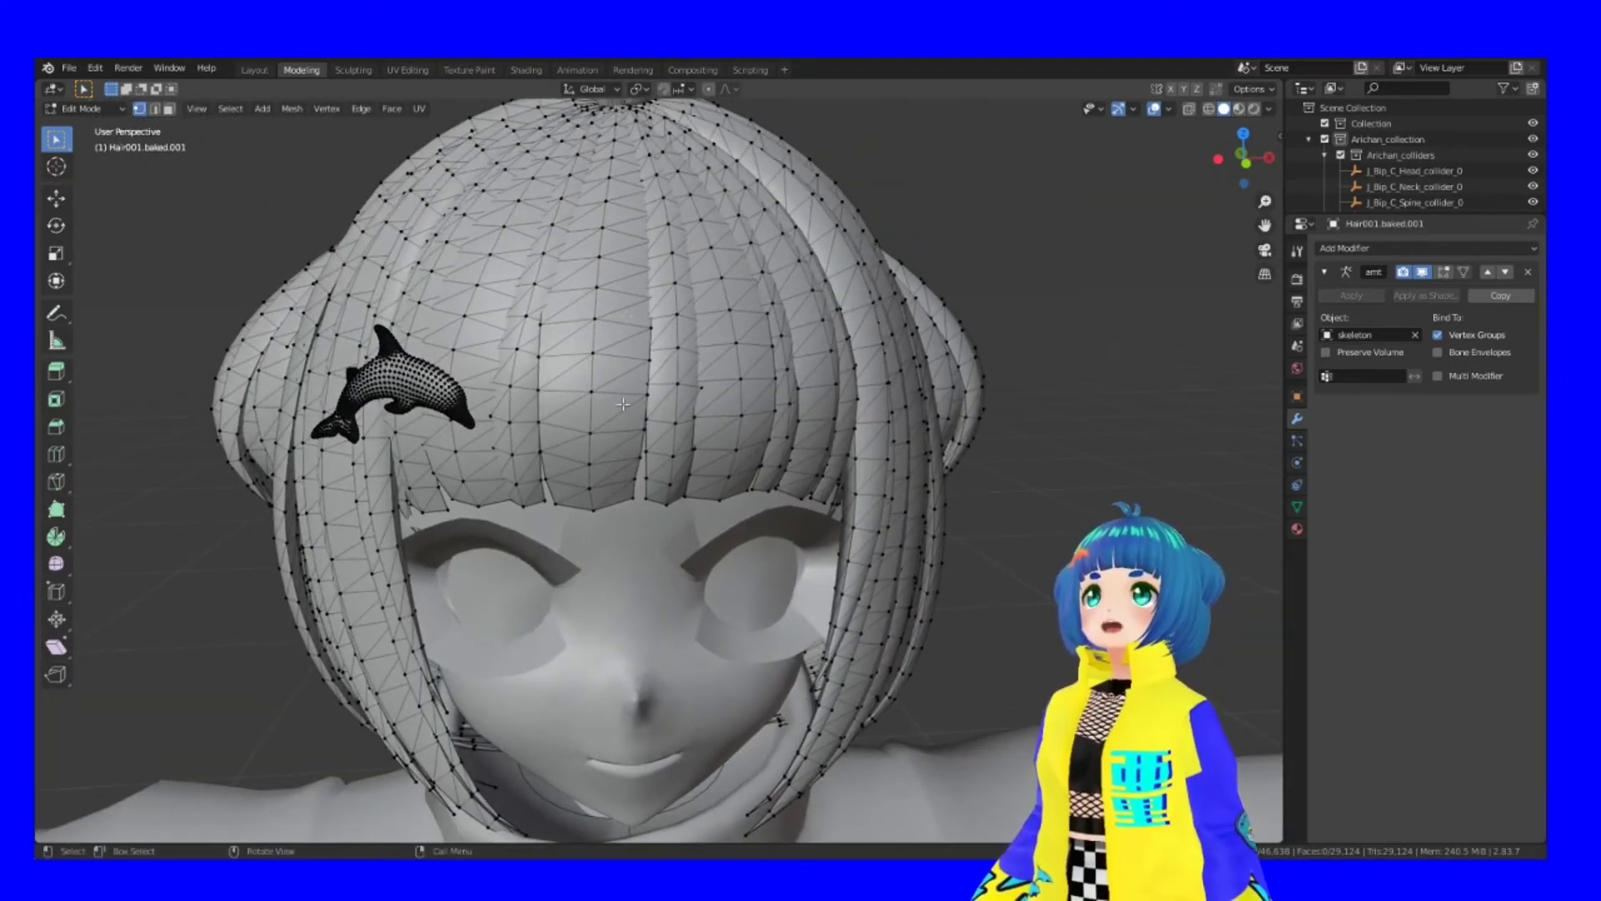
{"action": "scroll", "coordinate": [590, 414], "scroll_direction": "down", "scroll_amount": 5}
{"action": "scroll", "coordinate": [575, 442], "scroll_direction": "up", "scroll_amount": 1}
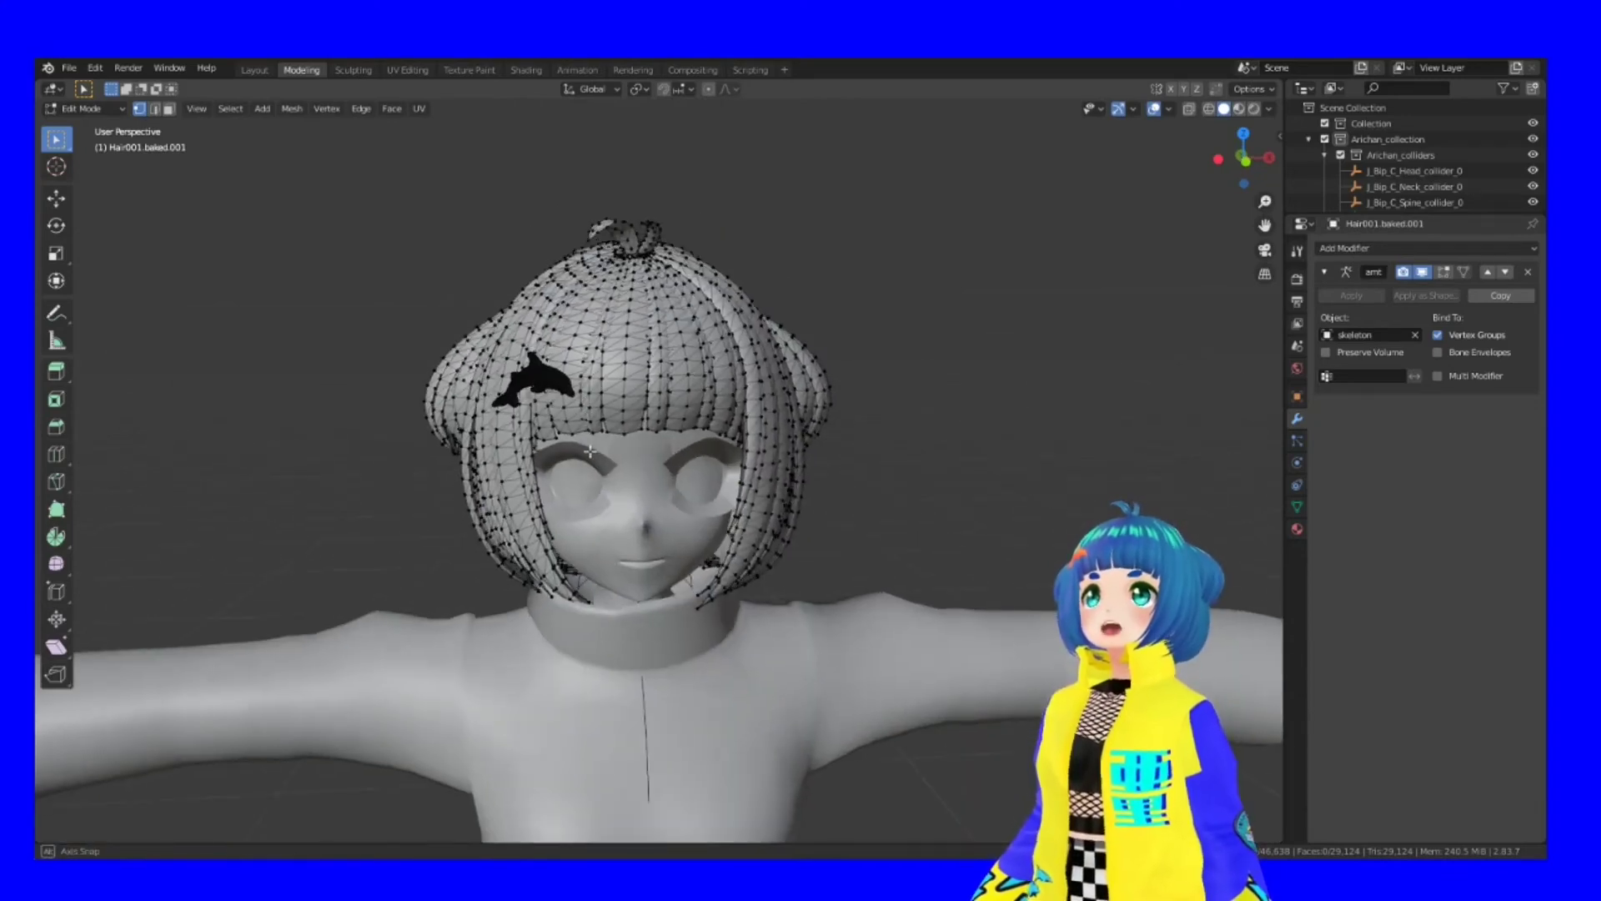
{"action": "scroll", "coordinate": [555, 407], "scroll_direction": "up", "scroll_amount": 3}
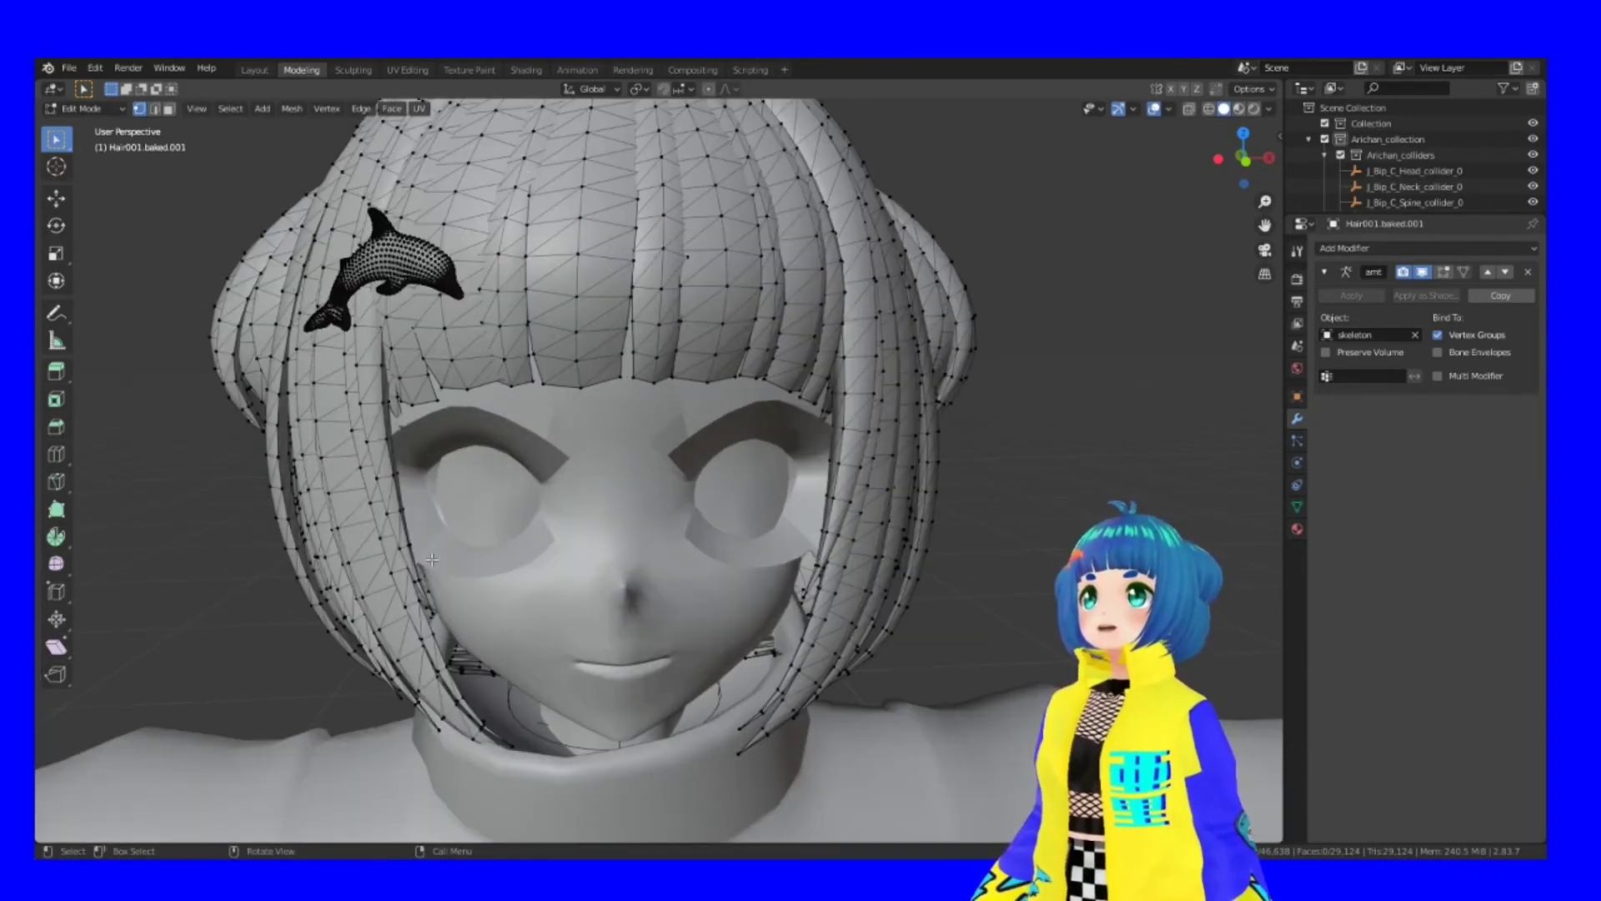
{"action": "scroll", "coordinate": [461, 332], "scroll_direction": "down", "scroll_amount": 4}
{"action": "scroll", "coordinate": [464, 332], "scroll_direction": "up", "scroll_amount": 4}
{"action": "middle_click_drag", "start_coordinate": [464, 333], "coordinate": [473, 338], "text": "shift"}
{"action": "scroll", "coordinate": [1508, 187], "scroll_direction": "down", "scroll_amount": 6}
{"action": "left_click", "coordinate": [1532, 197]}
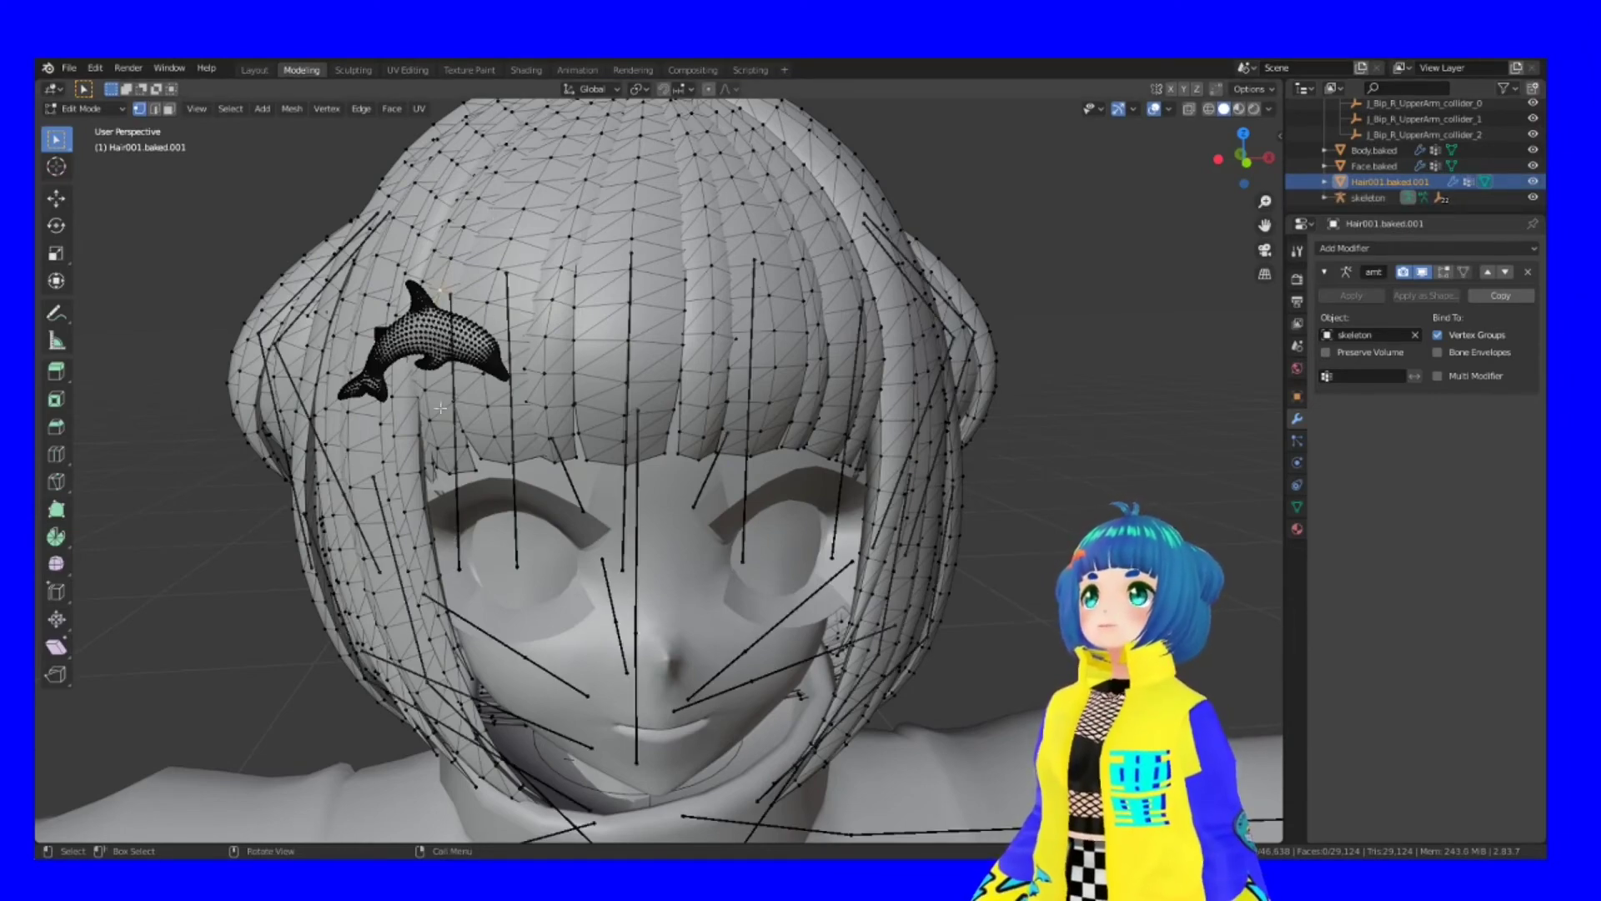
{"action": "middle_click_drag", "start_coordinate": [442, 442], "coordinate": [492, 408]}
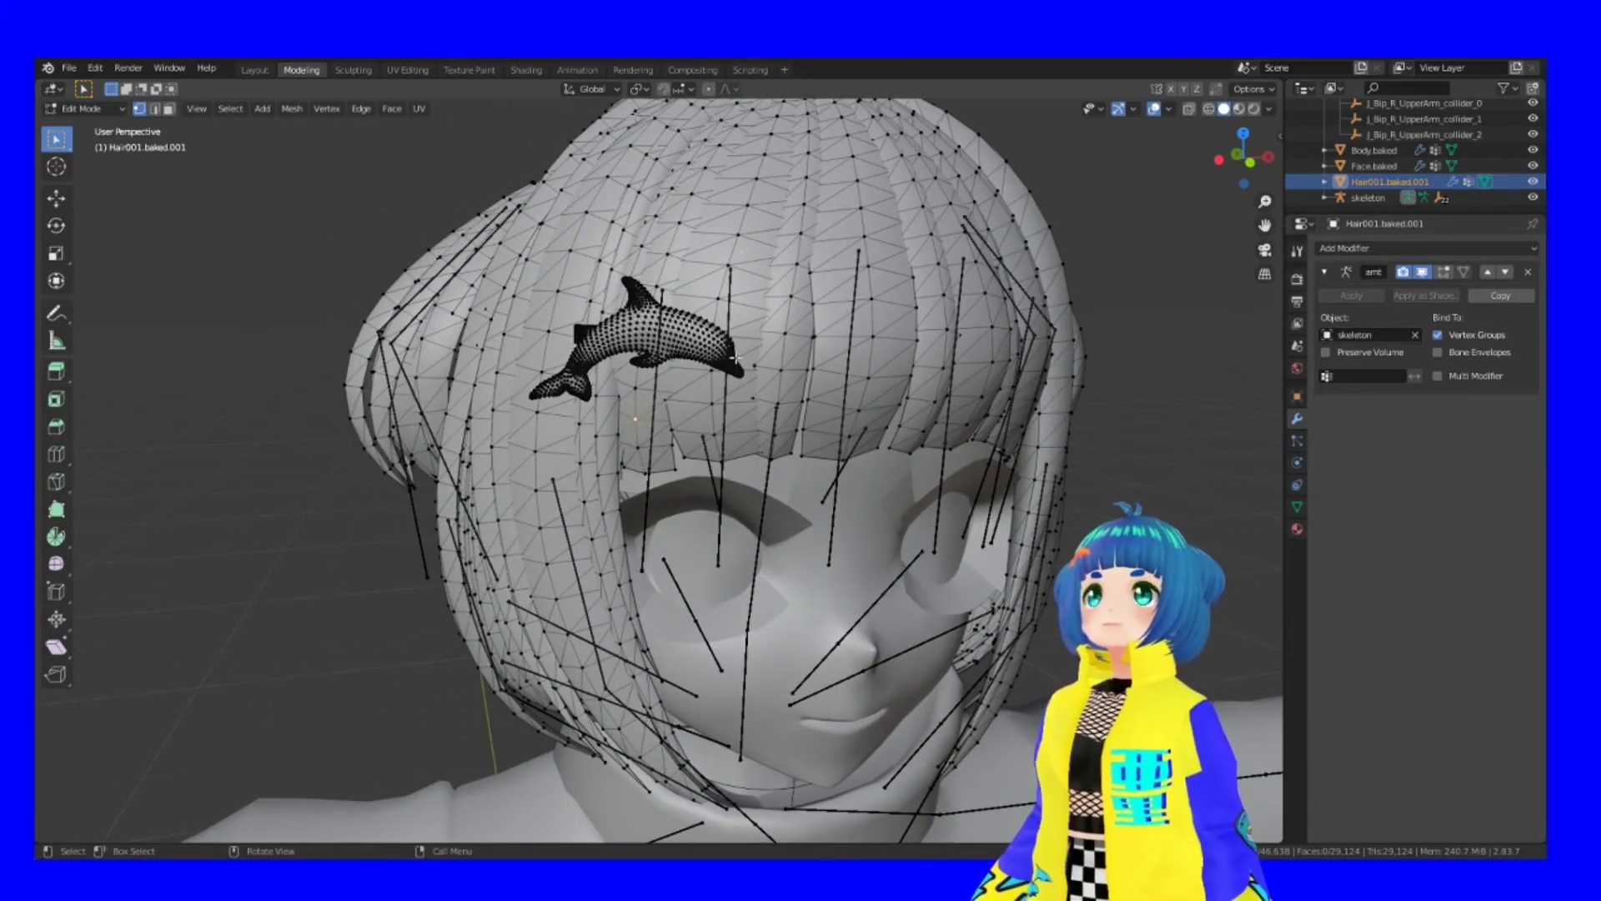
Select the vertices of the last two Hairjoint vertex groups in the hair mesh to examine them, and clear the selection.
{"action": "left_click", "coordinate": [1297, 507]}
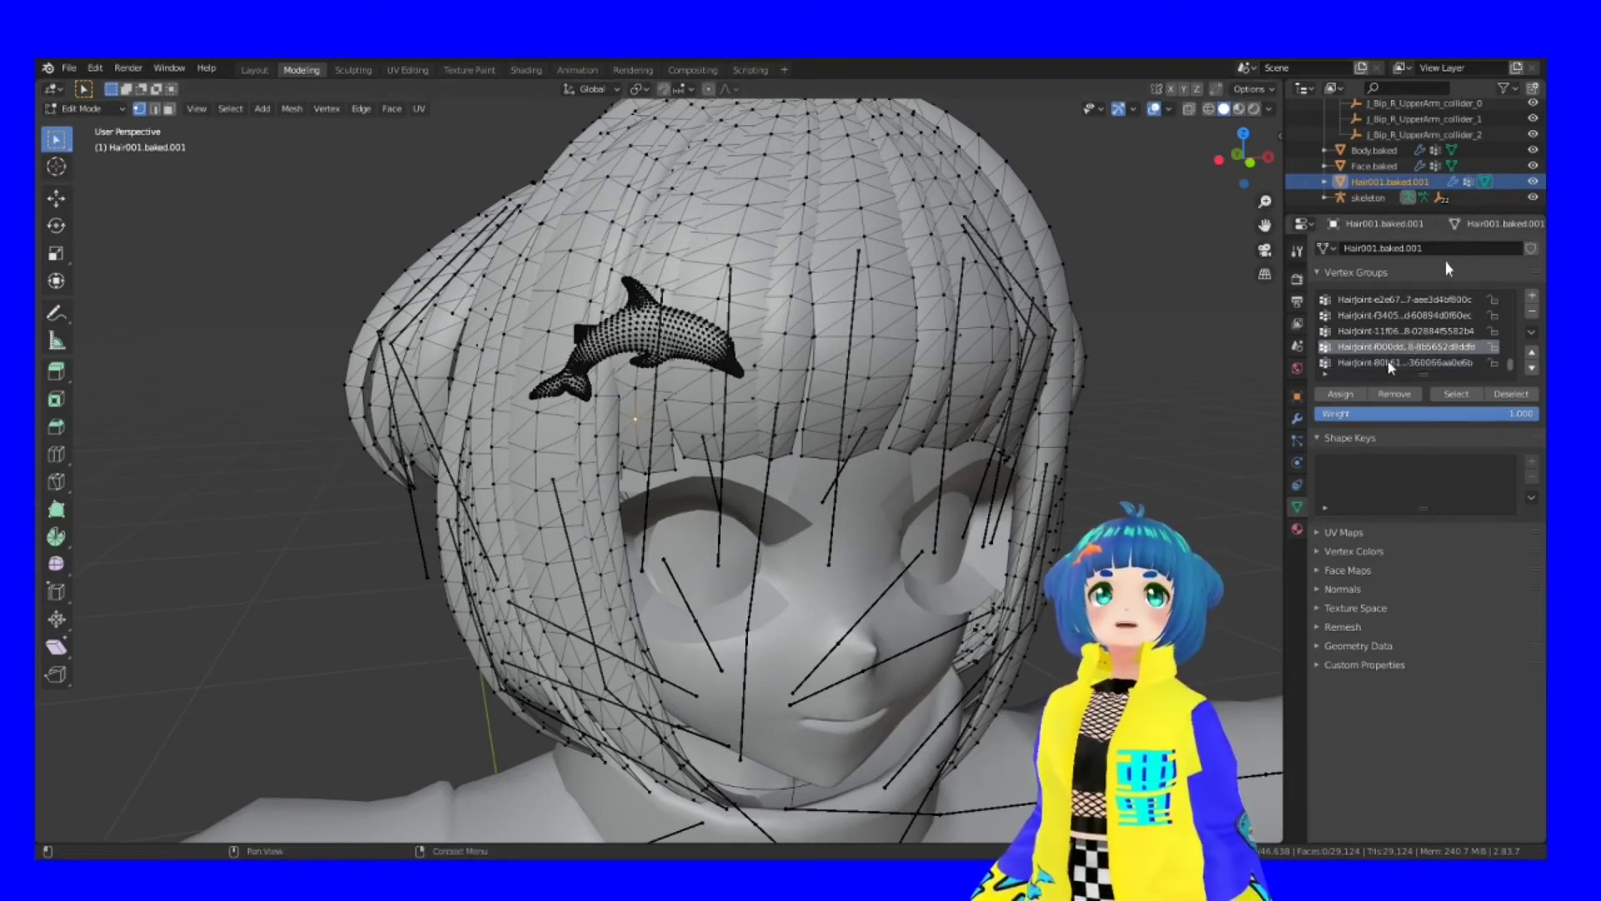
{"action": "left_click", "coordinate": [1442, 394]}
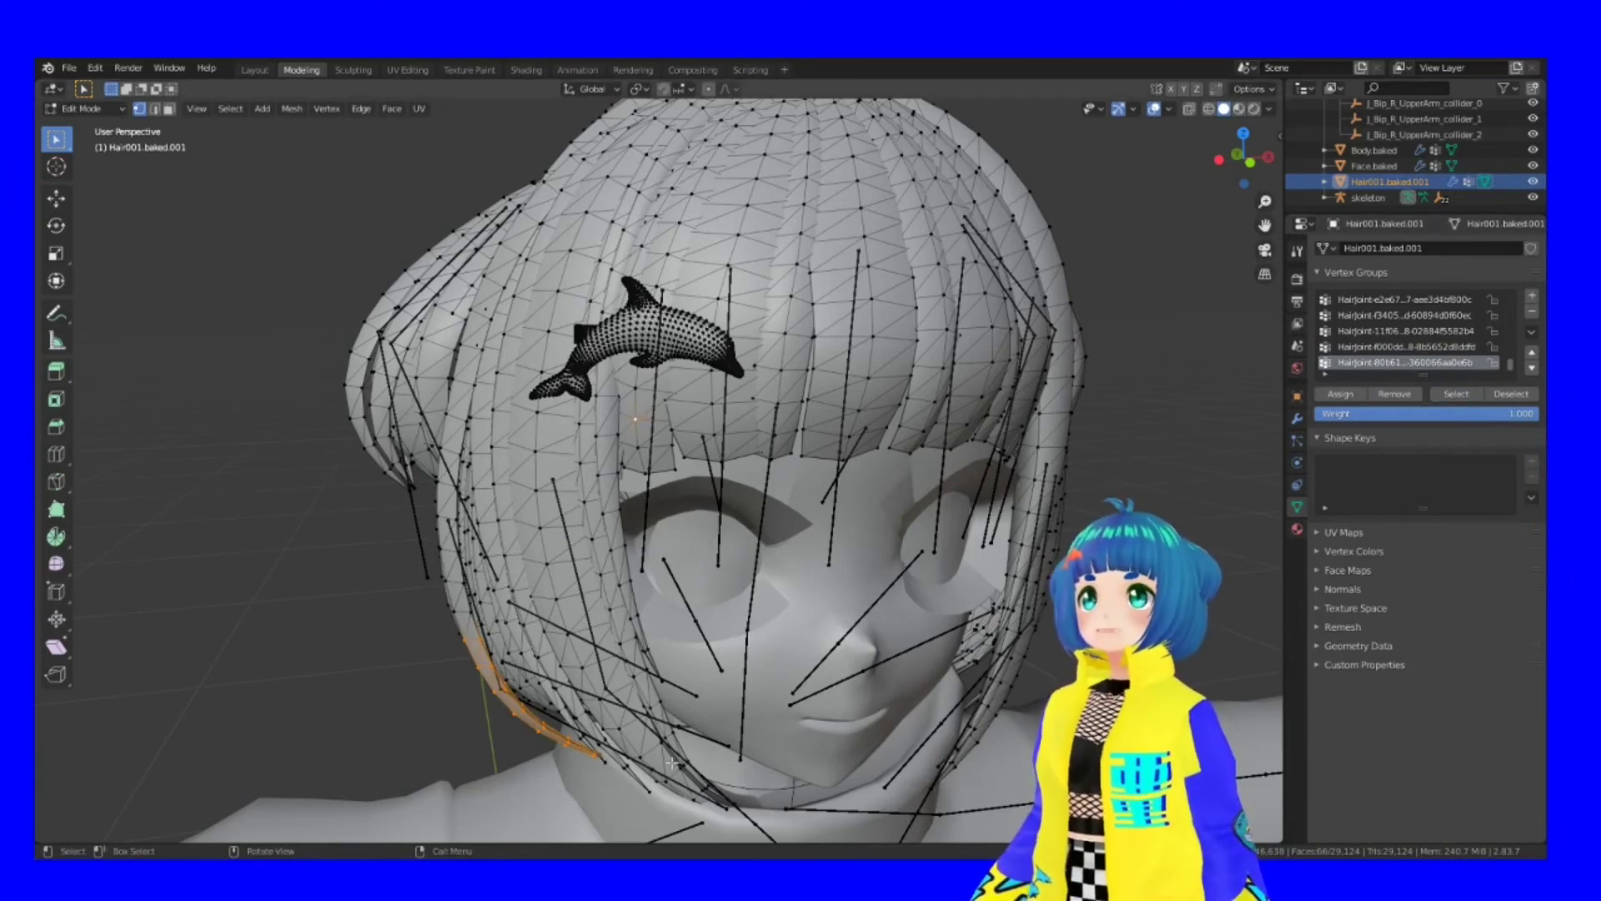
{"action": "left_click", "coordinate": [1417, 346]}
{"action": "left_click", "coordinate": [1456, 394]}
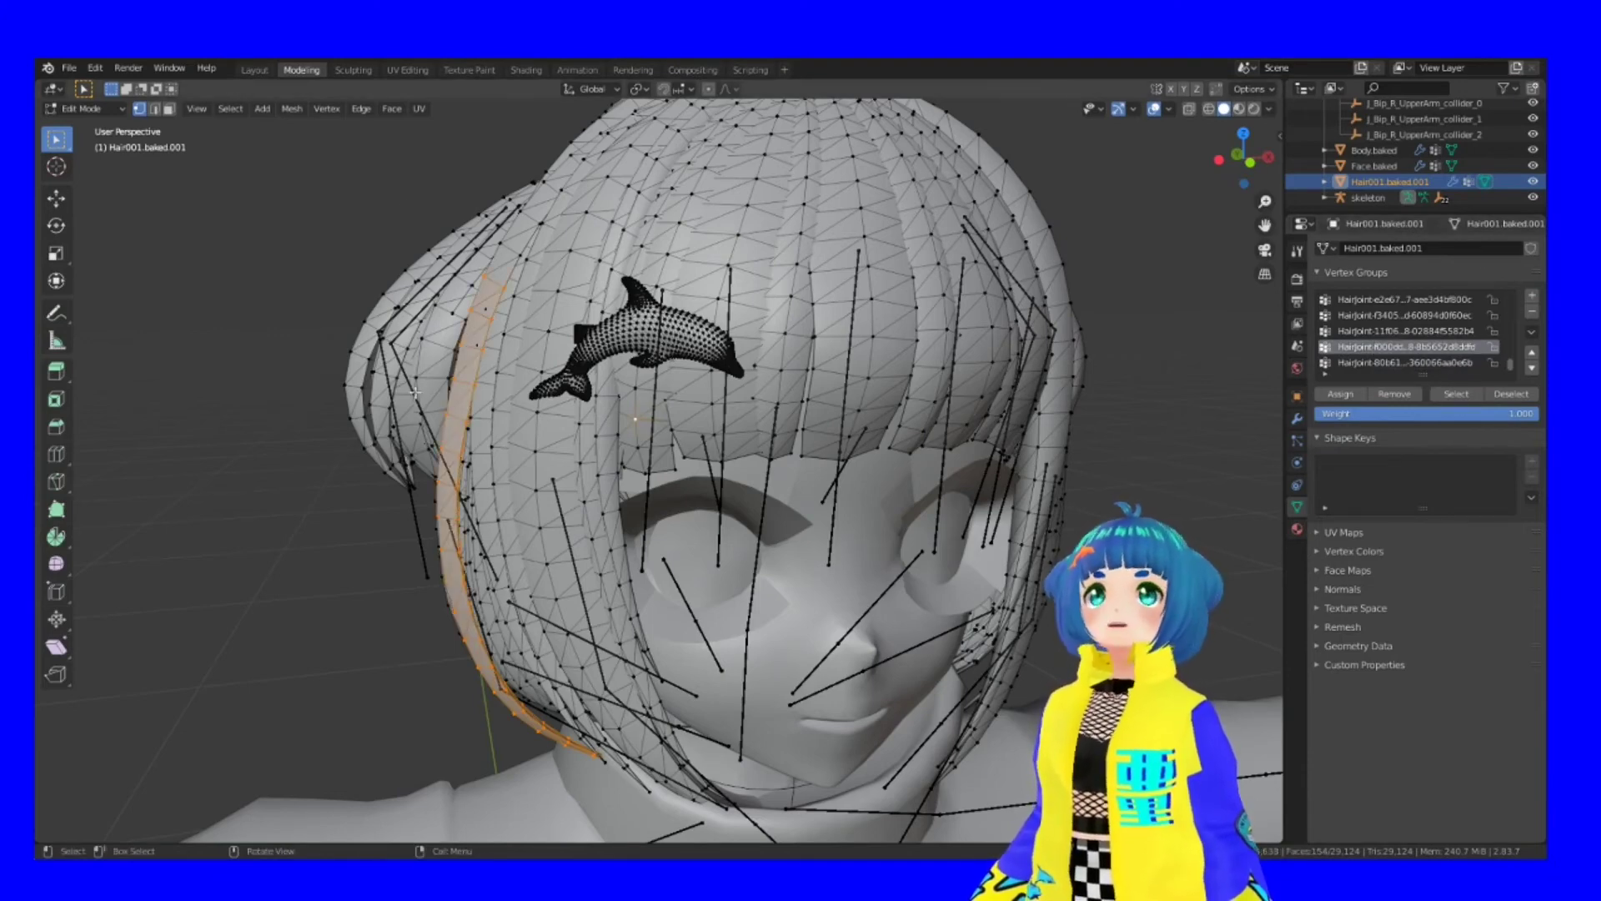
{"action": "key", "text": "alt+a"}
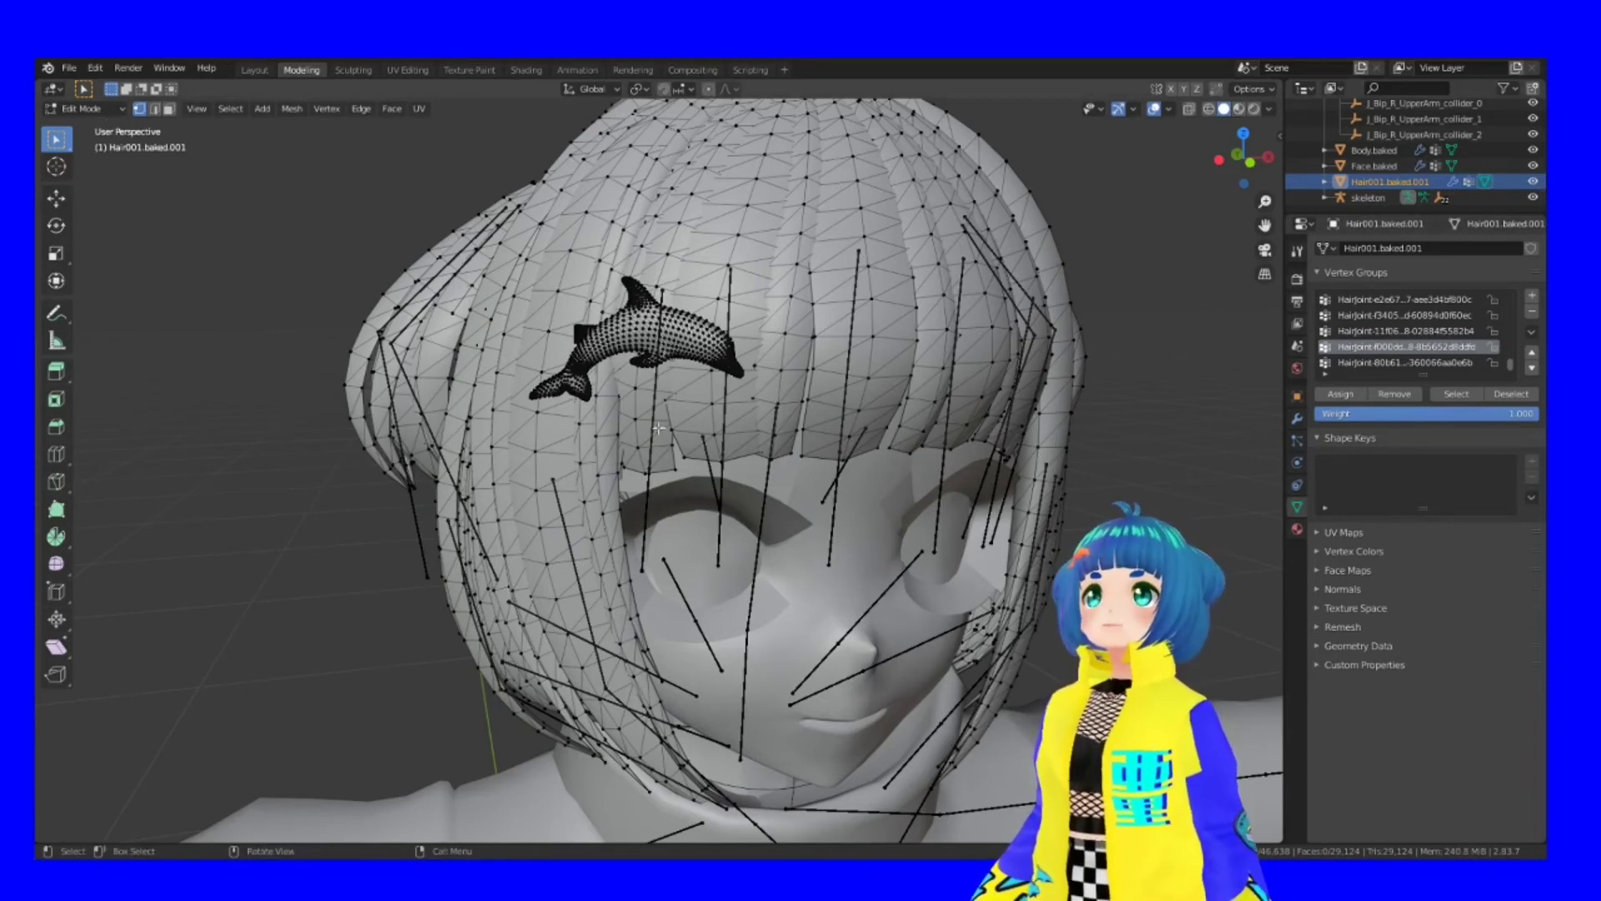
Switch to the skeleton's Edit Mode and select the whole linked hair bone chain running past the dolphin.
{"action": "key", "text": "Tab"}
{"action": "left_click", "coordinate": [649, 515]}
{"action": "key", "text": "Tab"}
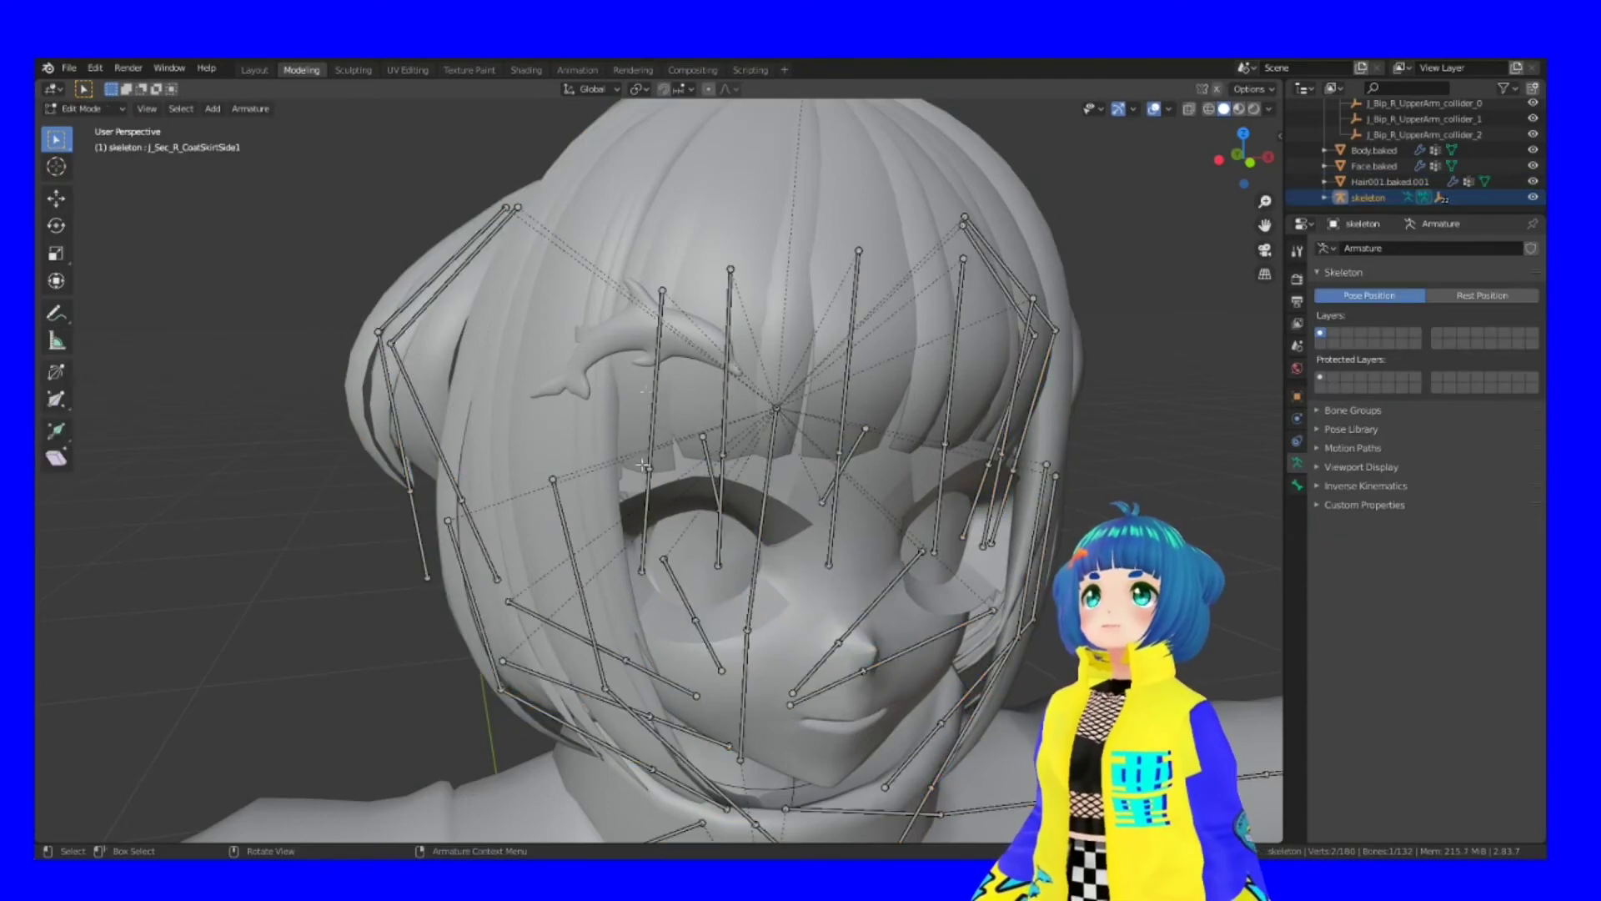
{"action": "left_click", "coordinate": [650, 468]}
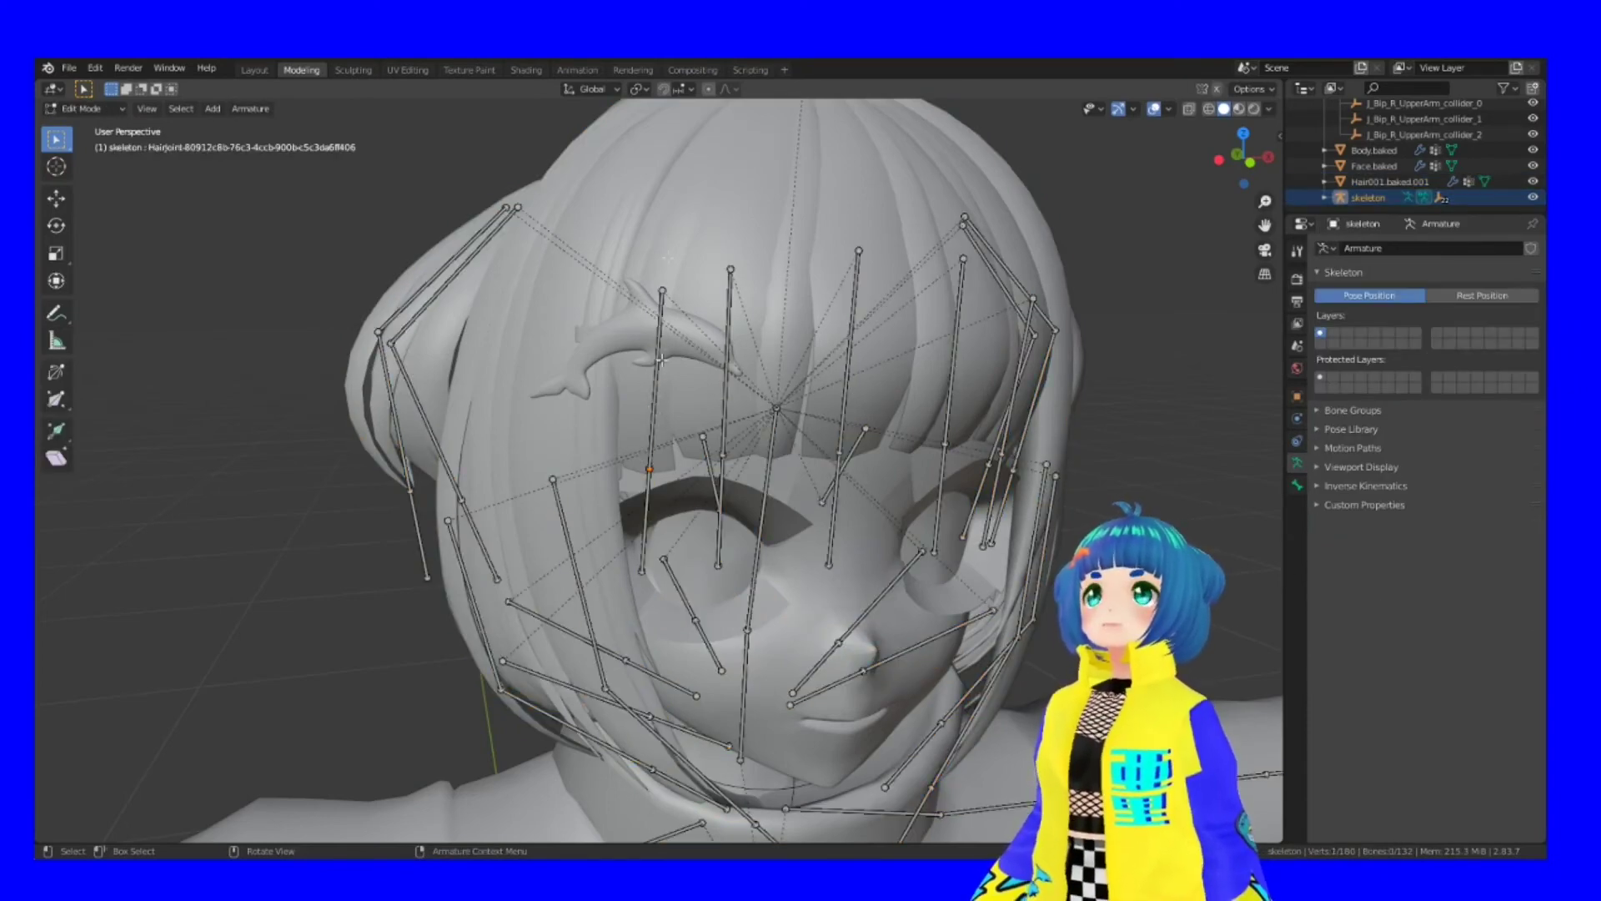
{"action": "key", "text": "a"}
{"action": "left_click", "coordinate": [650, 468]}
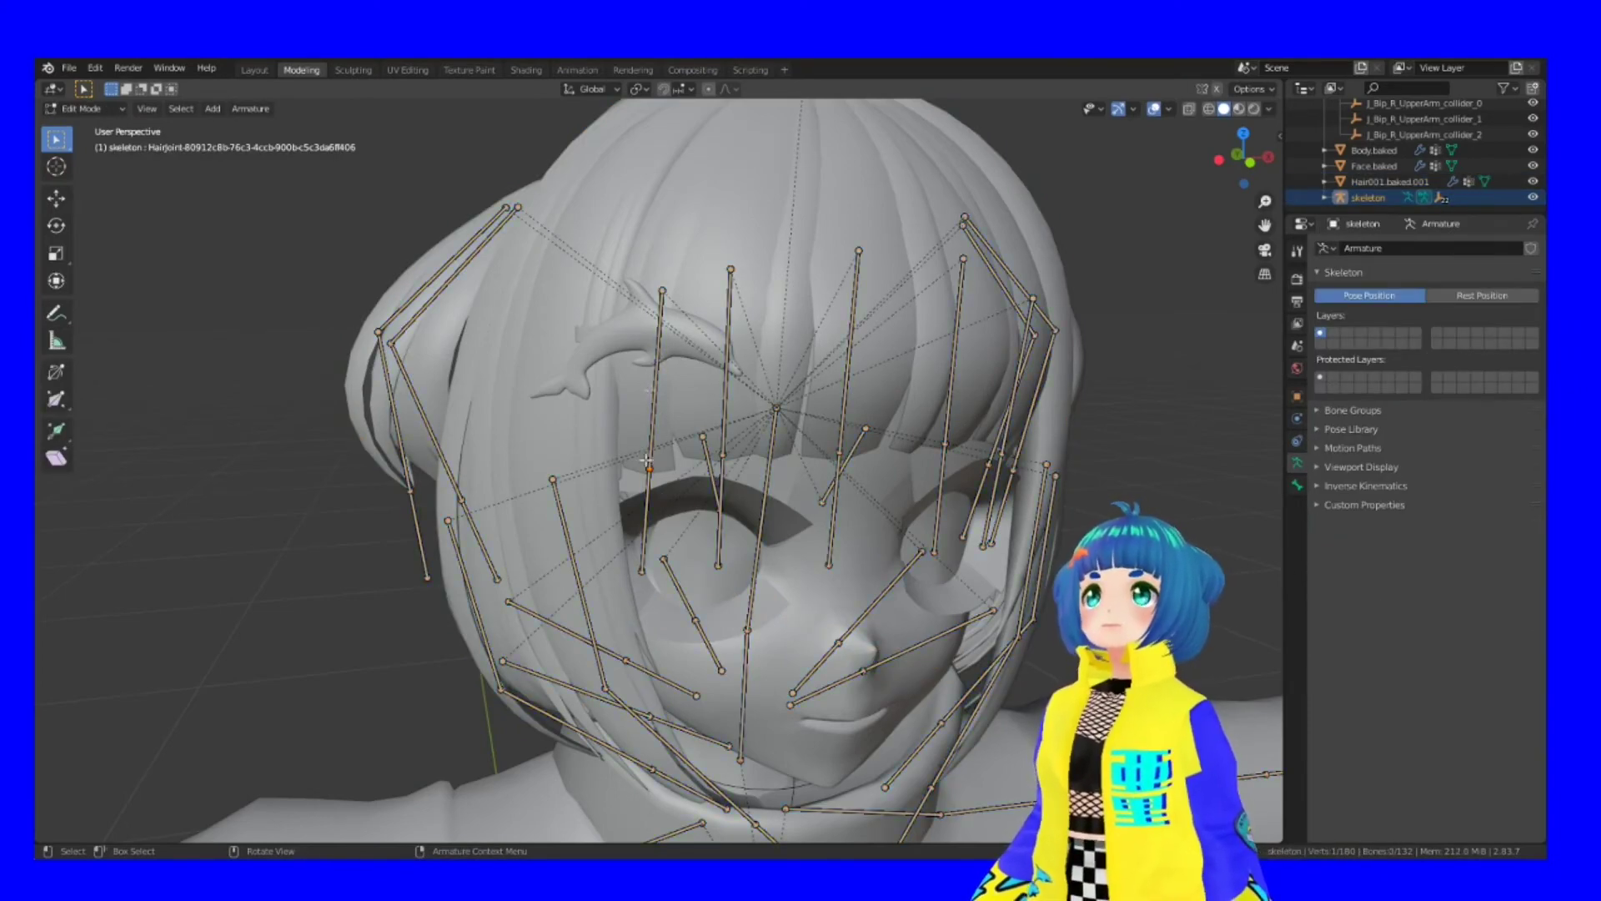
{"action": "key", "text": "ctrl+l"}
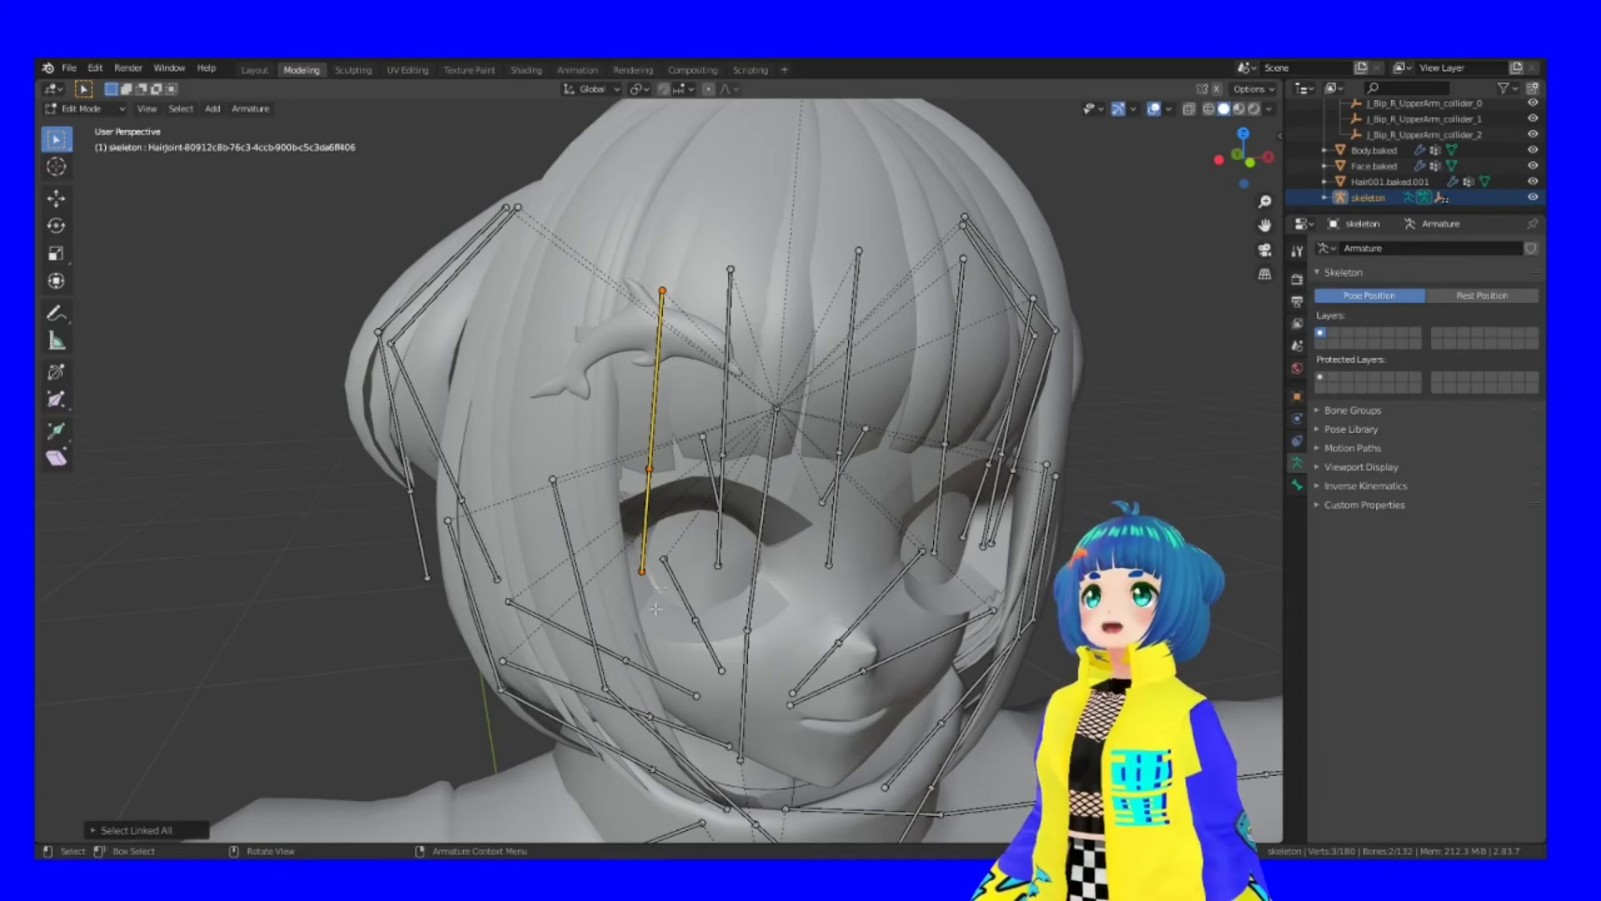
Open the selected hair bone's properties and read through its full Hairjoint name without editing it.
{"action": "left_click", "coordinate": [1296, 485]}
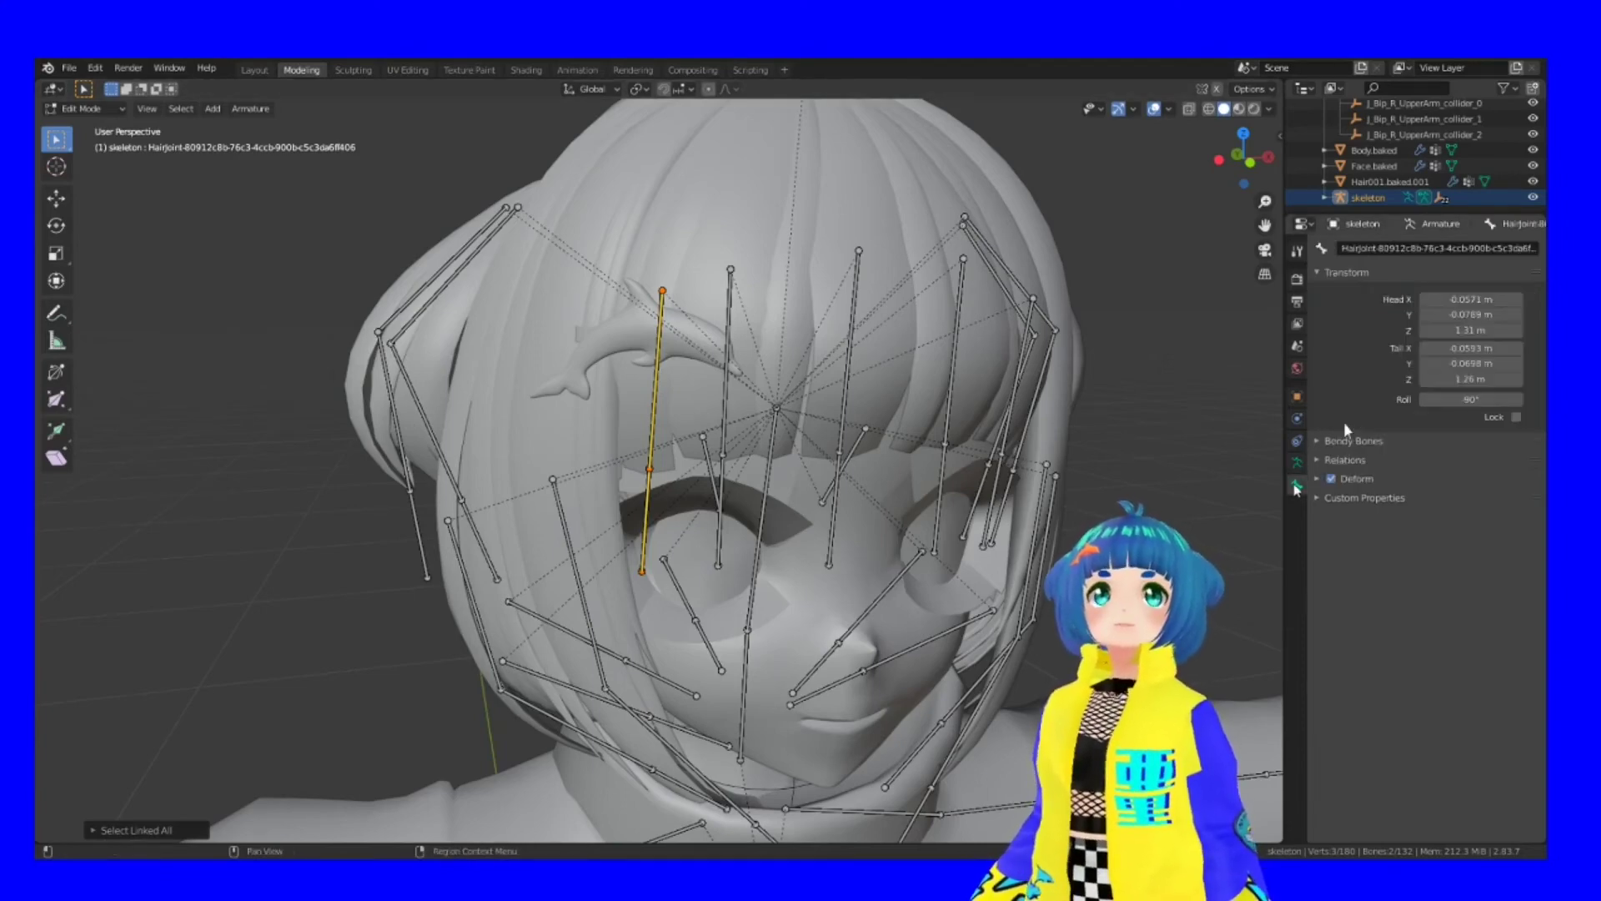
{"action": "left_click", "coordinate": [1464, 248]}
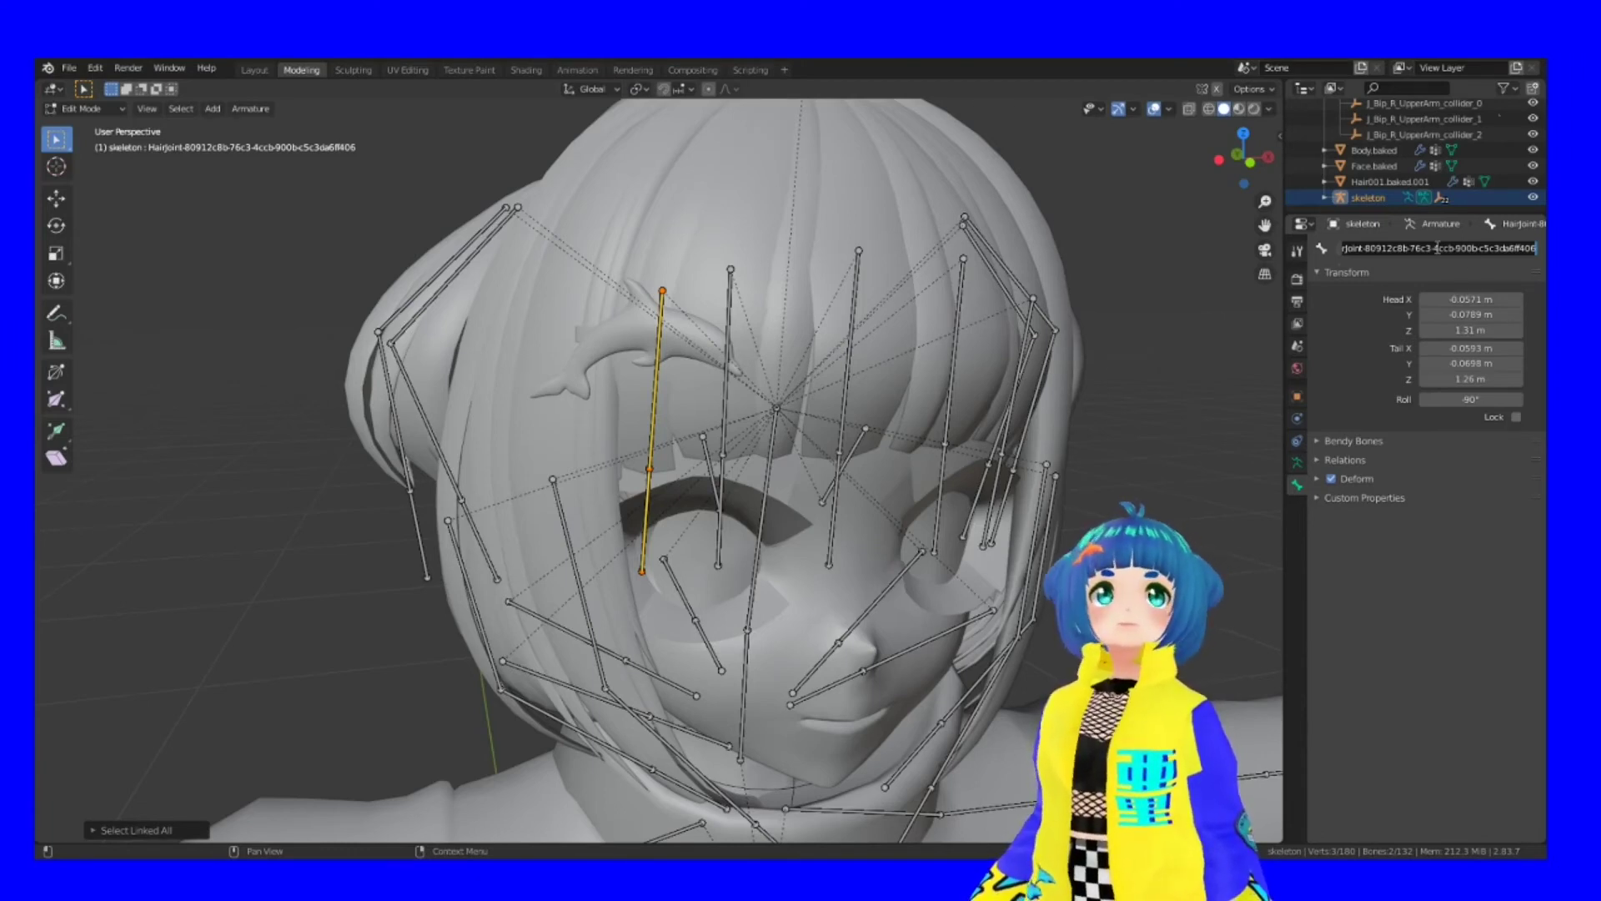
{"action": "key", "text": "Return"}
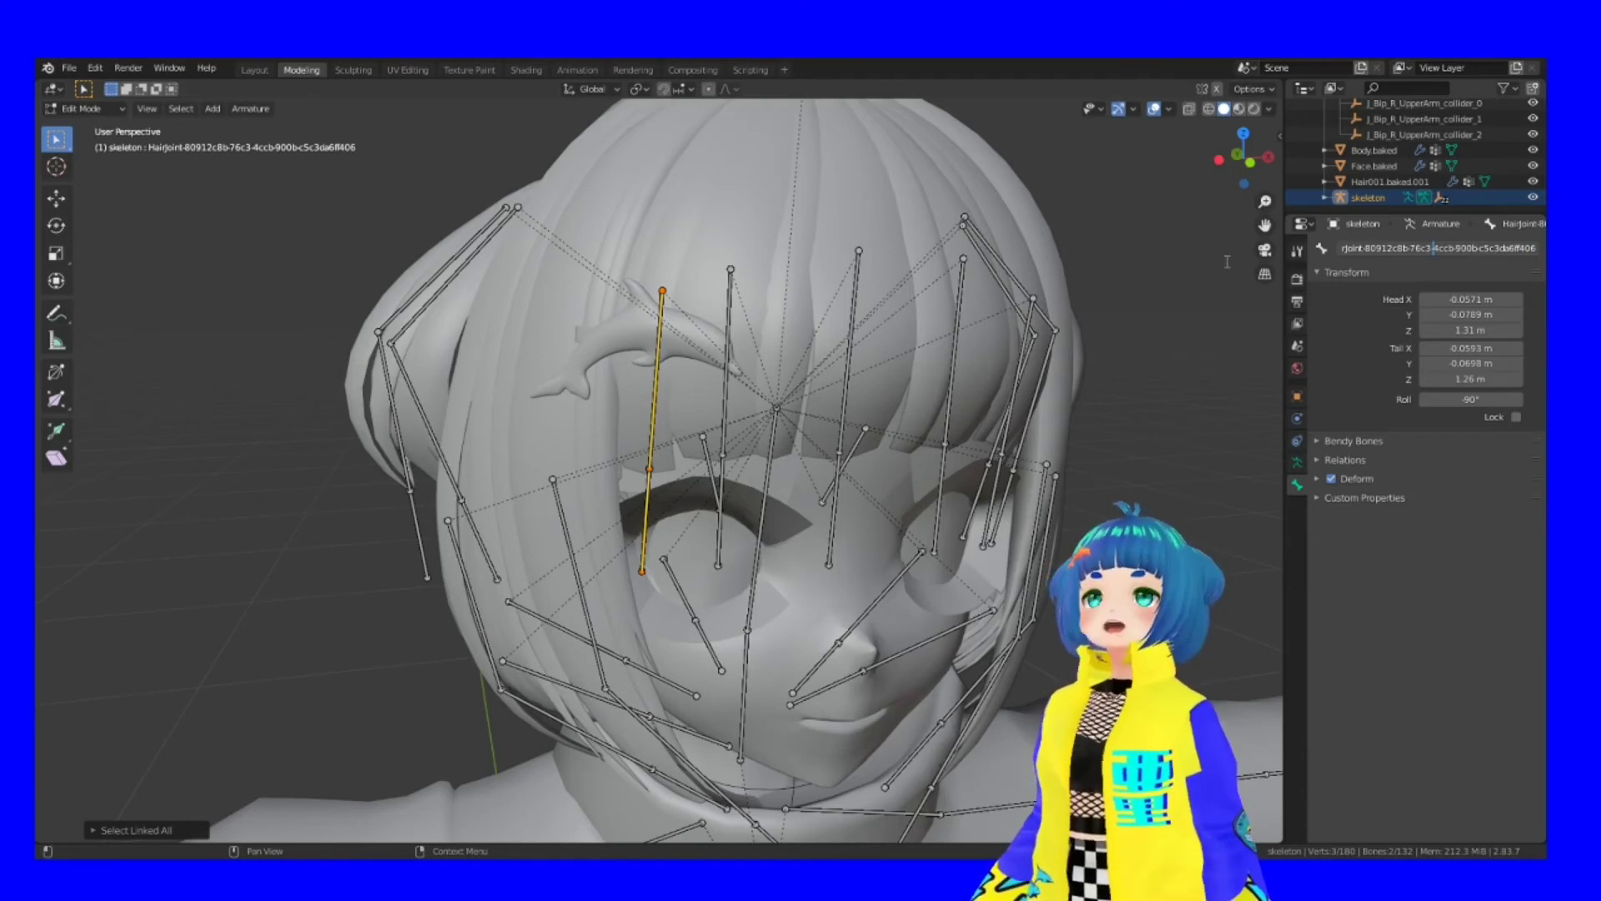
{"action": "key", "text": "Left"}
{"action": "key", "text": "Left"}
{"action": "key", "text": "Left"}
{"action": "key", "text": "Left"}
{"action": "key", "text": "Left"}
{"action": "key", "text": "Left"}
{"action": "key", "text": "Left"}
{"action": "key", "text": "Left"}
{"action": "key", "text": "Left"}
{"action": "key", "text": "Left"}
{"action": "key", "text": "Left"}
{"action": "key", "text": "Left"}
{"action": "key", "text": "Left"}
{"action": "key", "text": "Left"}
{"action": "key", "text": "Left"}
{"action": "key", "text": "Left"}
{"action": "key", "text": "Left"}
{"action": "key", "text": "Left"}
{"action": "key", "text": "Left"}
{"action": "key", "text": "Left"}
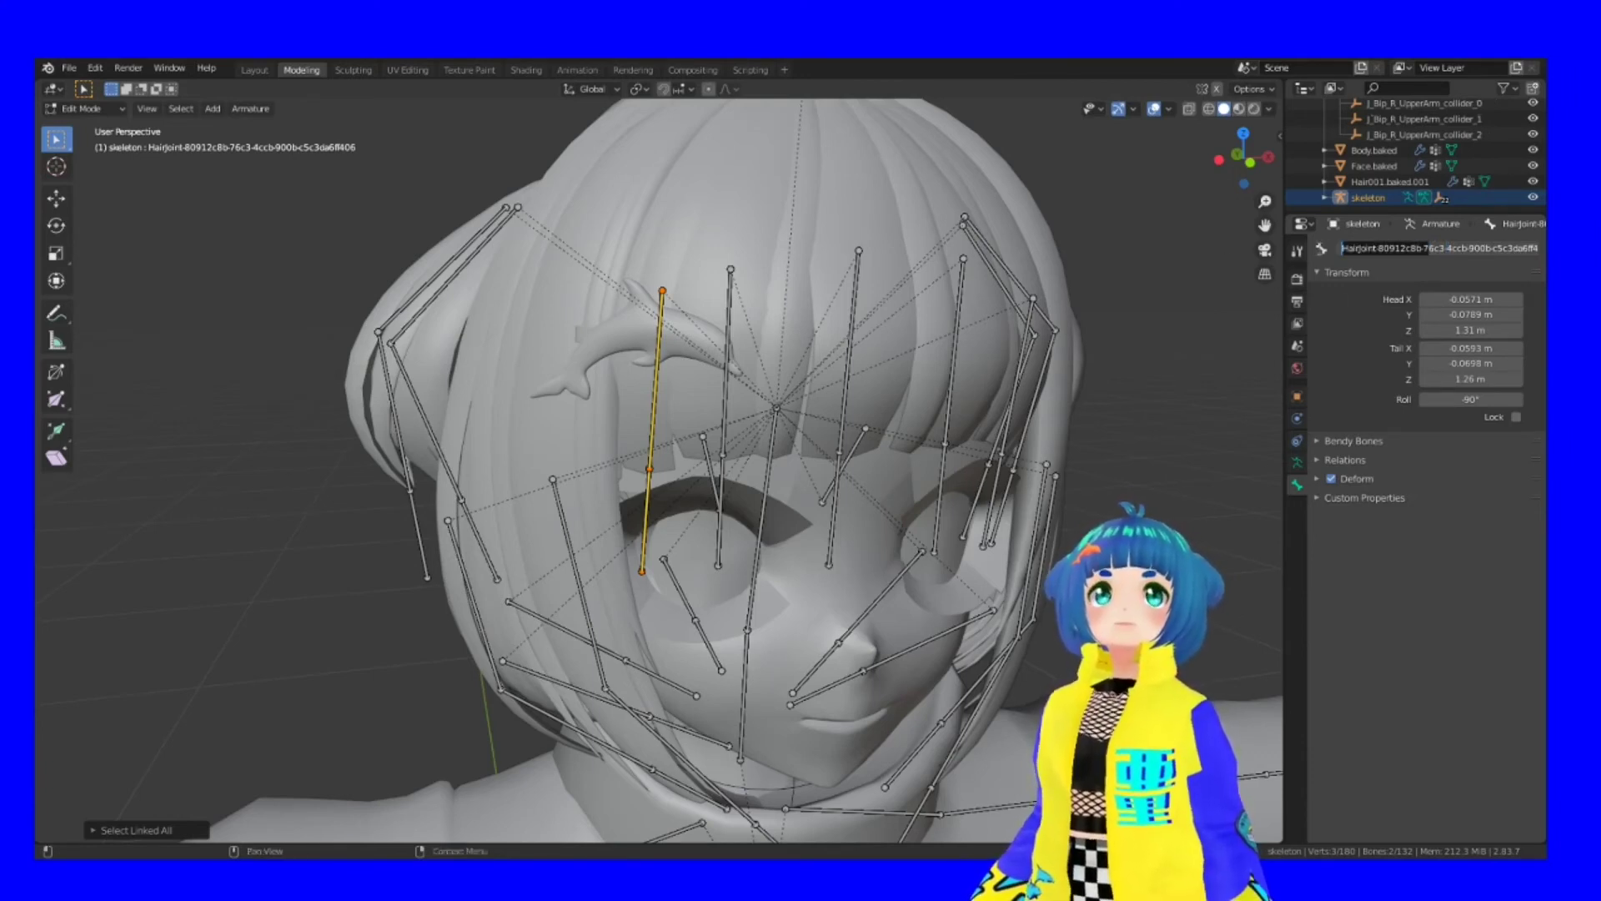
{"action": "key", "text": "Return"}
Return to the hair mesh's Edit Mode and select, then deselect, the vertices assigned to the last Hairjoint vertex group.
{"action": "key", "text": "Tab"}
{"action": "left_click", "coordinate": [737, 217]}
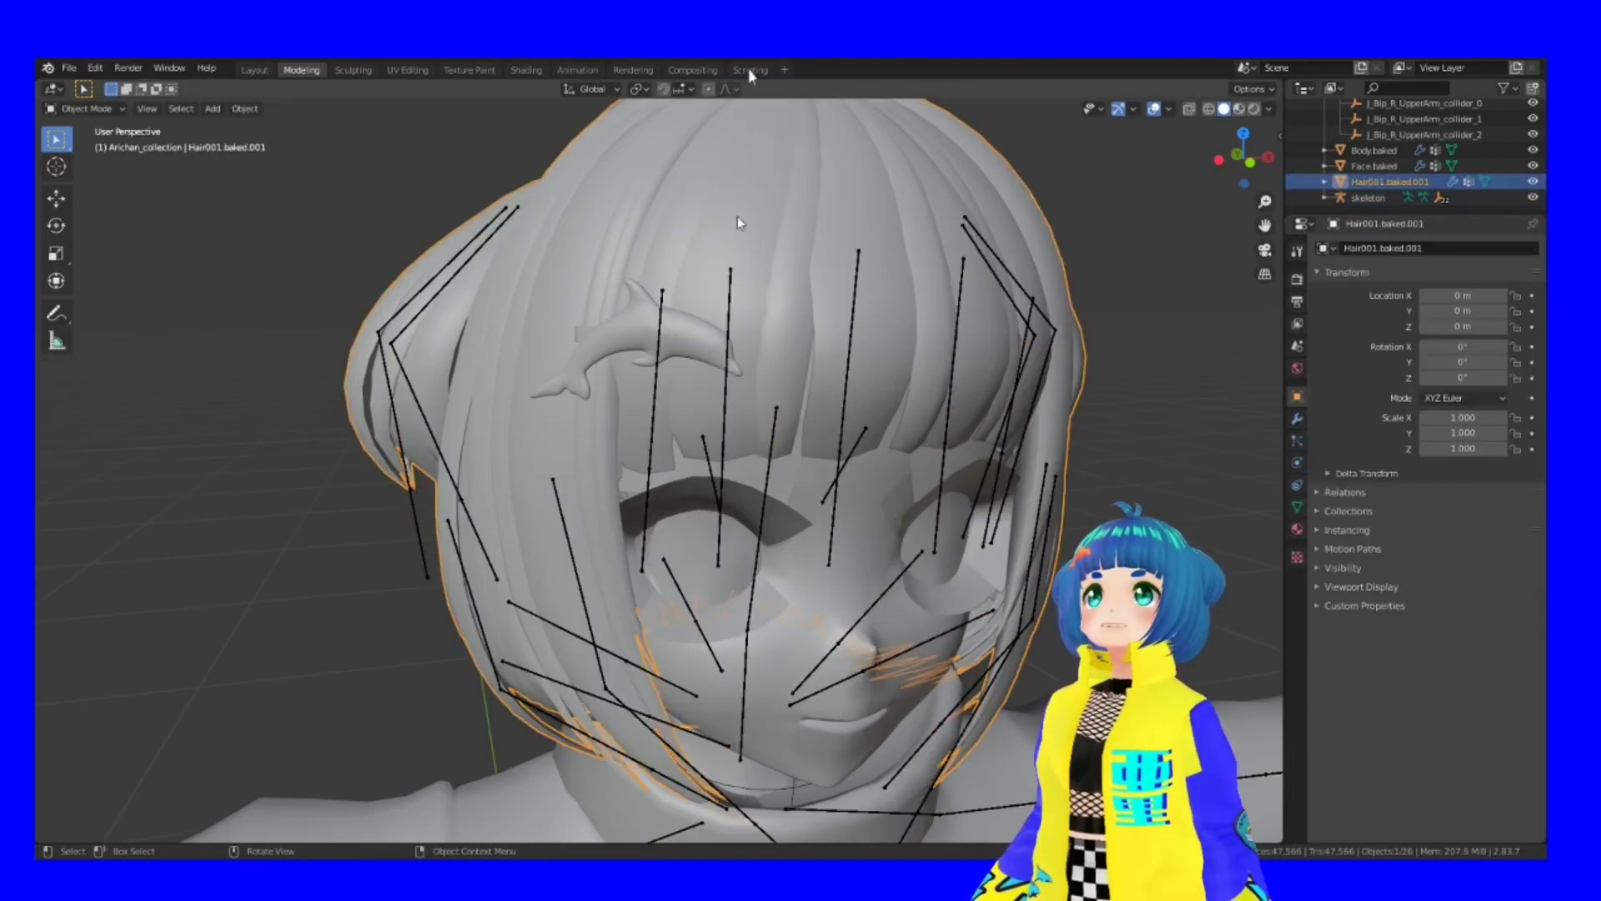
{"action": "key", "text": "Tab"}
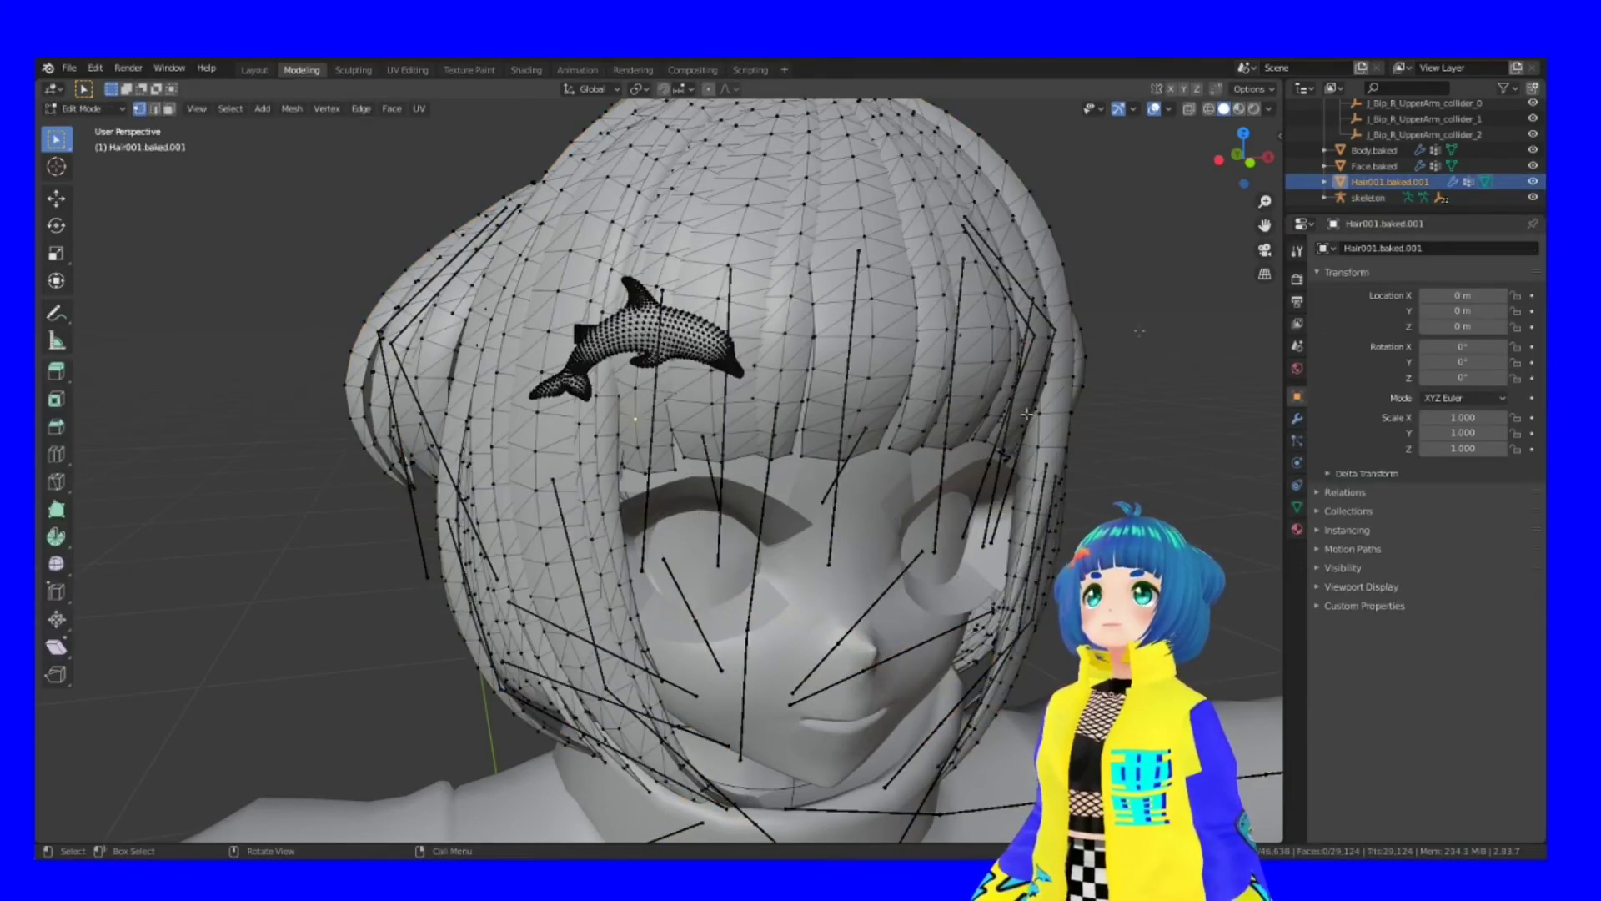
{"action": "left_click", "coordinate": [1297, 507]}
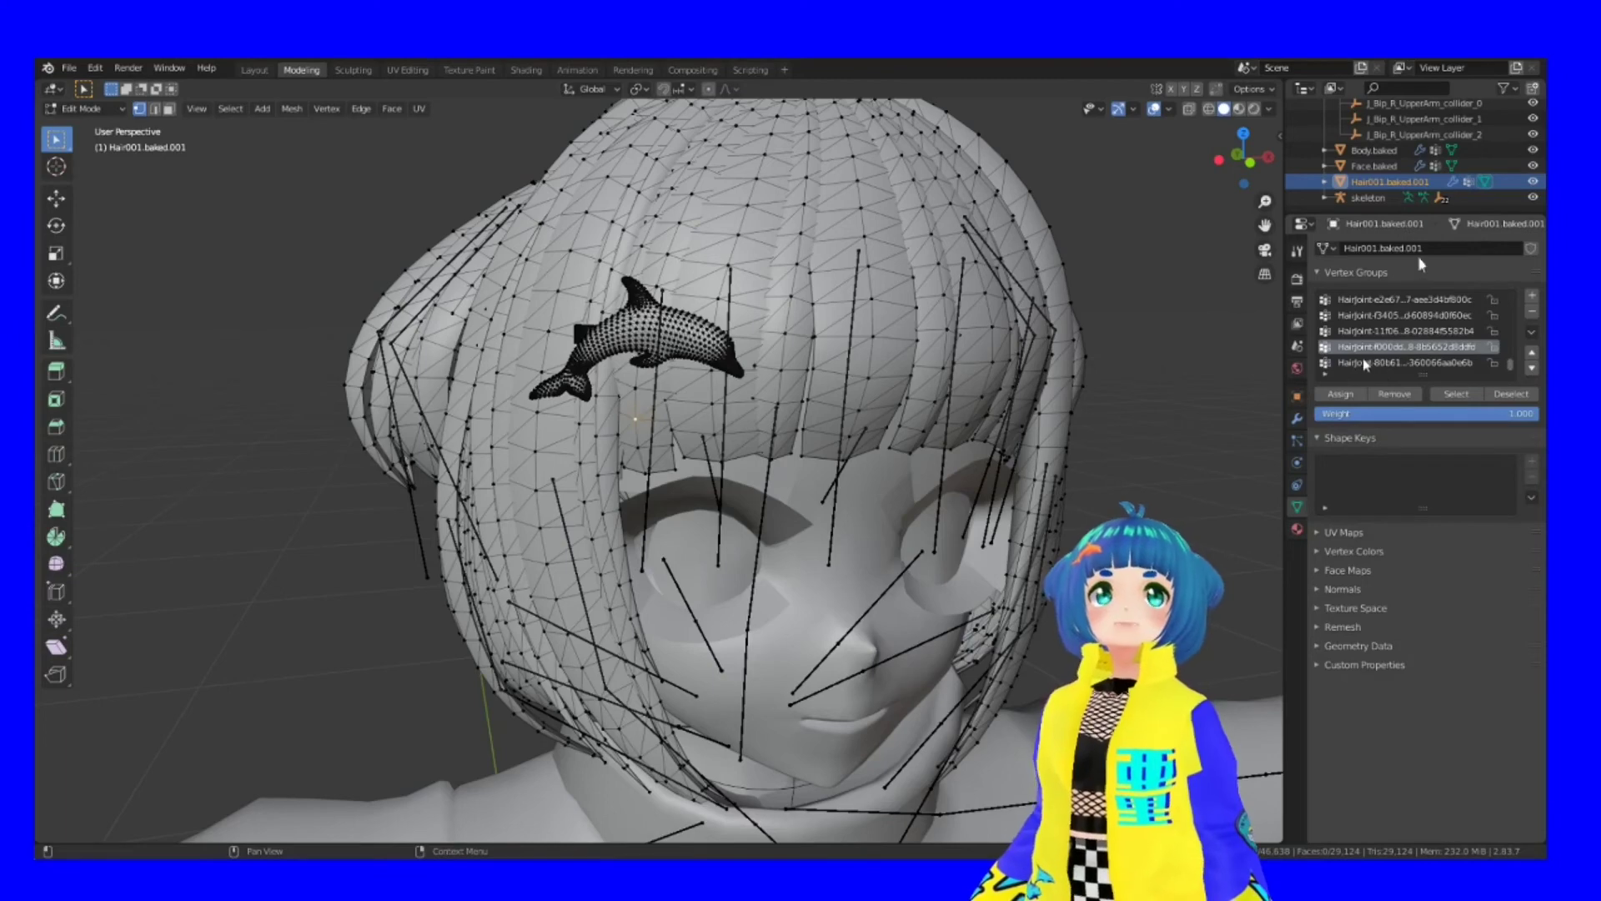
{"action": "left_click", "coordinate": [1390, 365]}
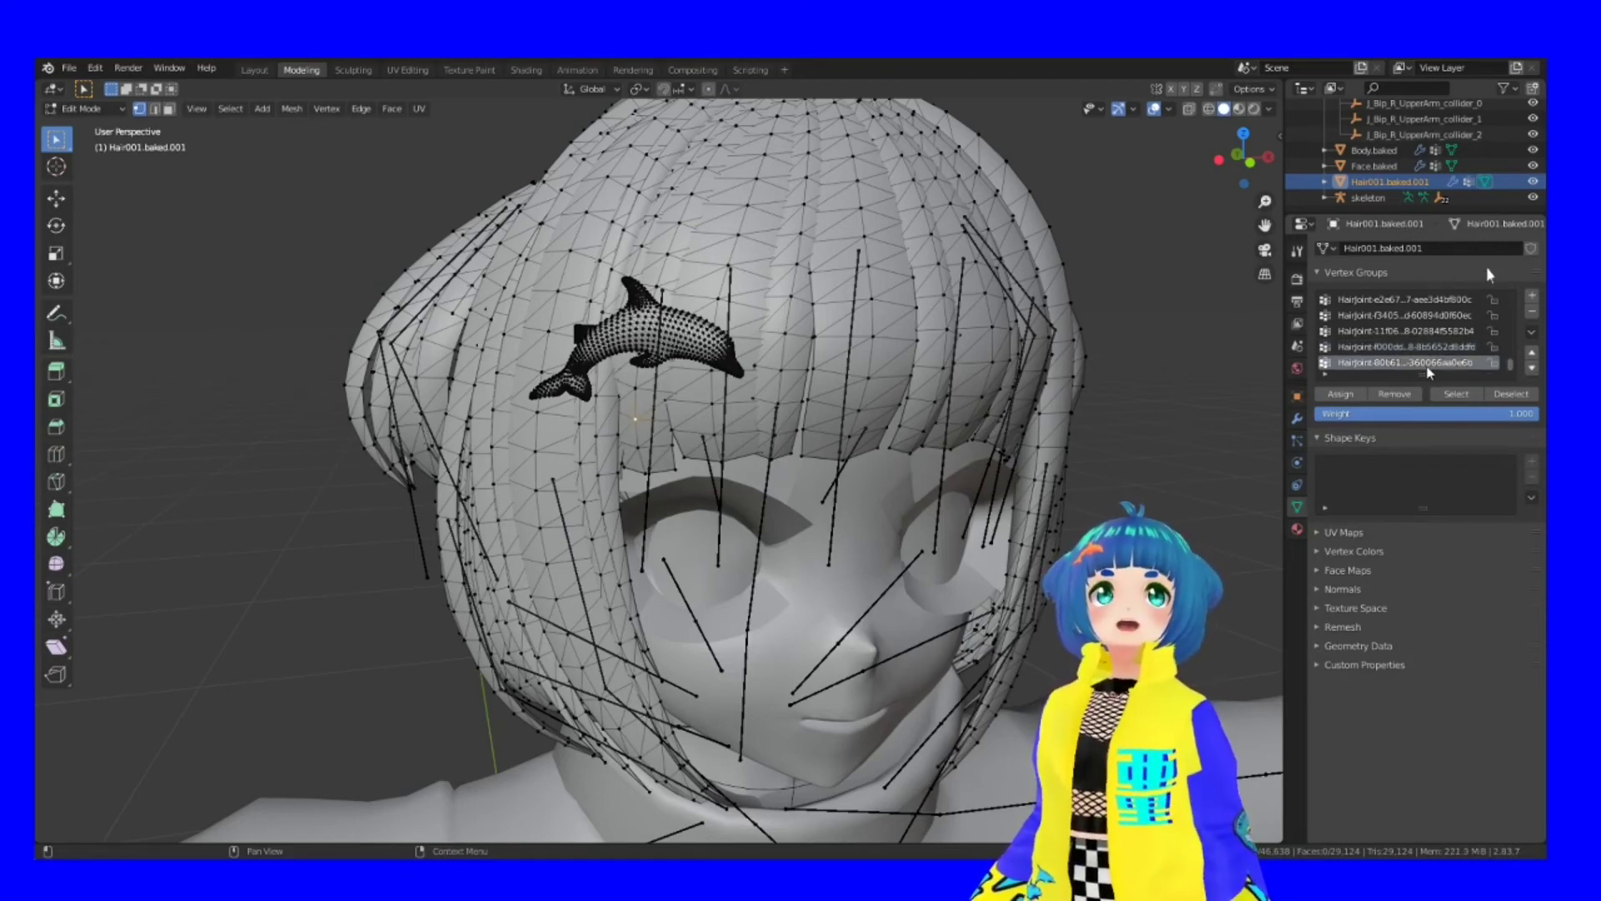
{"action": "left_click", "coordinate": [1456, 394]}
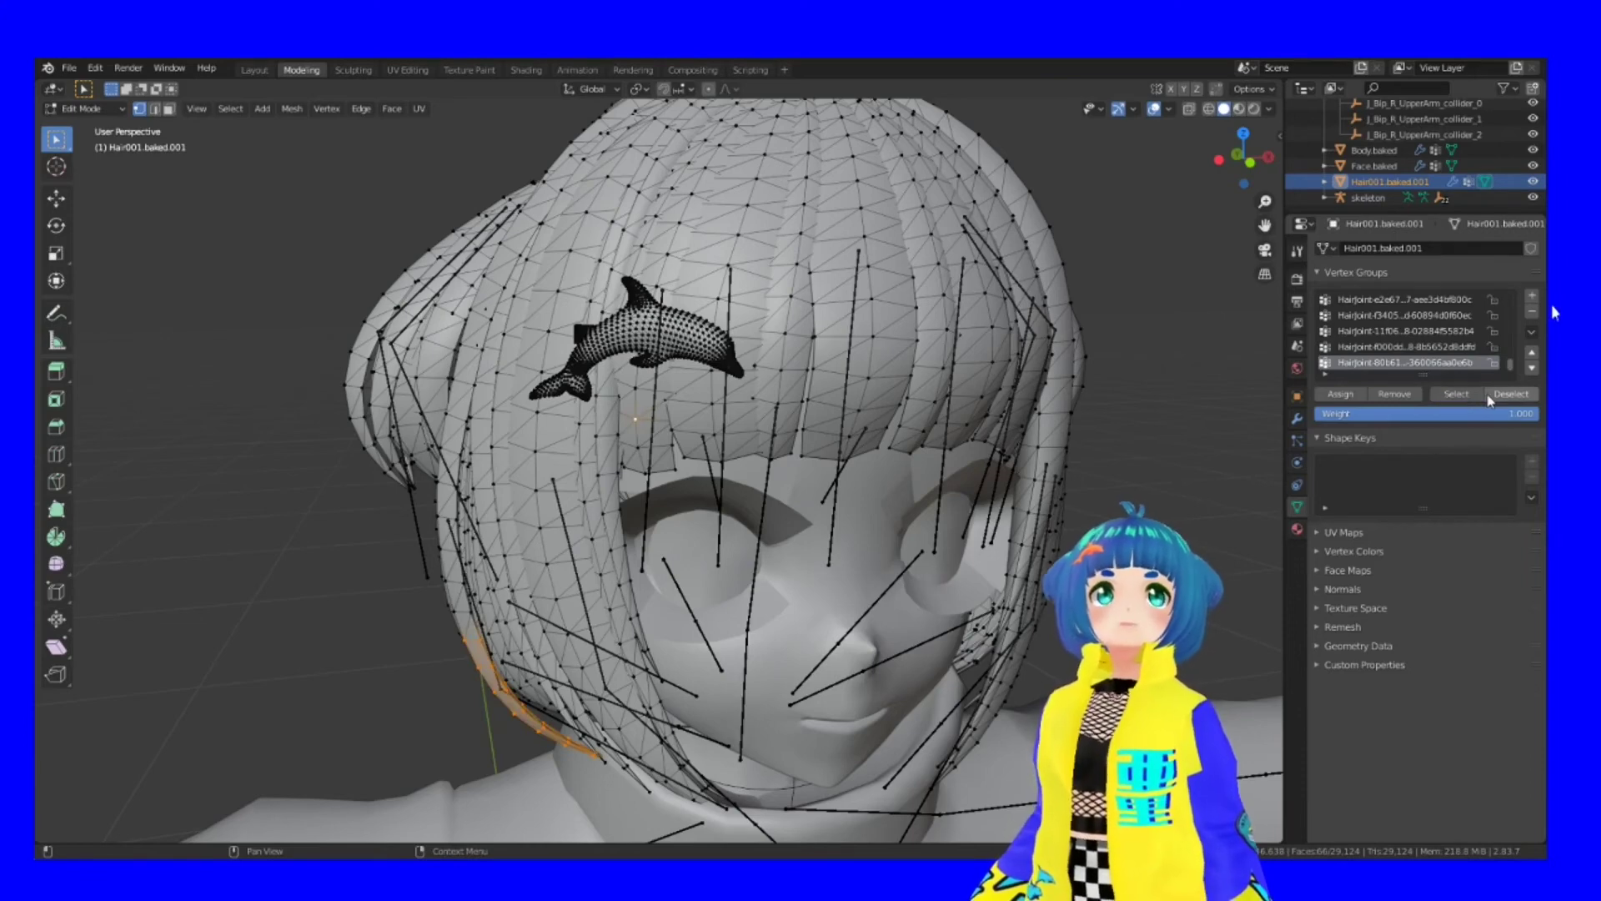
{"action": "left_click", "coordinate": [1489, 394]}
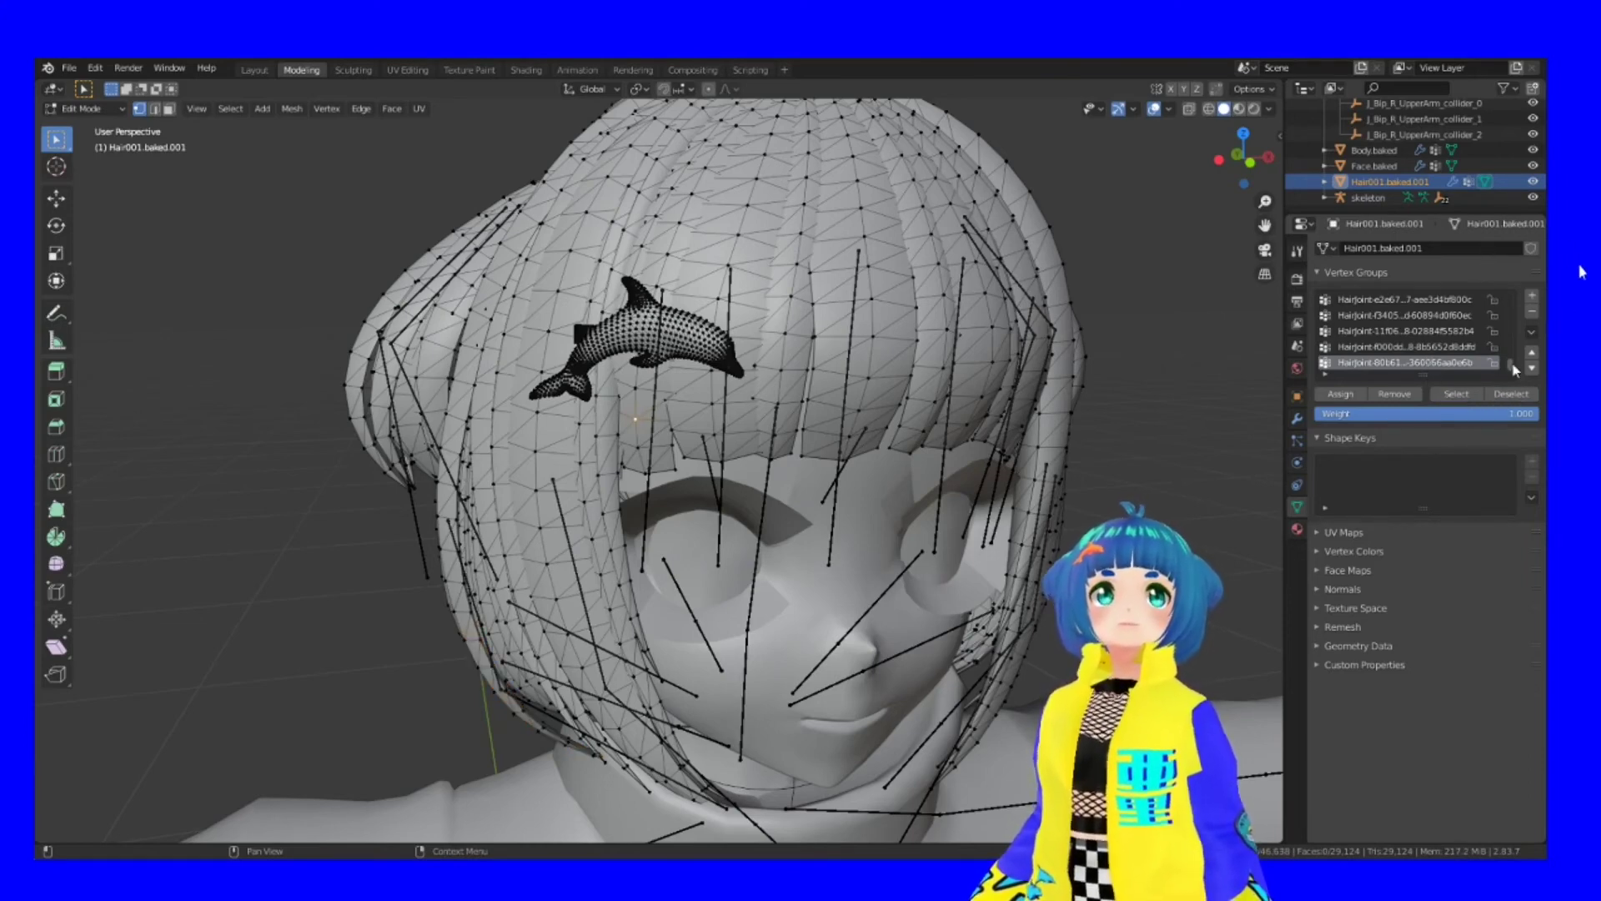
Find the Hairjoint-80912 vertex group of the hair mesh, select its vertices to examine them, and clear the selection.
{"action": "scroll", "coordinate": [1513, 362], "scroll_direction": "up", "scroll_amount": 3}
{"action": "scroll", "coordinate": [1516, 357], "scroll_direction": "up", "scroll_amount": 3}
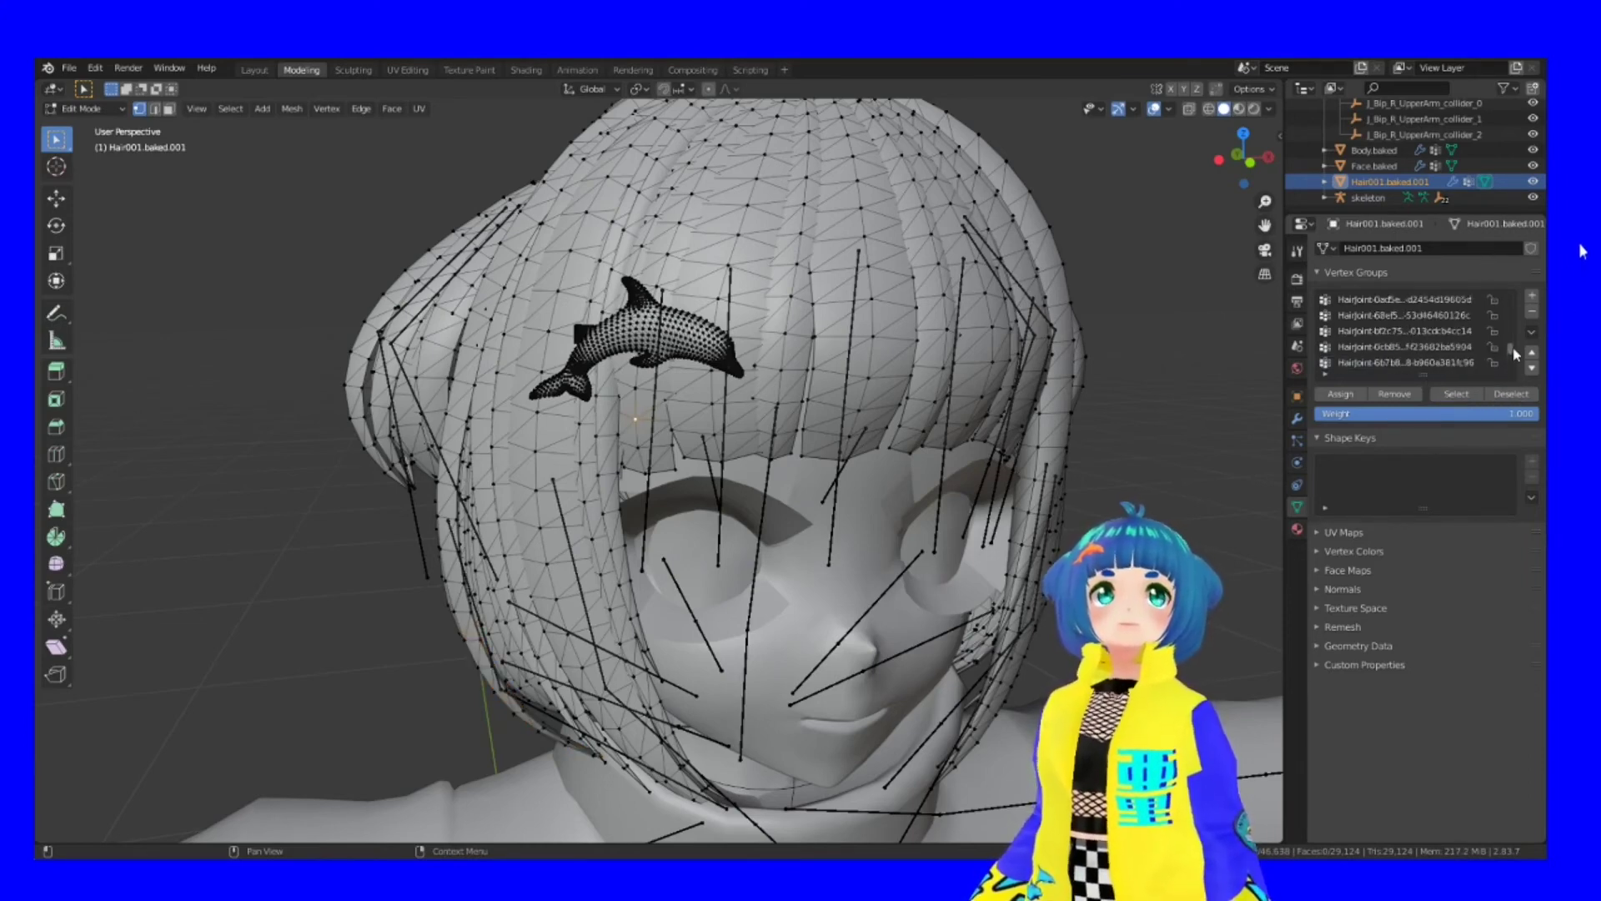
{"action": "scroll", "coordinate": [1516, 352], "scroll_direction": "up", "scroll_amount": 1}
{"action": "scroll", "coordinate": [1517, 344], "scroll_direction": "up", "scroll_amount": 3}
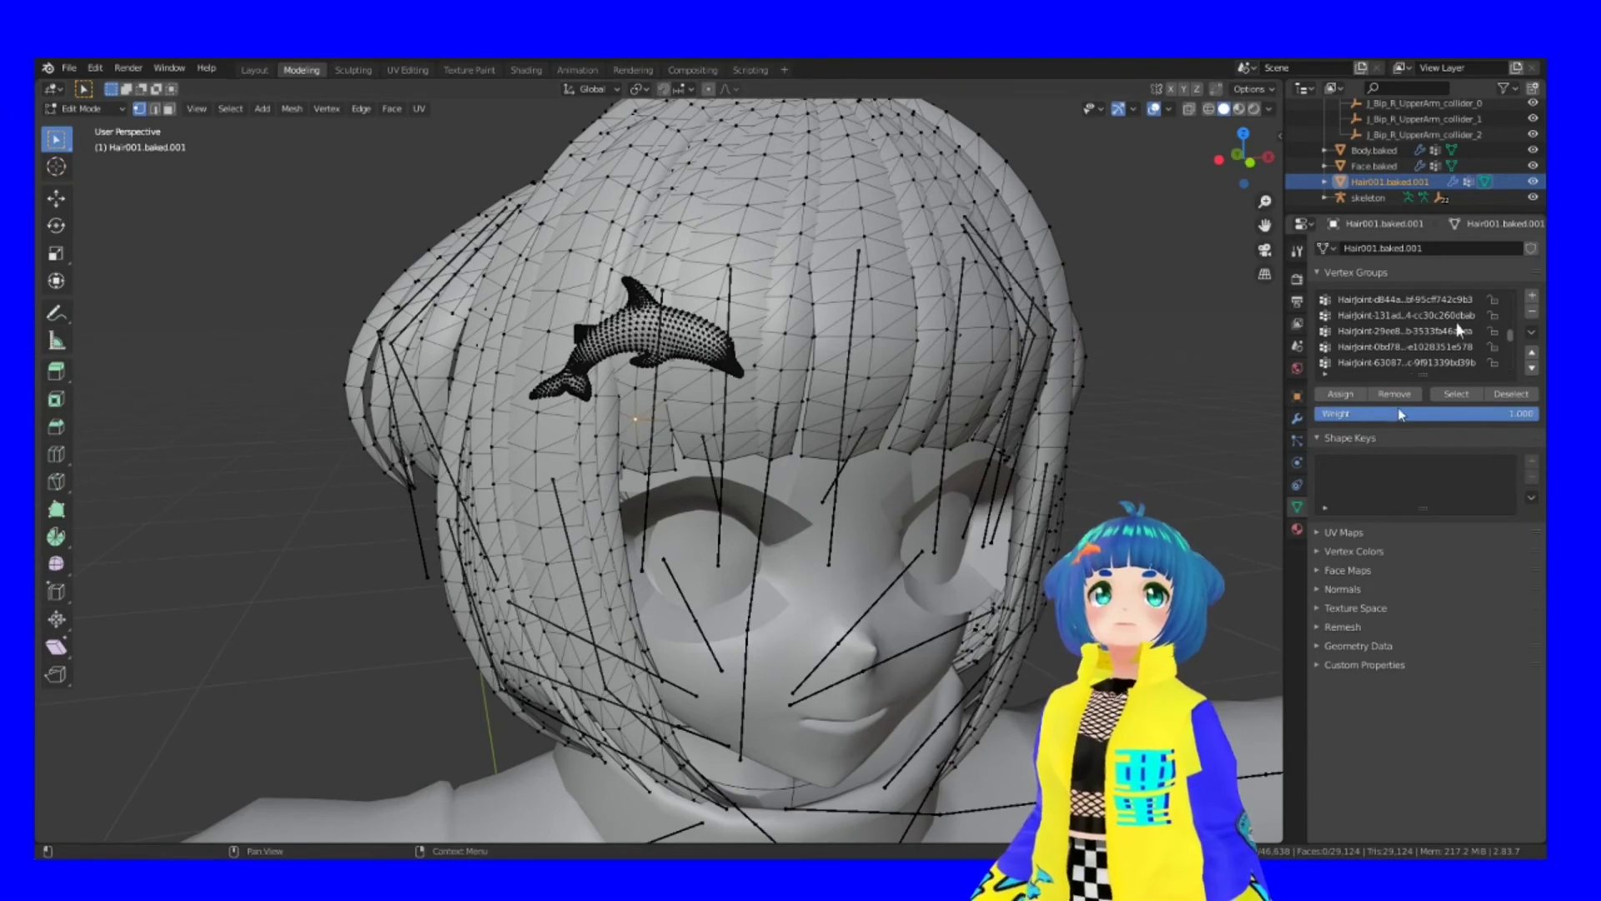
{"action": "left_click_drag", "start_coordinate": [1511, 339], "coordinate": [1515, 305]}
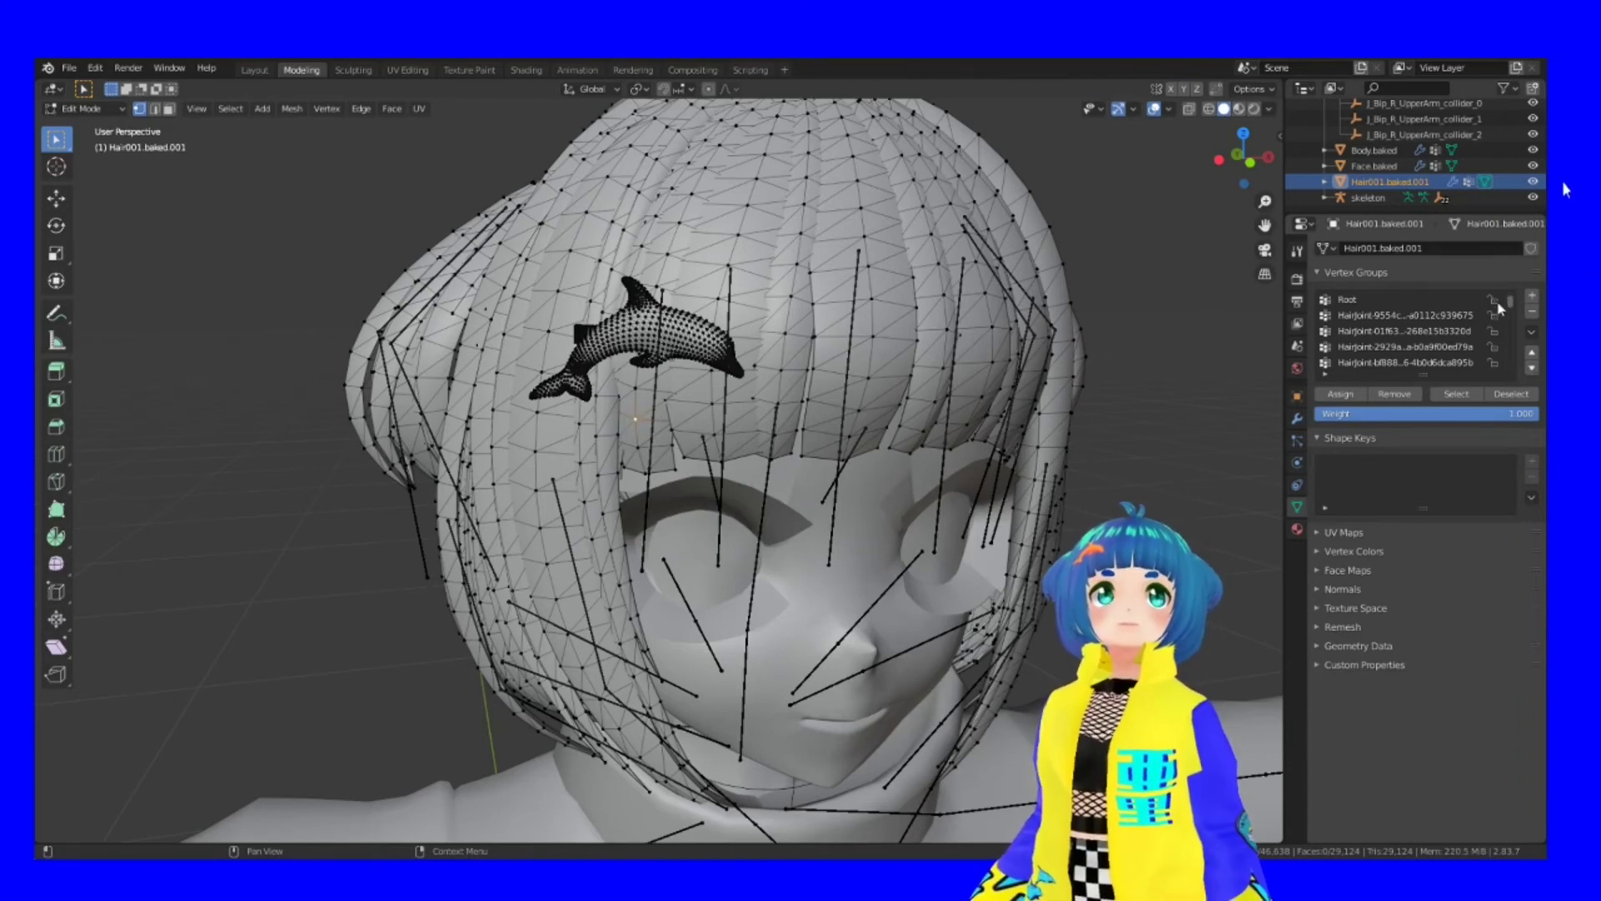
{"action": "left_click_drag", "start_coordinate": [1511, 305], "coordinate": [1513, 328]}
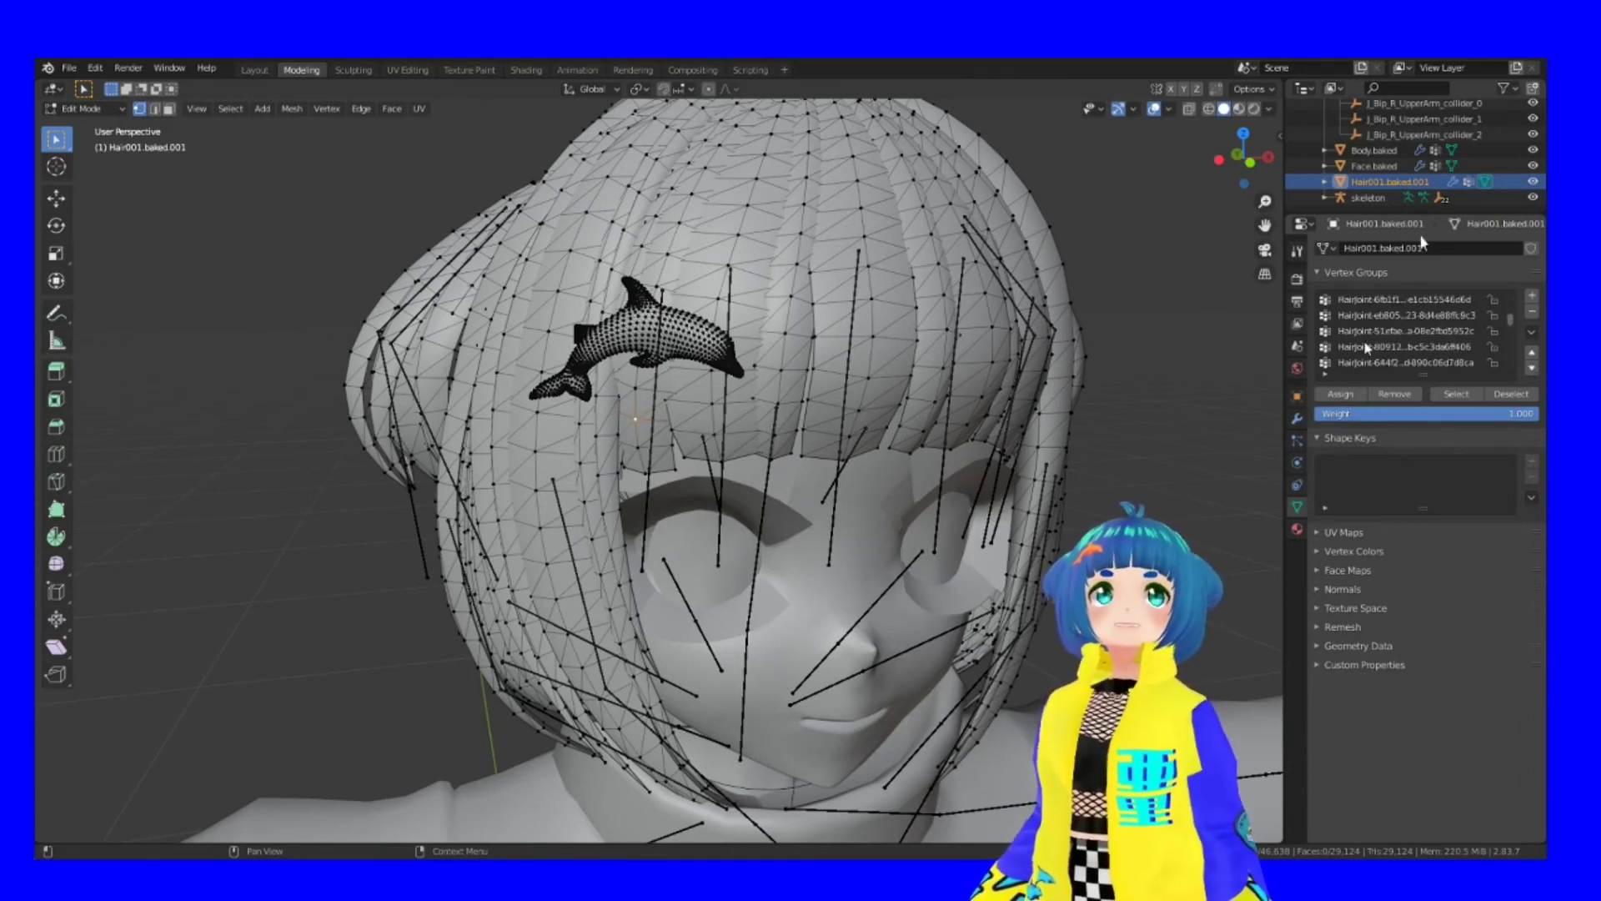
{"action": "left_click", "coordinate": [1405, 346]}
{"action": "left_click", "coordinate": [1456, 394]}
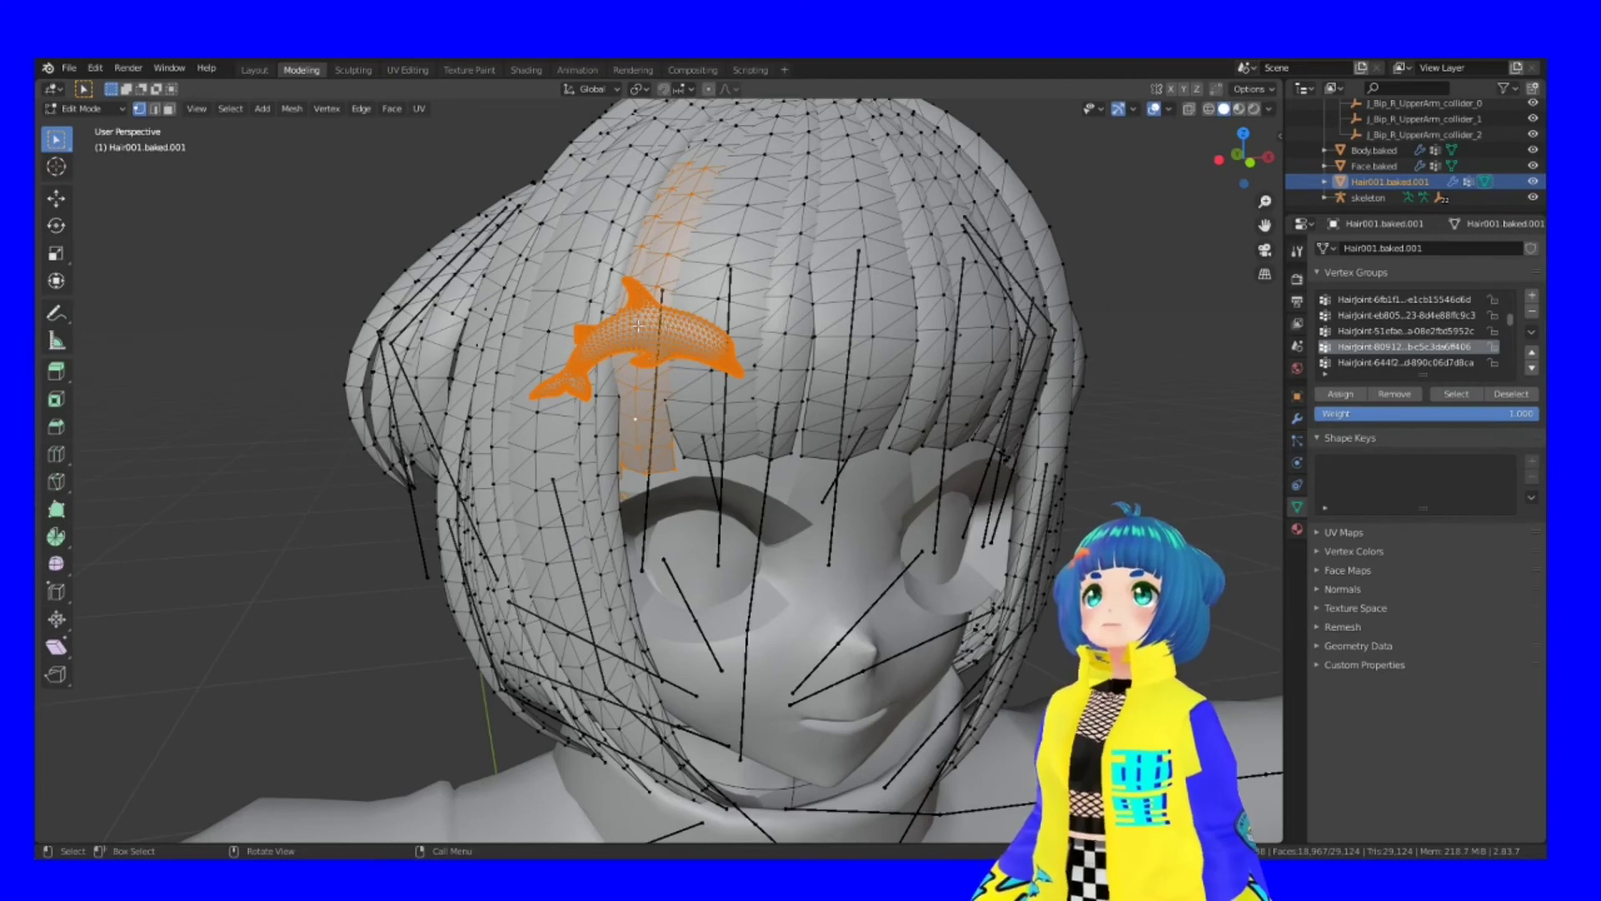
{"action": "key", "text": "alt+a"}
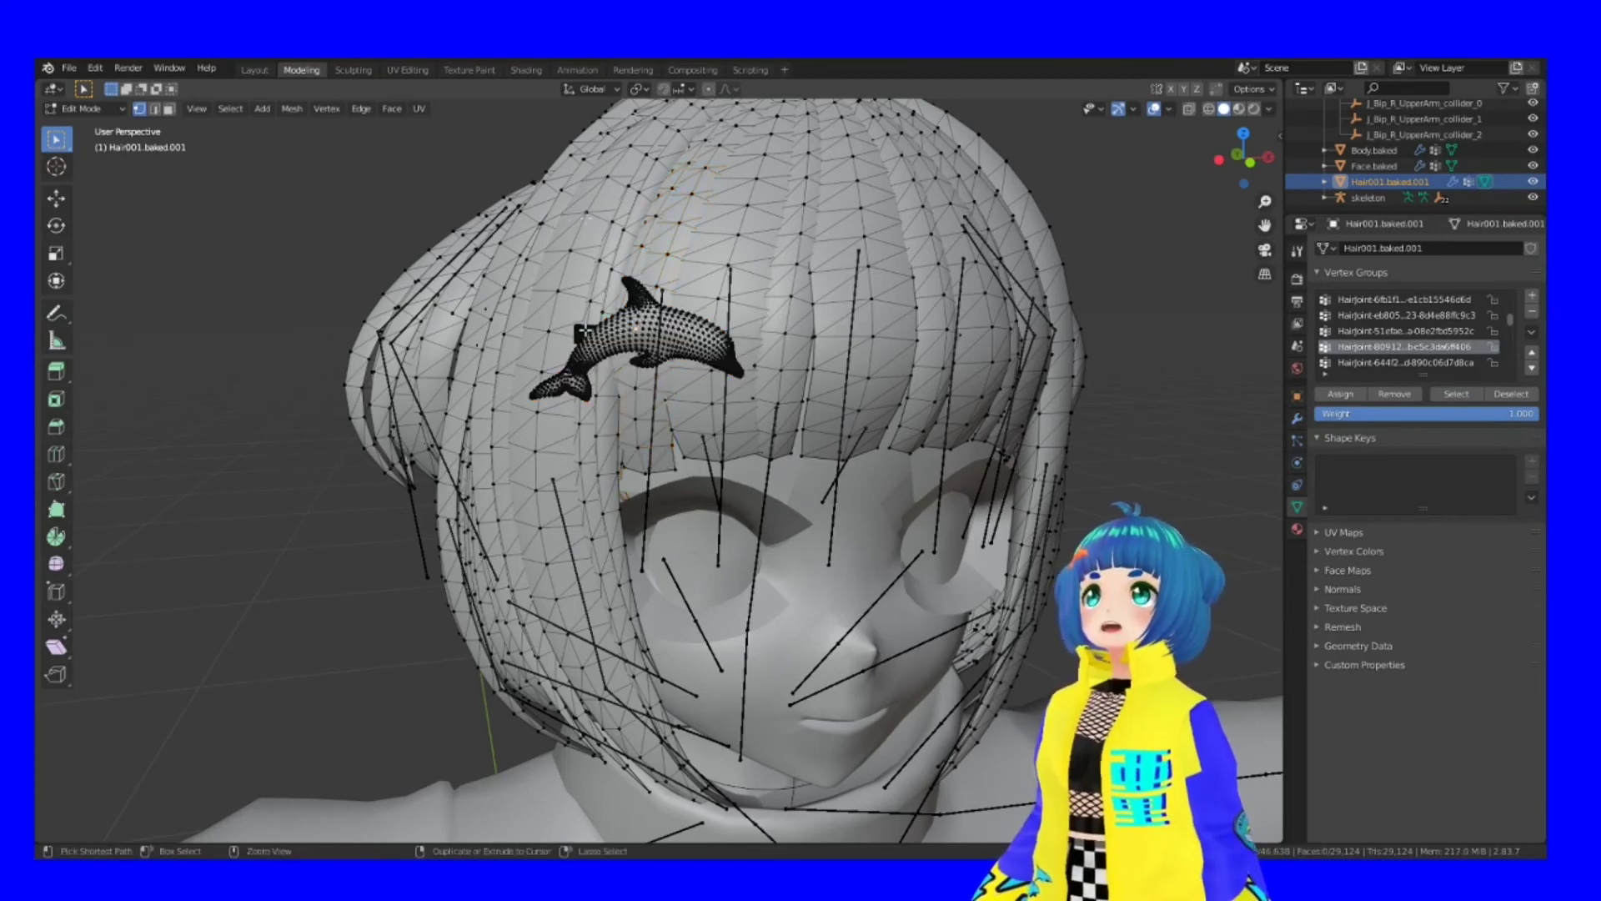
Remove the dolphin's linked vertices from the Hairjoint-80912 vertex group and clear the selection.
{"action": "key", "text": "l"}
{"action": "key", "text": "ctrl+l"}
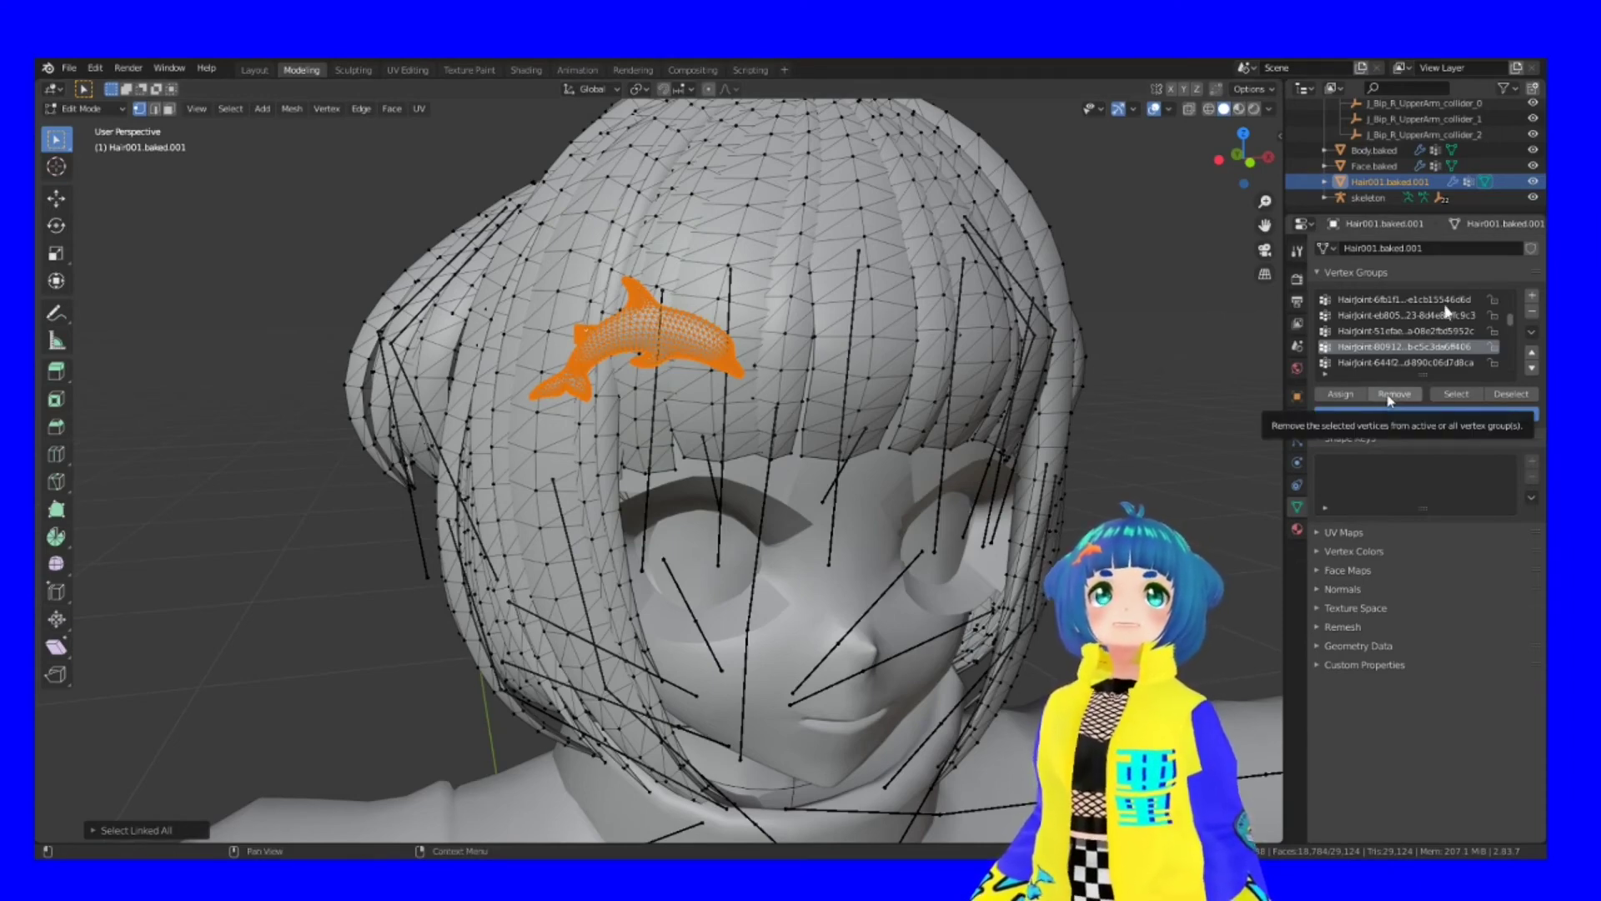
{"action": "left_click", "coordinate": [1390, 395]}
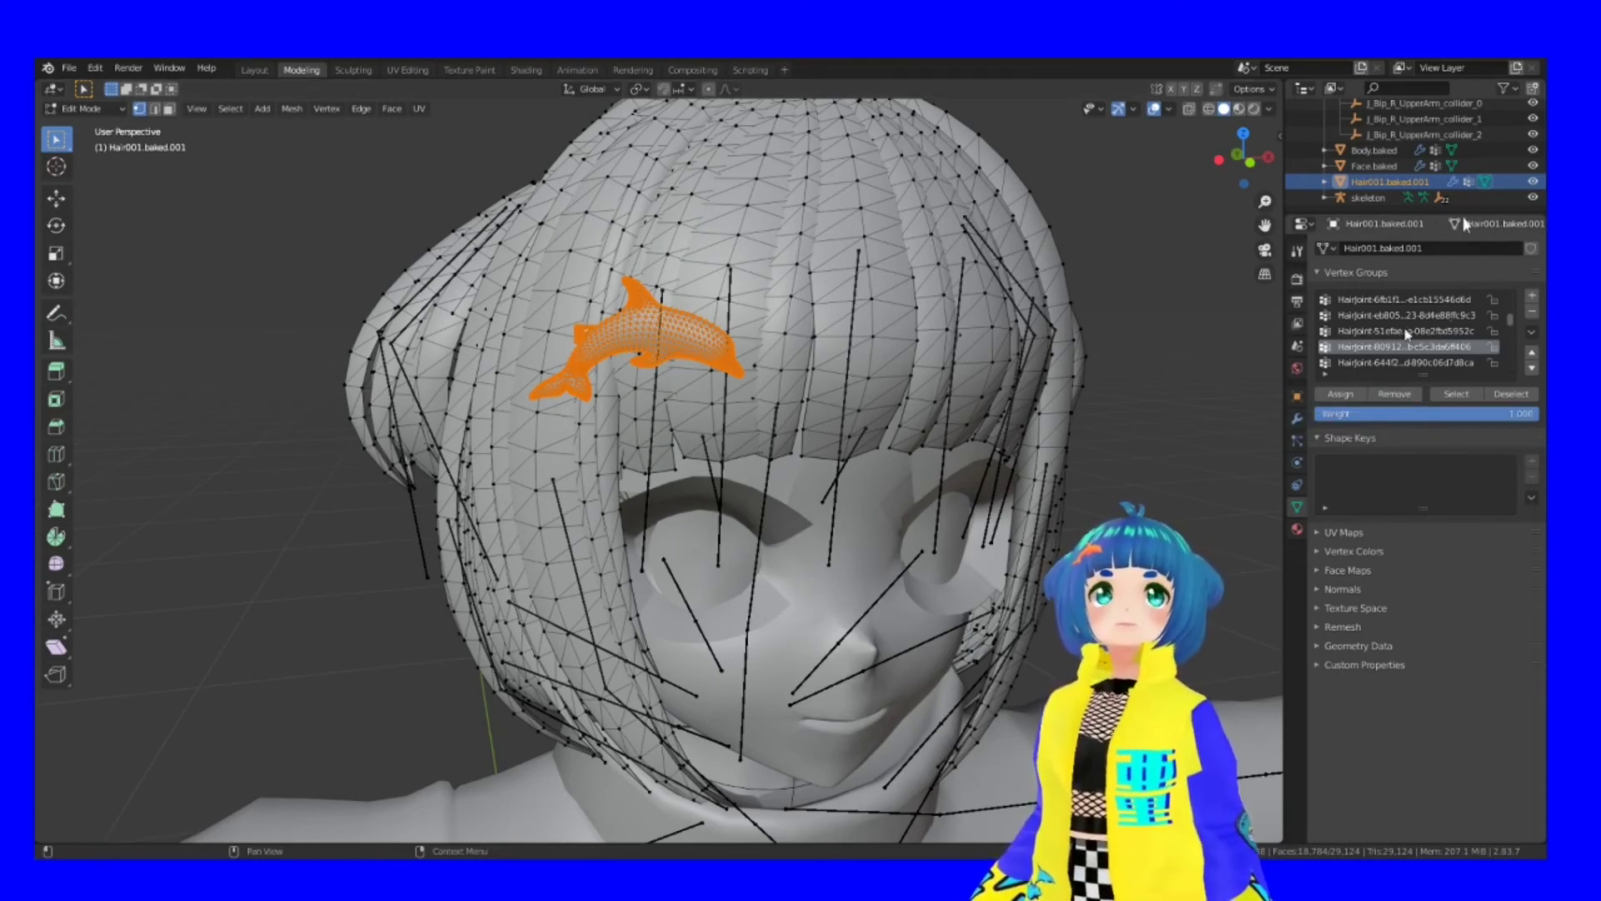
{"action": "left_click", "coordinate": [1409, 331]}
{"action": "left_click", "coordinate": [1398, 346]}
{"action": "key", "text": "alt+a"}
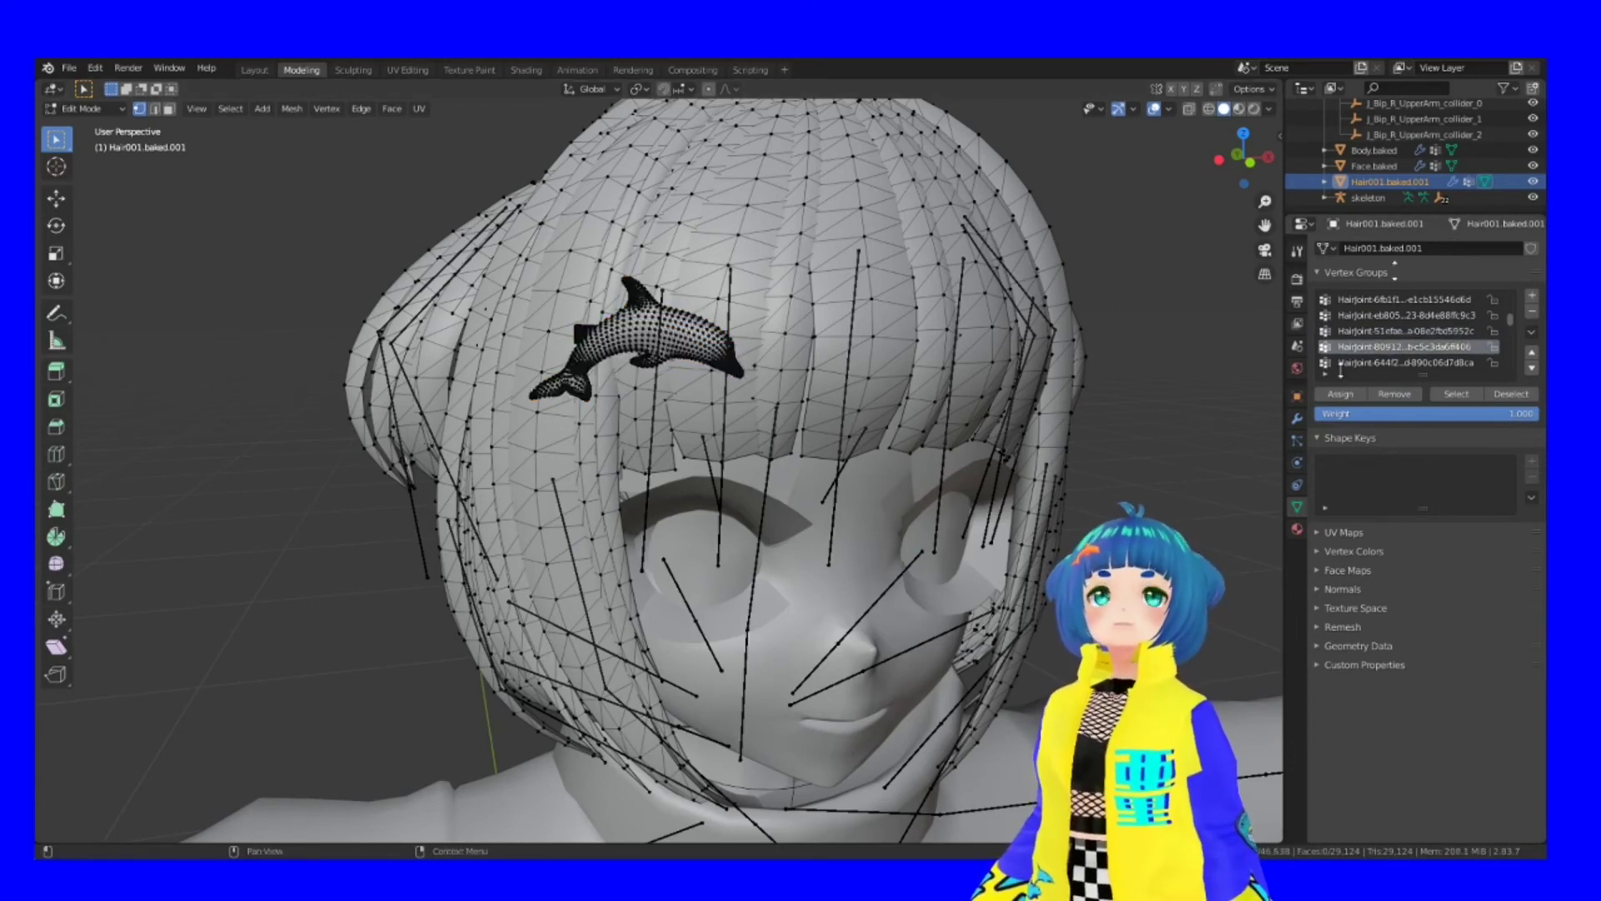
Assign the group's entire linked hair strand and the linked dolphin to the Hairjoint-80912 vertex group, and reselect the group to check it.
{"action": "left_click", "coordinate": [1463, 398]}
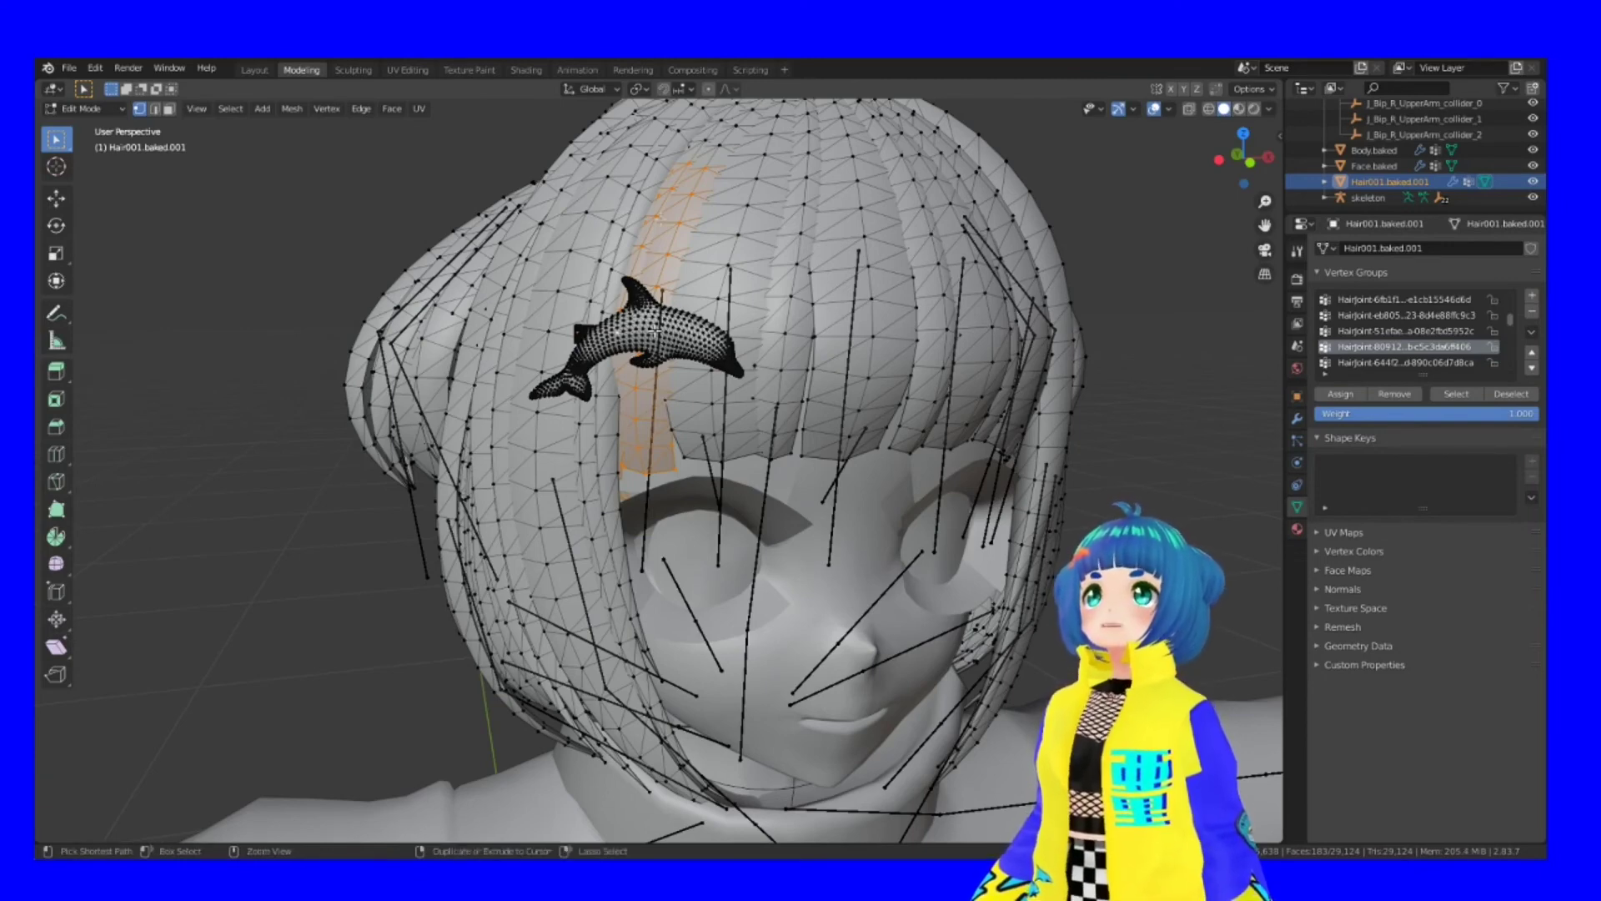
{"action": "key", "text": "ctrl+l"}
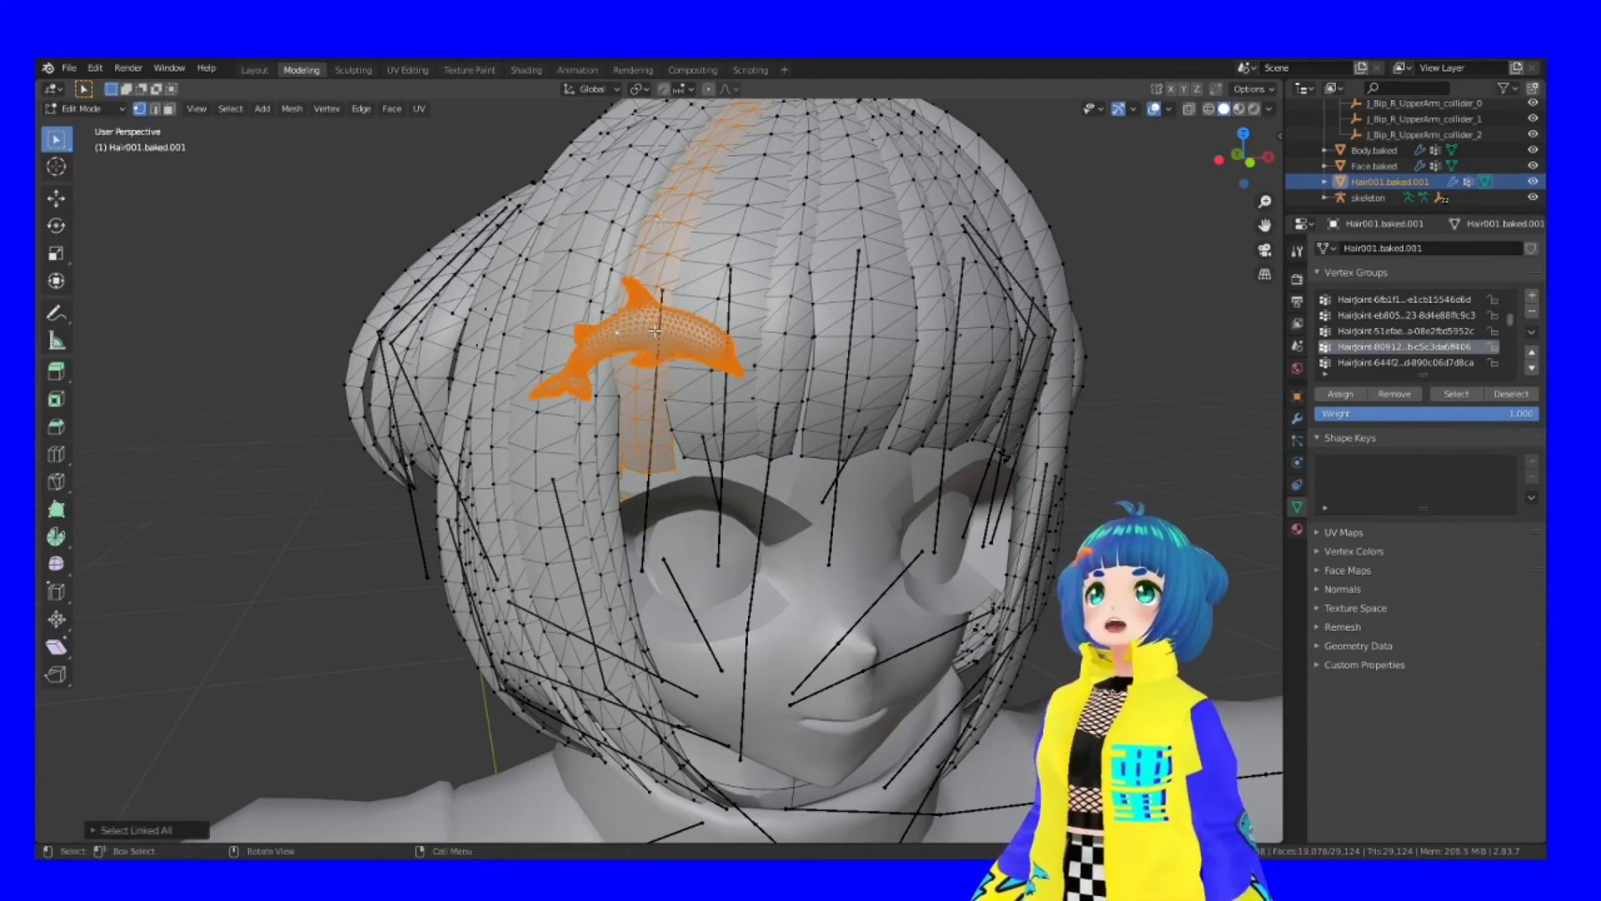
{"action": "left_click", "coordinate": [1341, 394]}
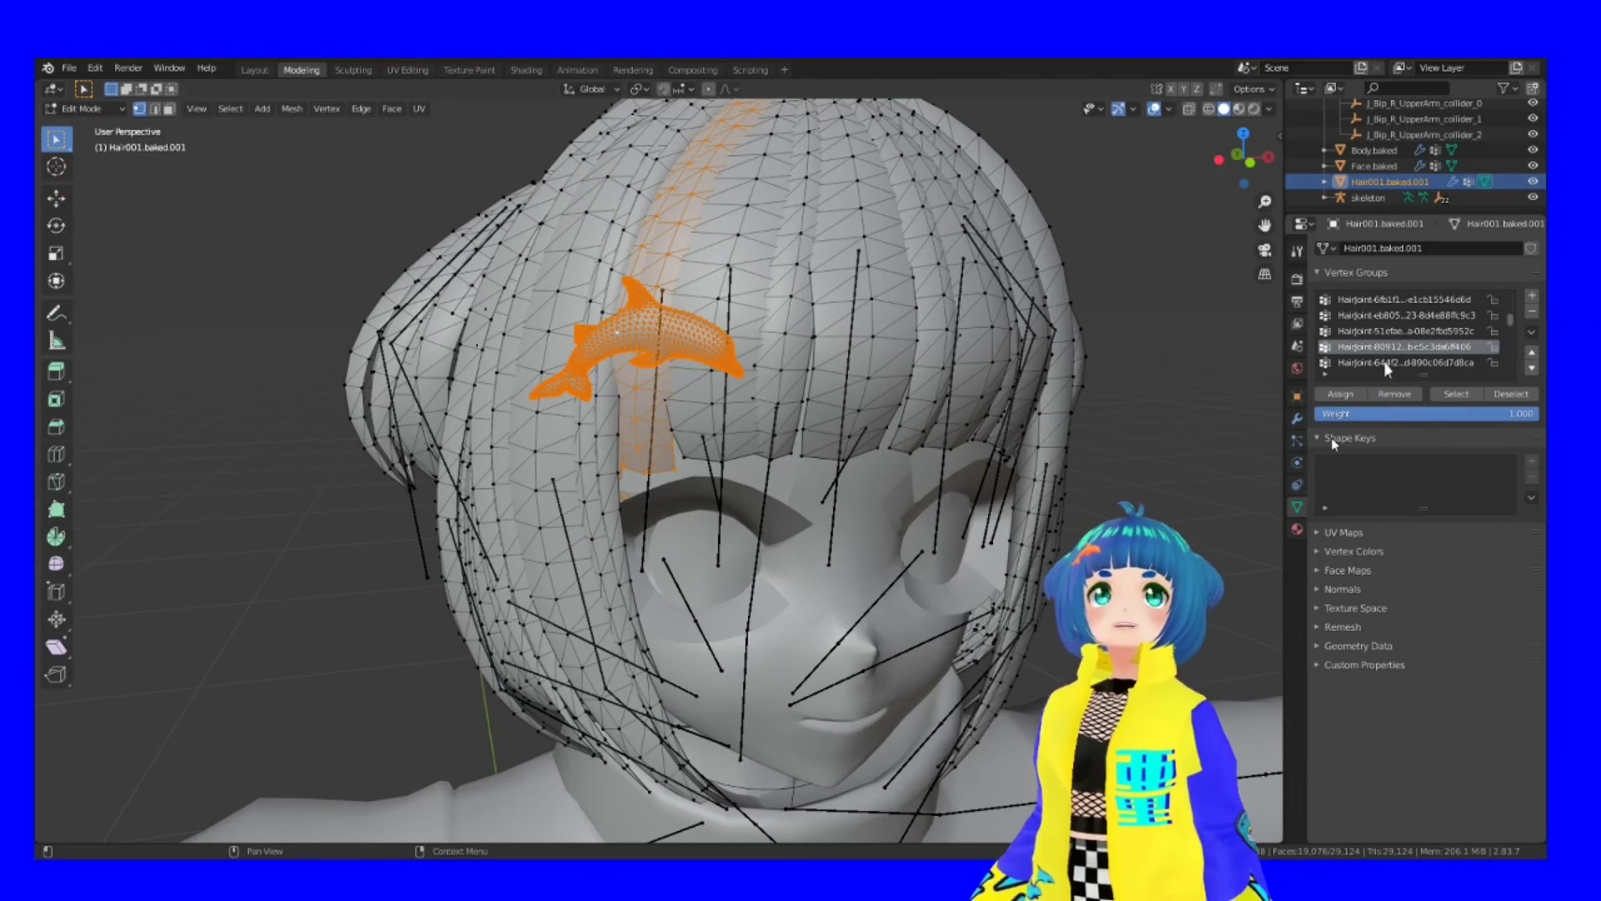
{"action": "left_click", "coordinate": [1126, 384]}
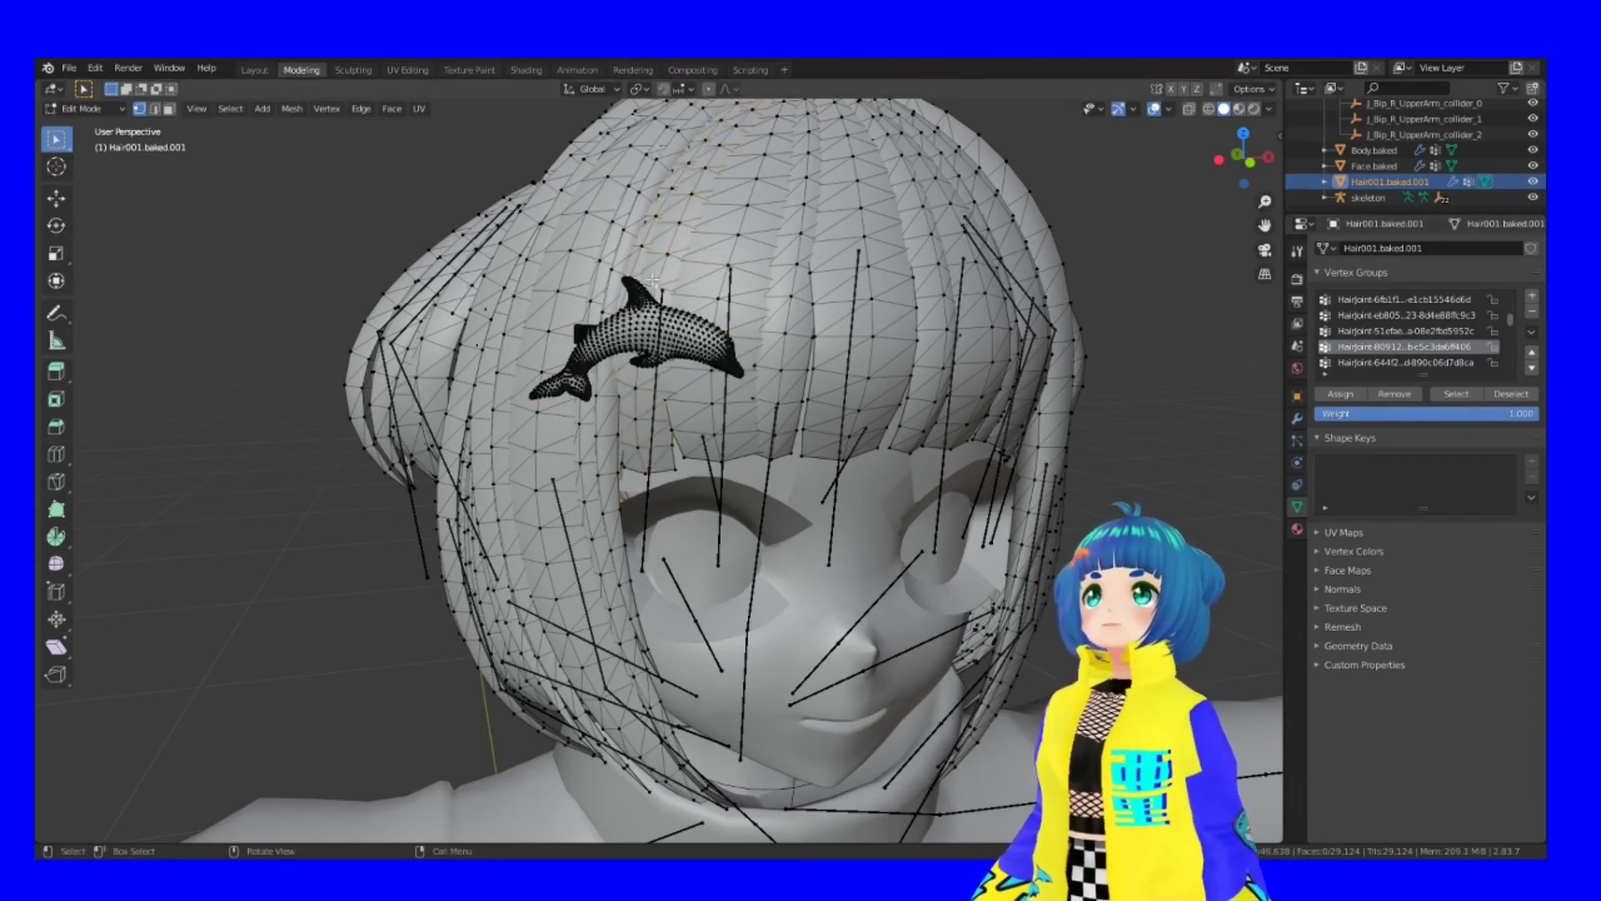
{"action": "left_click", "coordinate": [1456, 394]}
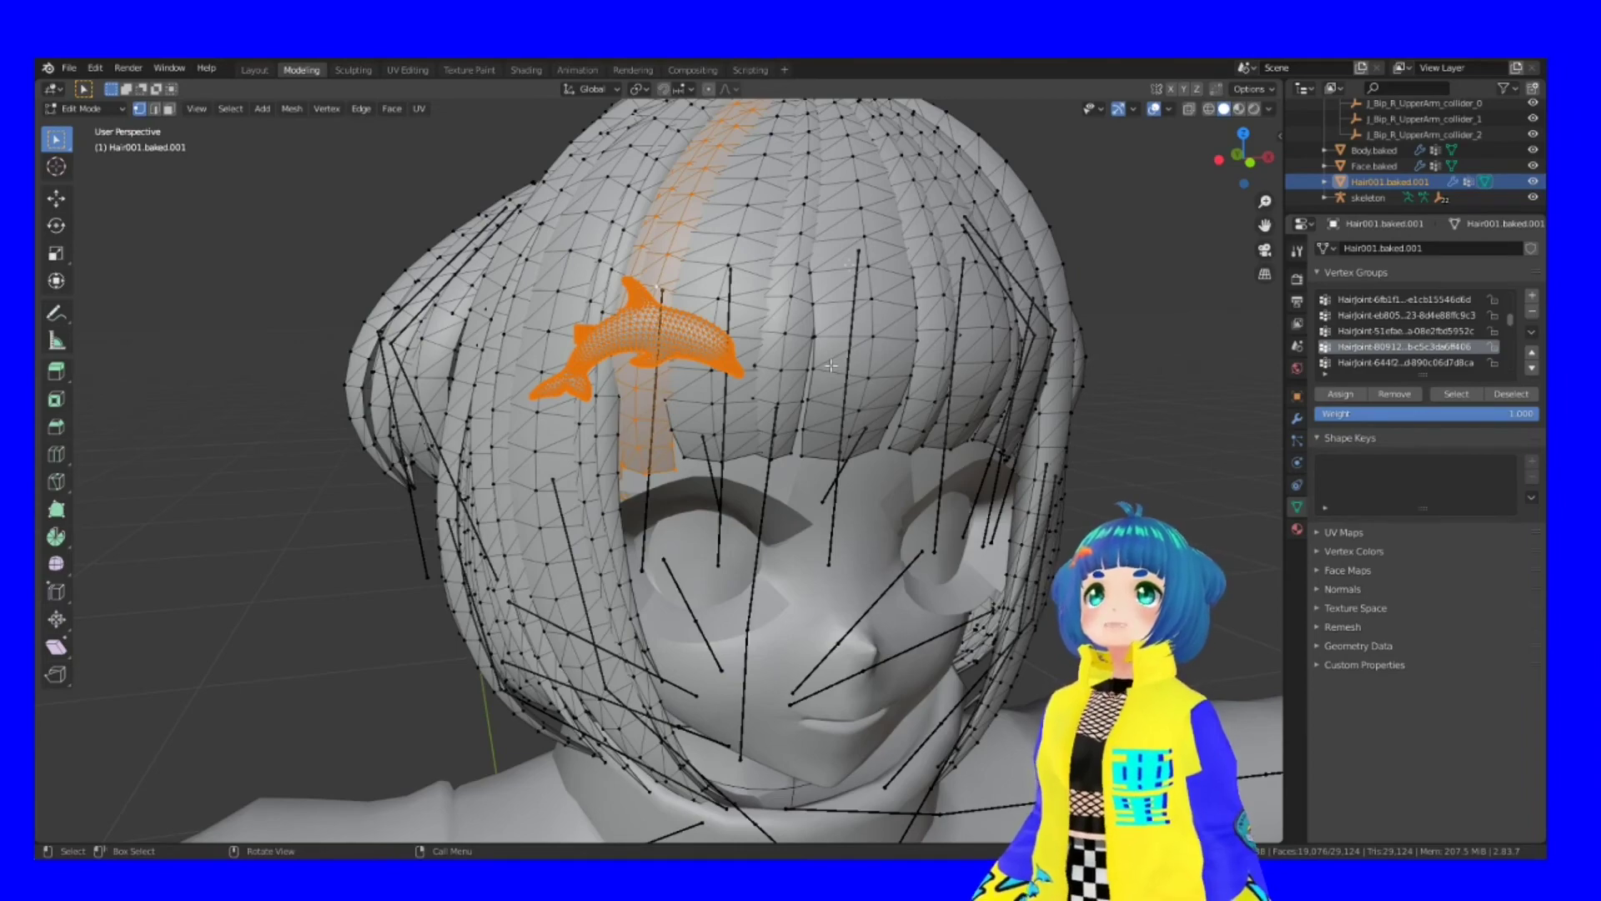
{"action": "scroll", "coordinate": [847, 389], "scroll_direction": "down", "scroll_amount": 3}
{"action": "key", "text": "alt+a"}
Check in Object Mode that the dolphin belongs to the hair object, and return to Hair001.baked.001's Edit Mode.
{"action": "key", "text": "Tab"}
{"action": "key", "text": "Tab"}
{"action": "middle_click_drag", "start_coordinate": [1058, 422], "coordinate": [933, 333]}
{"action": "key", "text": "Tab"}
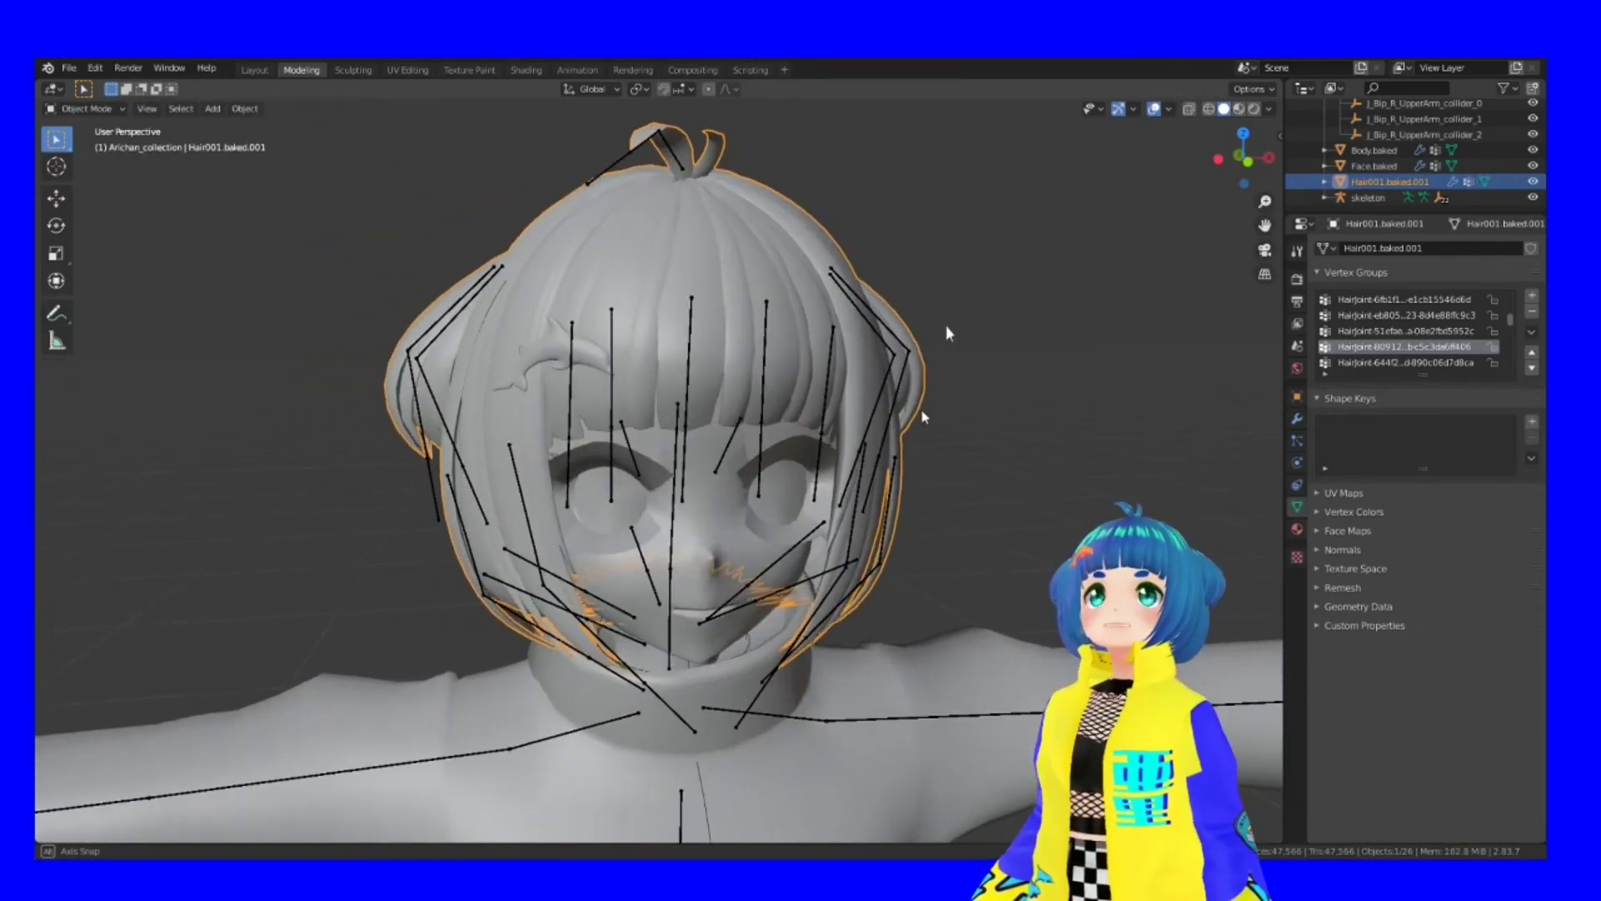
{"action": "left_click", "coordinate": [538, 356]}
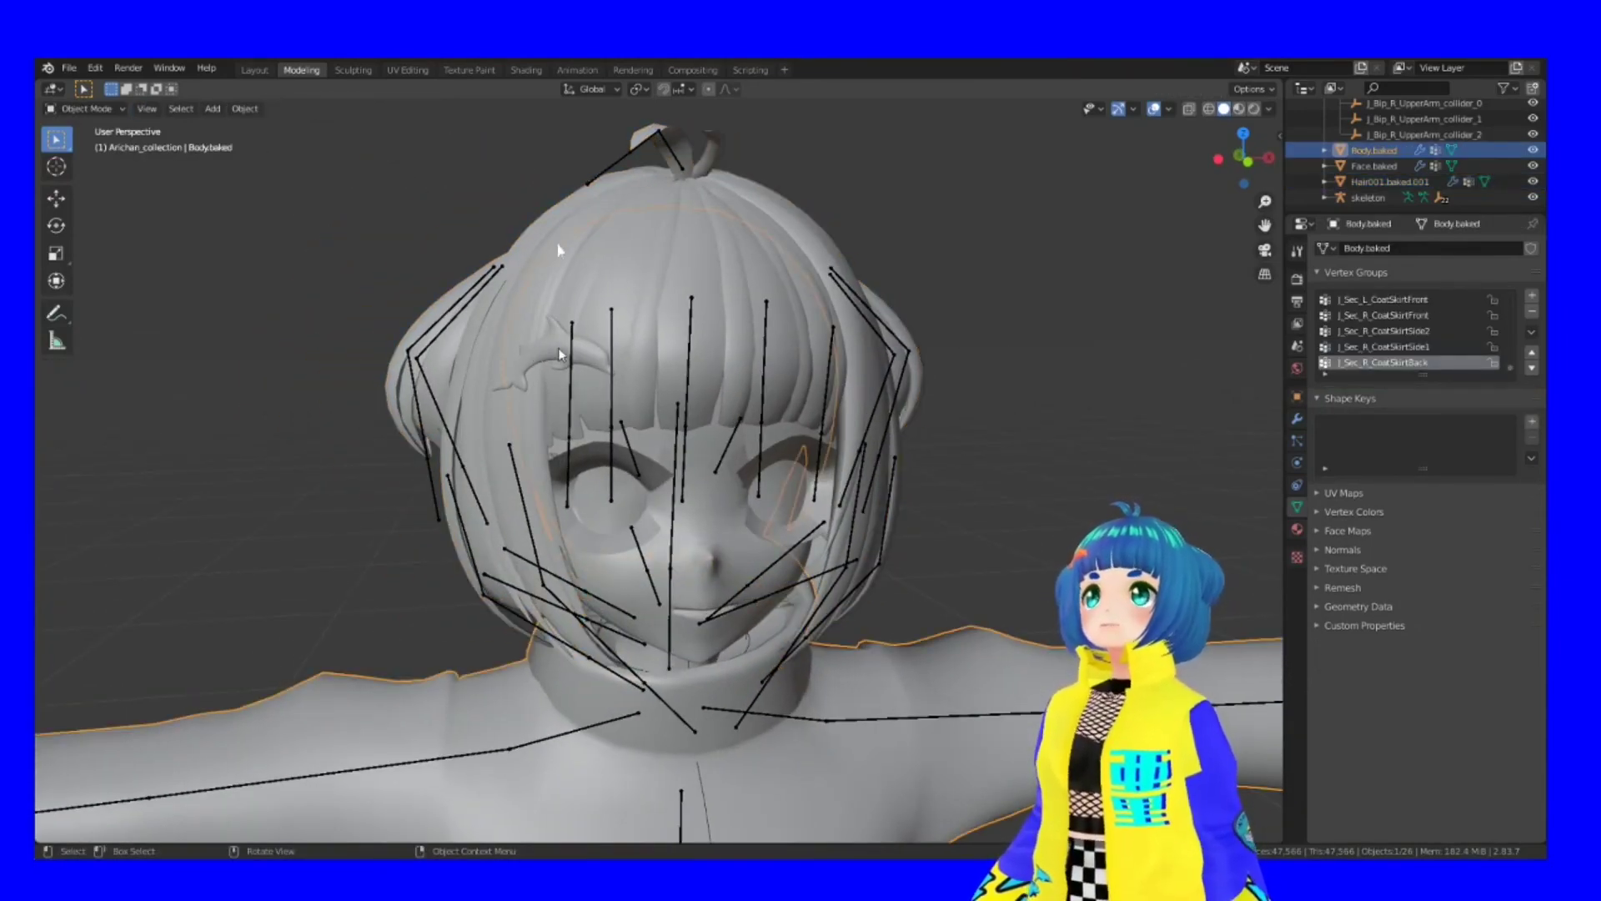
{"action": "left_click", "coordinate": [560, 350]}
{"action": "key", "text": "Tab"}
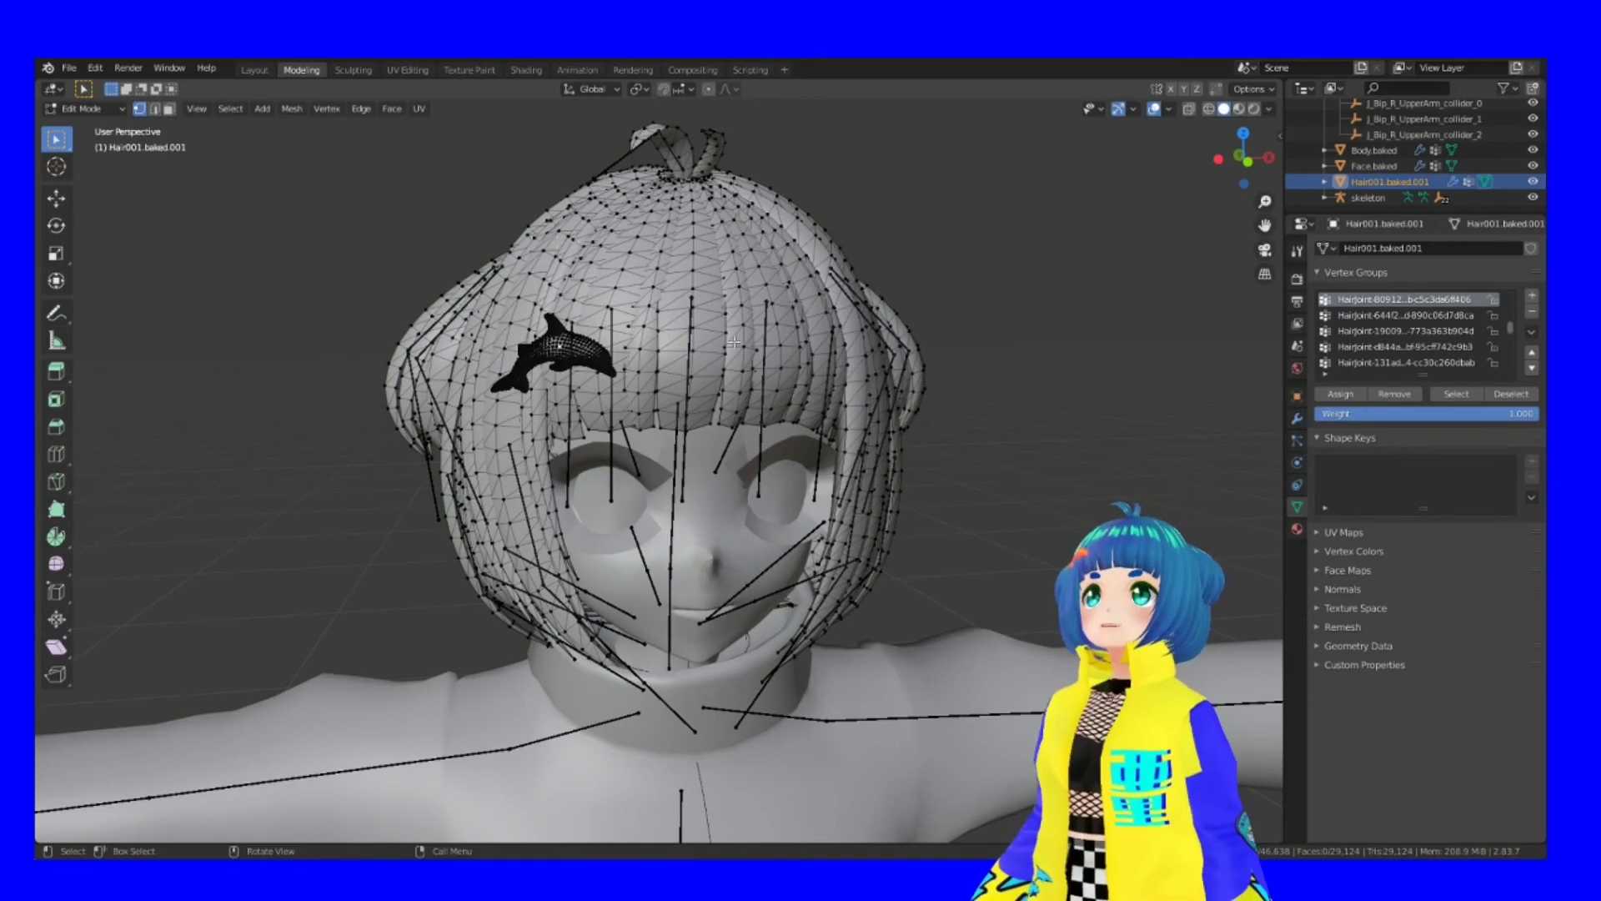
Open the hair mesh's material slots and switch the viewport to Rendered shading with the dolphin in view.
{"action": "left_click", "coordinate": [1297, 529]}
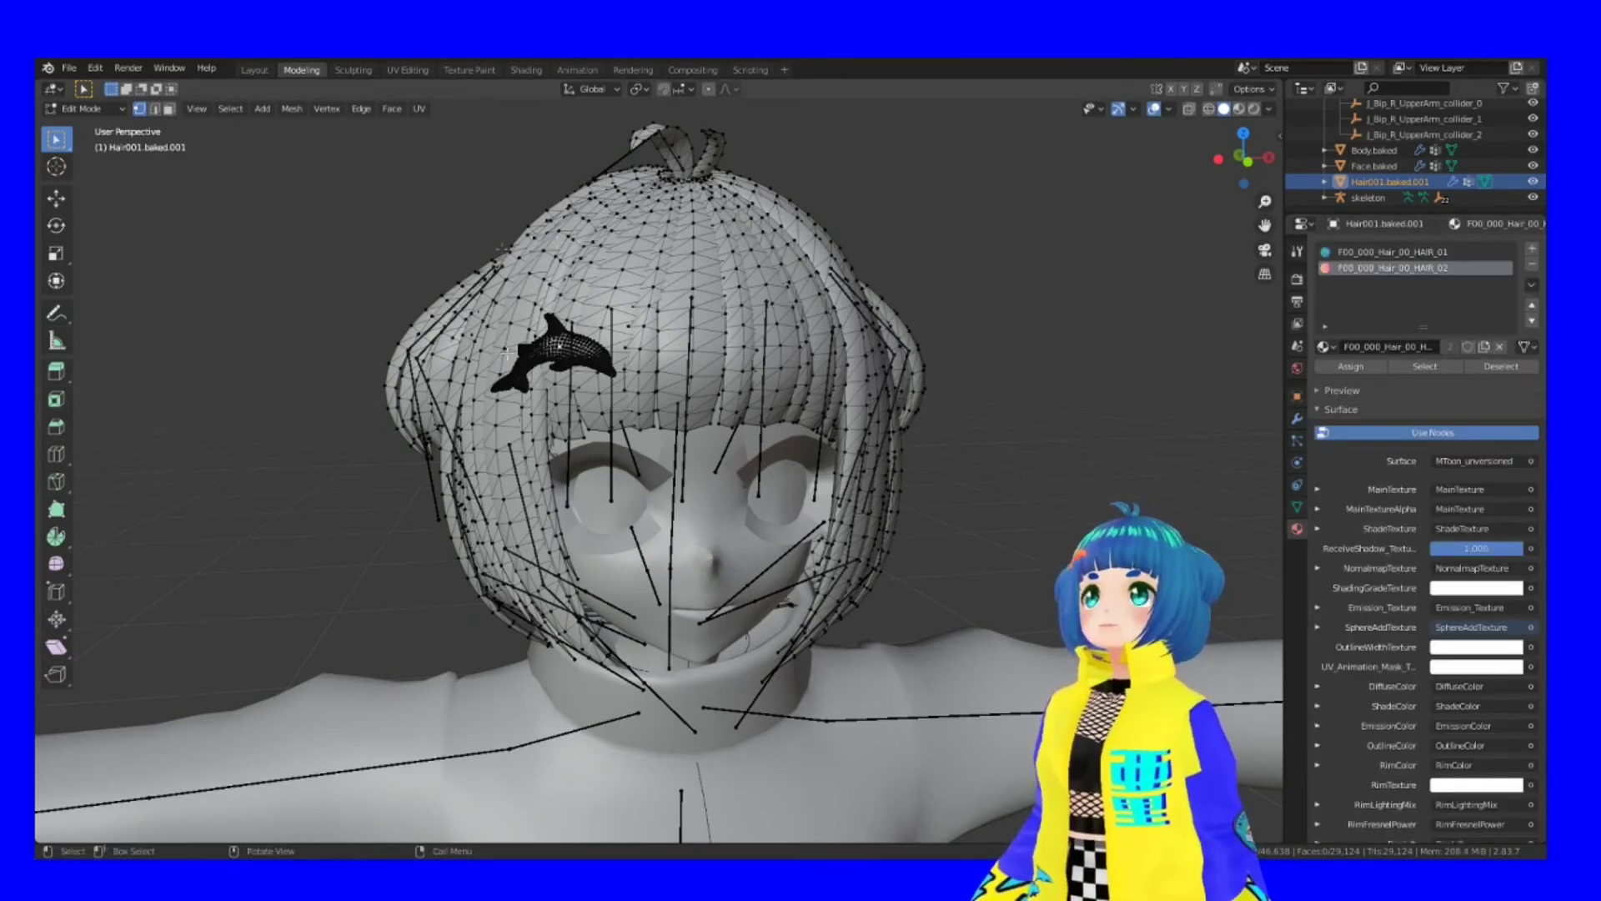
{"action": "scroll", "coordinate": [503, 353], "scroll_direction": "up", "scroll_amount": 5}
{"action": "key", "text": "Tab"}
{"action": "mouse_move", "coordinate": [657, 279]}
{"action": "middle_mouse_down"}
{"action": "mouse_move", "coordinate": [674, 305]}
{"action": "mouse_move", "coordinate": [666, 549]}
{"action": "mouse_move", "coordinate": [700, 542]}
{"action": "middle_mouse_up"}
{"action": "key", "text": "Tab"}
{"action": "scroll", "coordinate": [673, 305], "scroll_direction": "down", "scroll_amount": 4}
{"action": "key", "text": "z"}
{"action": "left_click", "coordinate": [670, 475]}
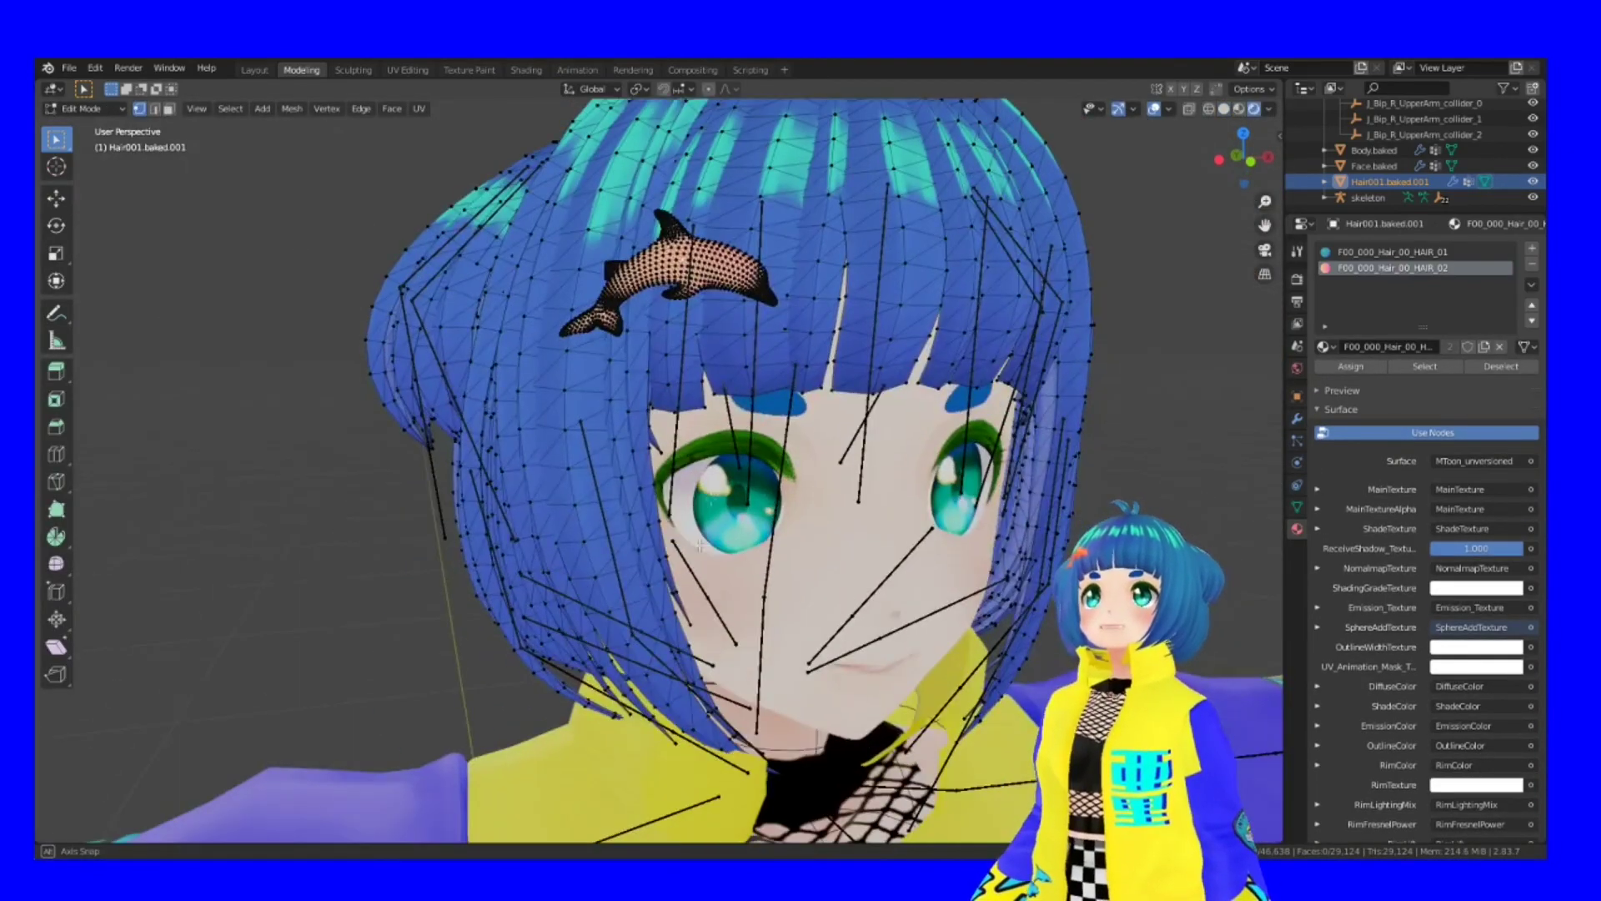
Assign the material F00_000_Hair_00_HAIR_01 to the linked dolphin geometry, and reassign F00_000_Hair_00_HAIR_02 to it.
{"action": "scroll", "coordinate": [699, 257], "scroll_direction": "up", "scroll_amount": 5}
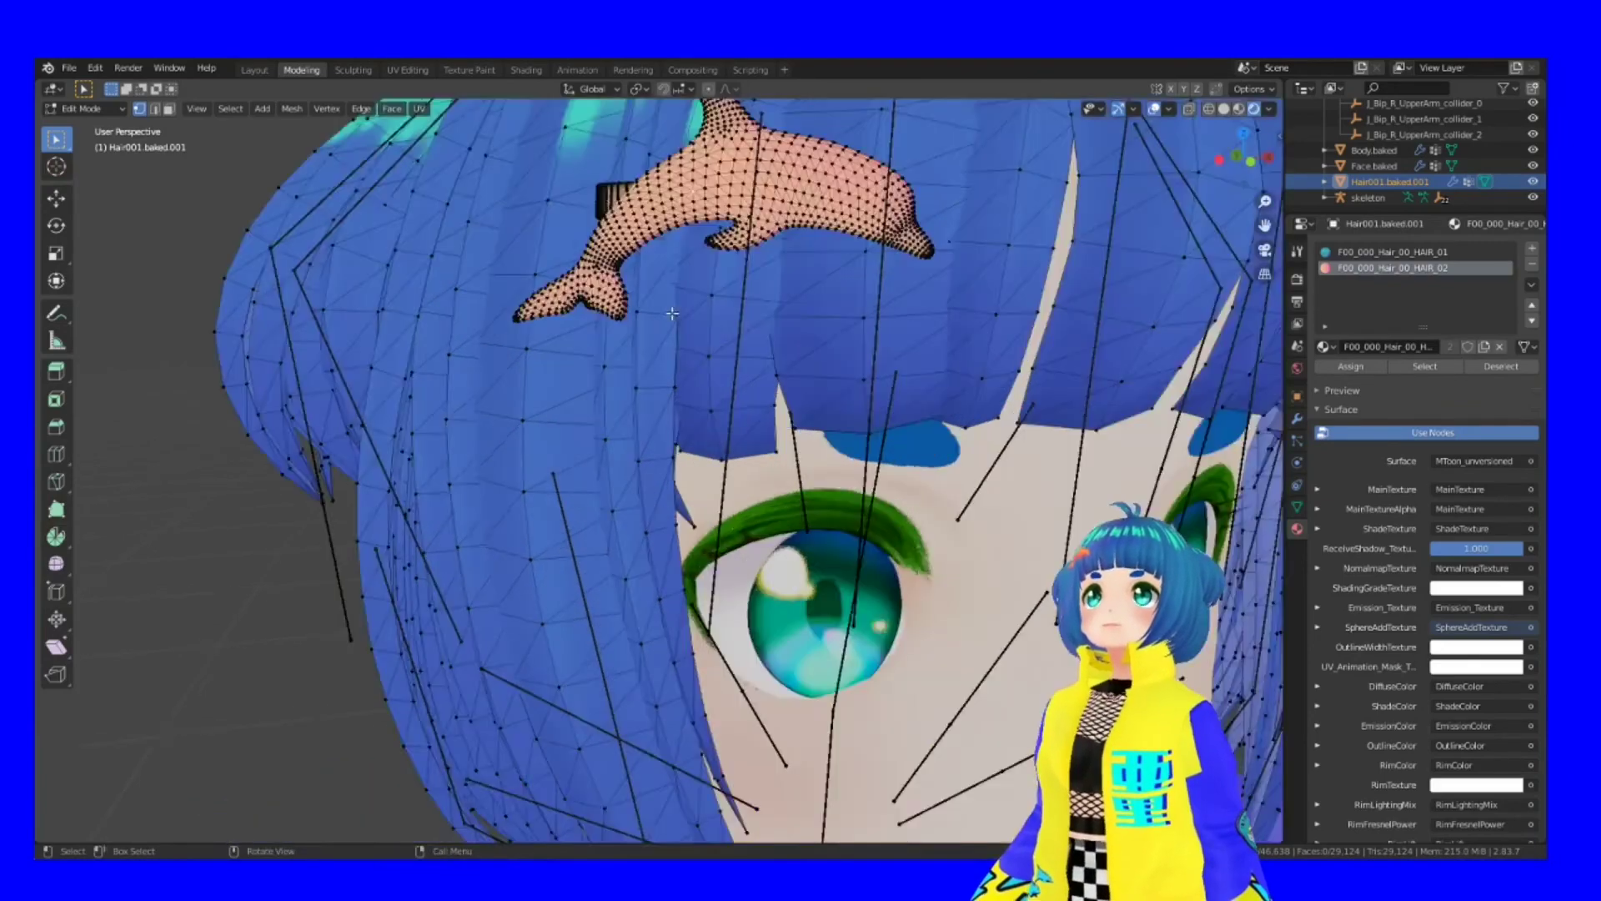
{"action": "scroll", "coordinate": [699, 257], "scroll_direction": "down", "scroll_amount": 3}
{"action": "middle_click_drag", "start_coordinate": [699, 256], "coordinate": [590, 286]}
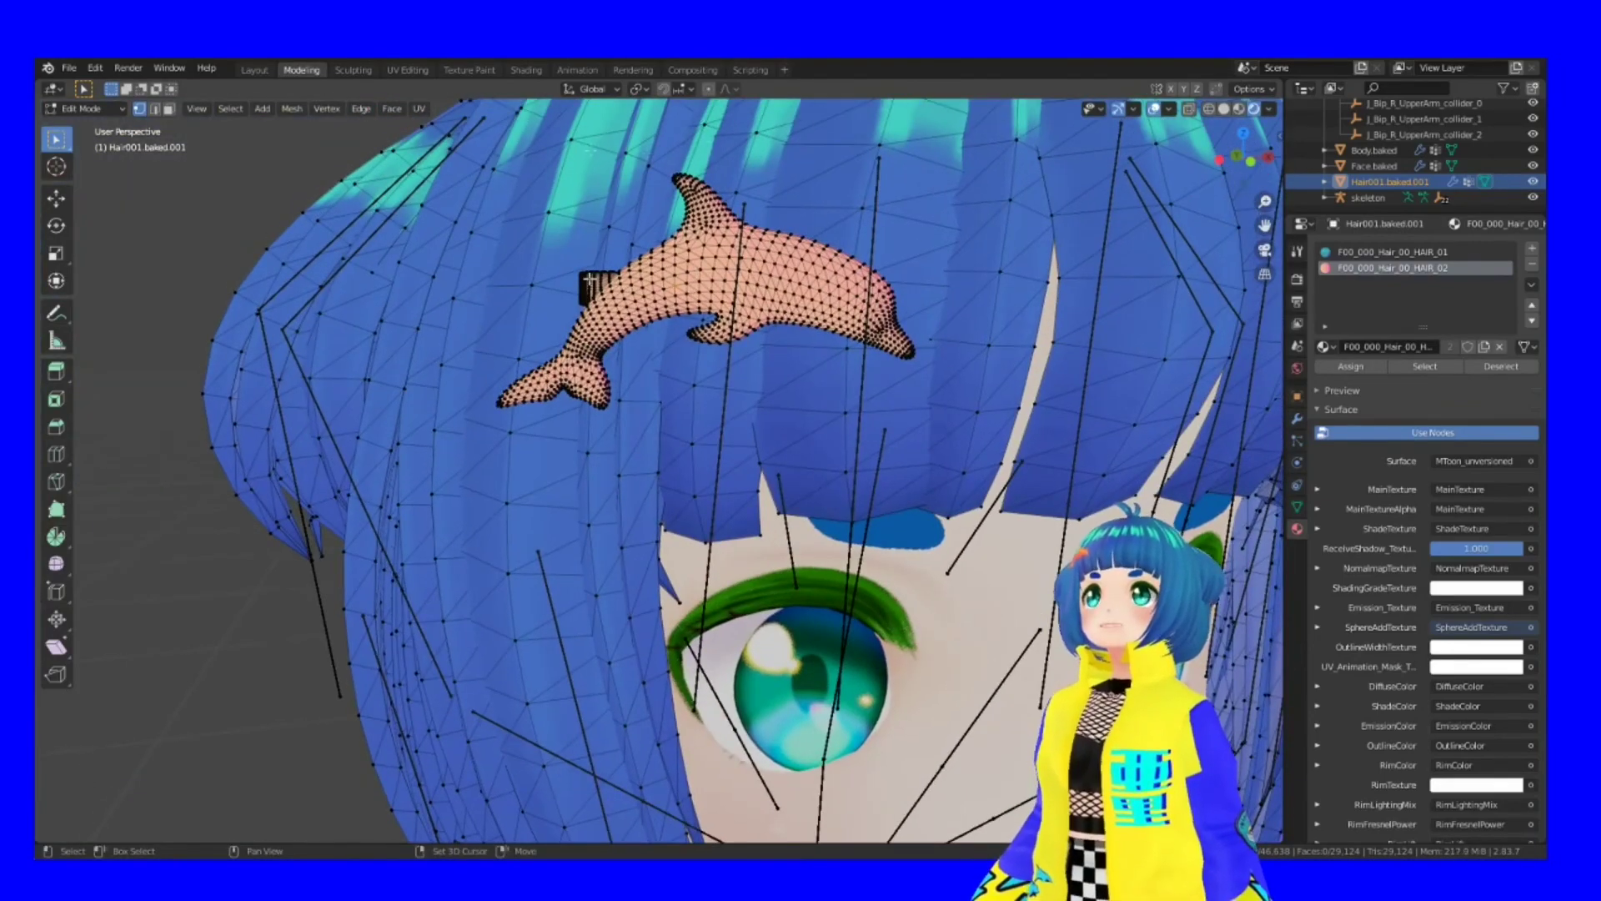
{"action": "key", "text": "ctrl+l"}
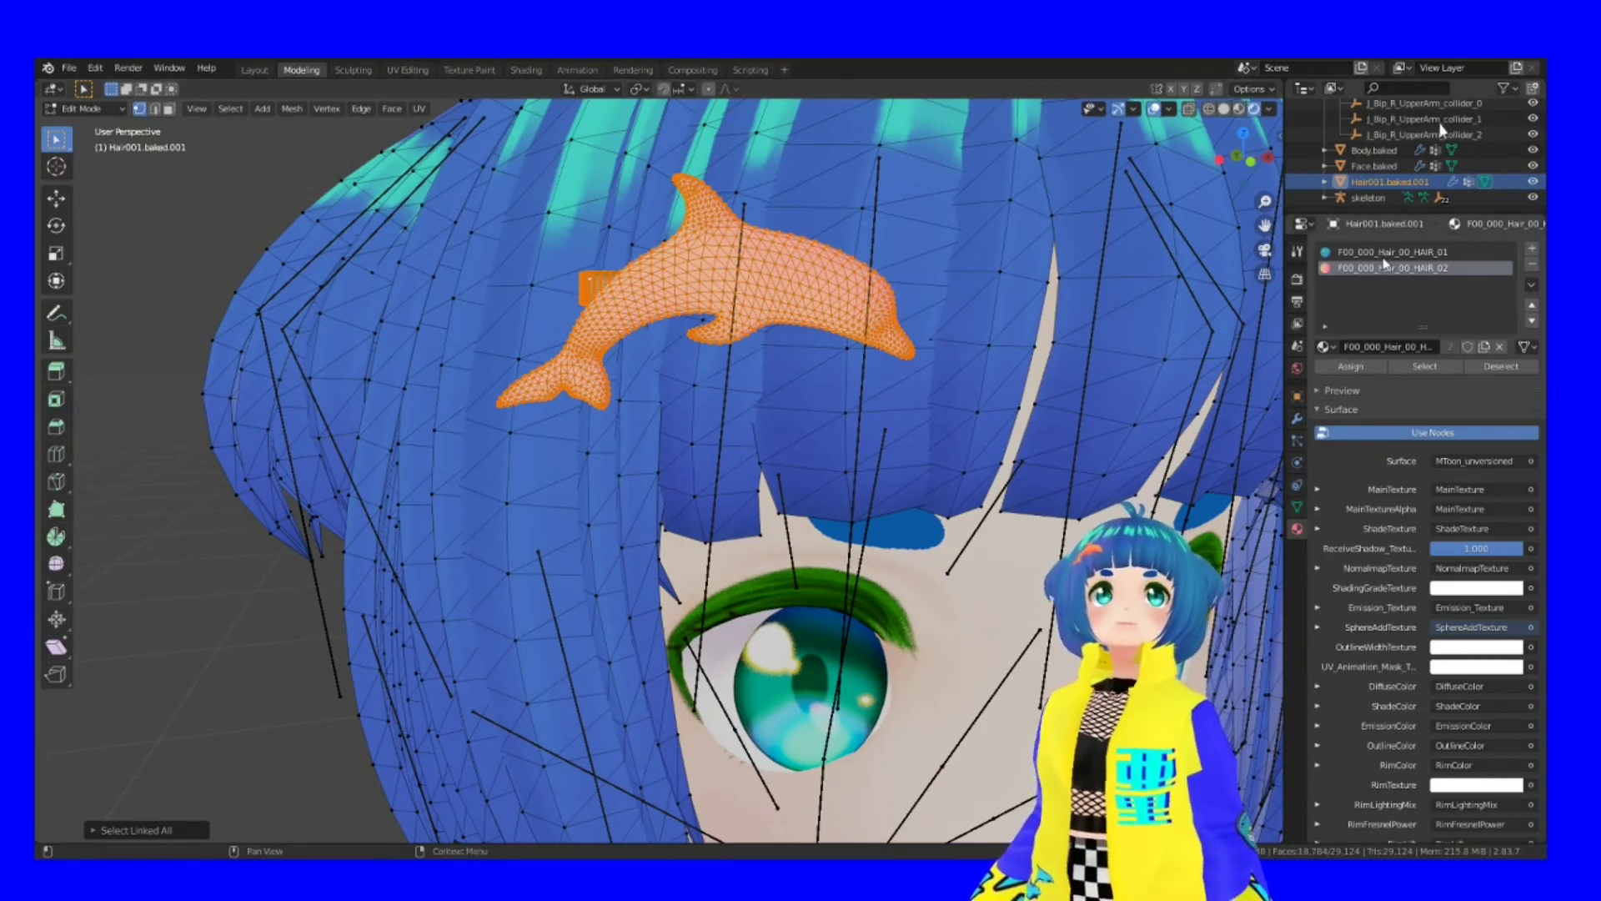
{"action": "left_click", "coordinate": [1360, 252]}
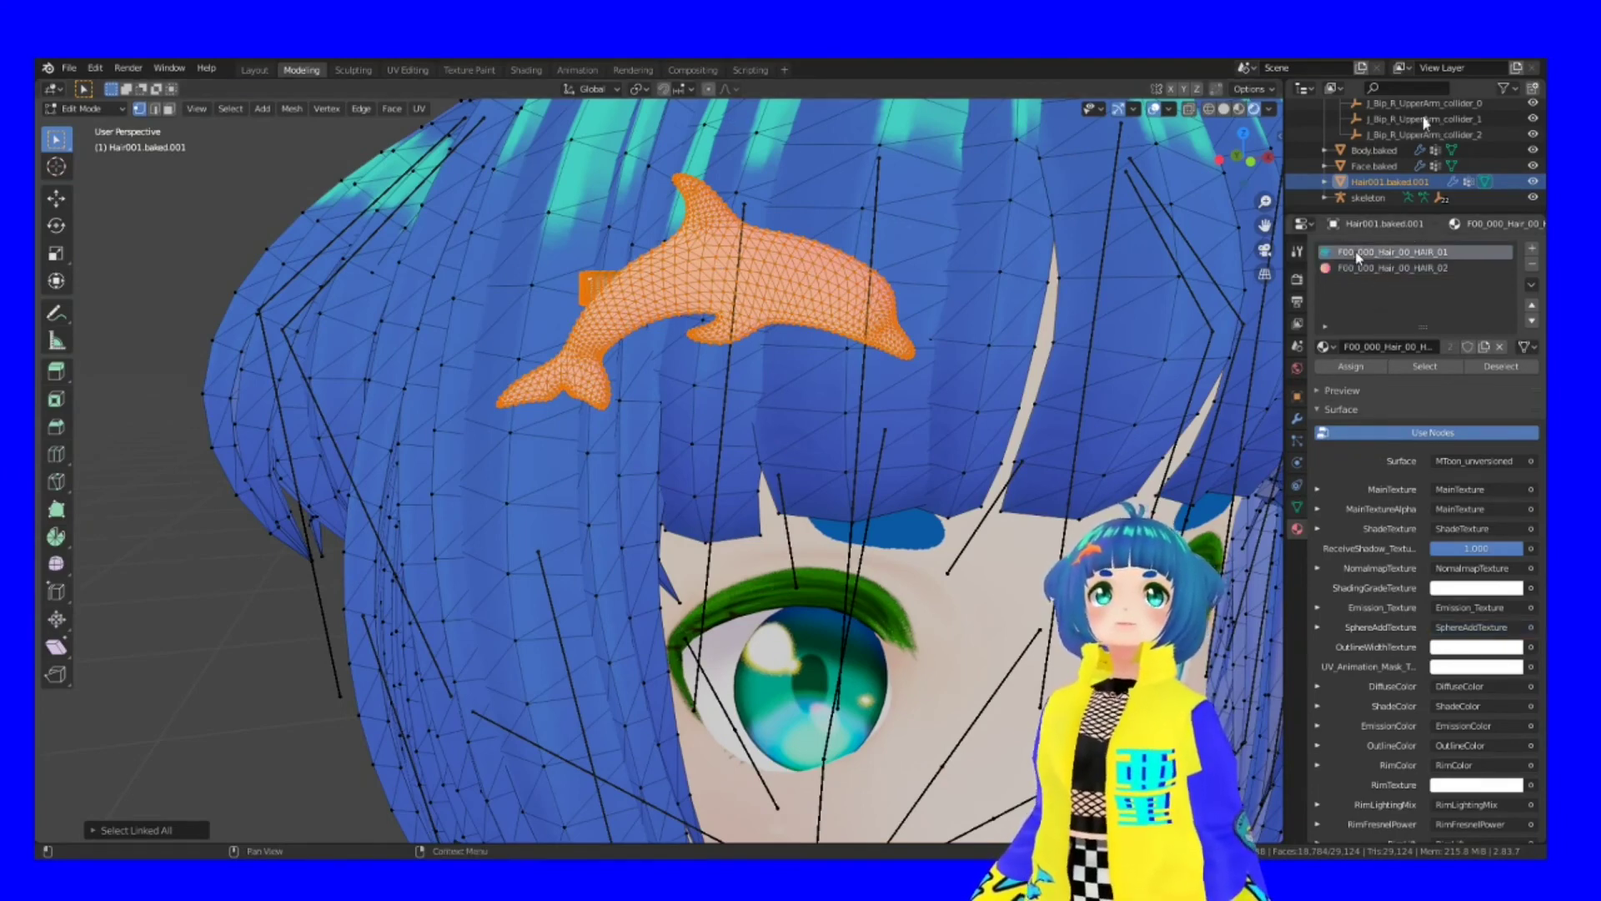
{"action": "left_click", "coordinate": [1351, 367]}
{"action": "left_click", "coordinate": [1404, 269]}
{"action": "left_click", "coordinate": [1350, 367]}
{"action": "left_click", "coordinate": [167, 233]}
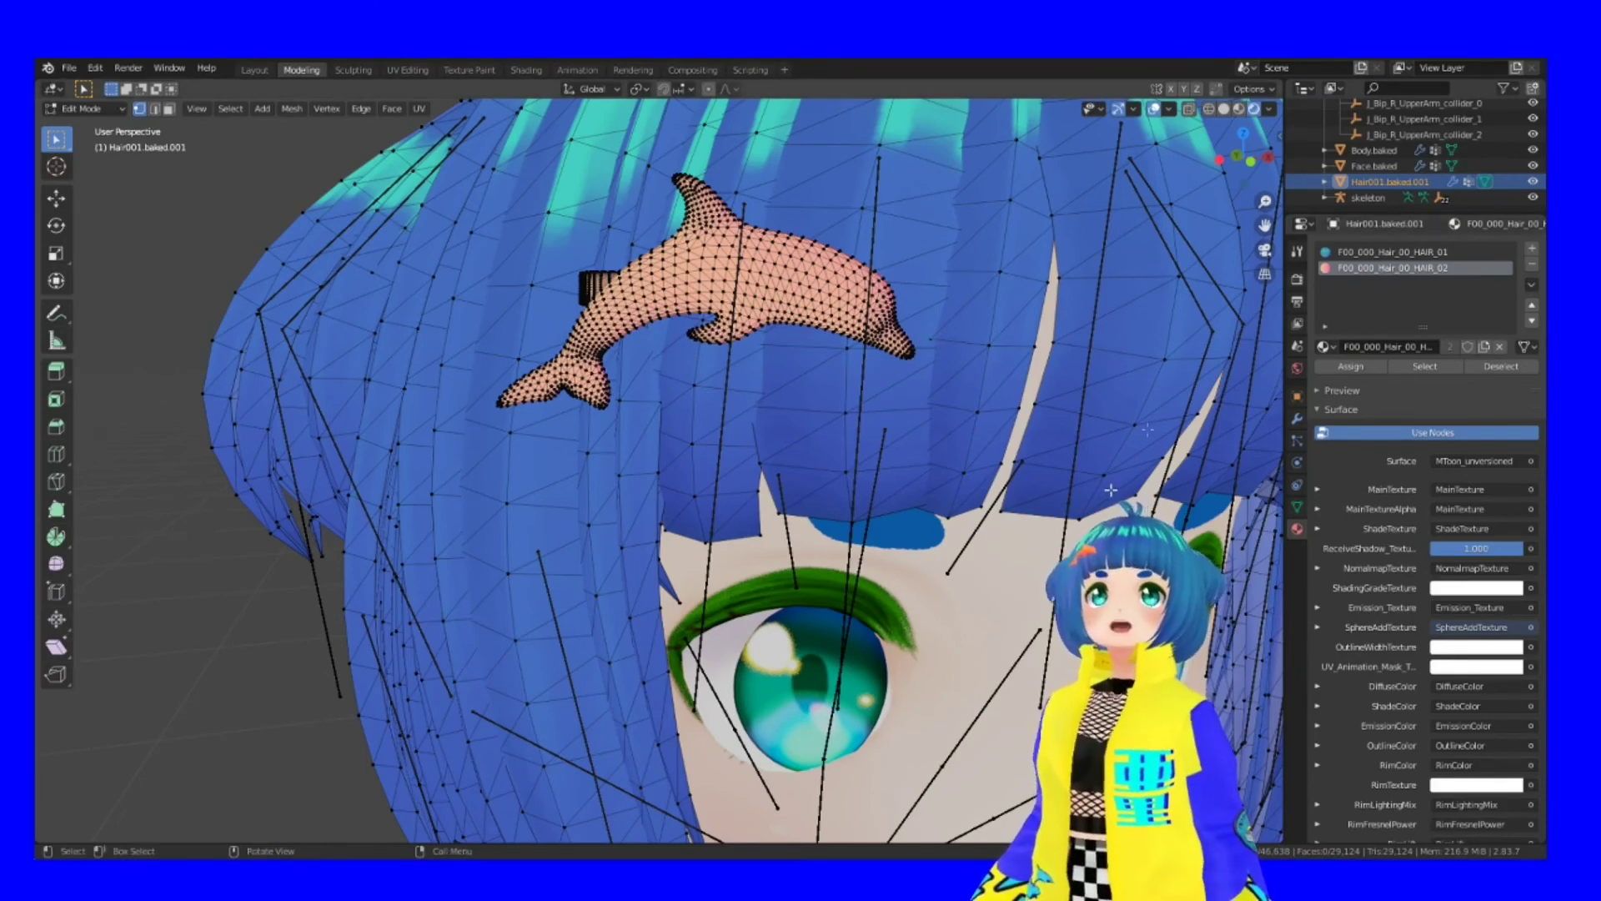
Try to export the character as VRM directly from the hair mesh's Edit Mode.
{"action": "scroll", "coordinate": [661, 360], "scroll_direction": "down", "scroll_amount": 3}
{"action": "middle_click_drag", "start_coordinate": [662, 359], "coordinate": [688, 495]}
{"action": "scroll", "coordinate": [812, 387], "scroll_direction": "down", "scroll_amount": 6}
{"action": "scroll", "coordinate": [688, 492], "scroll_direction": "up", "scroll_amount": 6}
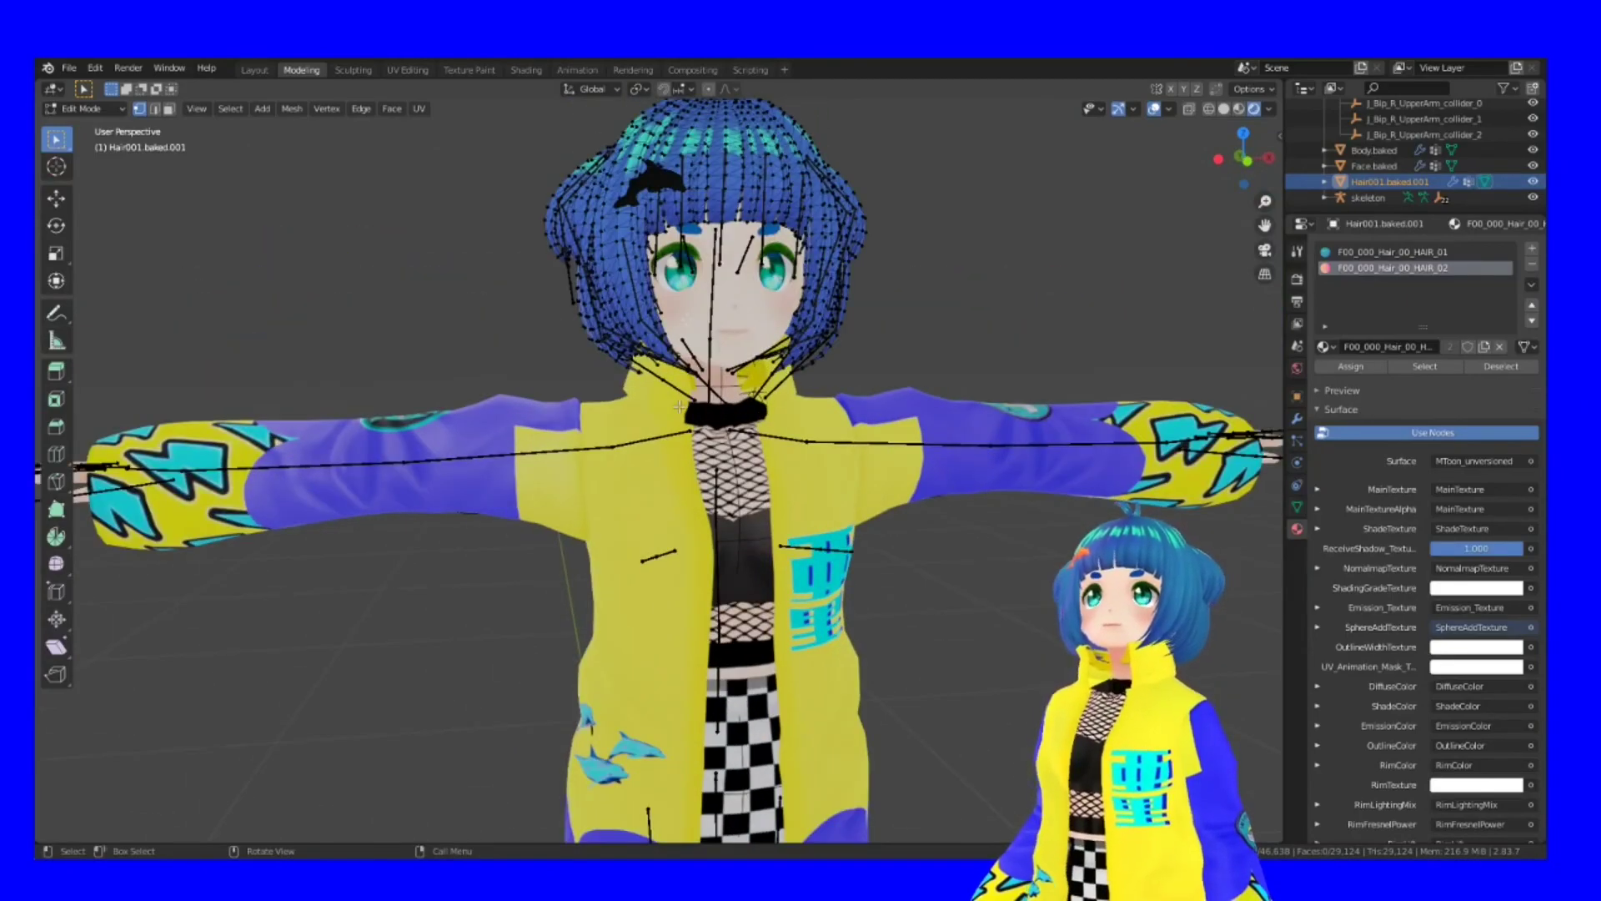
{"action": "middle_click_drag", "start_coordinate": [671, 342], "coordinate": [646, 576], "text": "shift"}
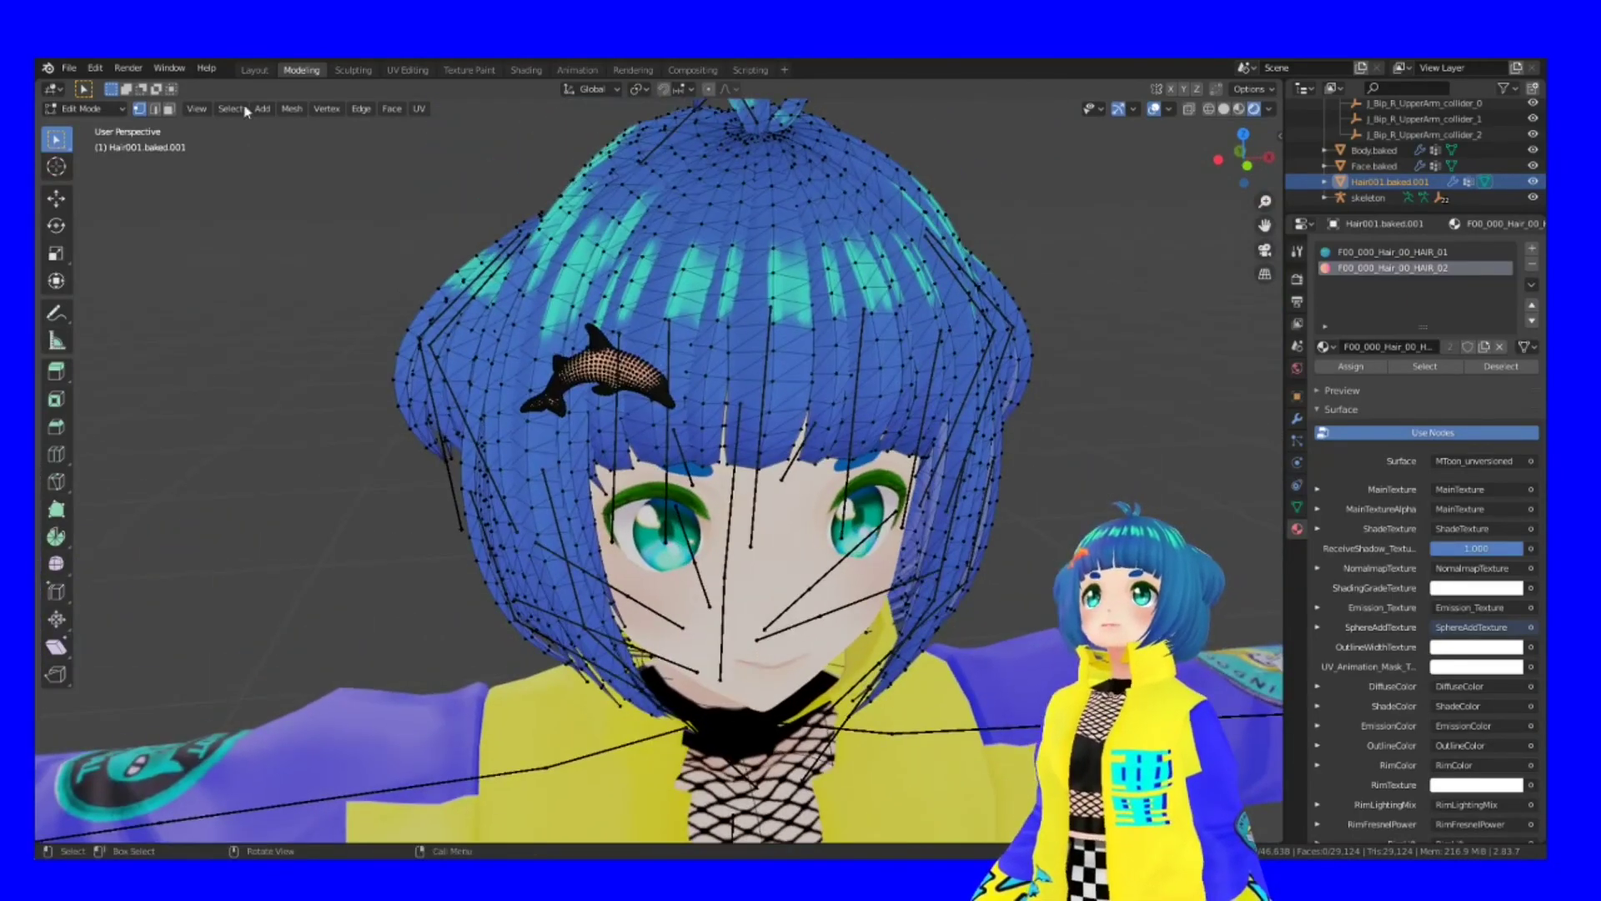
{"action": "left_click", "coordinate": [70, 68]}
{"action": "mouse_move", "coordinate": [83, 297]}
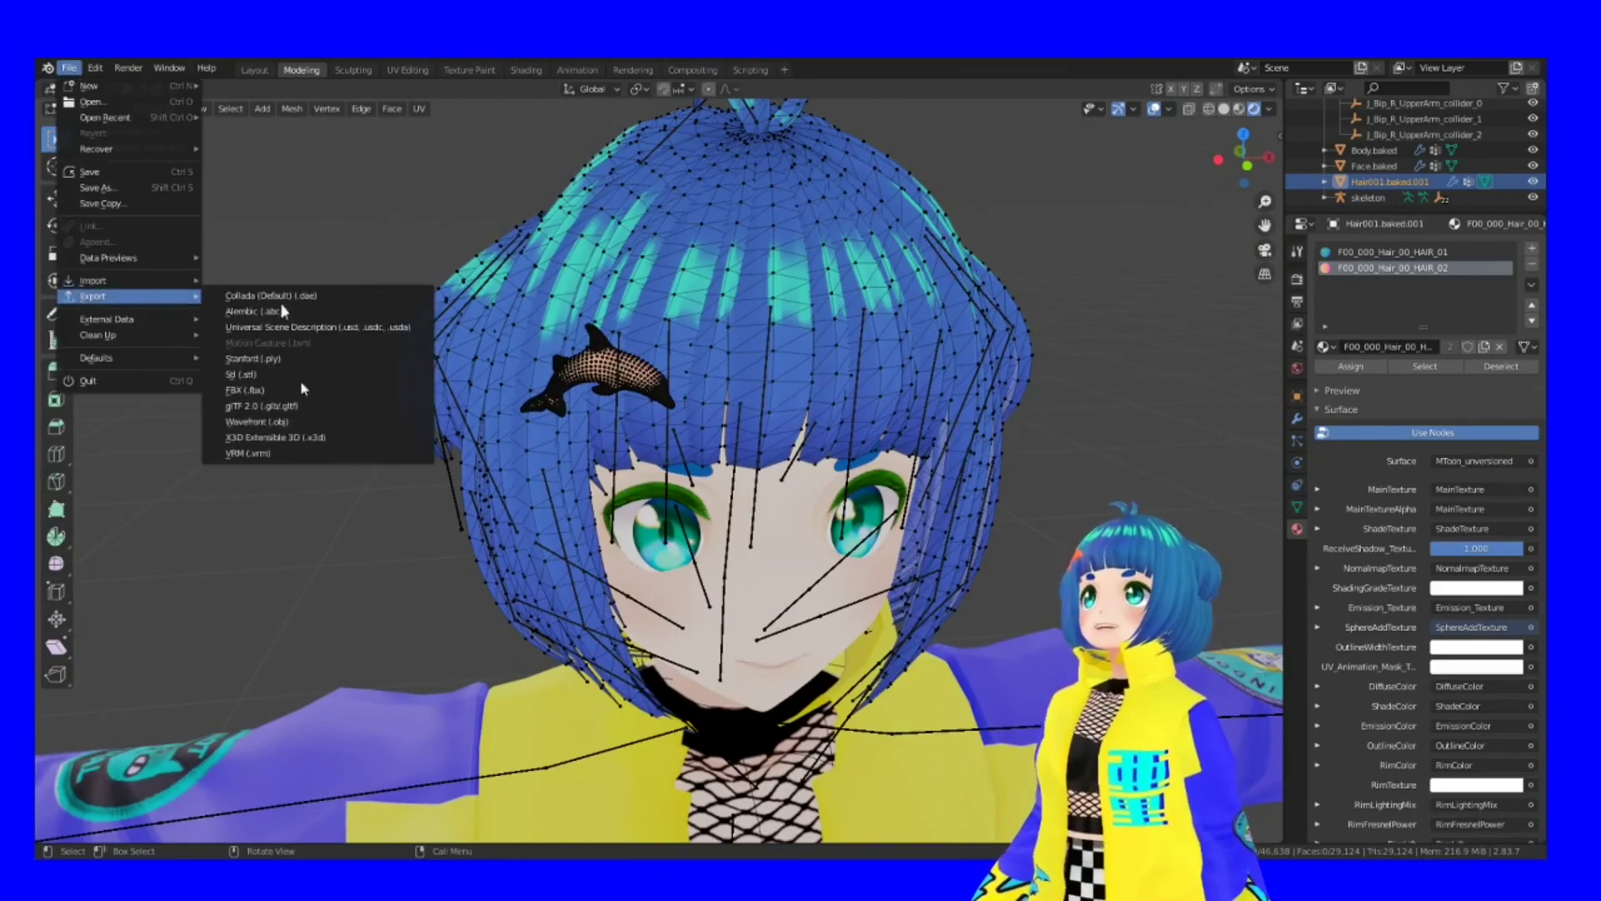
{"action": "left_click", "coordinate": [280, 454]}
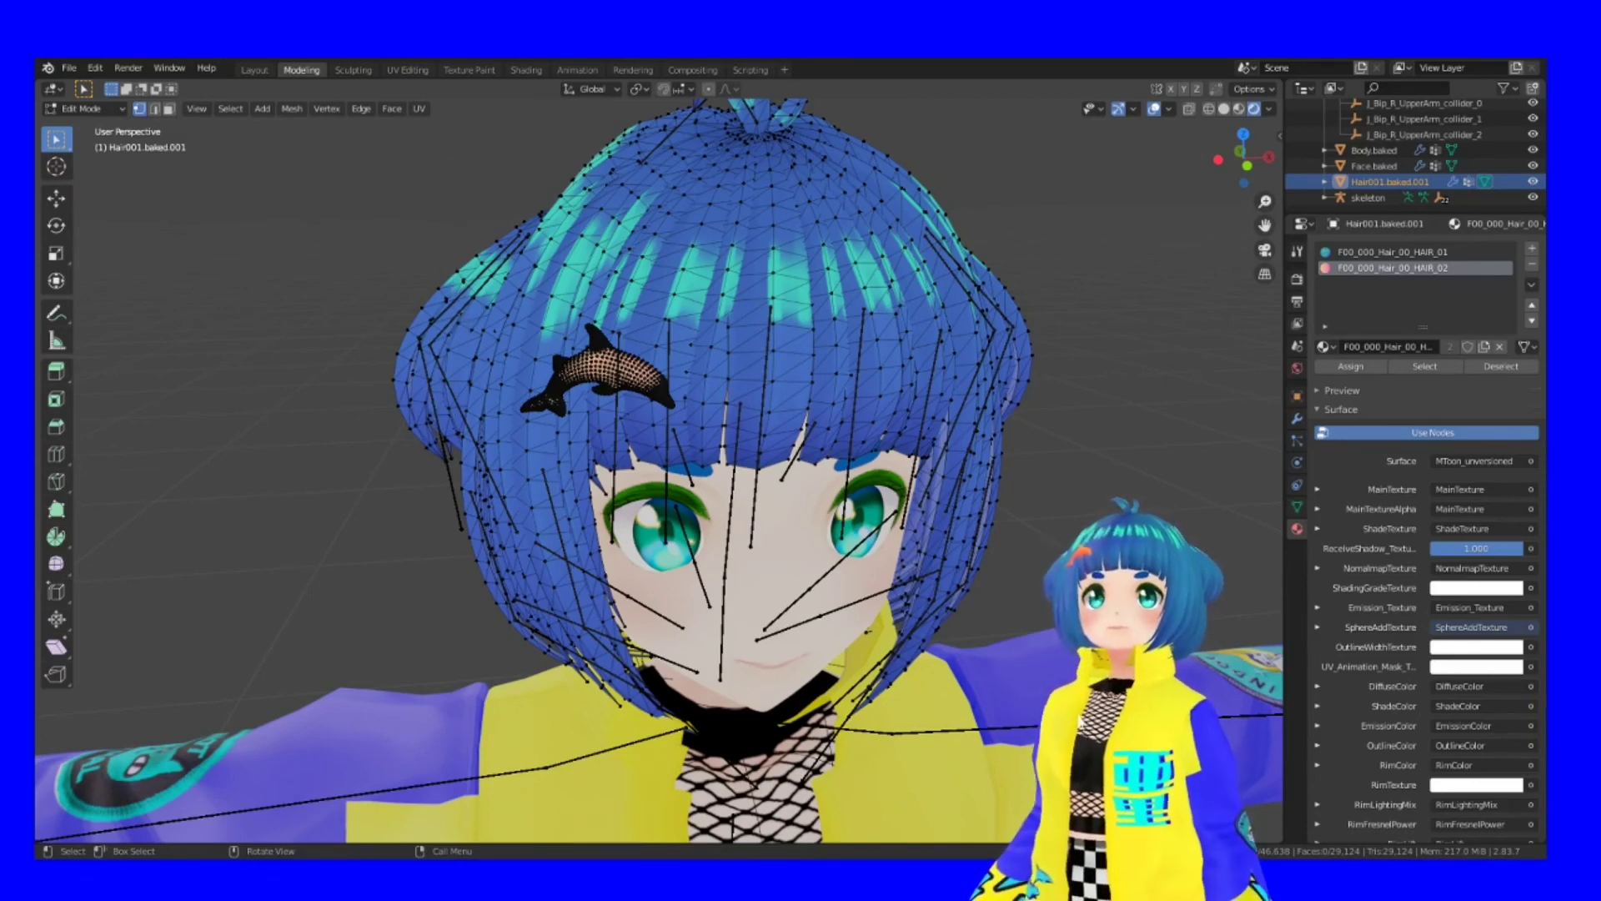
{"action": "key", "text": "shift+r"}
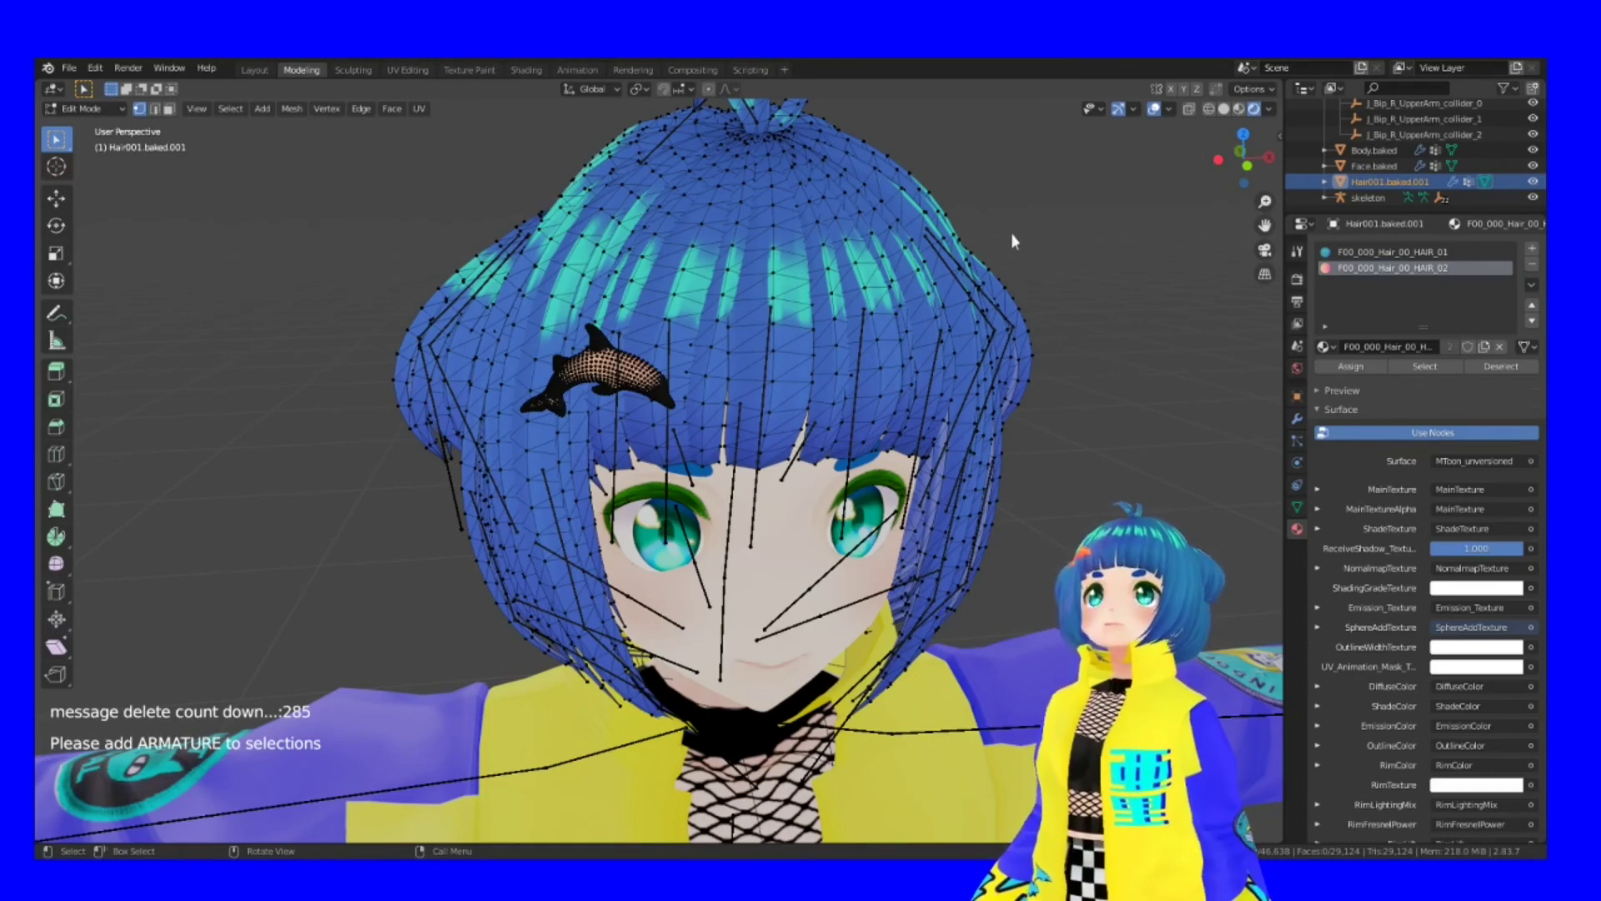
Return the hair mesh to Object Mode and select all of the character's objects, including the armature.
{"action": "key", "text": "Tab"}
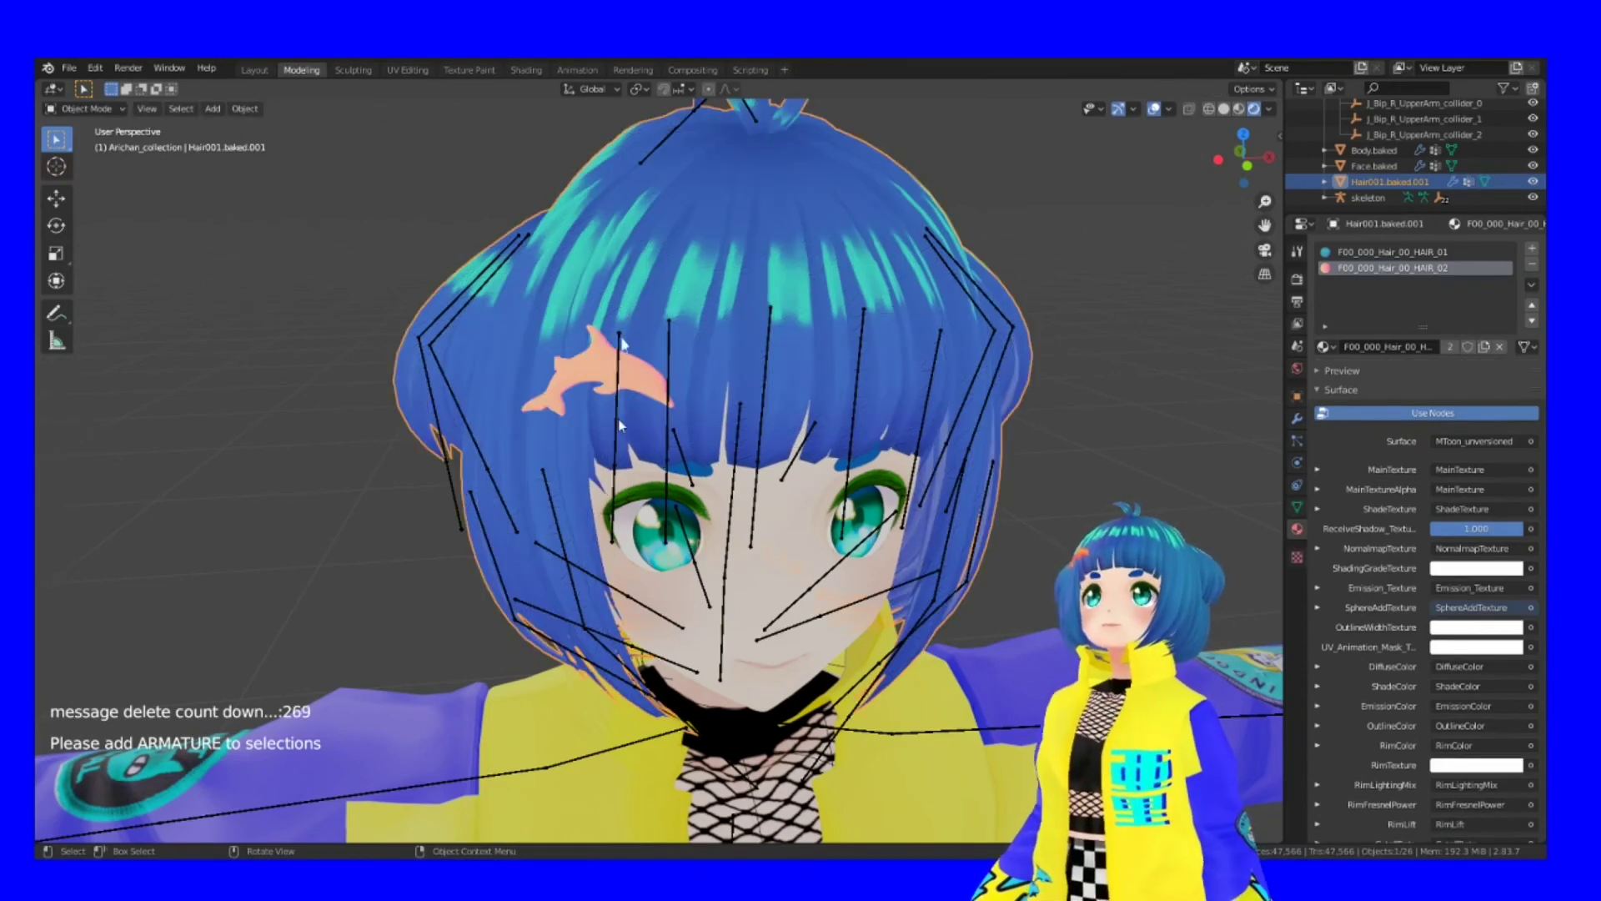
{"action": "left_click", "coordinate": [287, 329]}
{"action": "scroll", "coordinate": [287, 329], "scroll_direction": "down", "scroll_amount": 5}
{"action": "middle_click_drag", "start_coordinate": [287, 329], "coordinate": [221, 733]}
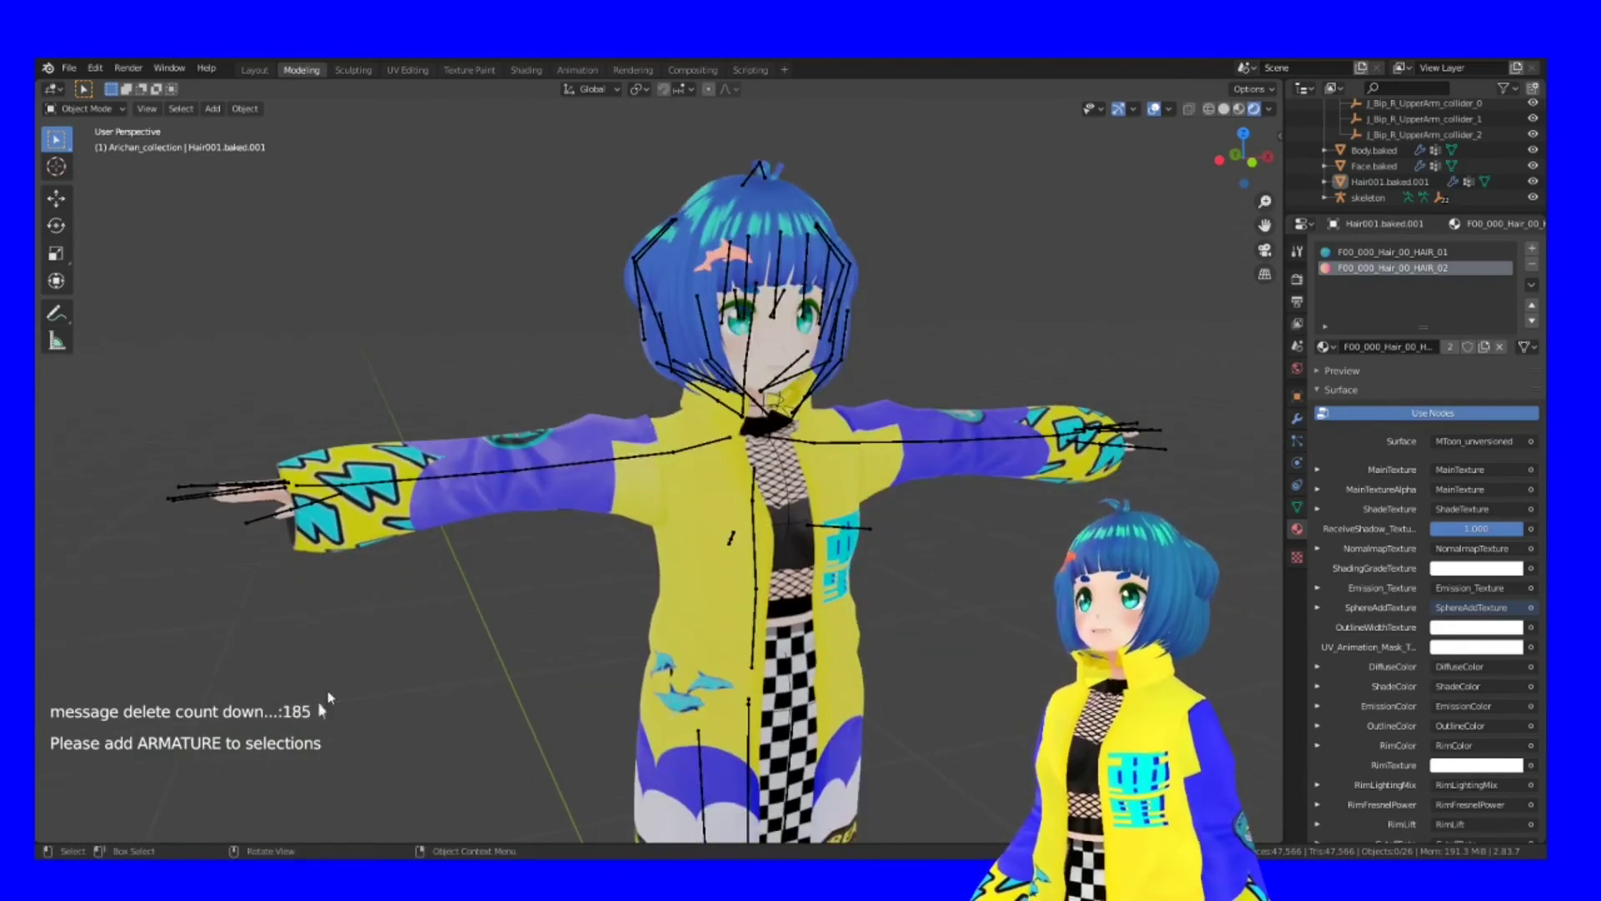
{"action": "middle_click_drag", "start_coordinate": [511, 548], "coordinate": [783, 574]}
{"action": "scroll", "coordinate": [783, 574], "scroll_direction": "down", "scroll_amount": 5}
{"action": "scroll", "coordinate": [784, 575], "scroll_direction": "up", "scroll_amount": 3}
{"action": "scroll", "coordinate": [775, 579], "scroll_direction": "down", "scroll_amount": 4}
{"action": "key", "text": "a"}
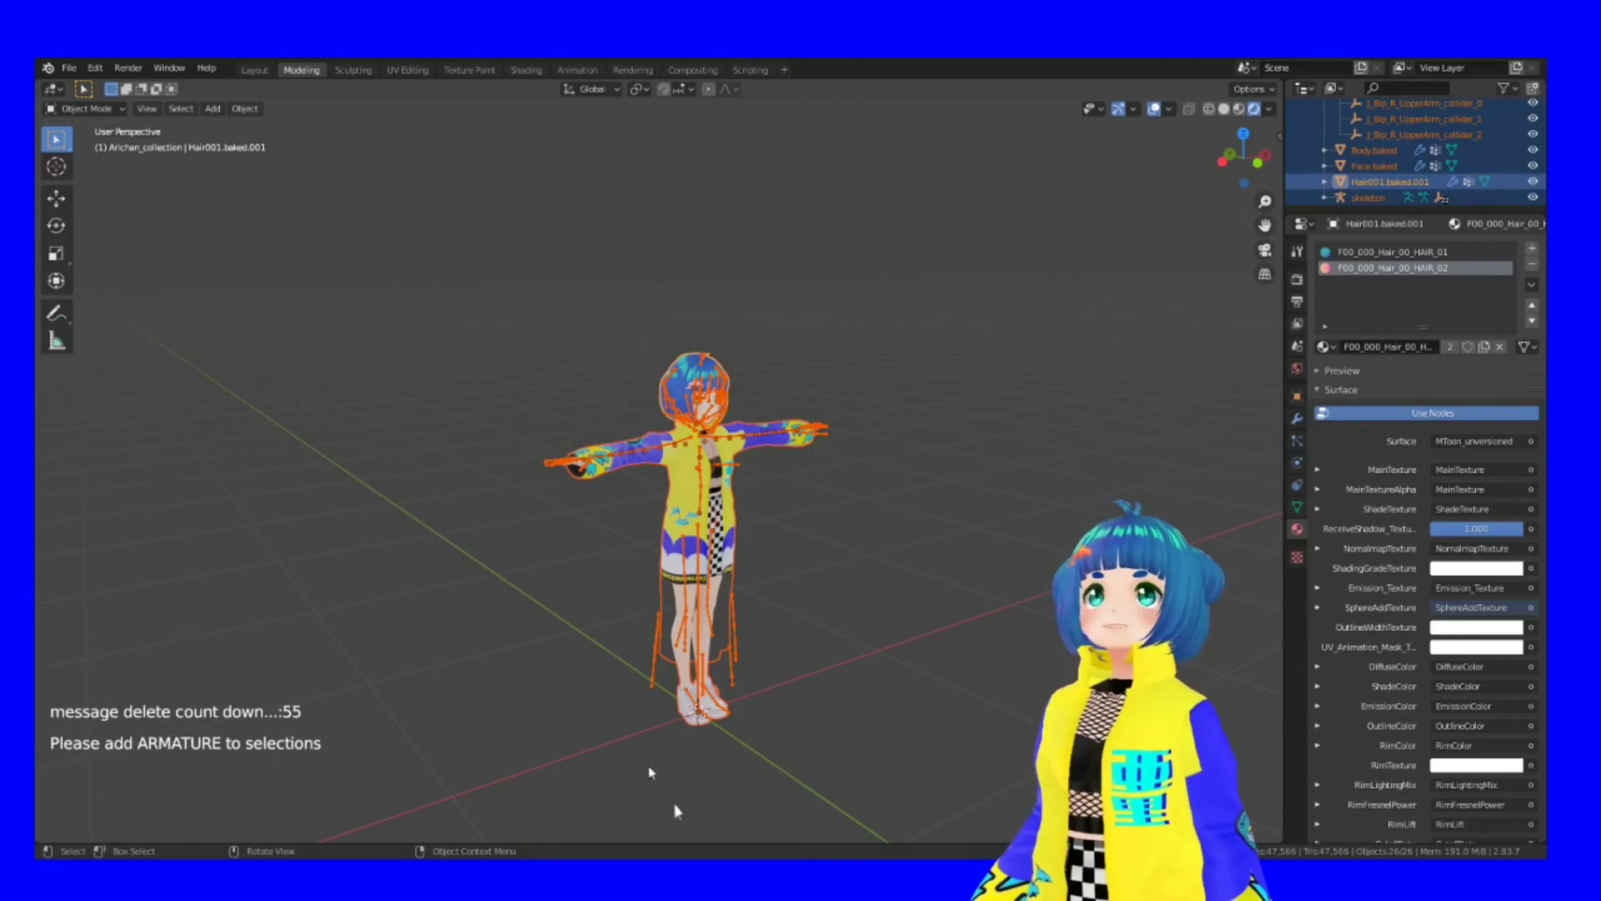
Export the selected character in VRM (.vrm) format.
{"action": "left_click", "coordinate": [68, 68]}
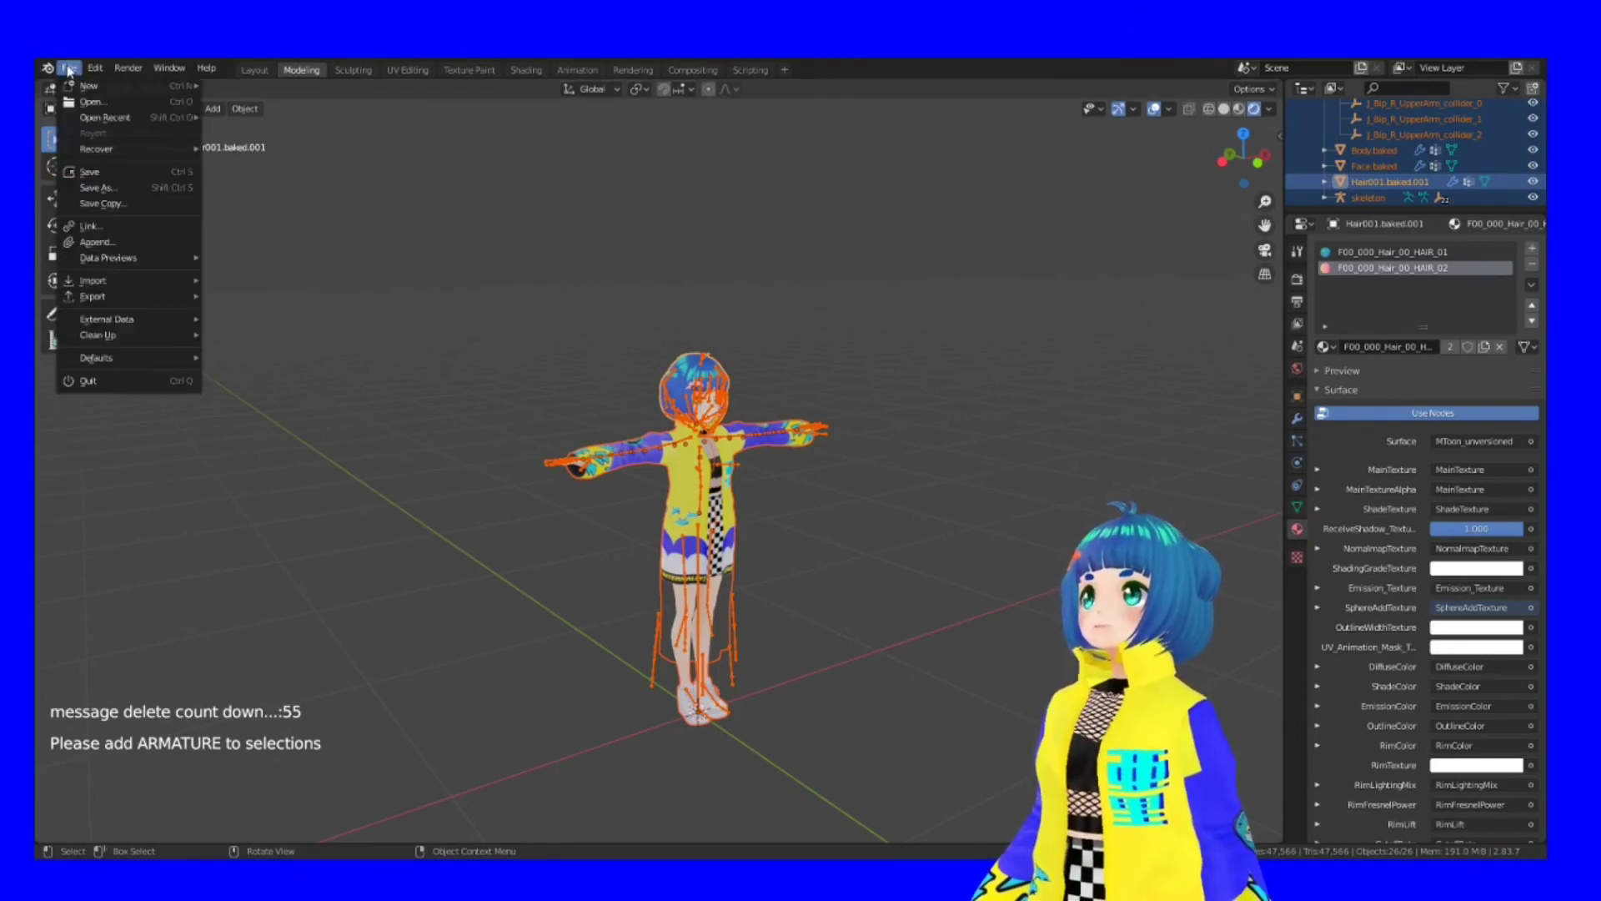
{"action": "mouse_move", "coordinate": [83, 283]}
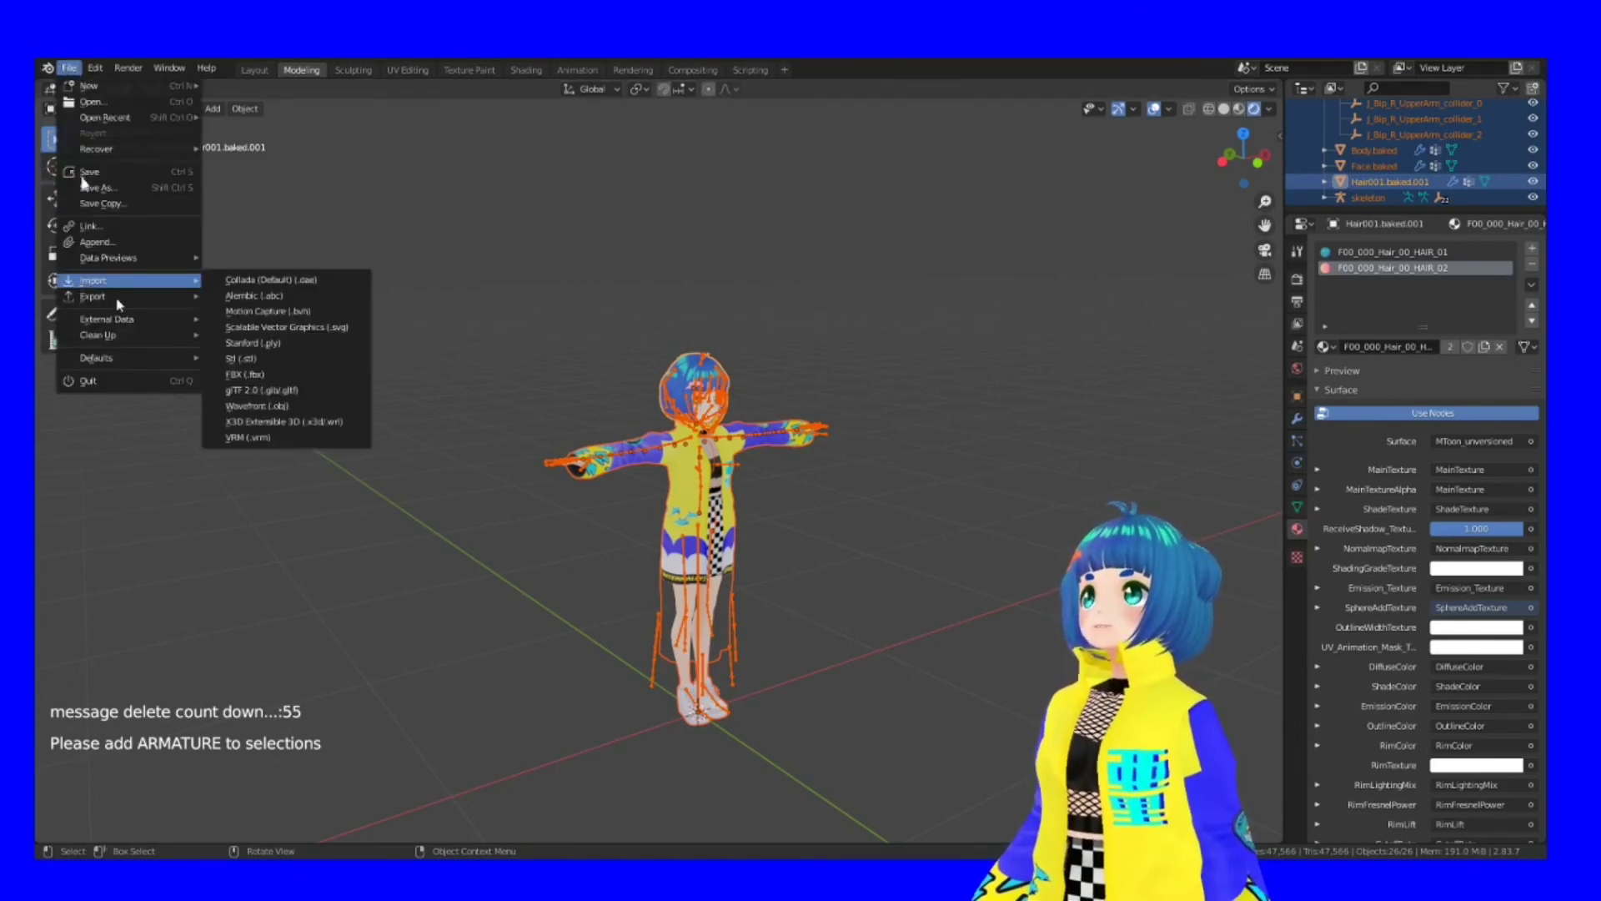
{"action": "mouse_move", "coordinate": [203, 299]}
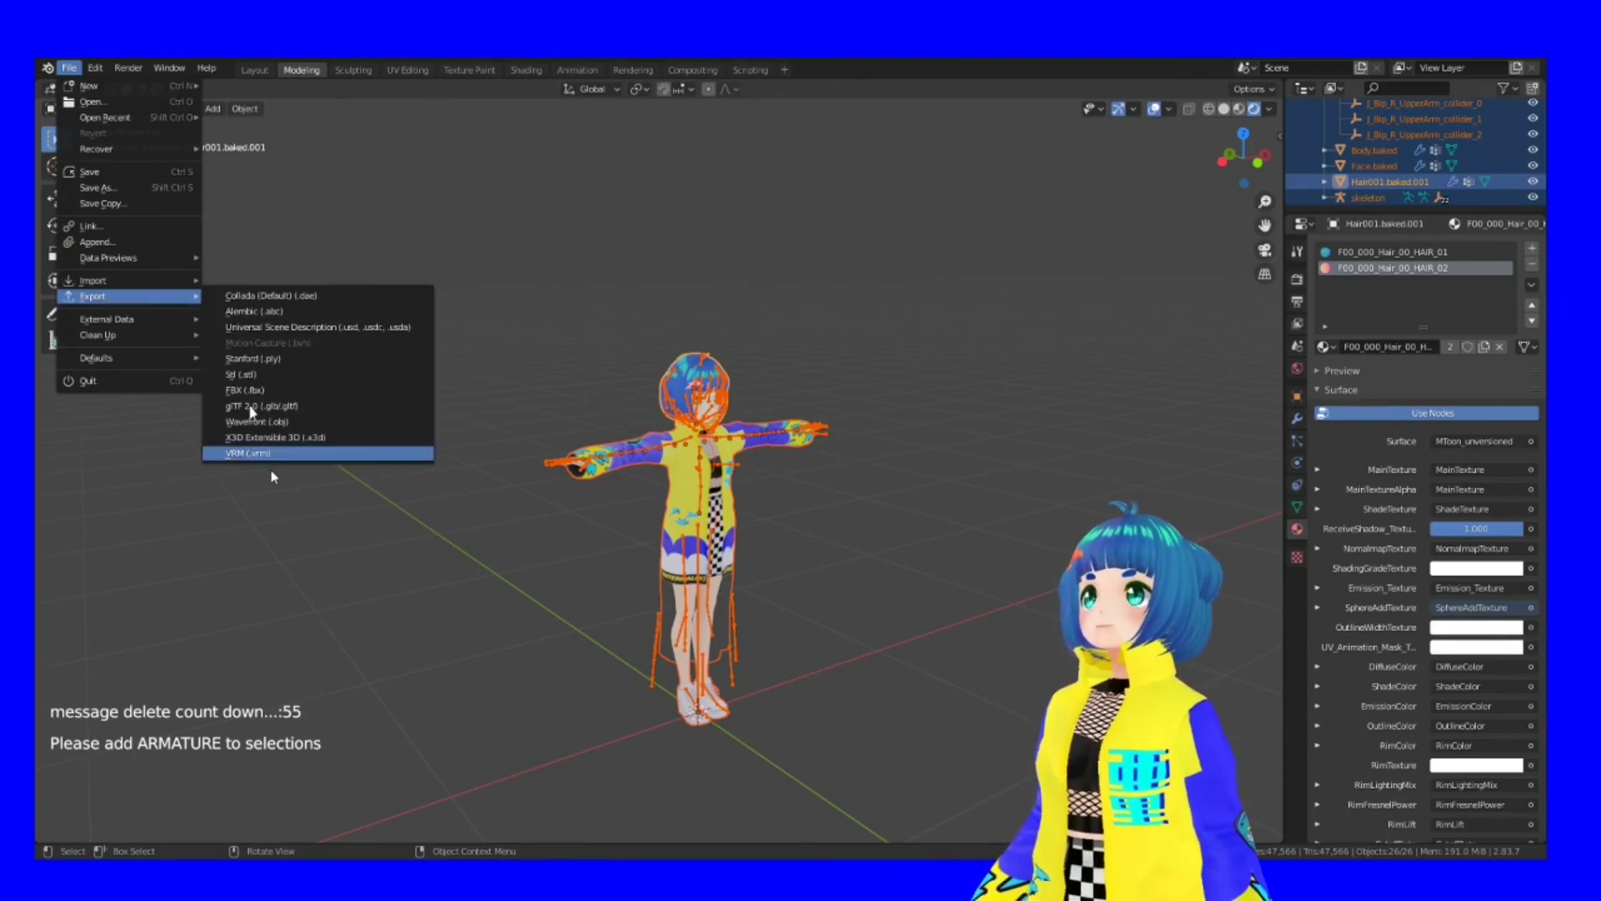
{"action": "left_click", "coordinate": [247, 453]}
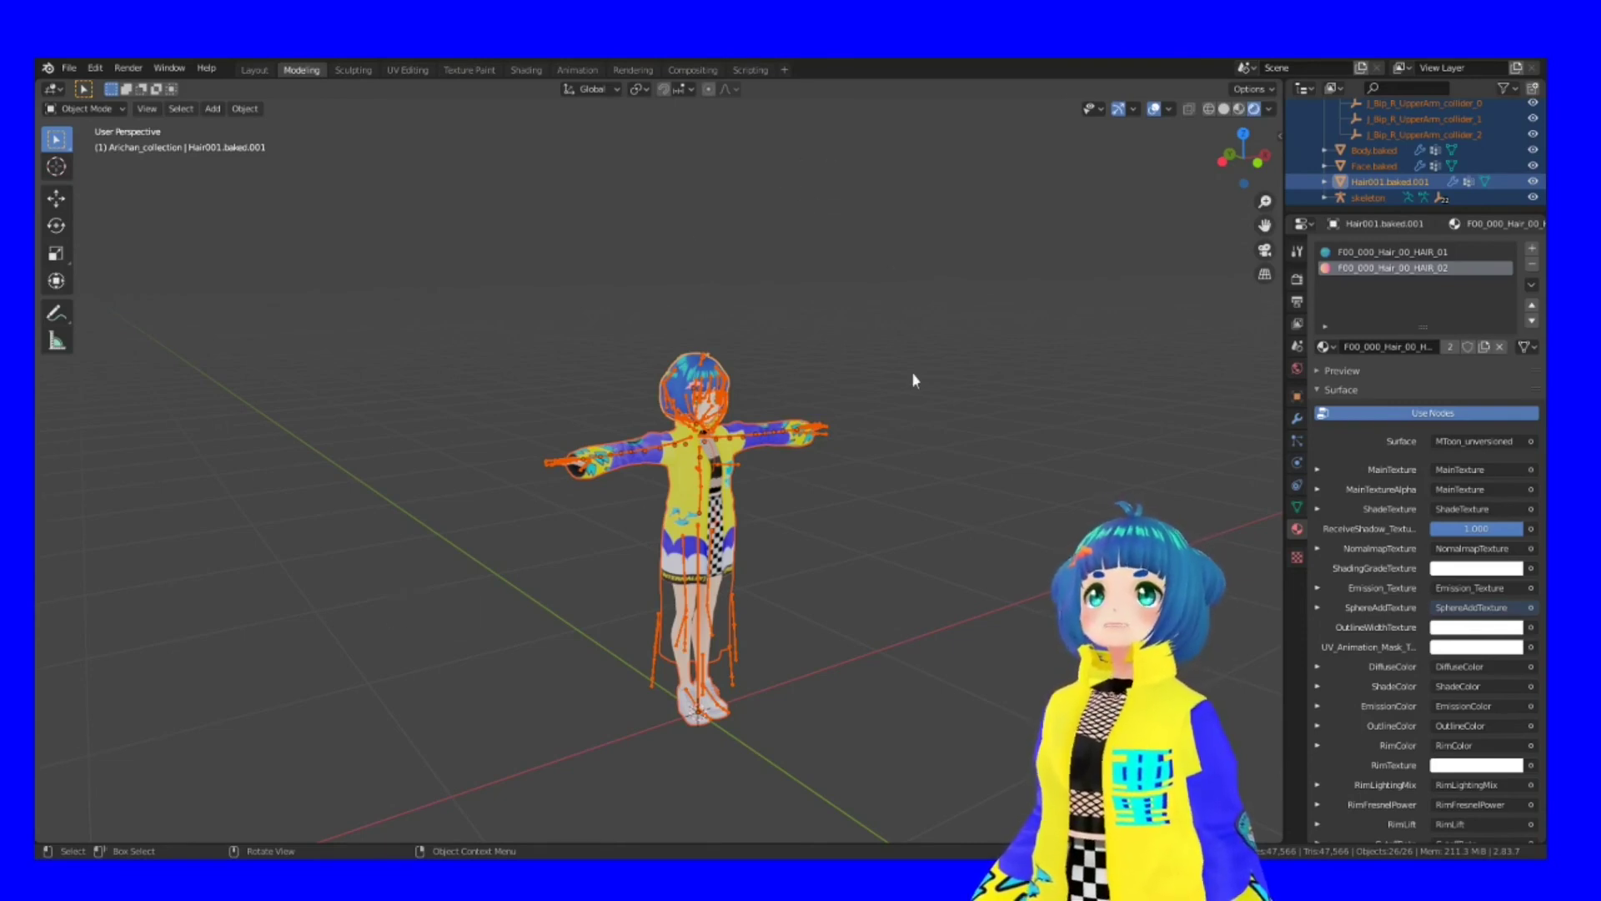
Reselect all of the character's objects to show the required export selection, and clear the selection.
{"action": "left_click", "coordinate": [442, 753]}
{"action": "key", "text": "a"}
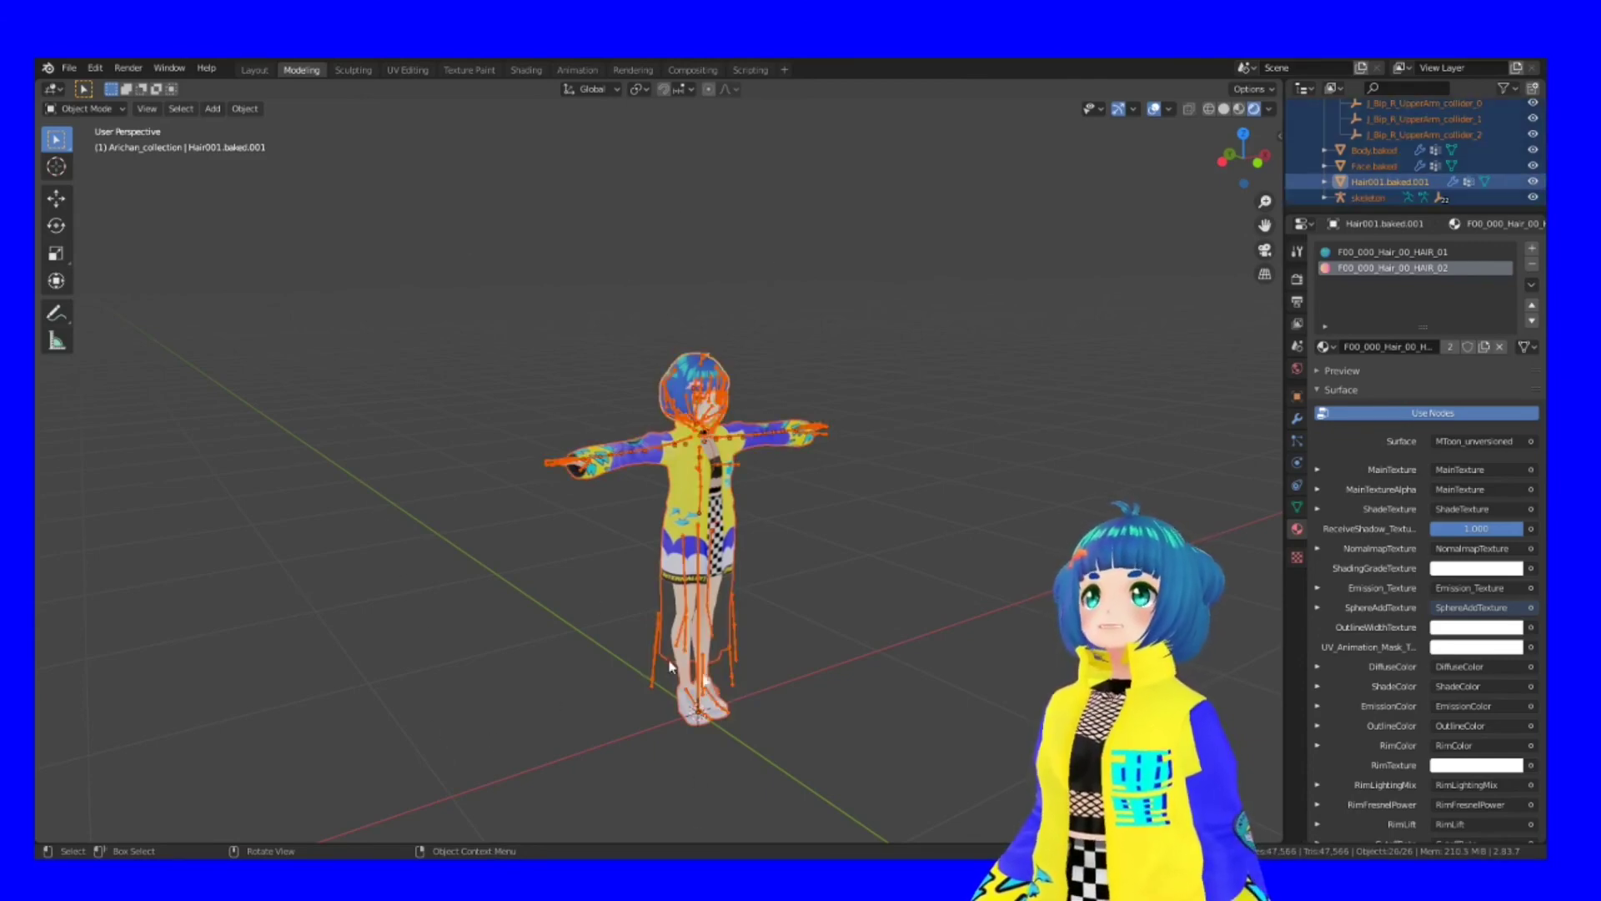
{"action": "scroll", "coordinate": [592, 602], "scroll_direction": "up", "scroll_amount": 8}
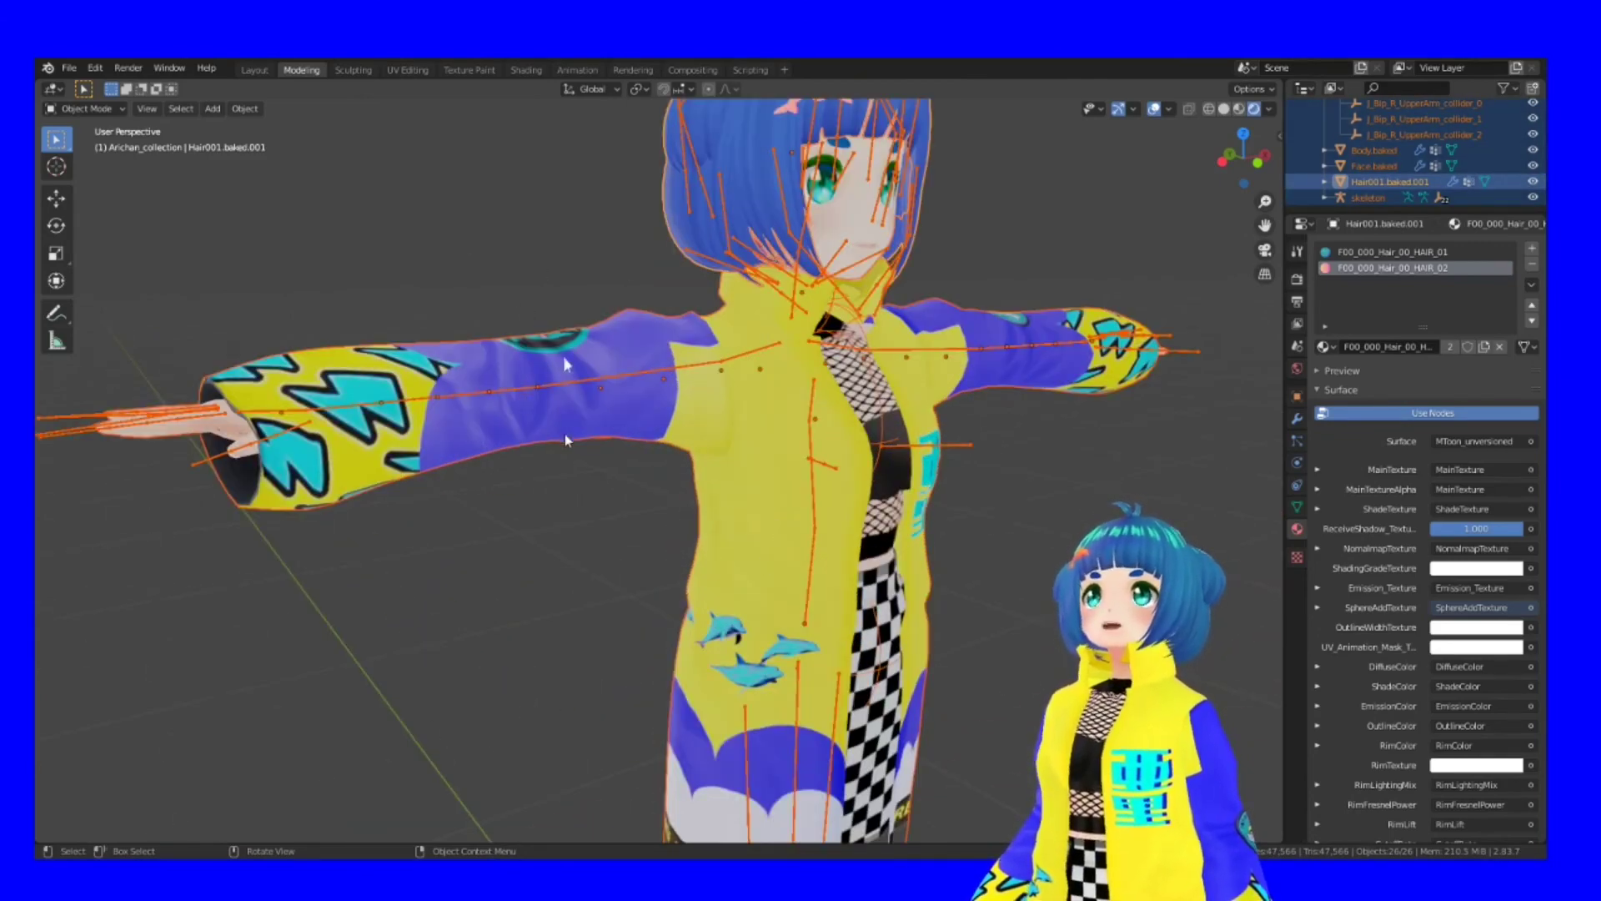
{"action": "scroll", "coordinate": [565, 439], "scroll_direction": "down", "scroll_amount": 8}
{"action": "middle_click_drag", "start_coordinate": [824, 558], "coordinate": [786, 519], "text": "shift"}
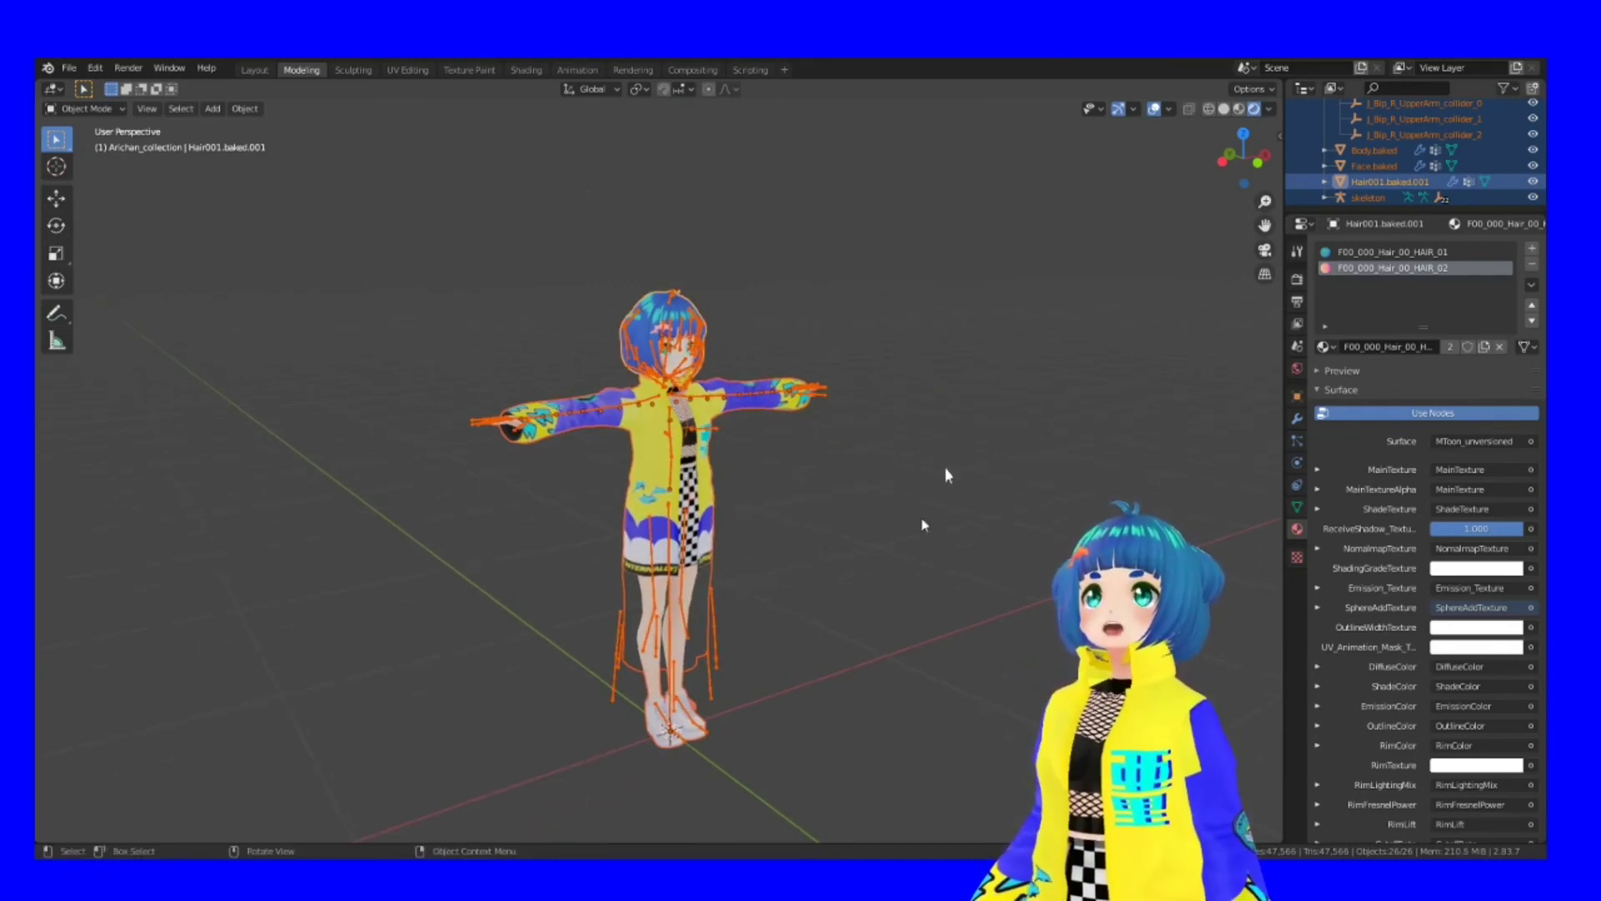
{"action": "key", "text": "alt+a"}
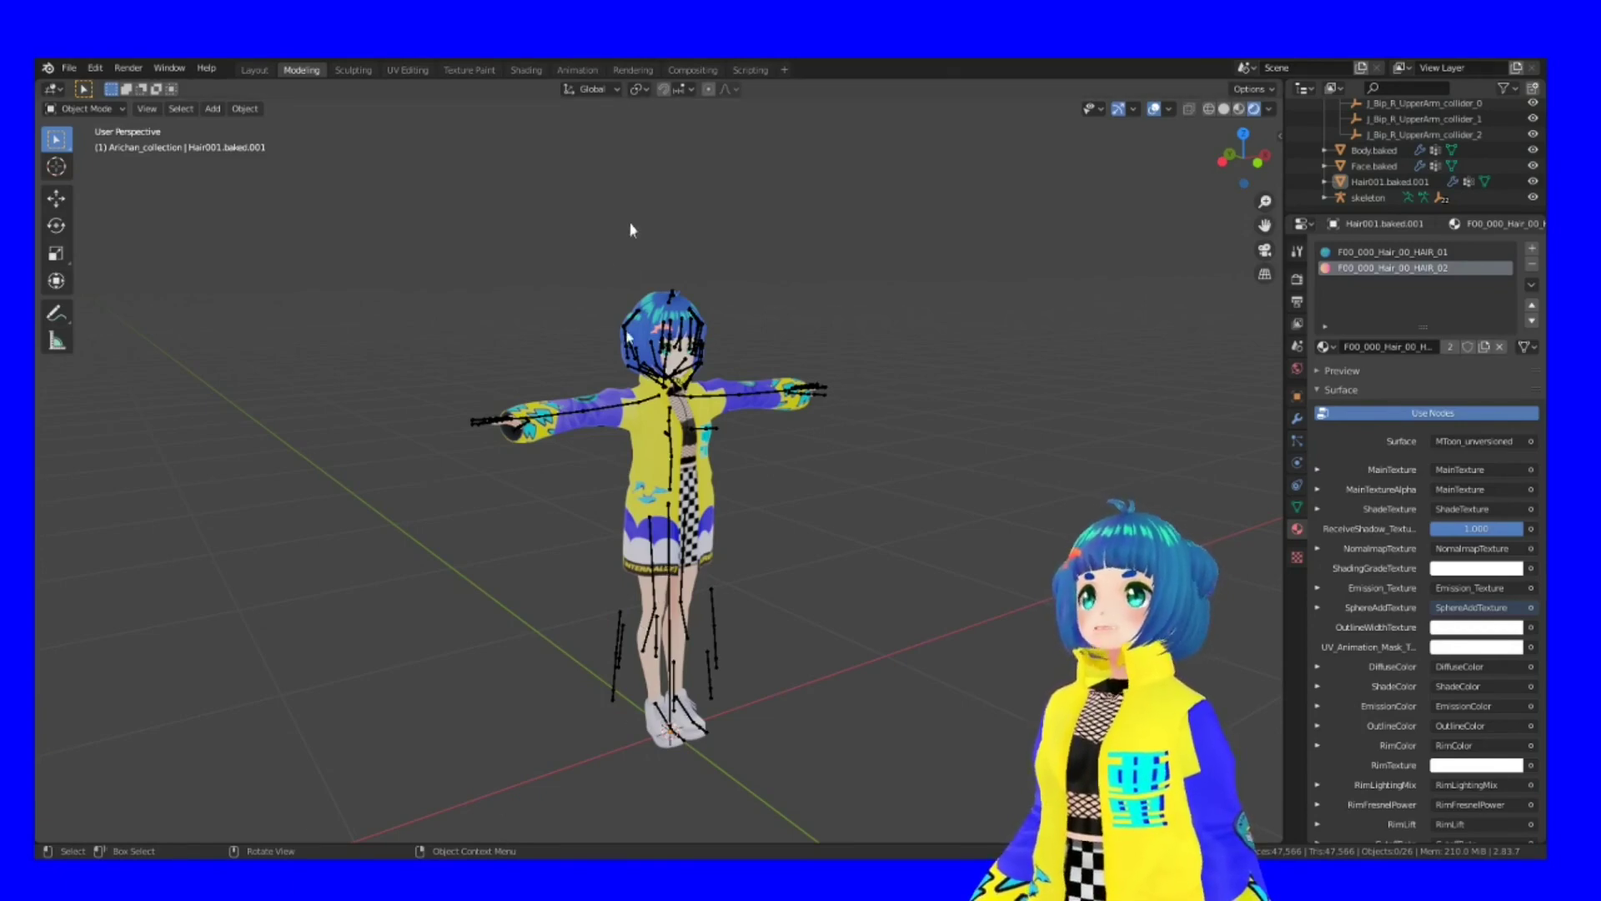
Examine the dolphin accessory on the character's hair up close and from the front.
{"action": "scroll", "coordinate": [687, 310], "scroll_direction": "up", "scroll_amount": 6}
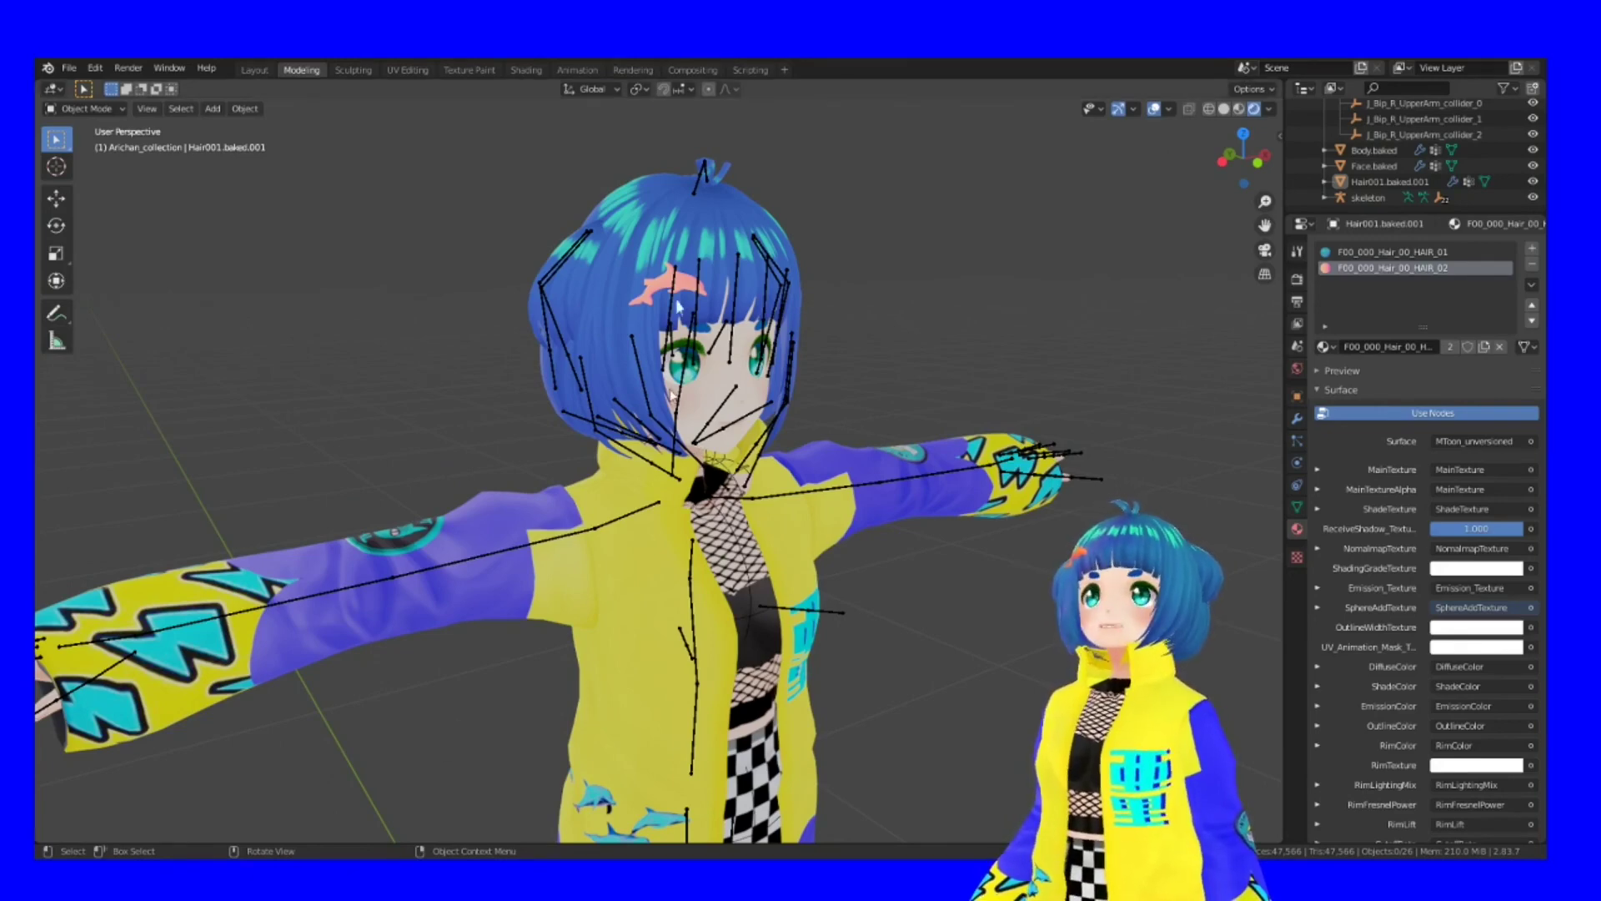
{"action": "scroll", "coordinate": [692, 312], "scroll_direction": "up", "scroll_amount": 4}
{"action": "scroll", "coordinate": [696, 313], "scroll_direction": "down", "scroll_amount": 5}
{"action": "middle_click_drag", "start_coordinate": [696, 313], "coordinate": [714, 572]}
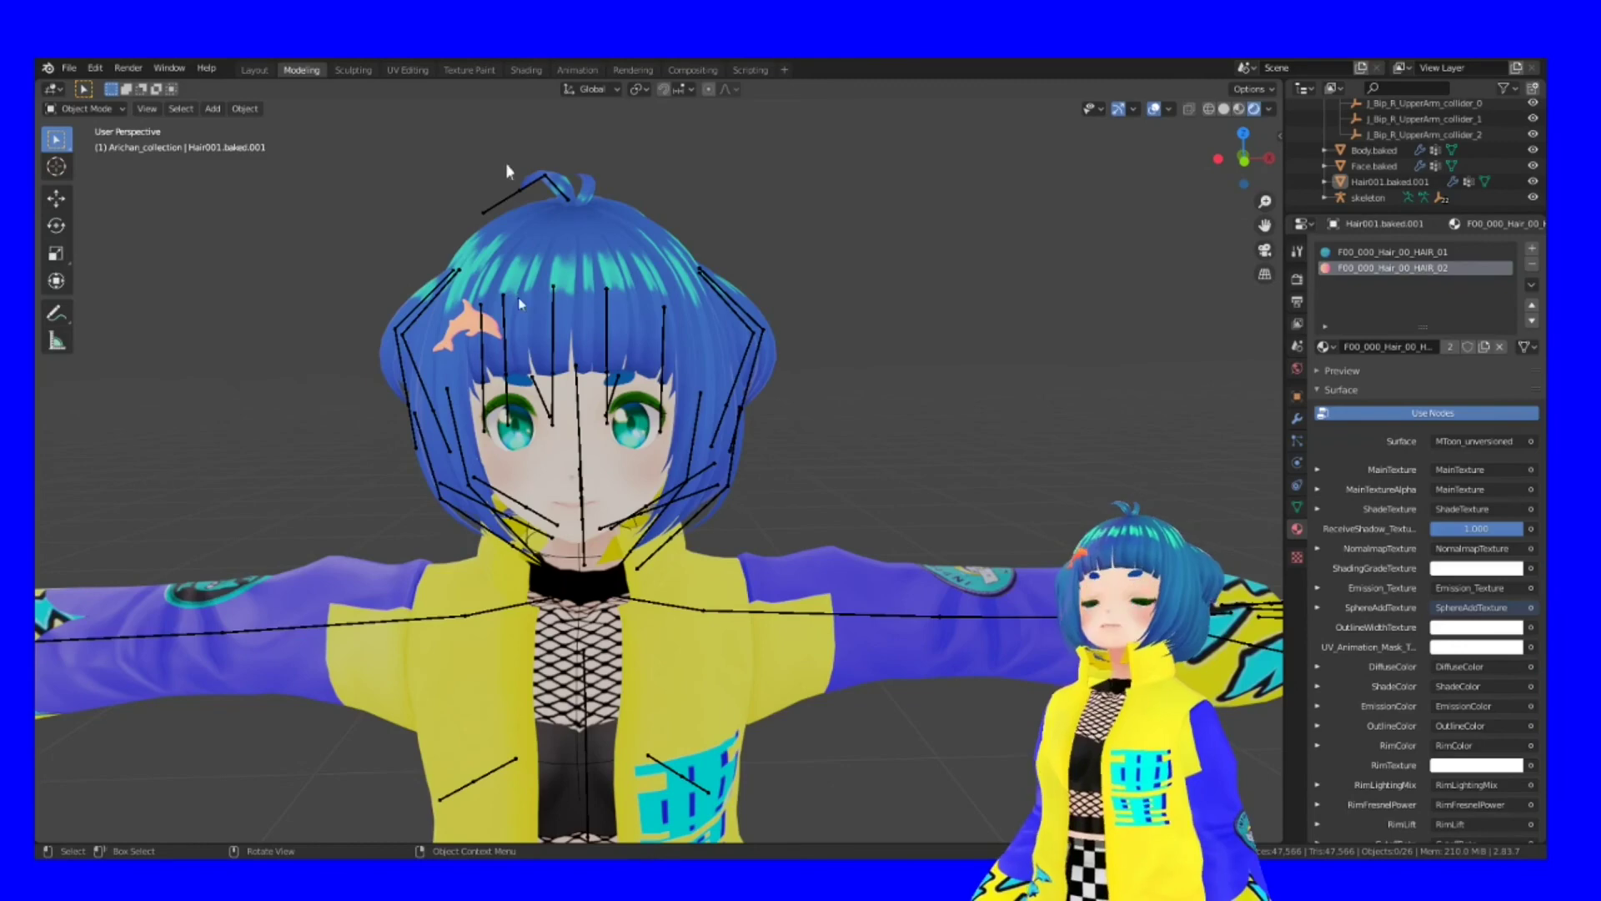
{"action": "left_click", "coordinate": [132, 69]}
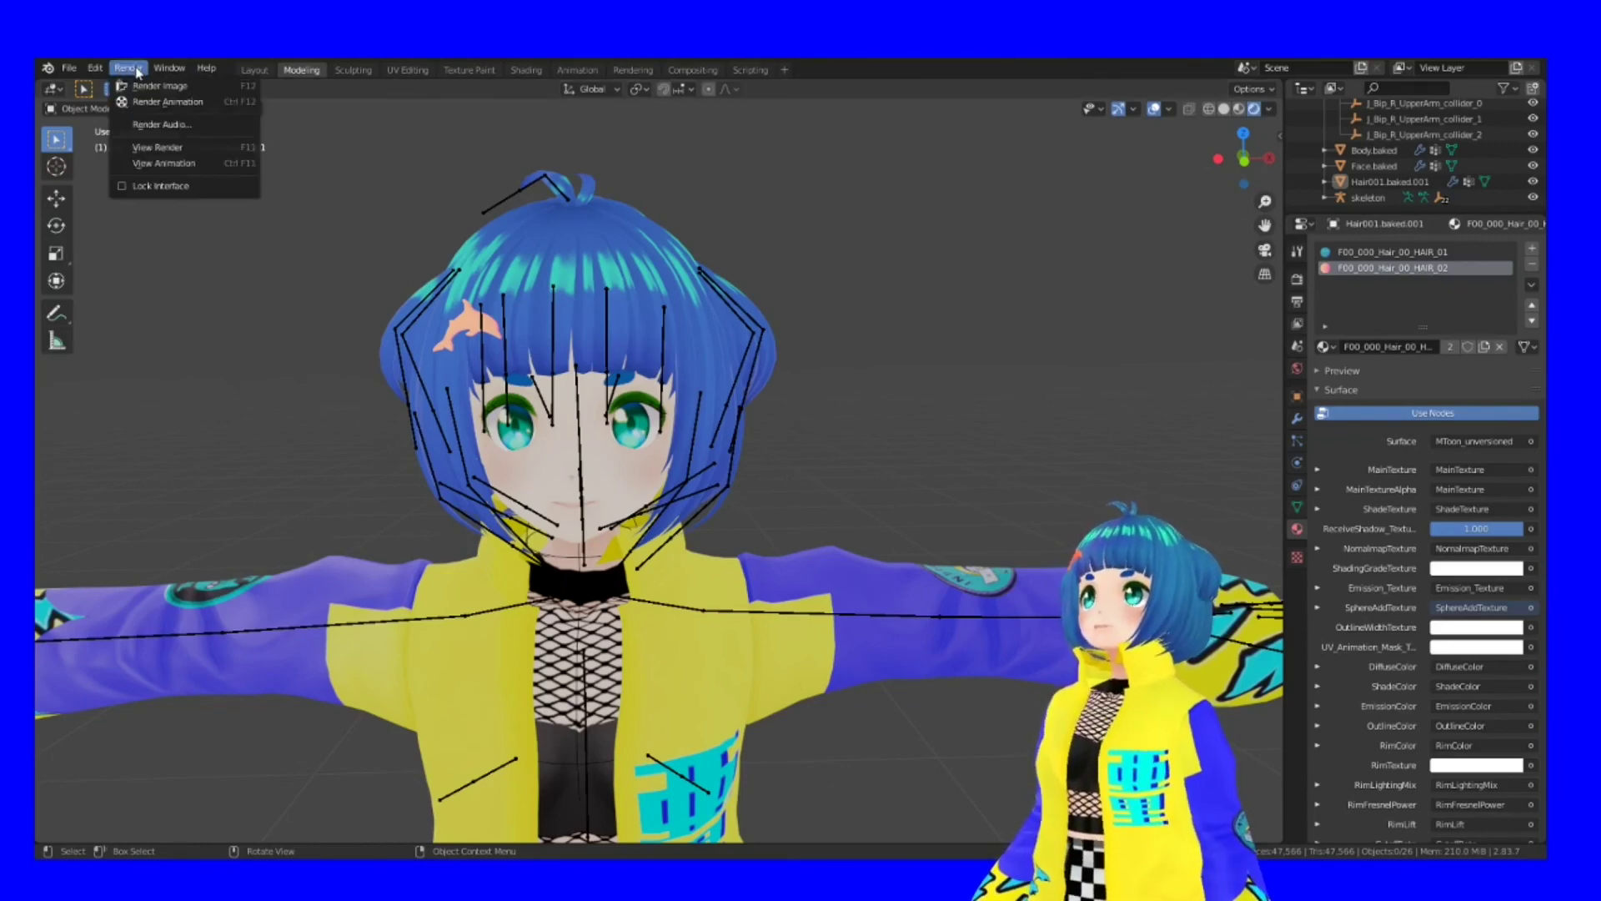
{"action": "scroll", "coordinate": [689, 628], "scroll_direction": "down", "scroll_amount": 4}
{"action": "scroll", "coordinate": [688, 627], "scroll_direction": "up", "scroll_amount": 2}
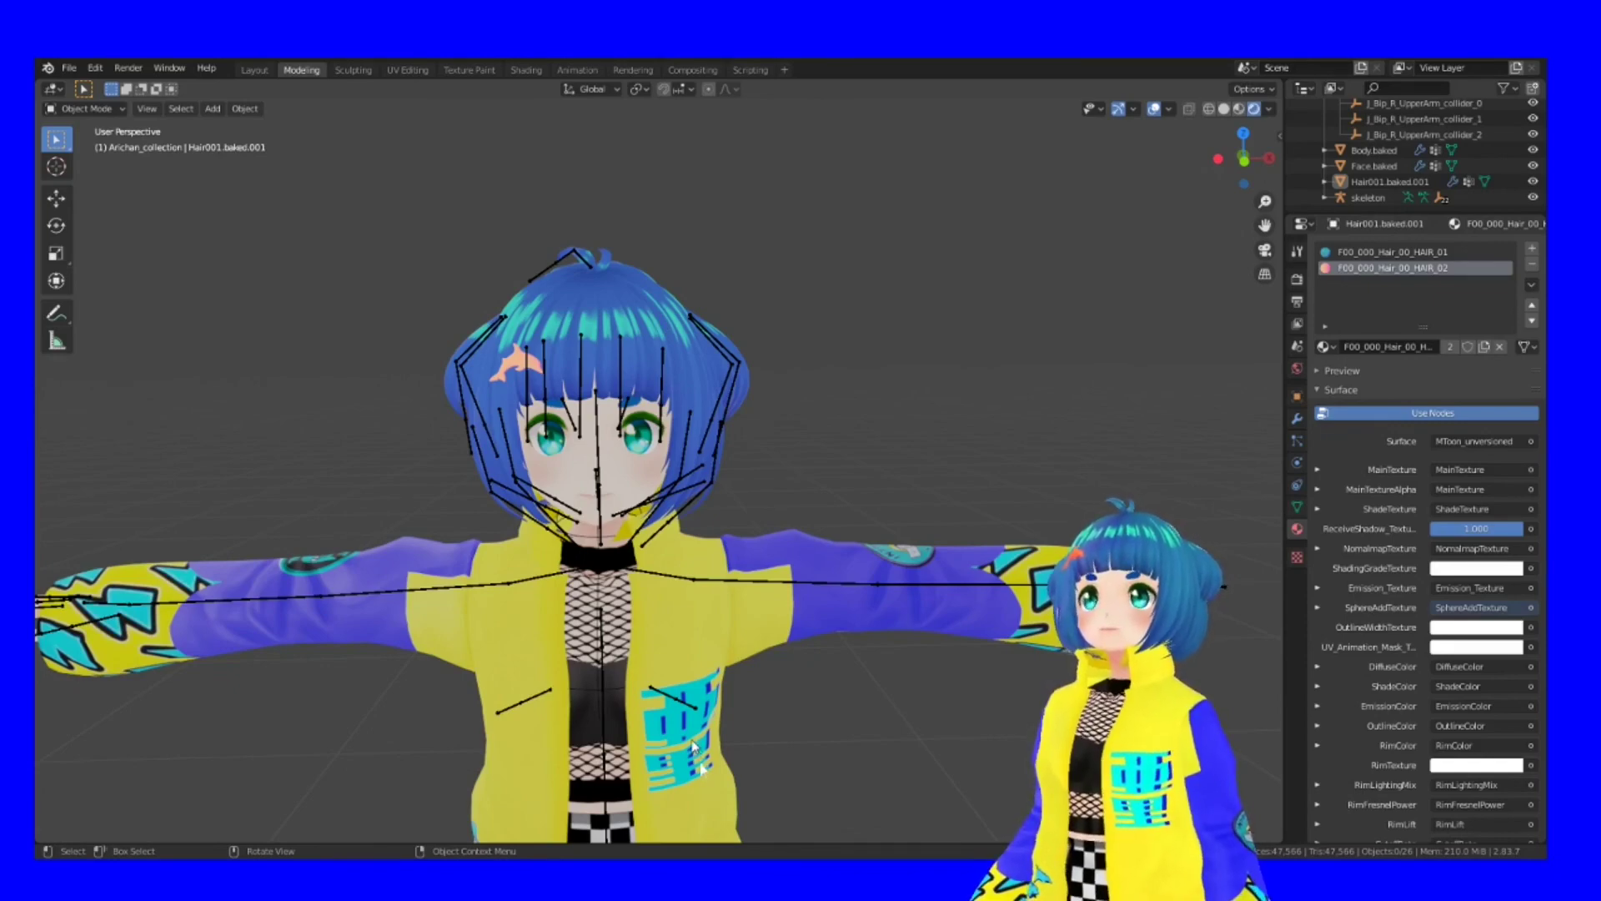
{"action": "scroll", "coordinate": [691, 636], "scroll_direction": "down", "scroll_amount": 2}
{"action": "middle_click_drag", "start_coordinate": [691, 635], "coordinate": [652, 647]}
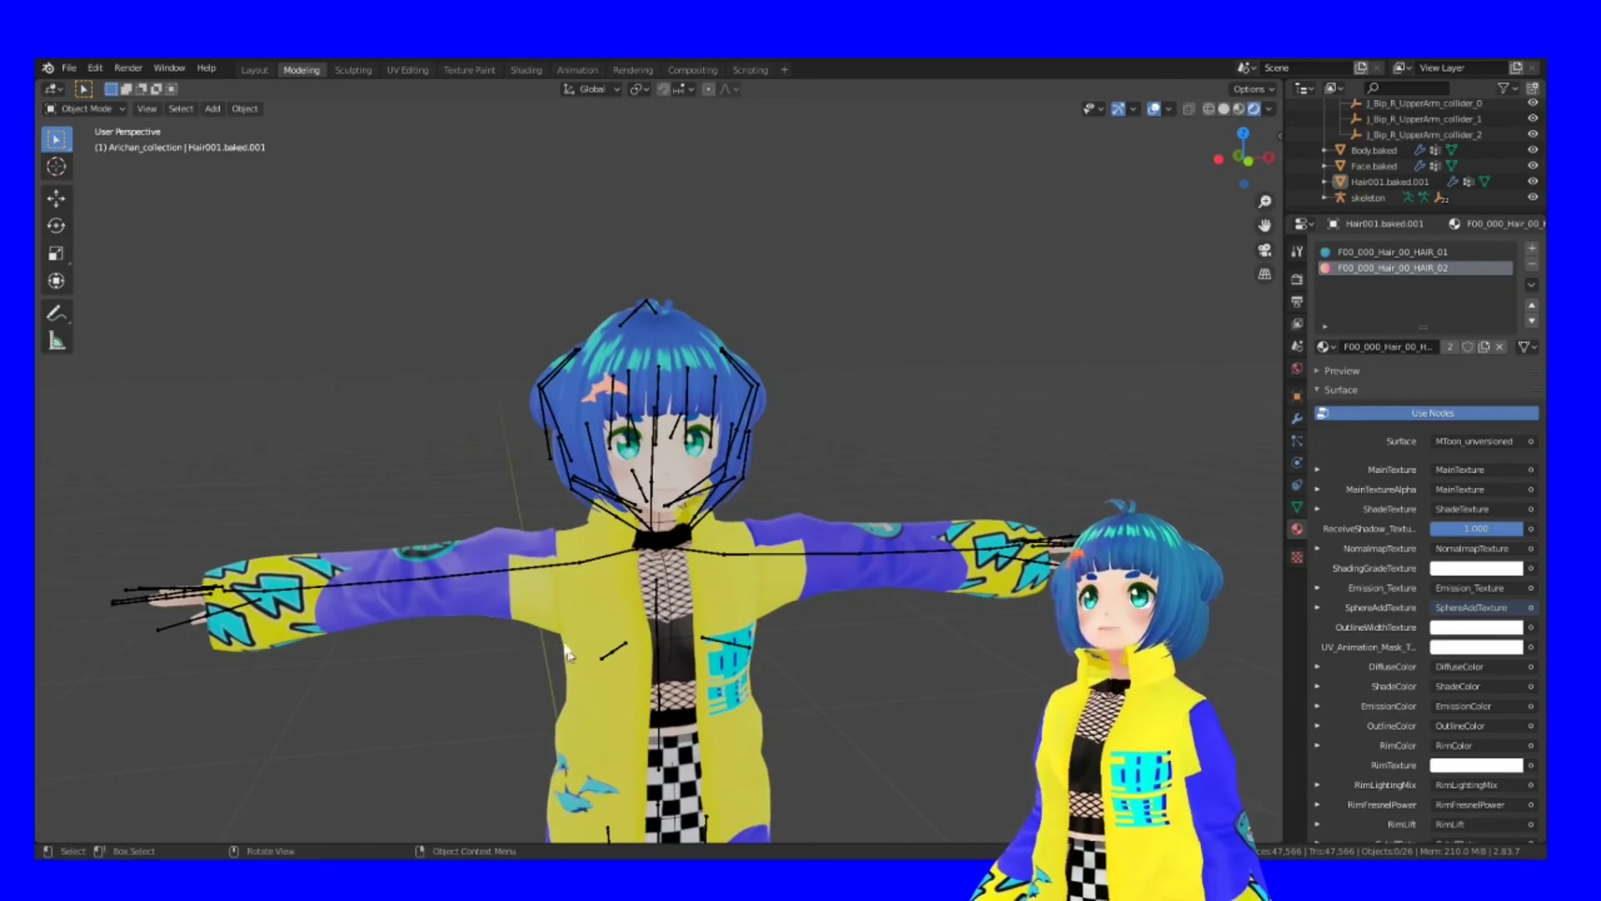